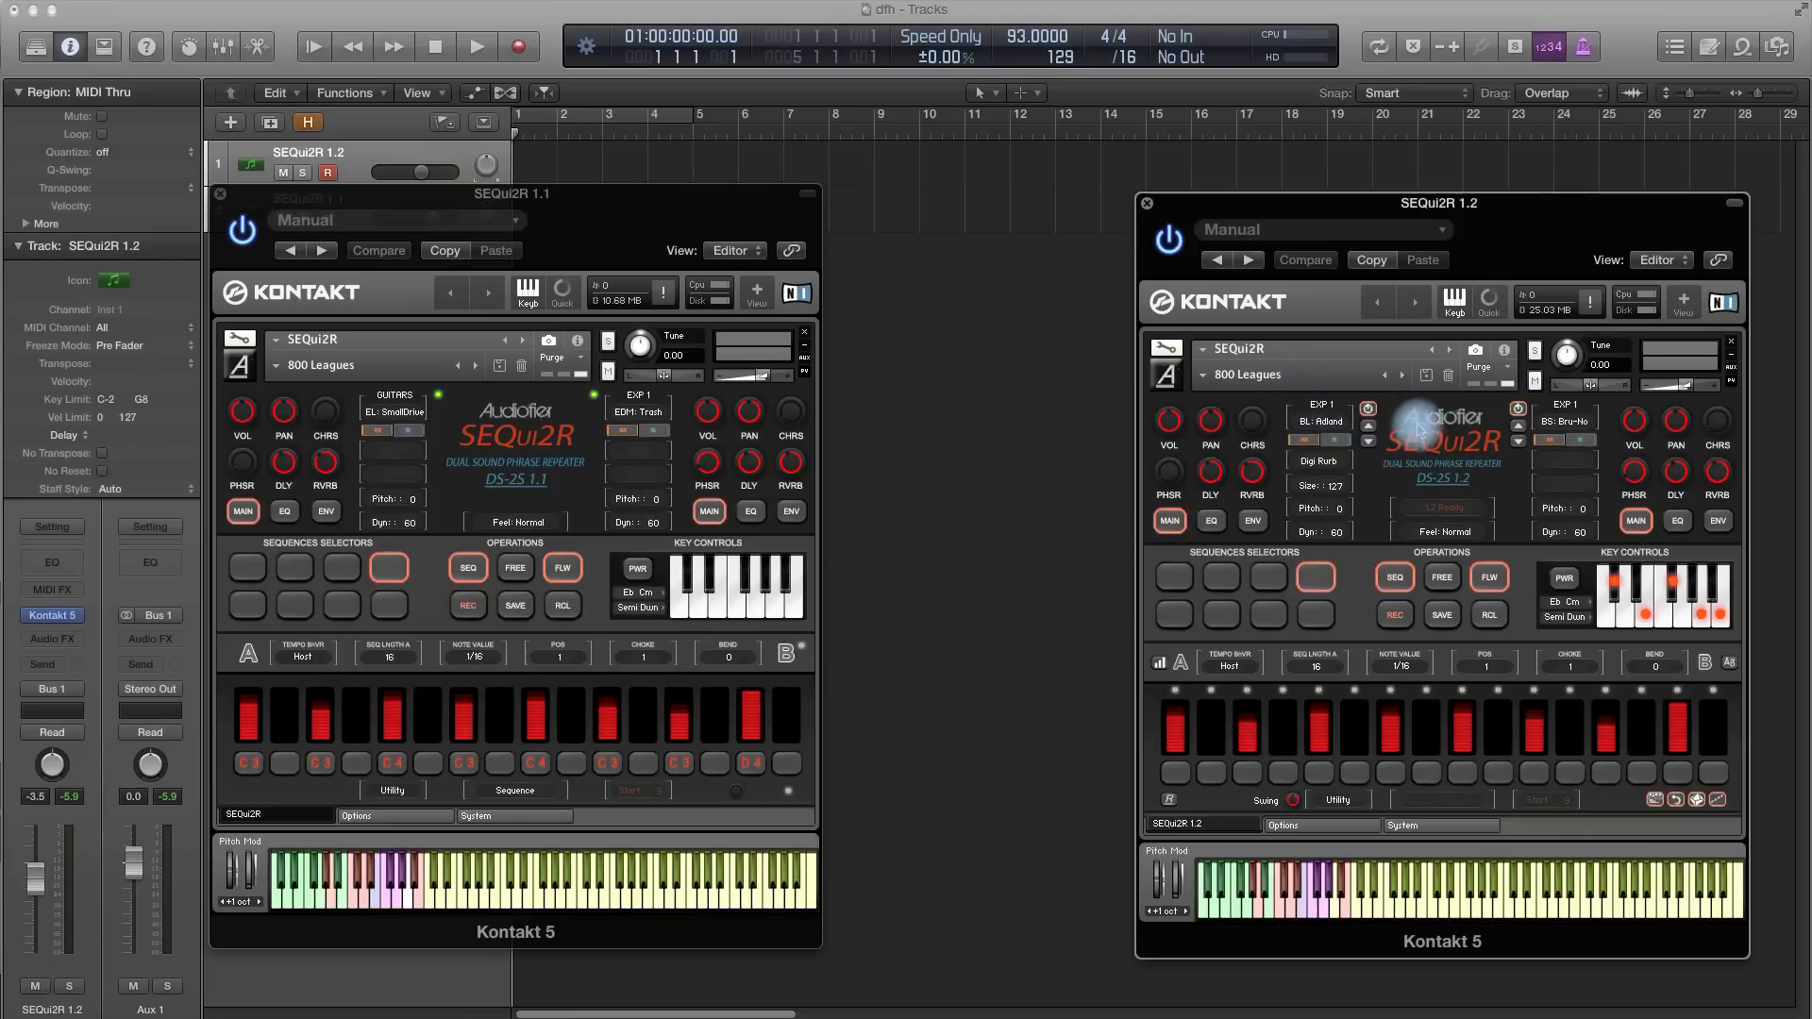
Set sound A in the SEQui2R 1.1 instrument to SYN: Saloon from the SYNTHS category.
left_click(394, 395)
left_click(375, 464)
left_click(396, 411)
left_click(389, 517)
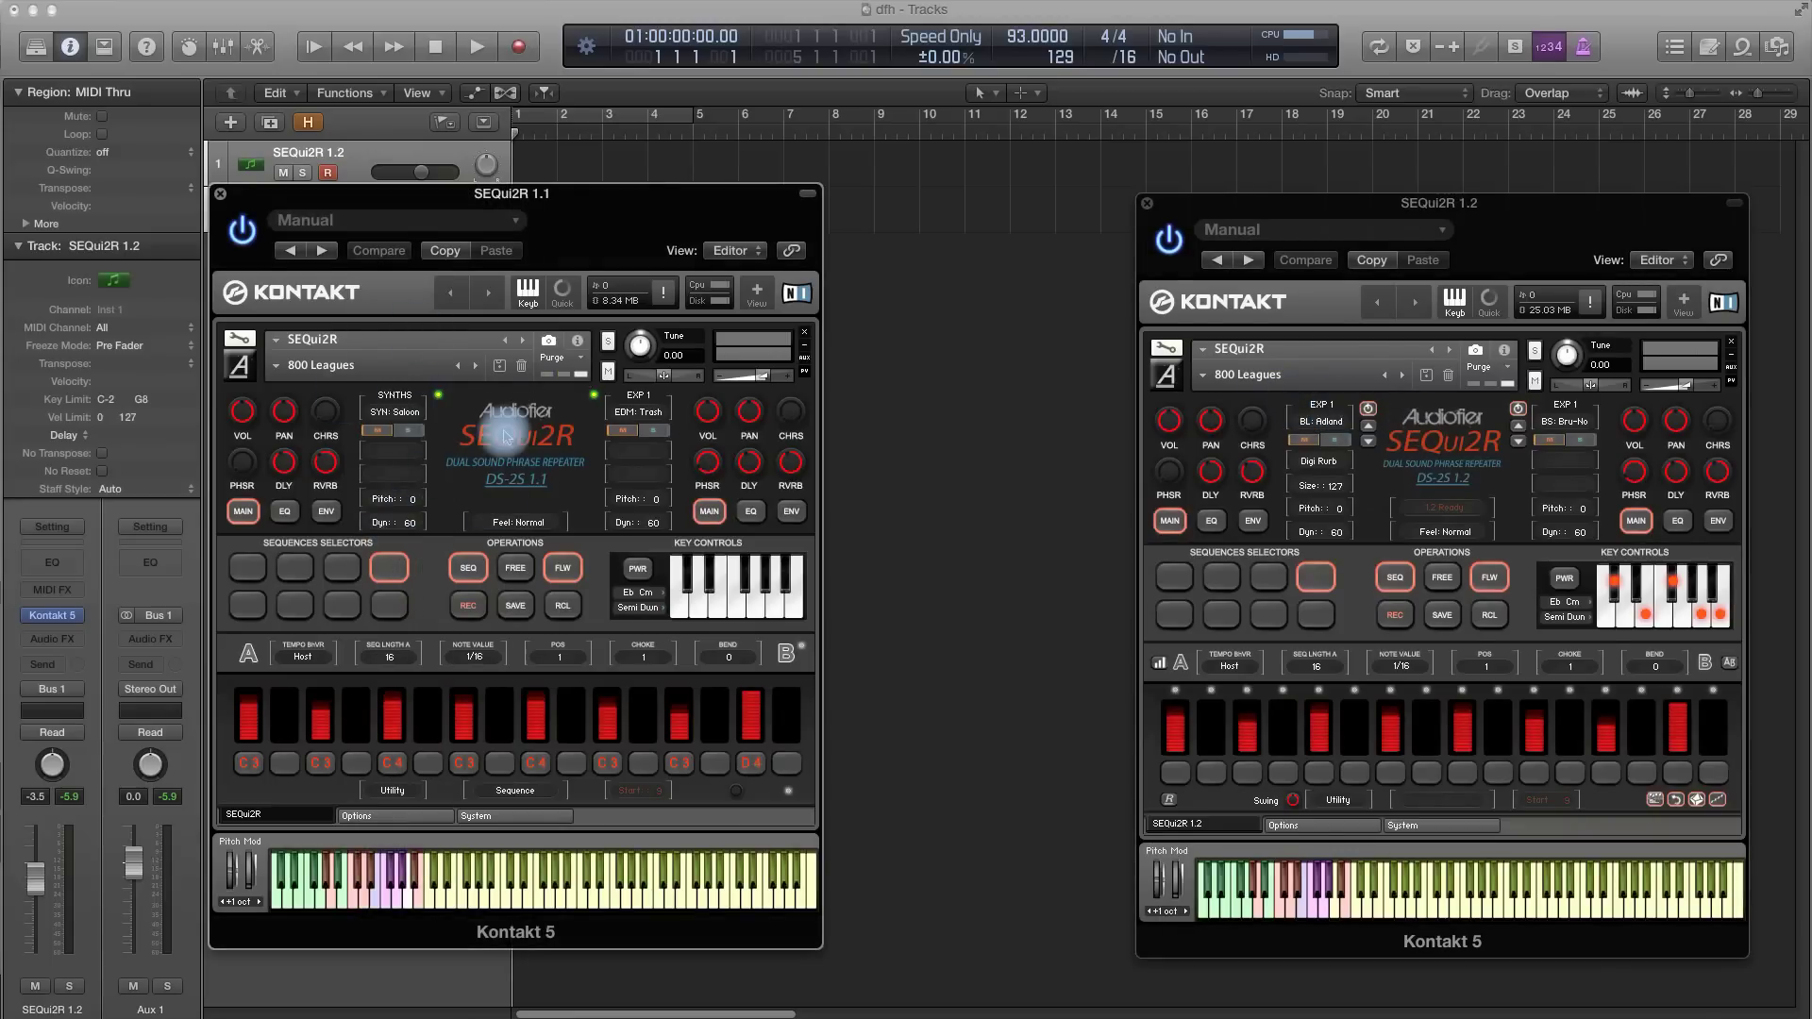
Set sound A in the SEQui2R 1.2 instrument to GU: Needle from the ETHNIC category.
left_click(1323, 416)
left_click(1416, 447)
left_click(1324, 403)
left_click(1304, 459)
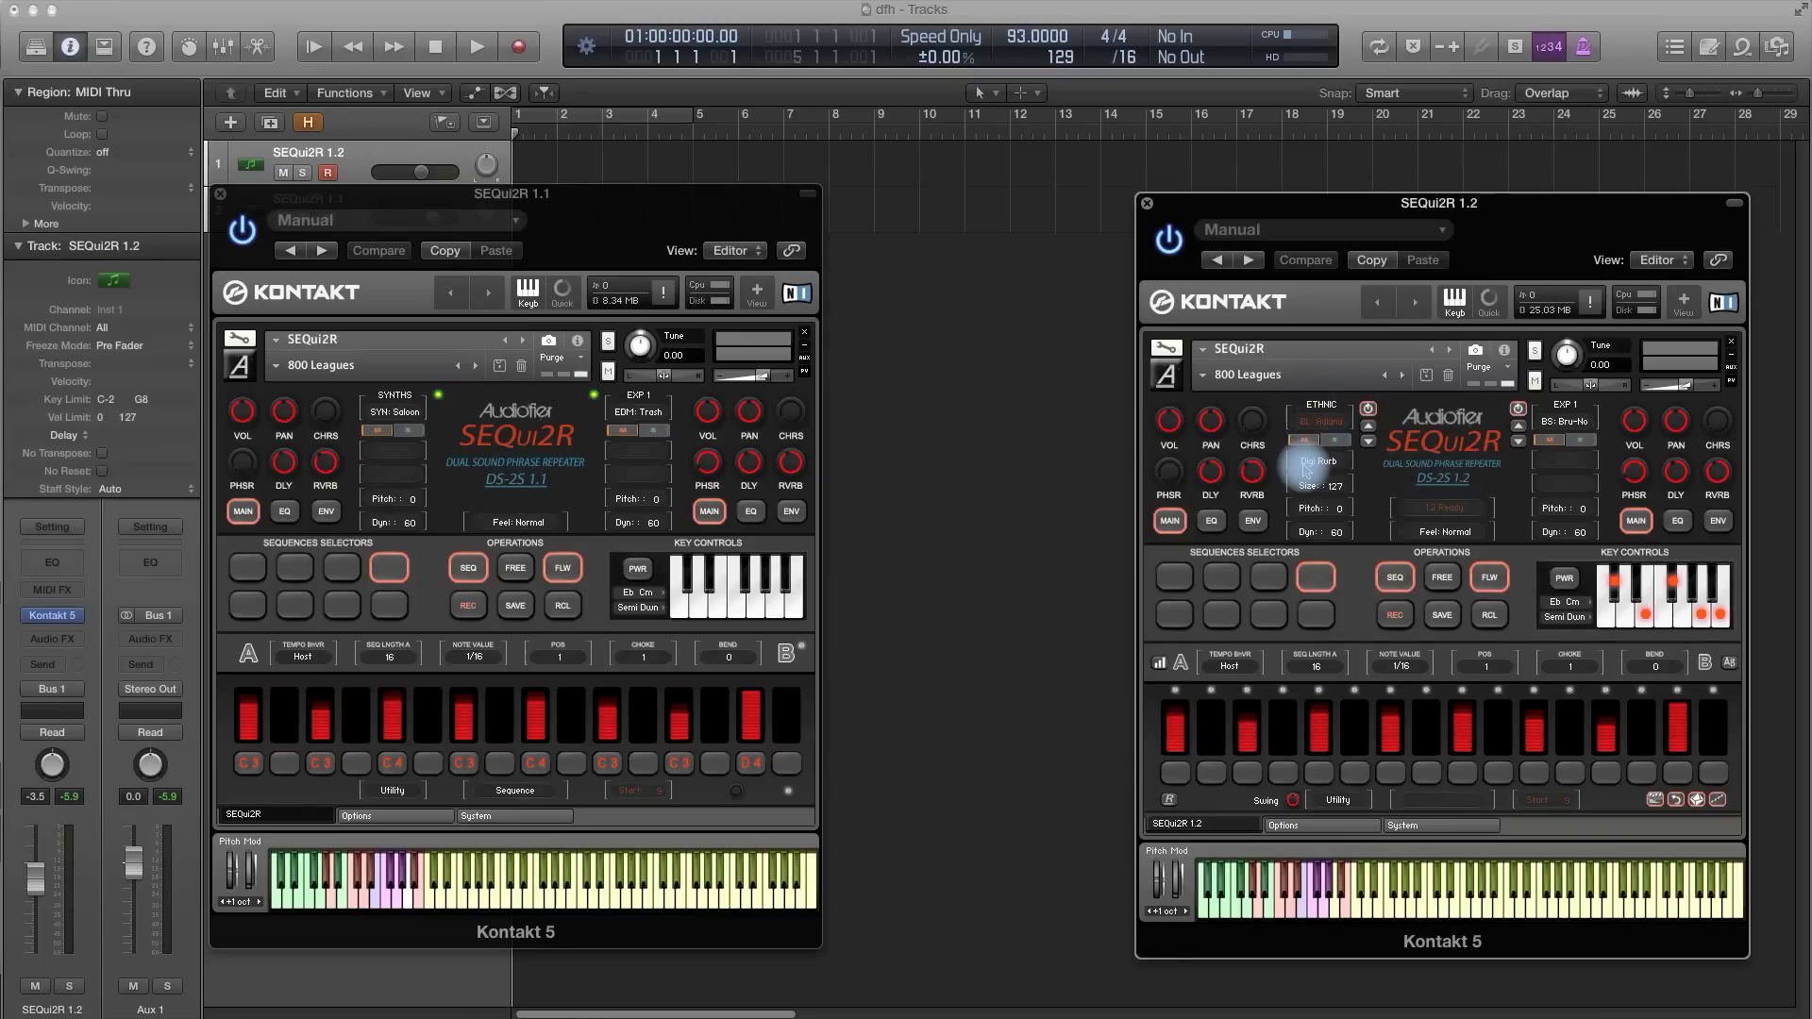
left_click(1331, 424)
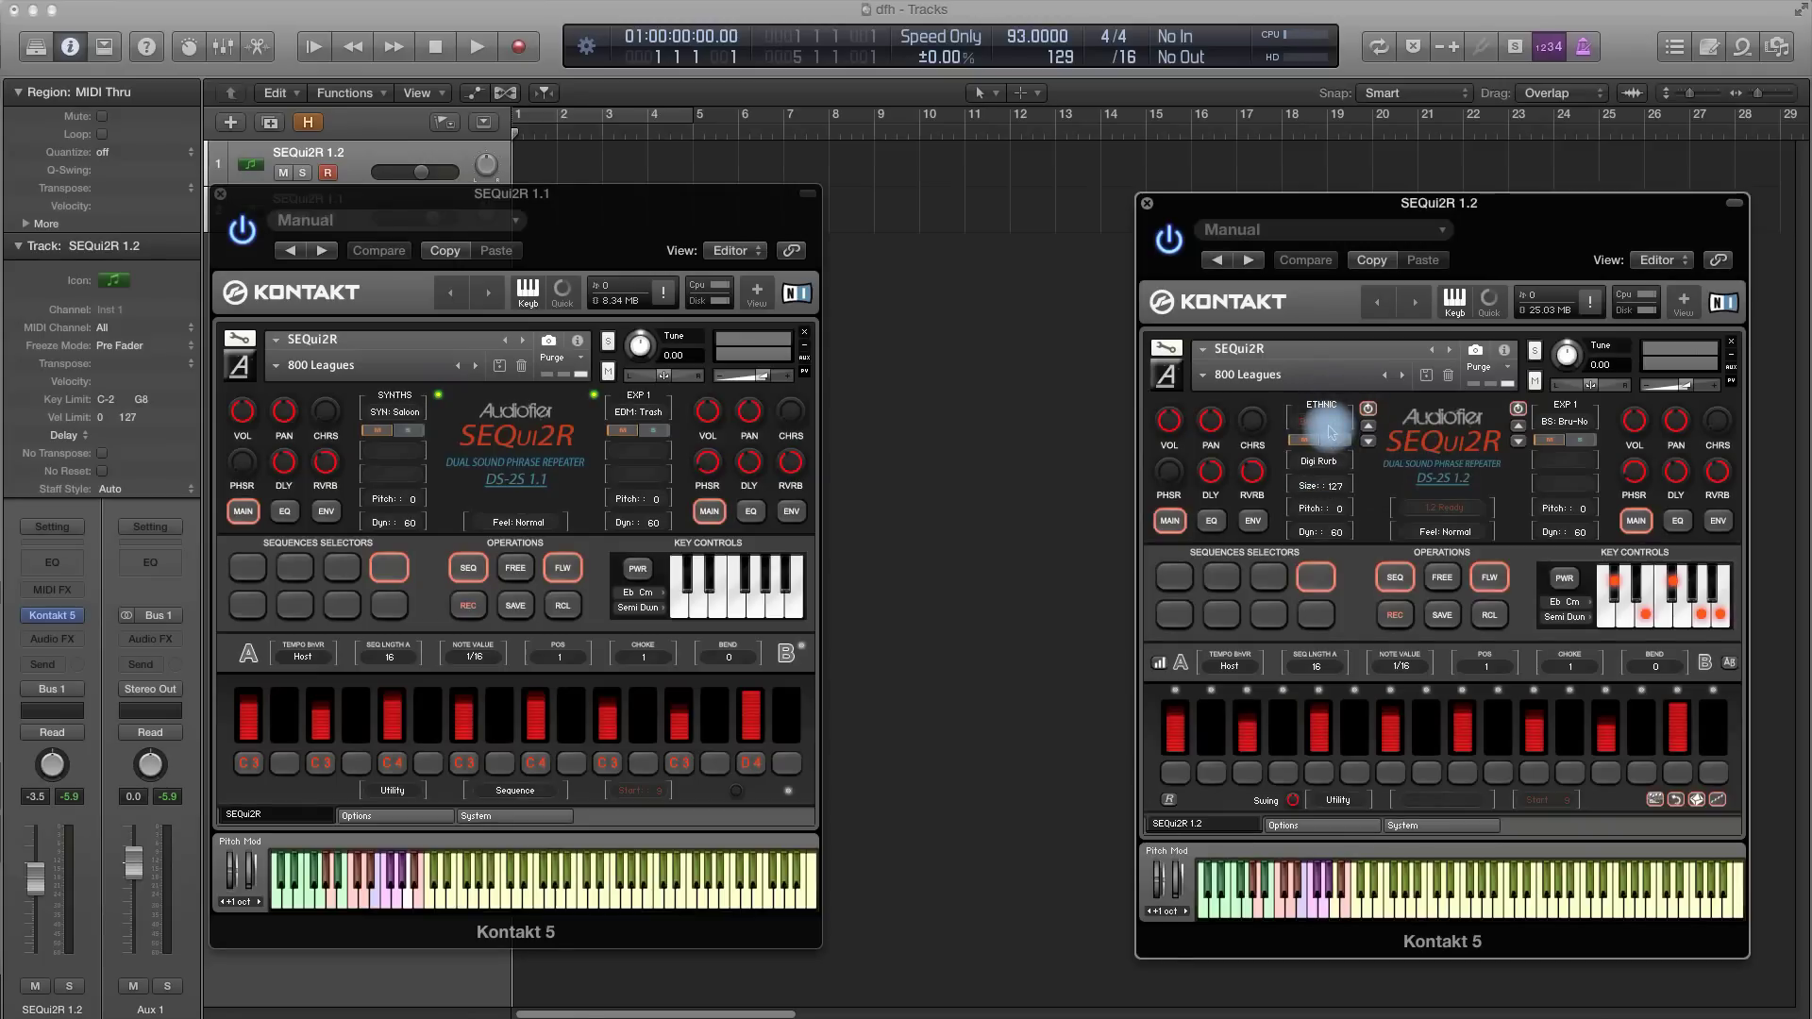
left_click(1331, 432)
left_click(1302, 558)
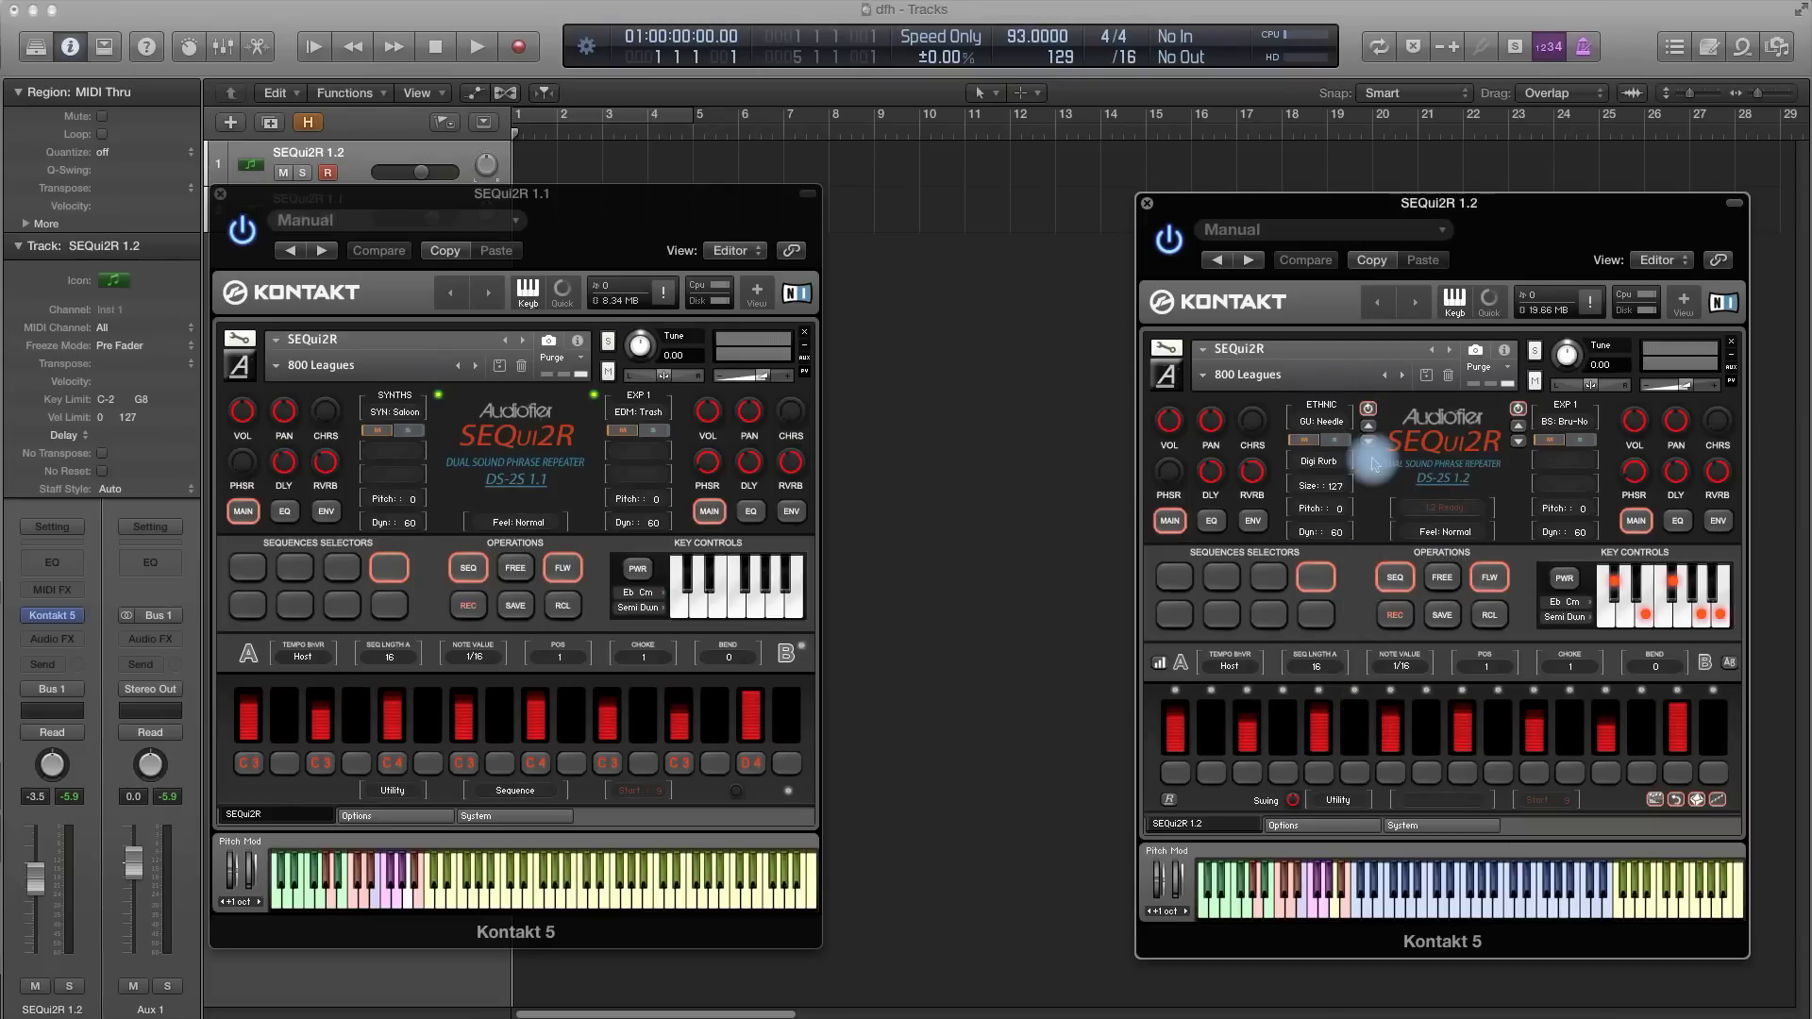
Step sound A in the 1.2 instrument backward through the ethnic sounds, past BL: Afrobell and into the PULSES category.
left_click(1367, 413)
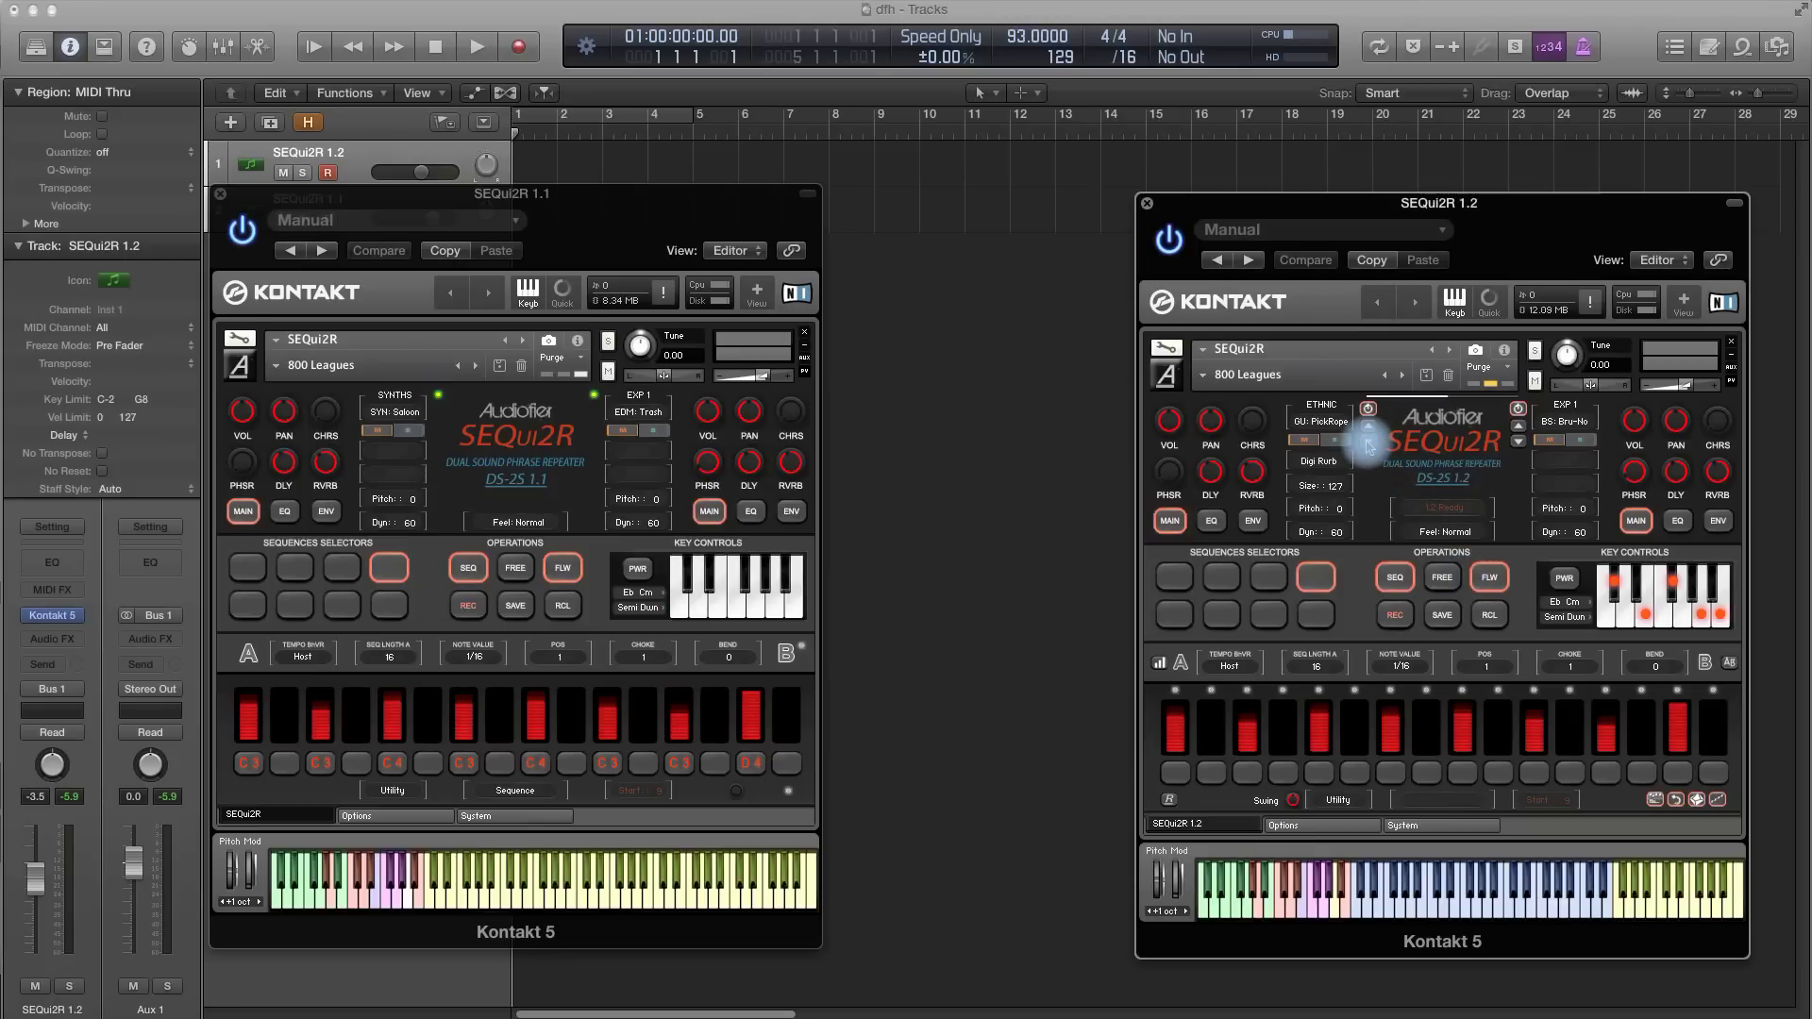
left_click(1370, 432)
left_click(1321, 295)
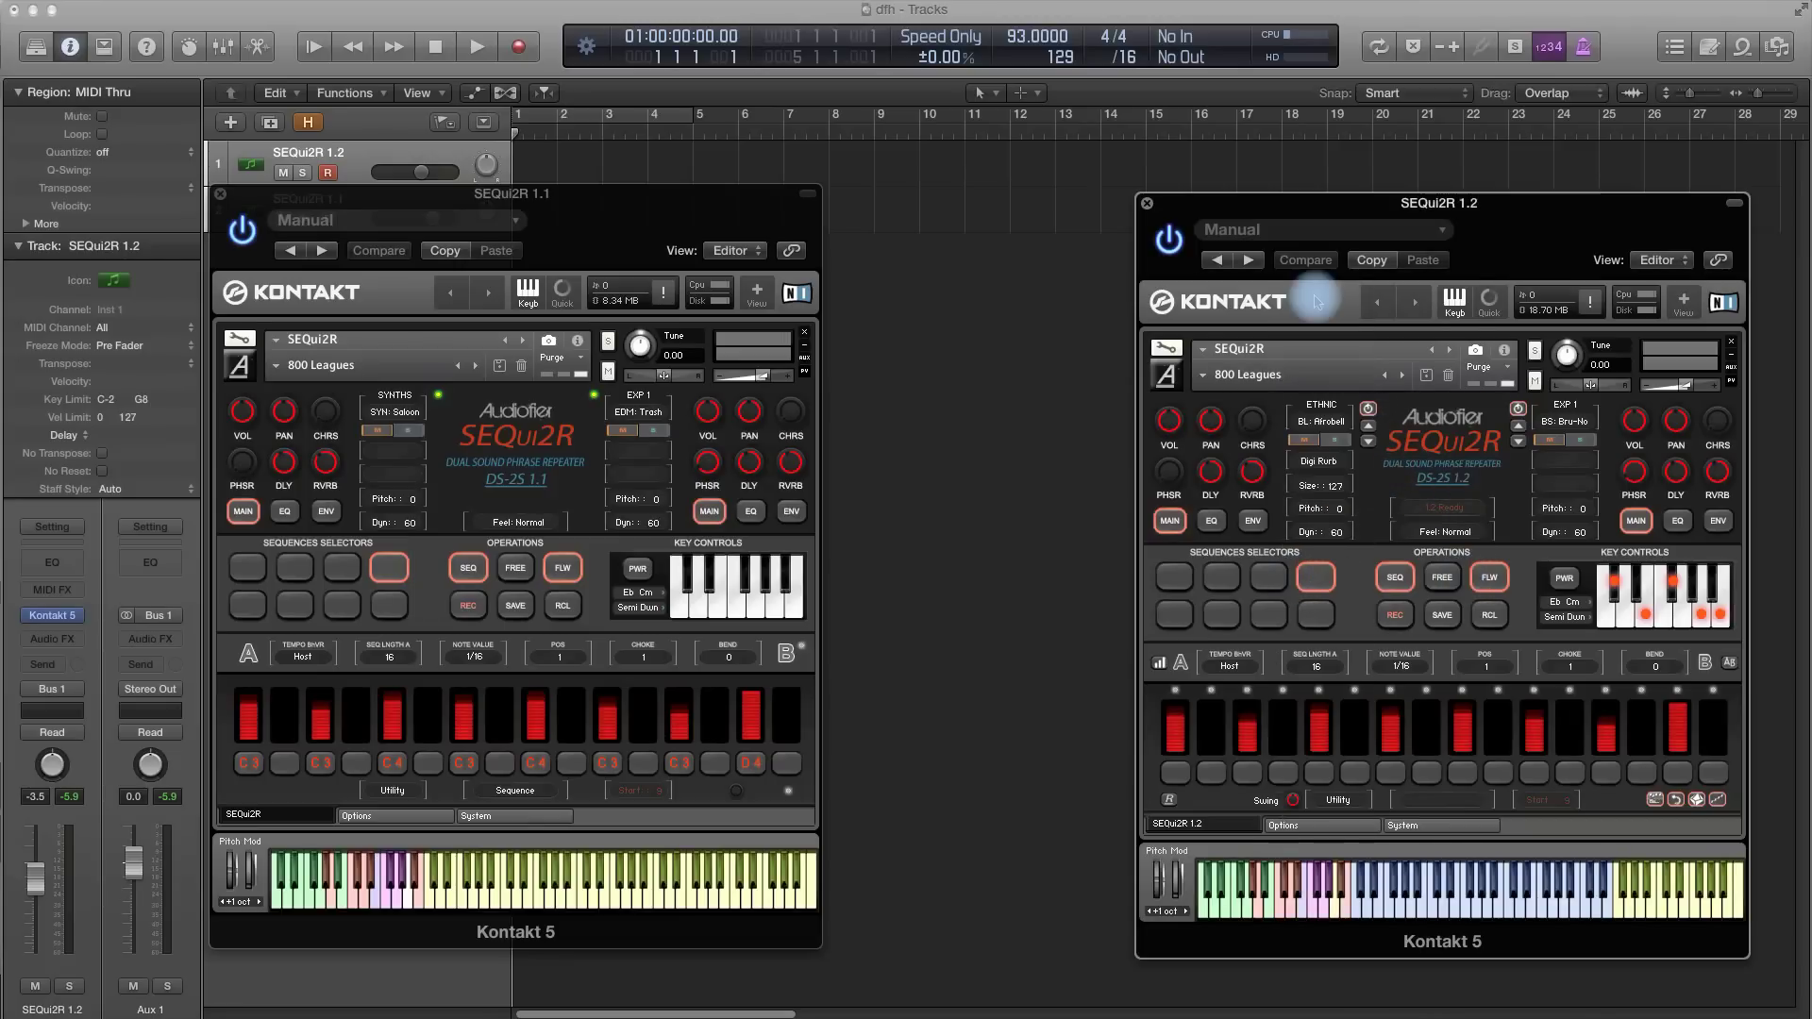
left_click(1368, 428)
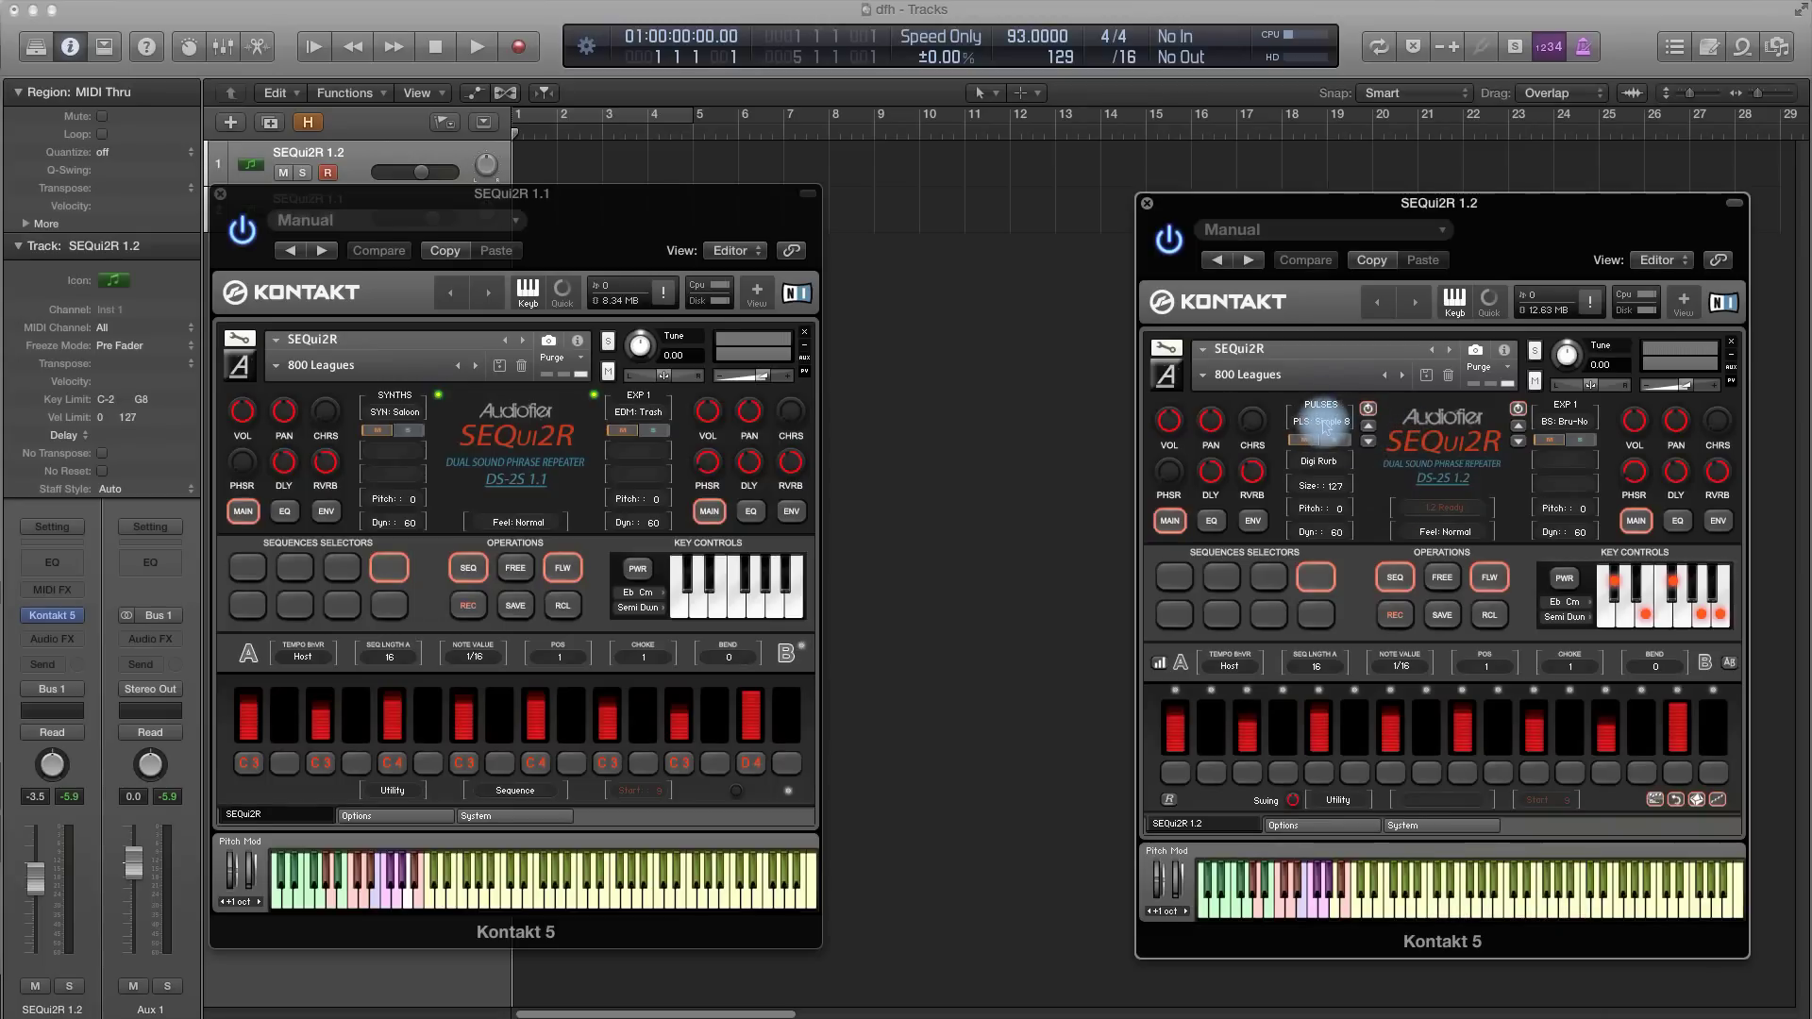
Choose PLS: Simple 8 for sound A in the 1.2 instrument and step forward to the first ethnic sound.
left_click(1331, 413)
left_click(1339, 396)
left_click(1324, 418)
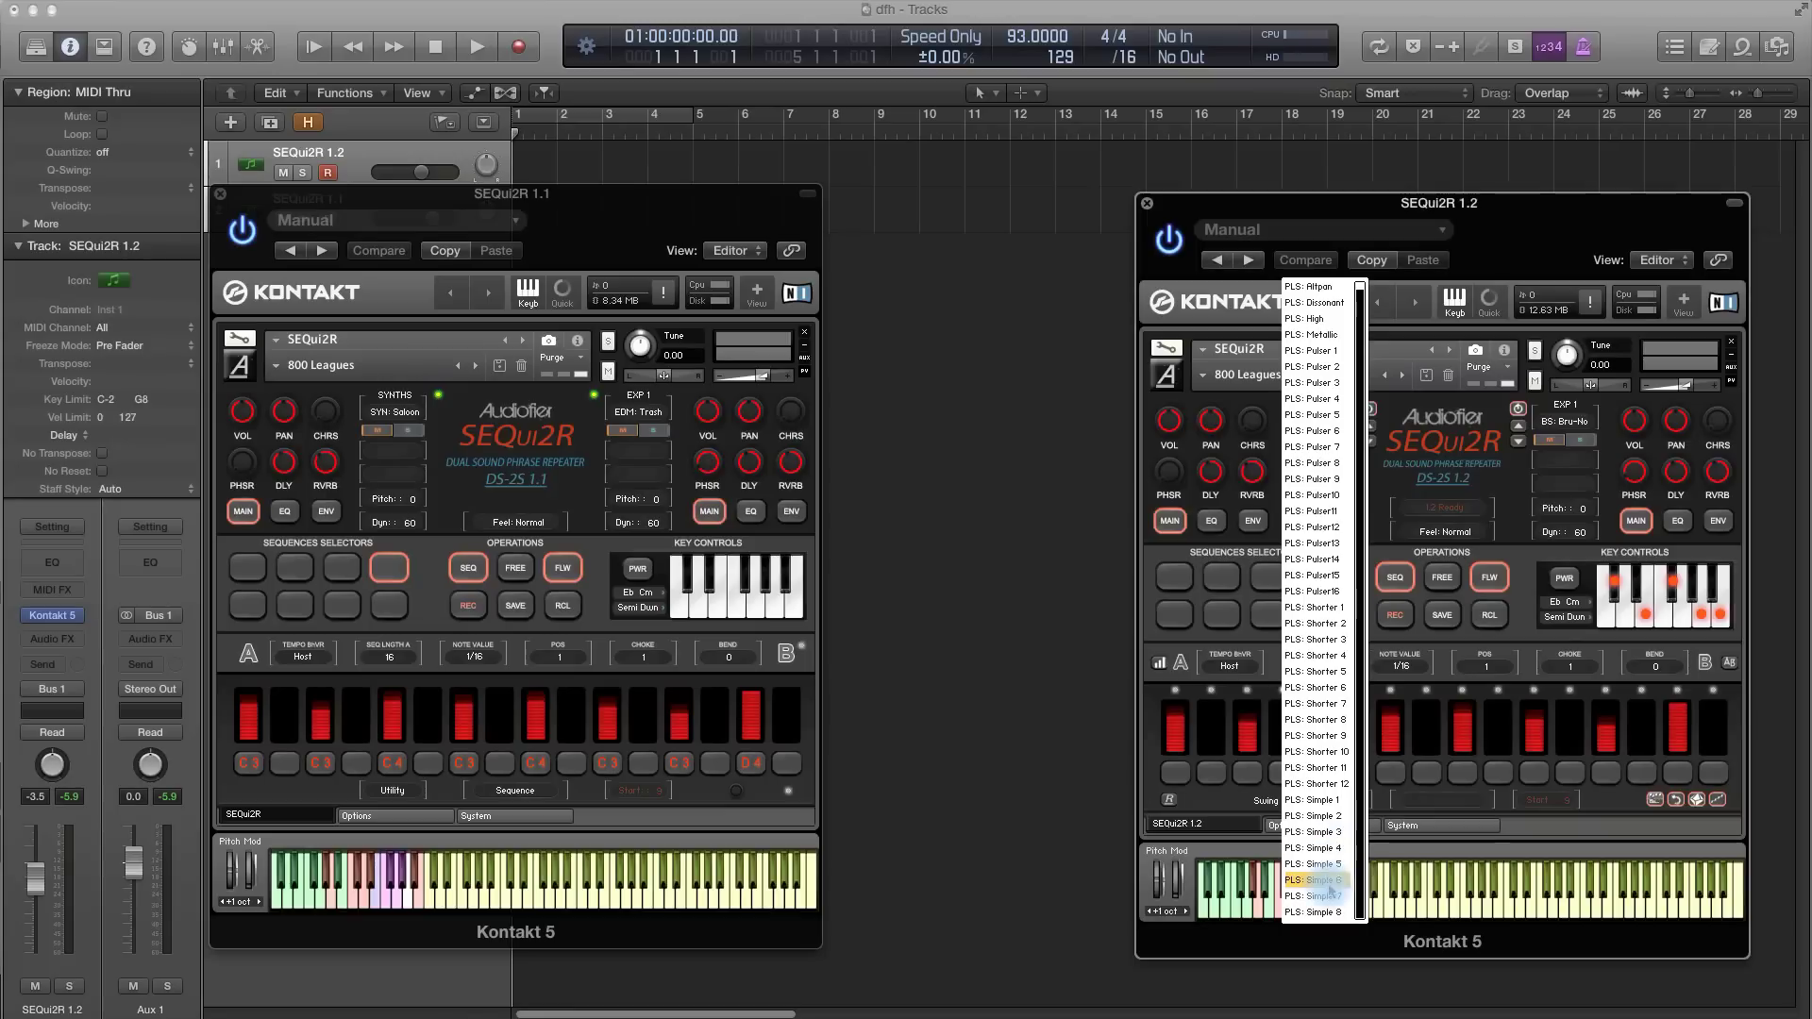
left_click(1314, 915)
left_click(1367, 426)
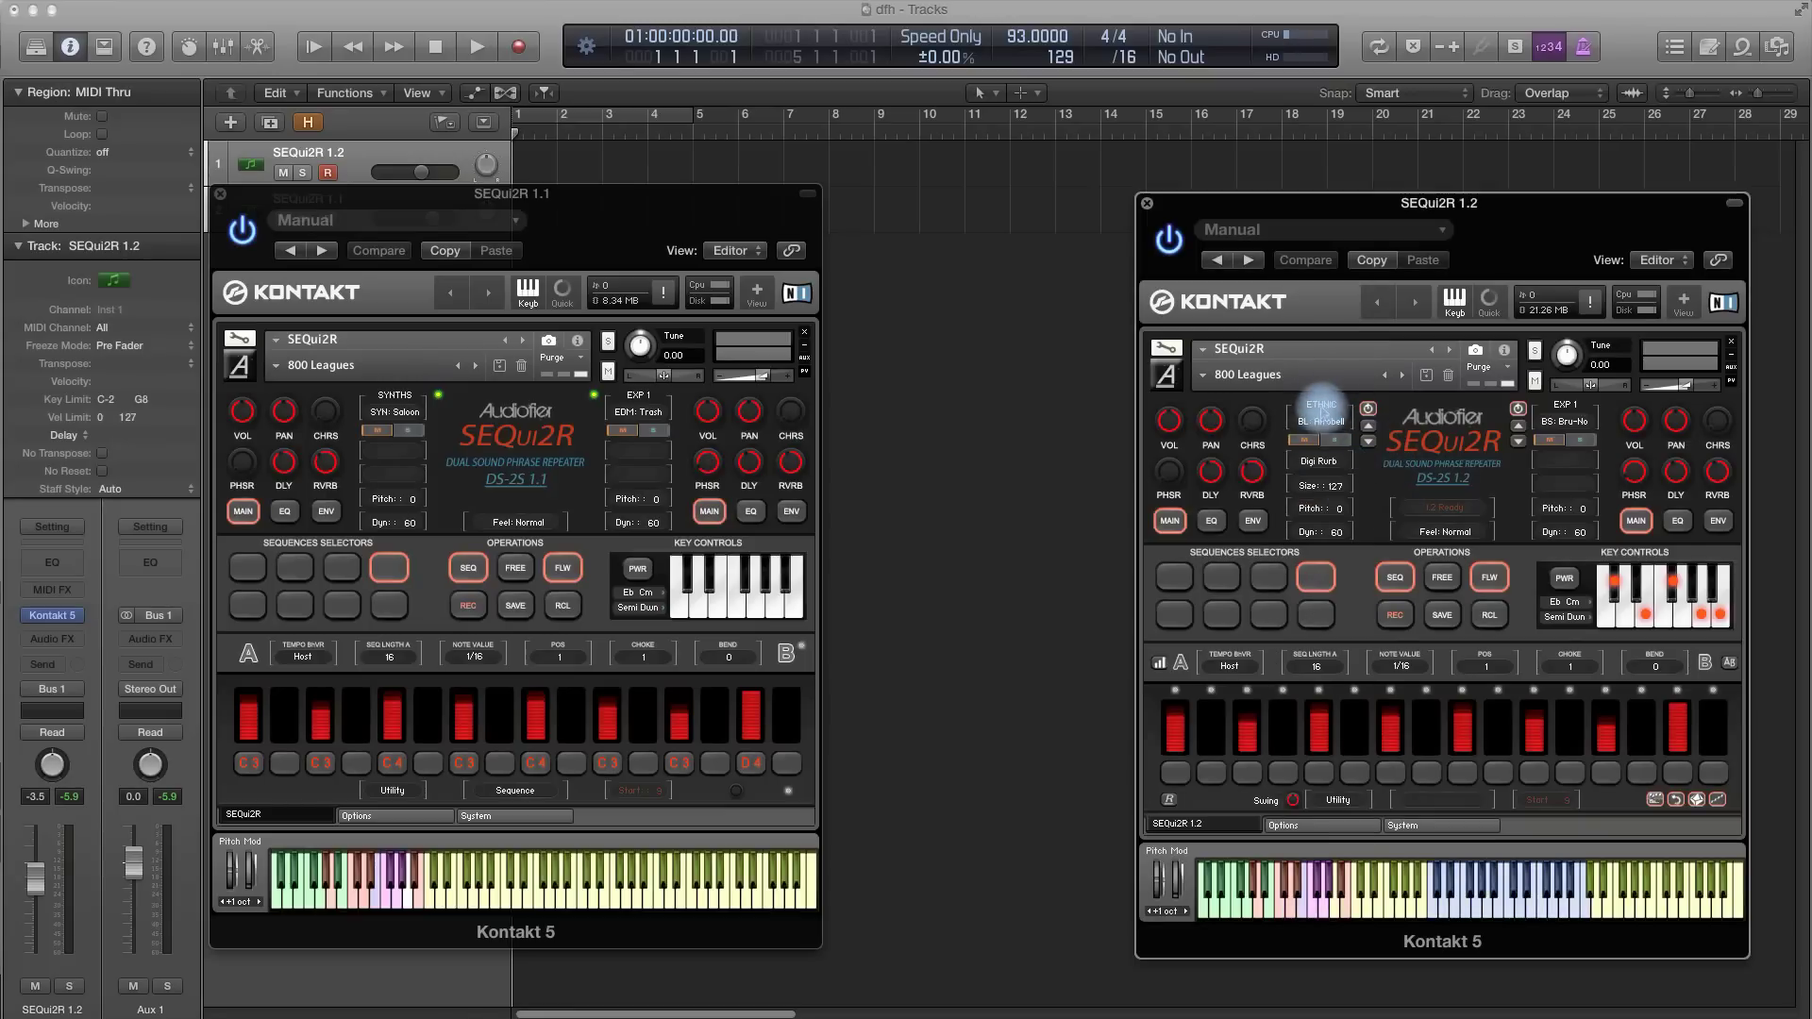
Set sound A in the 1.2 instrument to AT: Vox from ATONAL and step on into the STRINGS category, checking the category list.
left_click(1322, 415)
left_click(1310, 524)
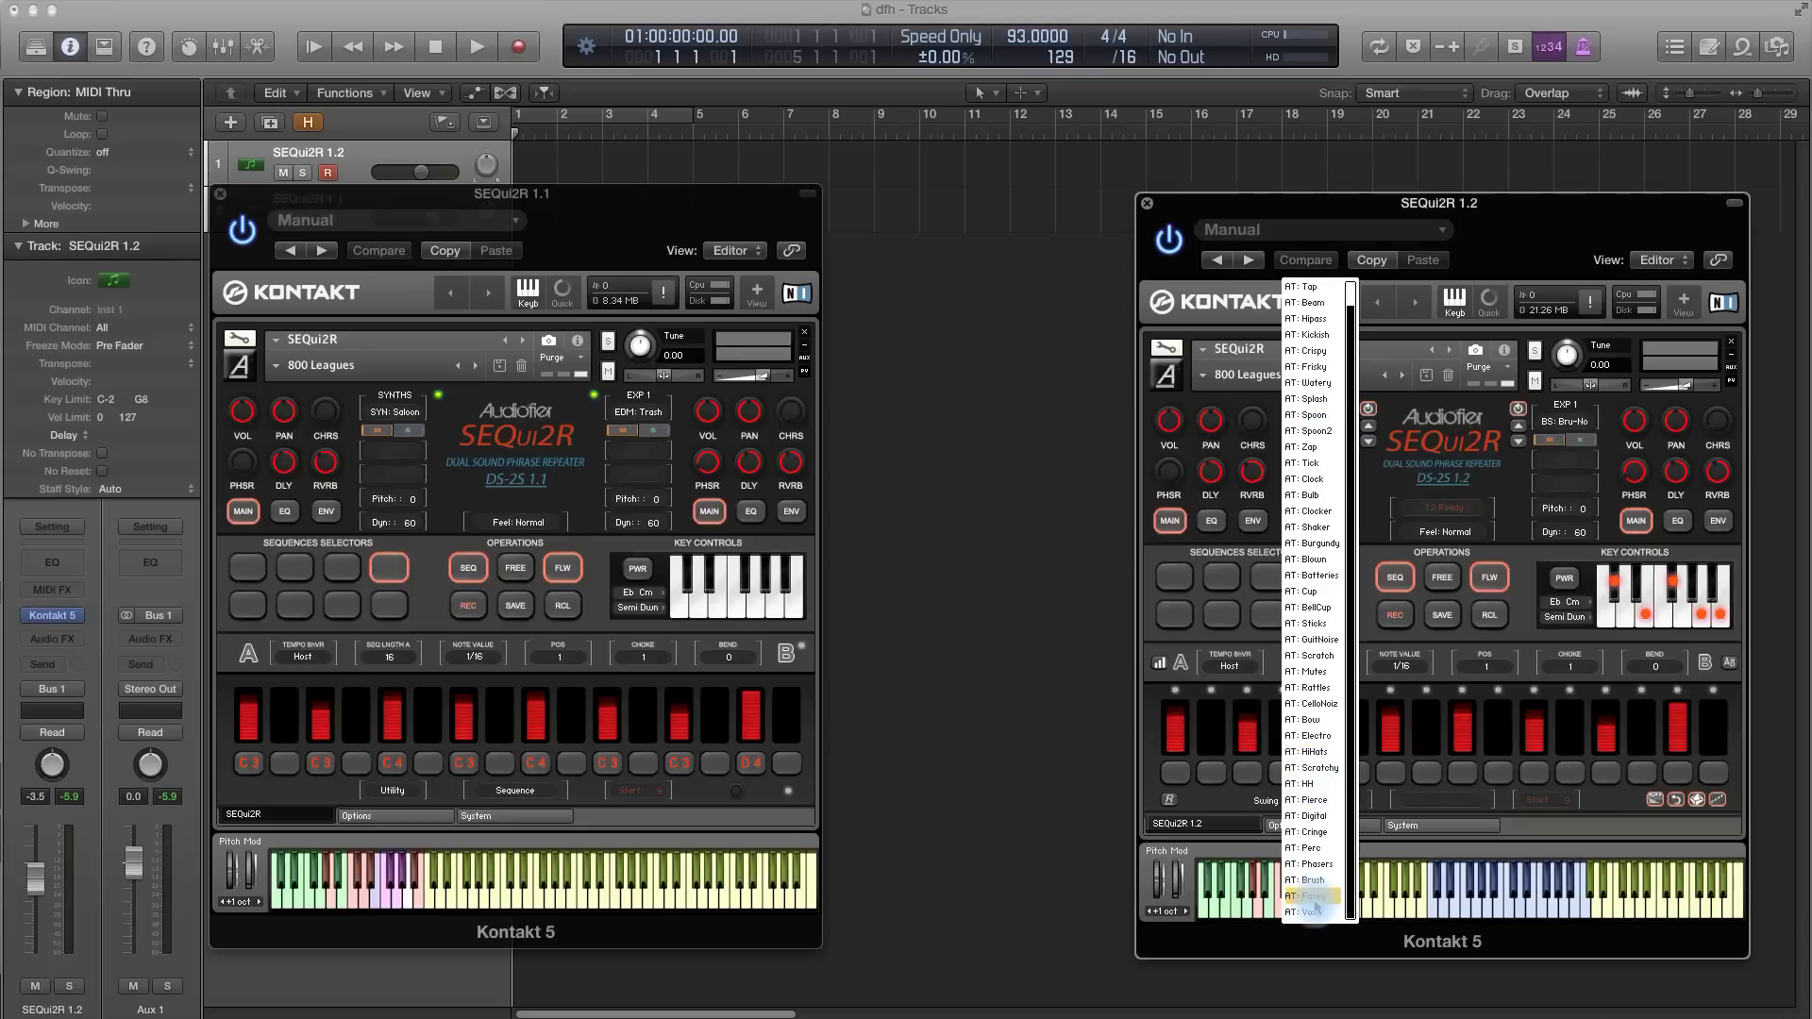
left_click(1311, 914)
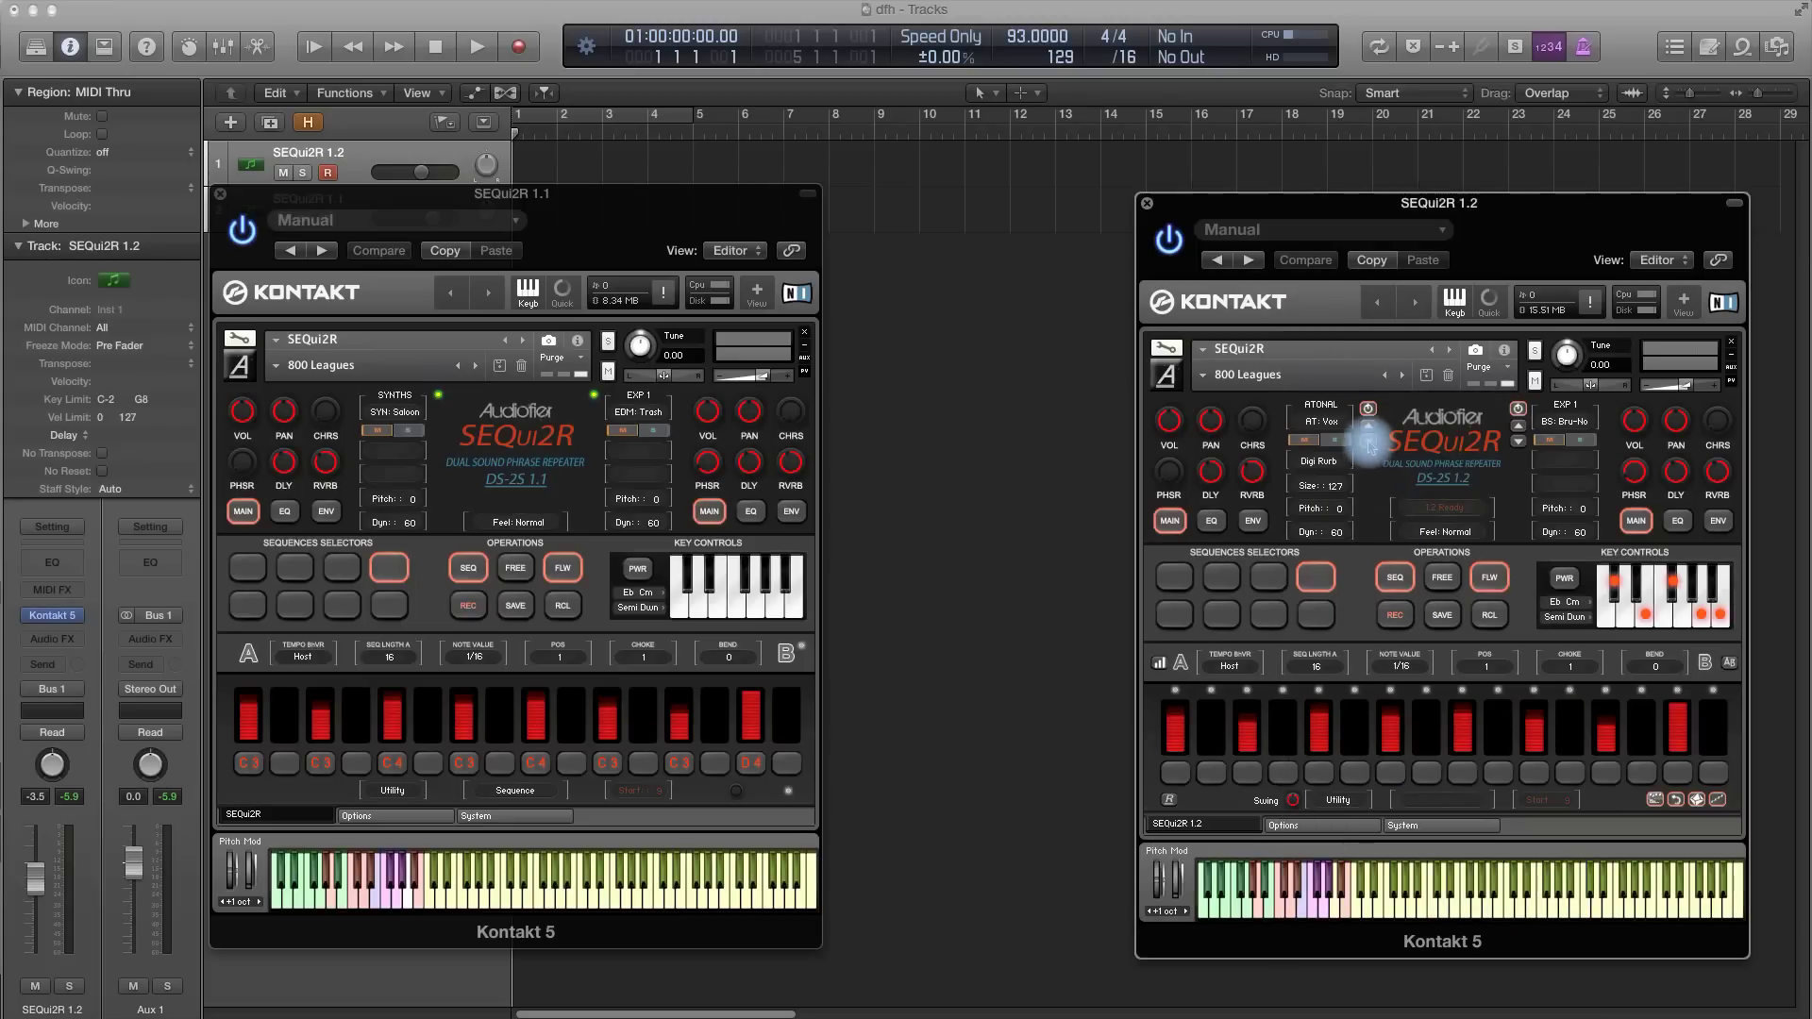
left_click(1321, 417)
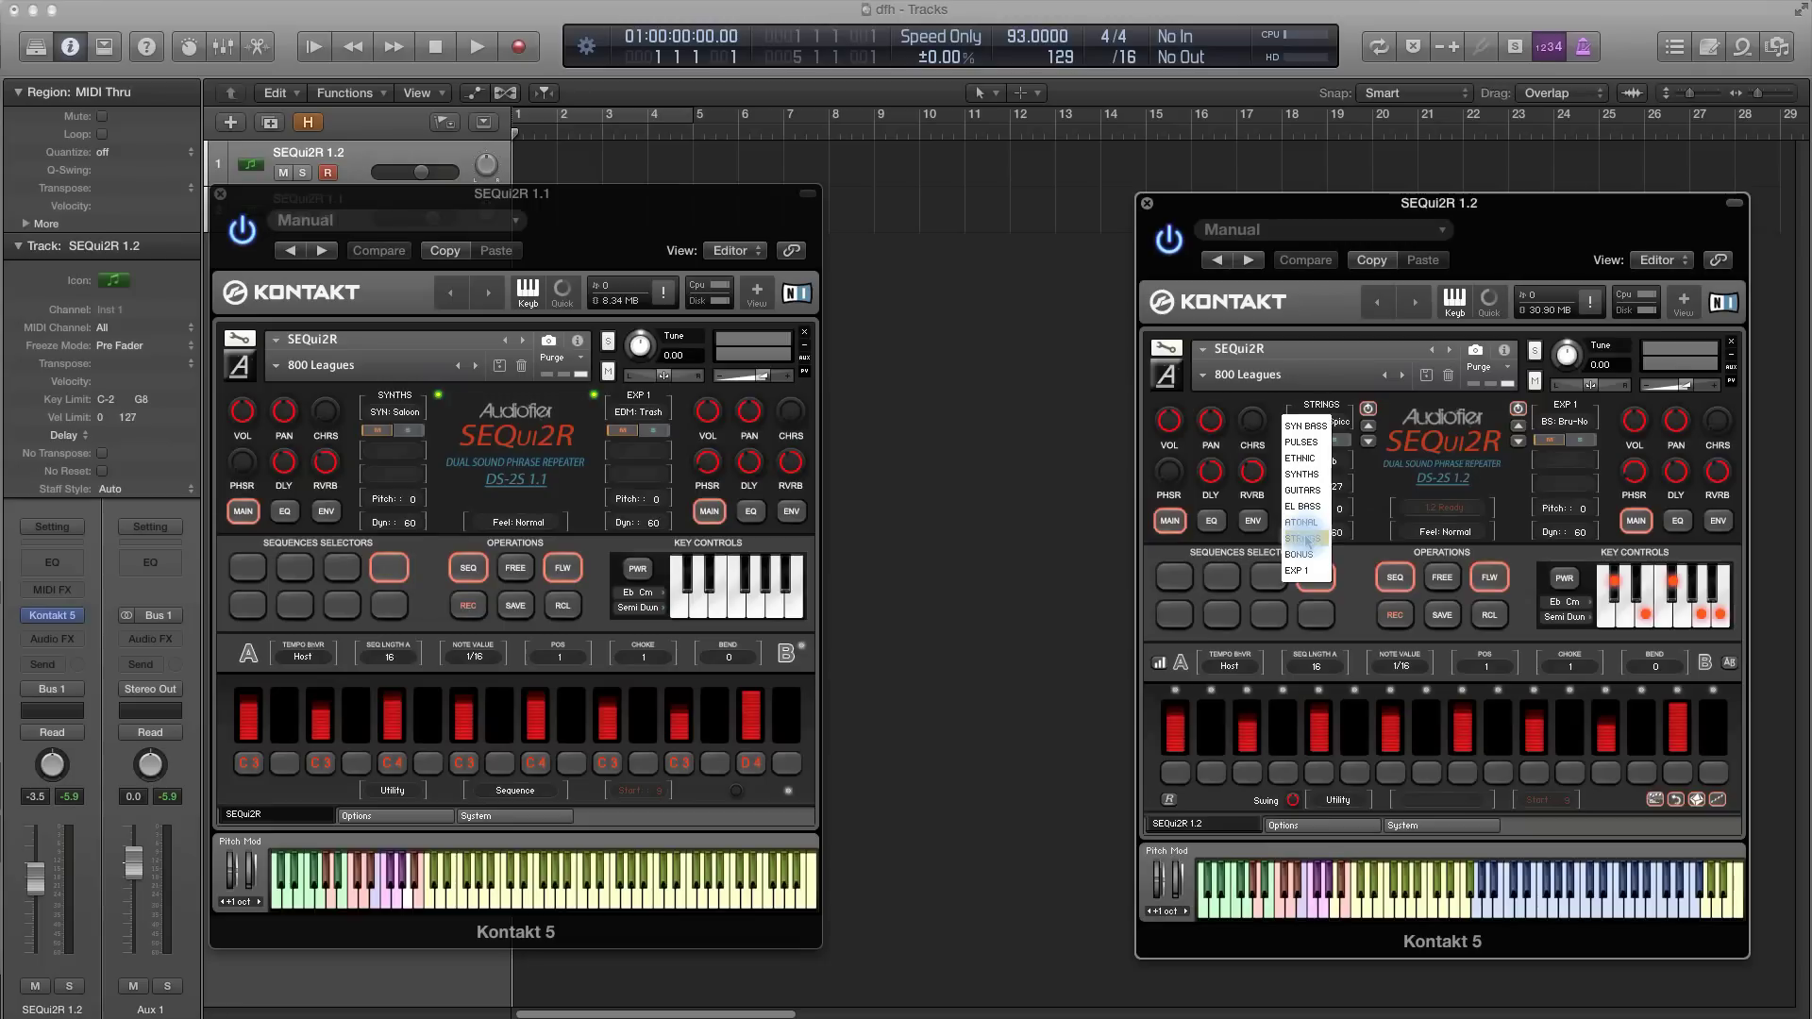
left_click(1406, 477)
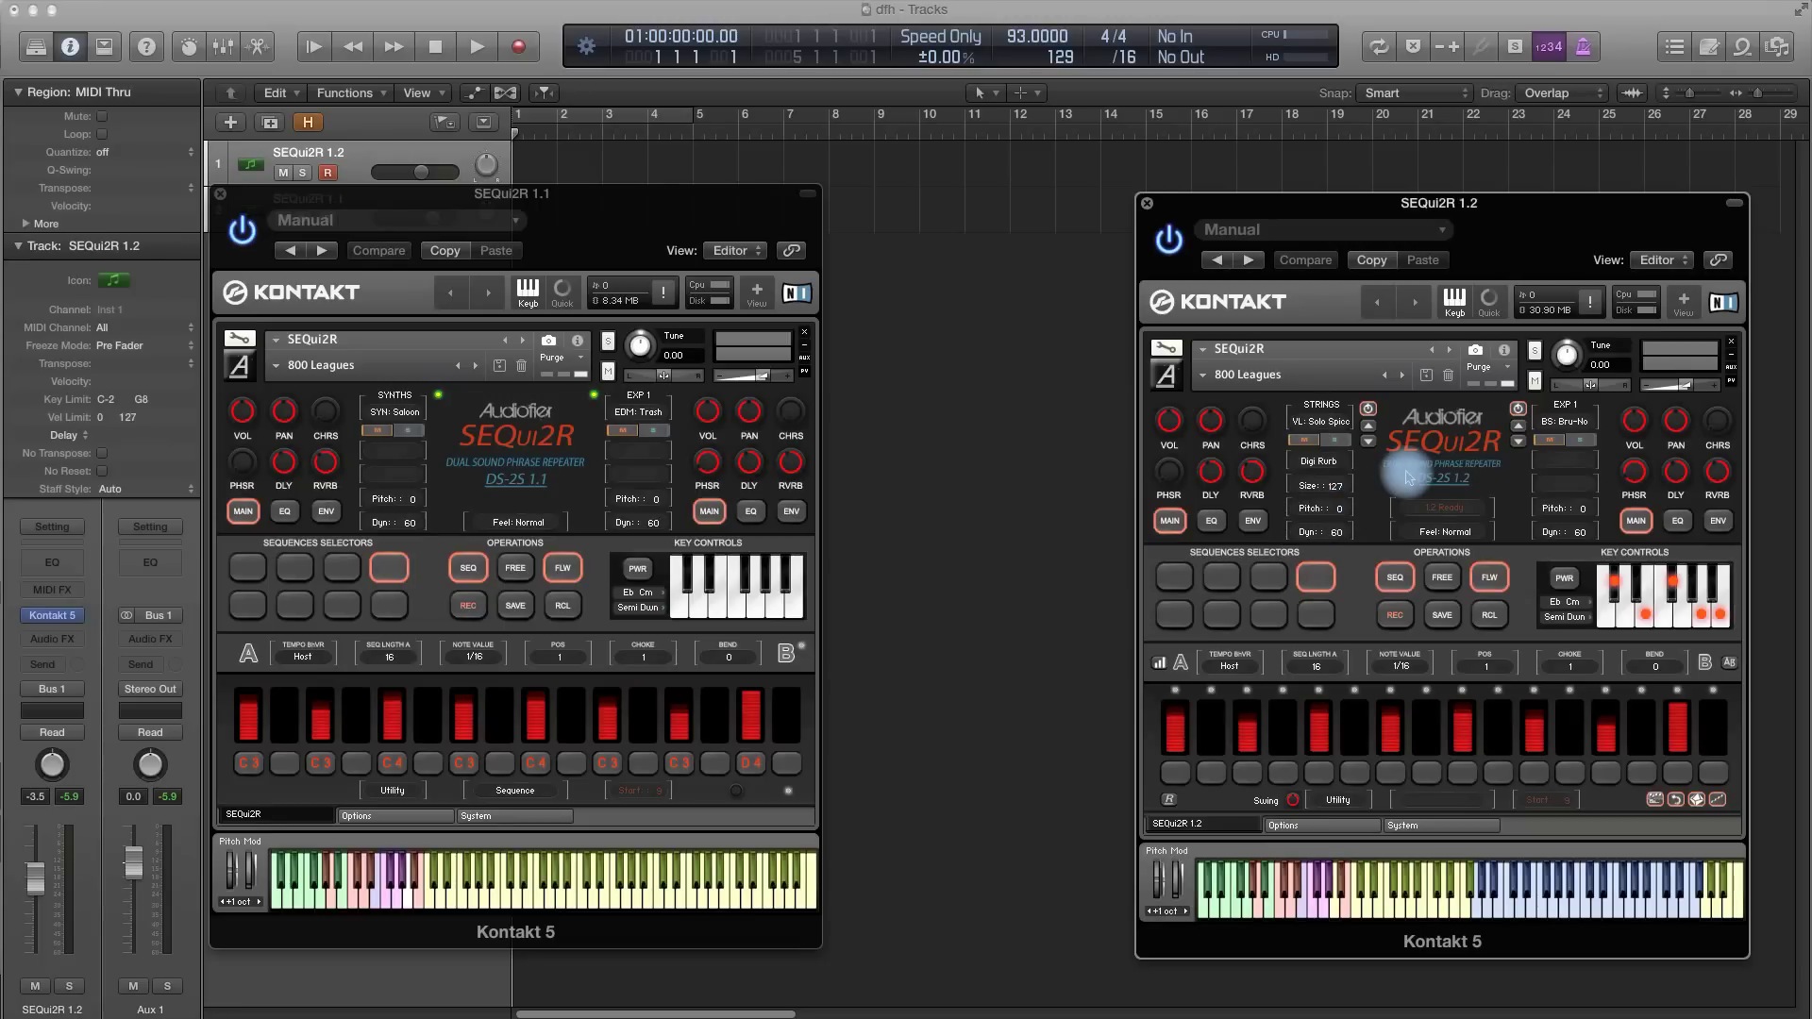
Switch both sounds A and B of the 1.2 instrument off, and turn them back on one at a time.
left_click(1368, 412)
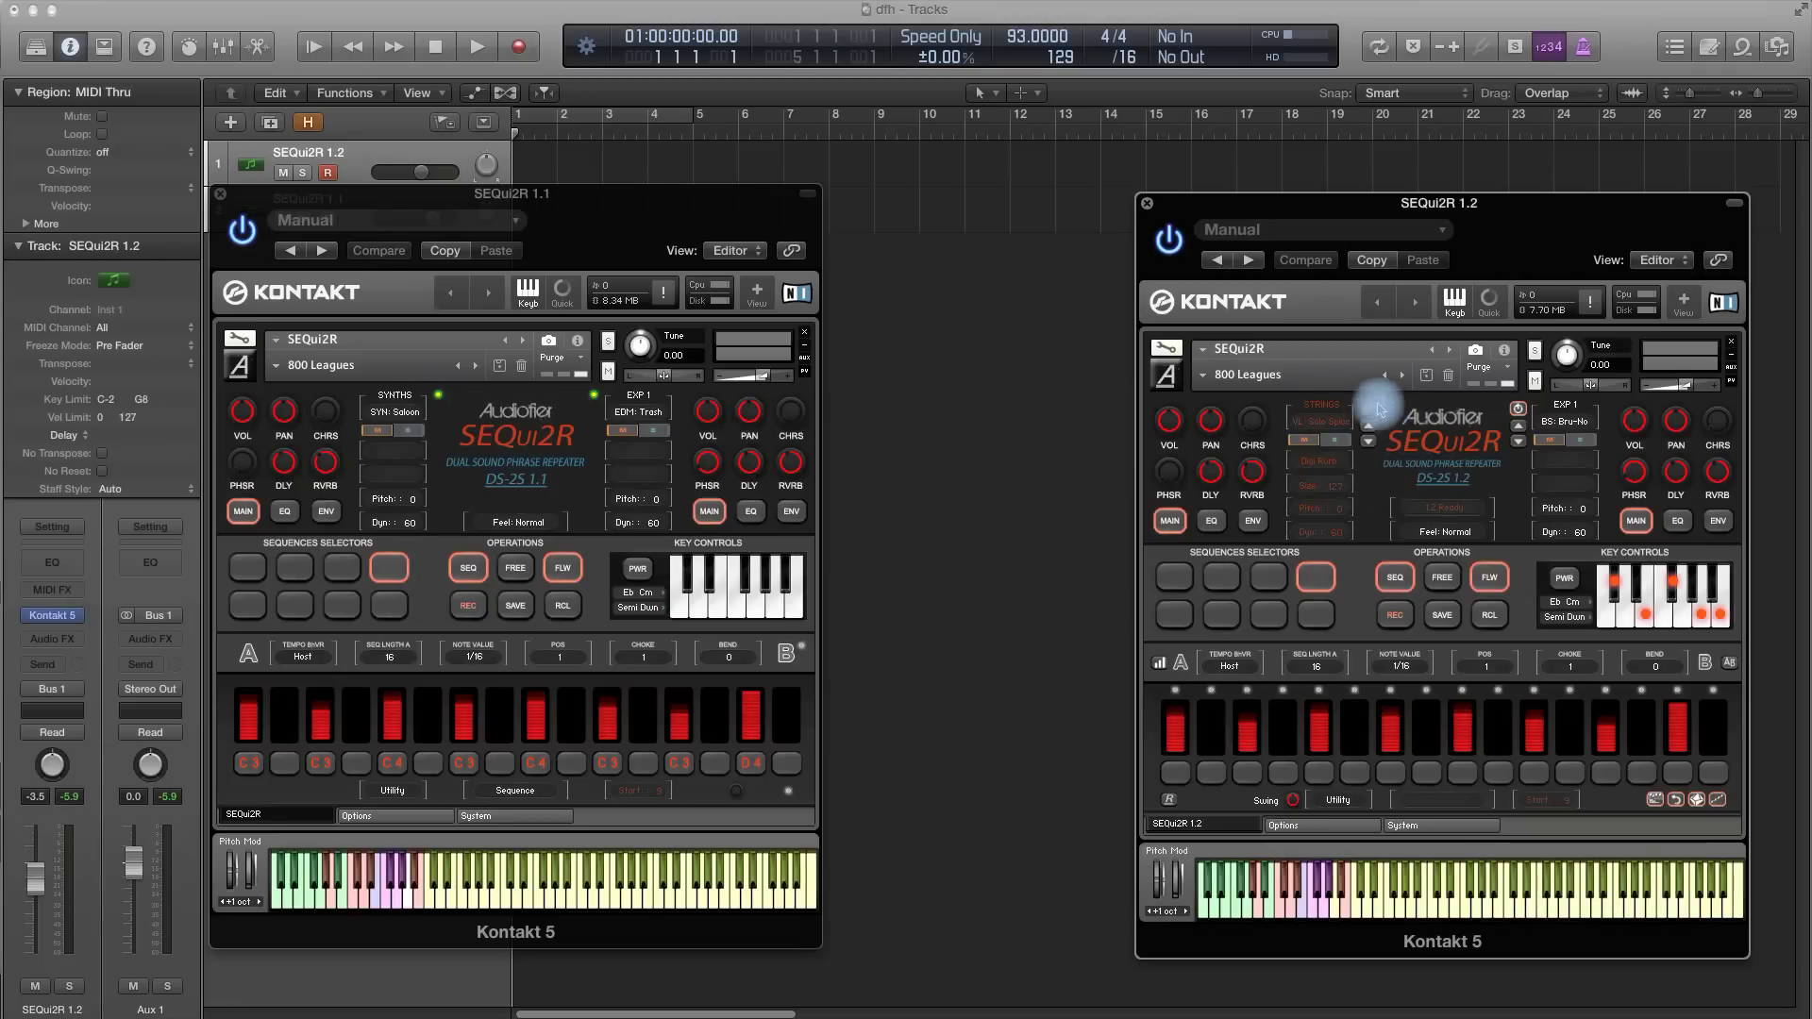
left_click(1517, 413)
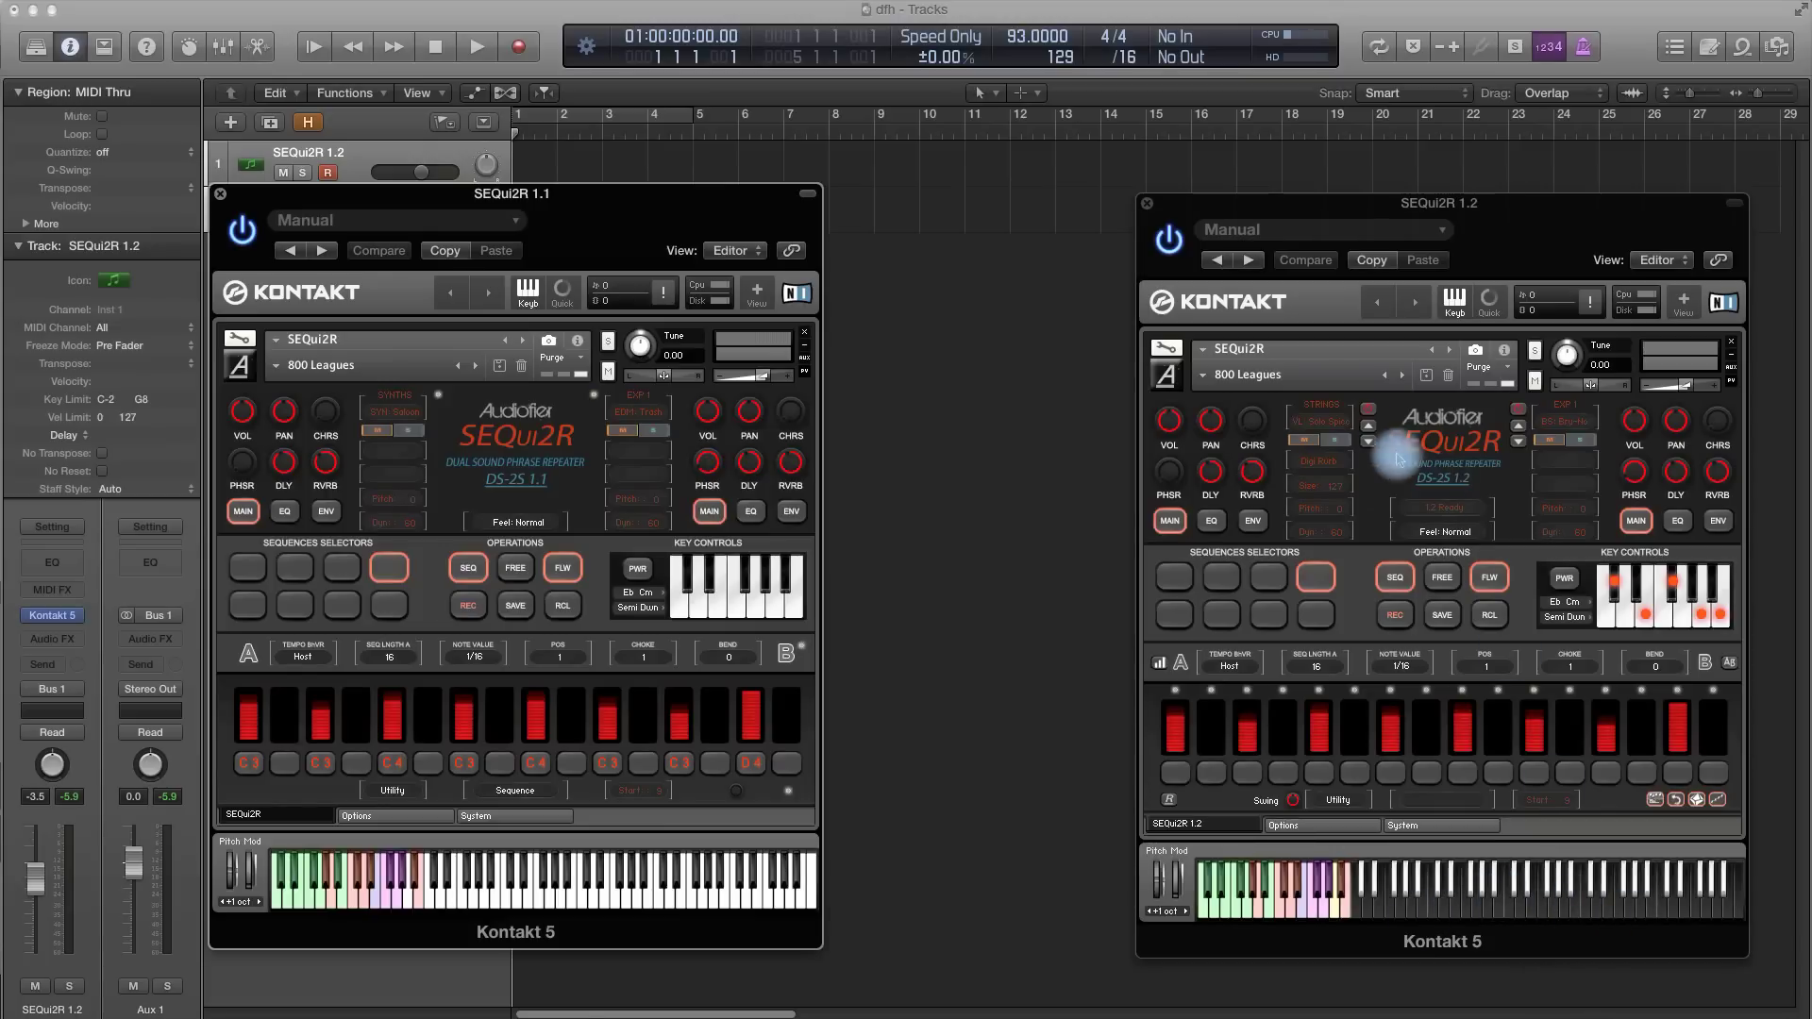
left_click(1368, 413)
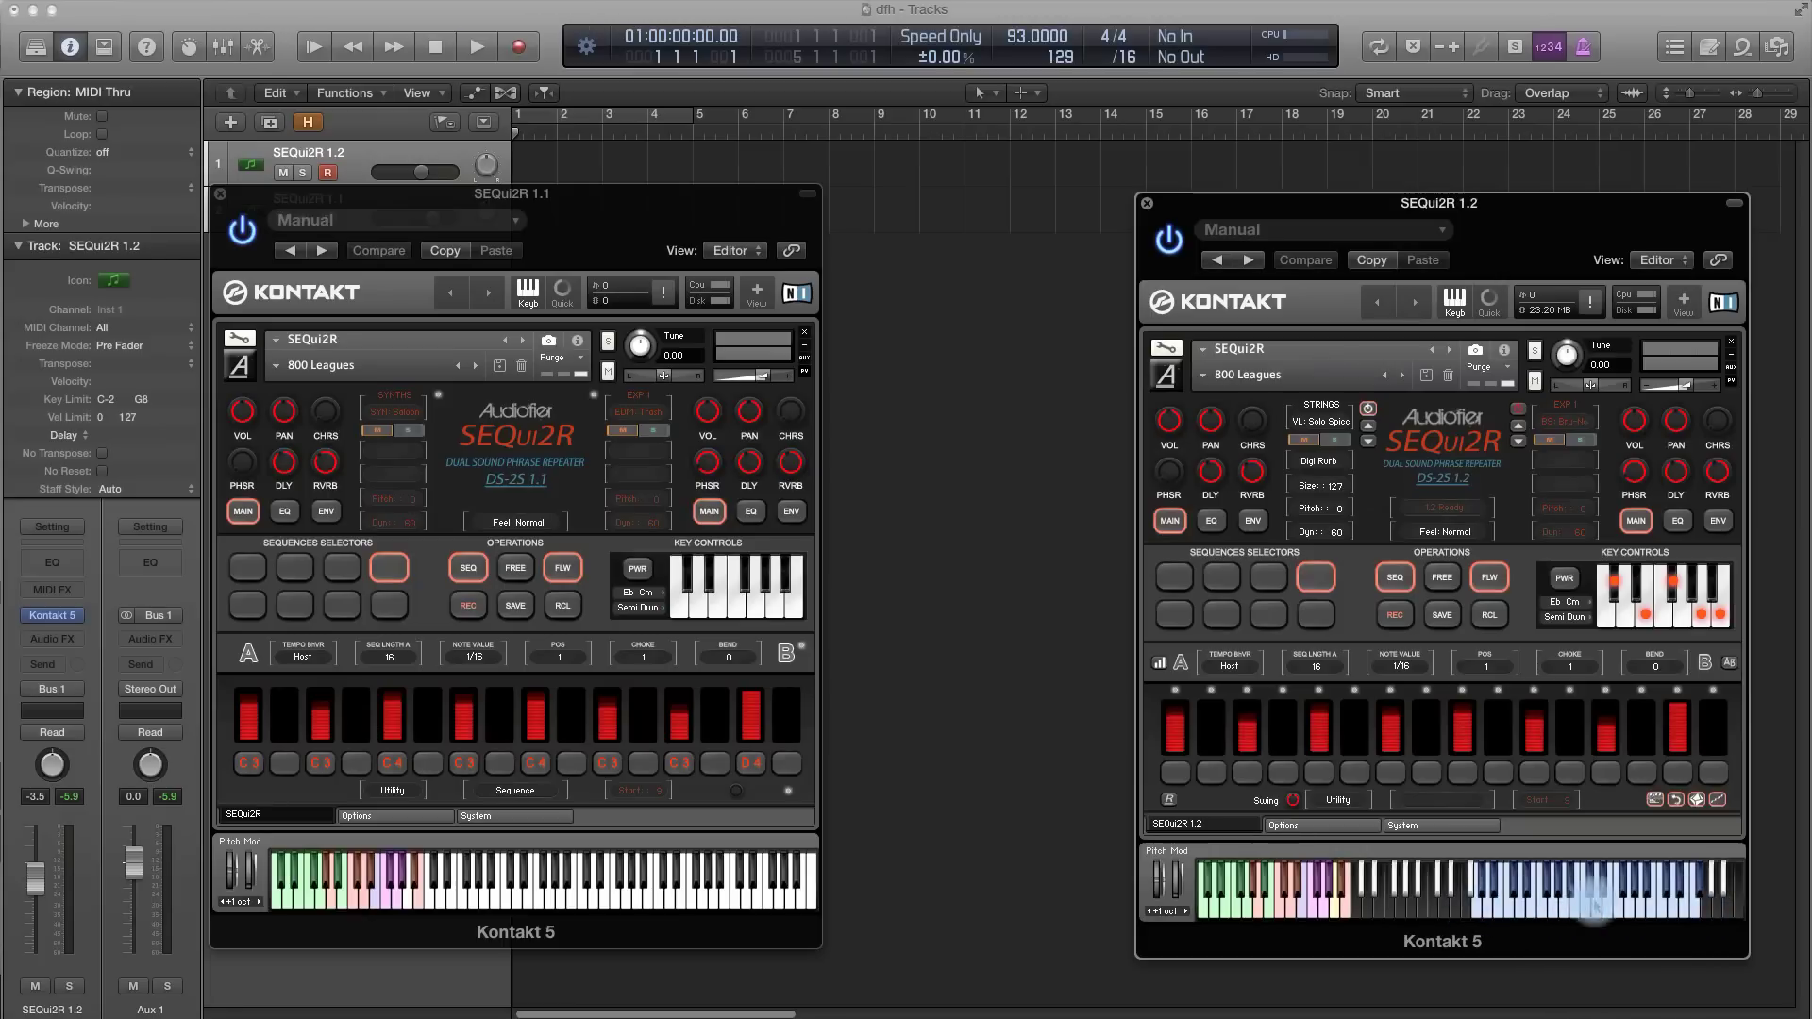
left_click(1518, 409)
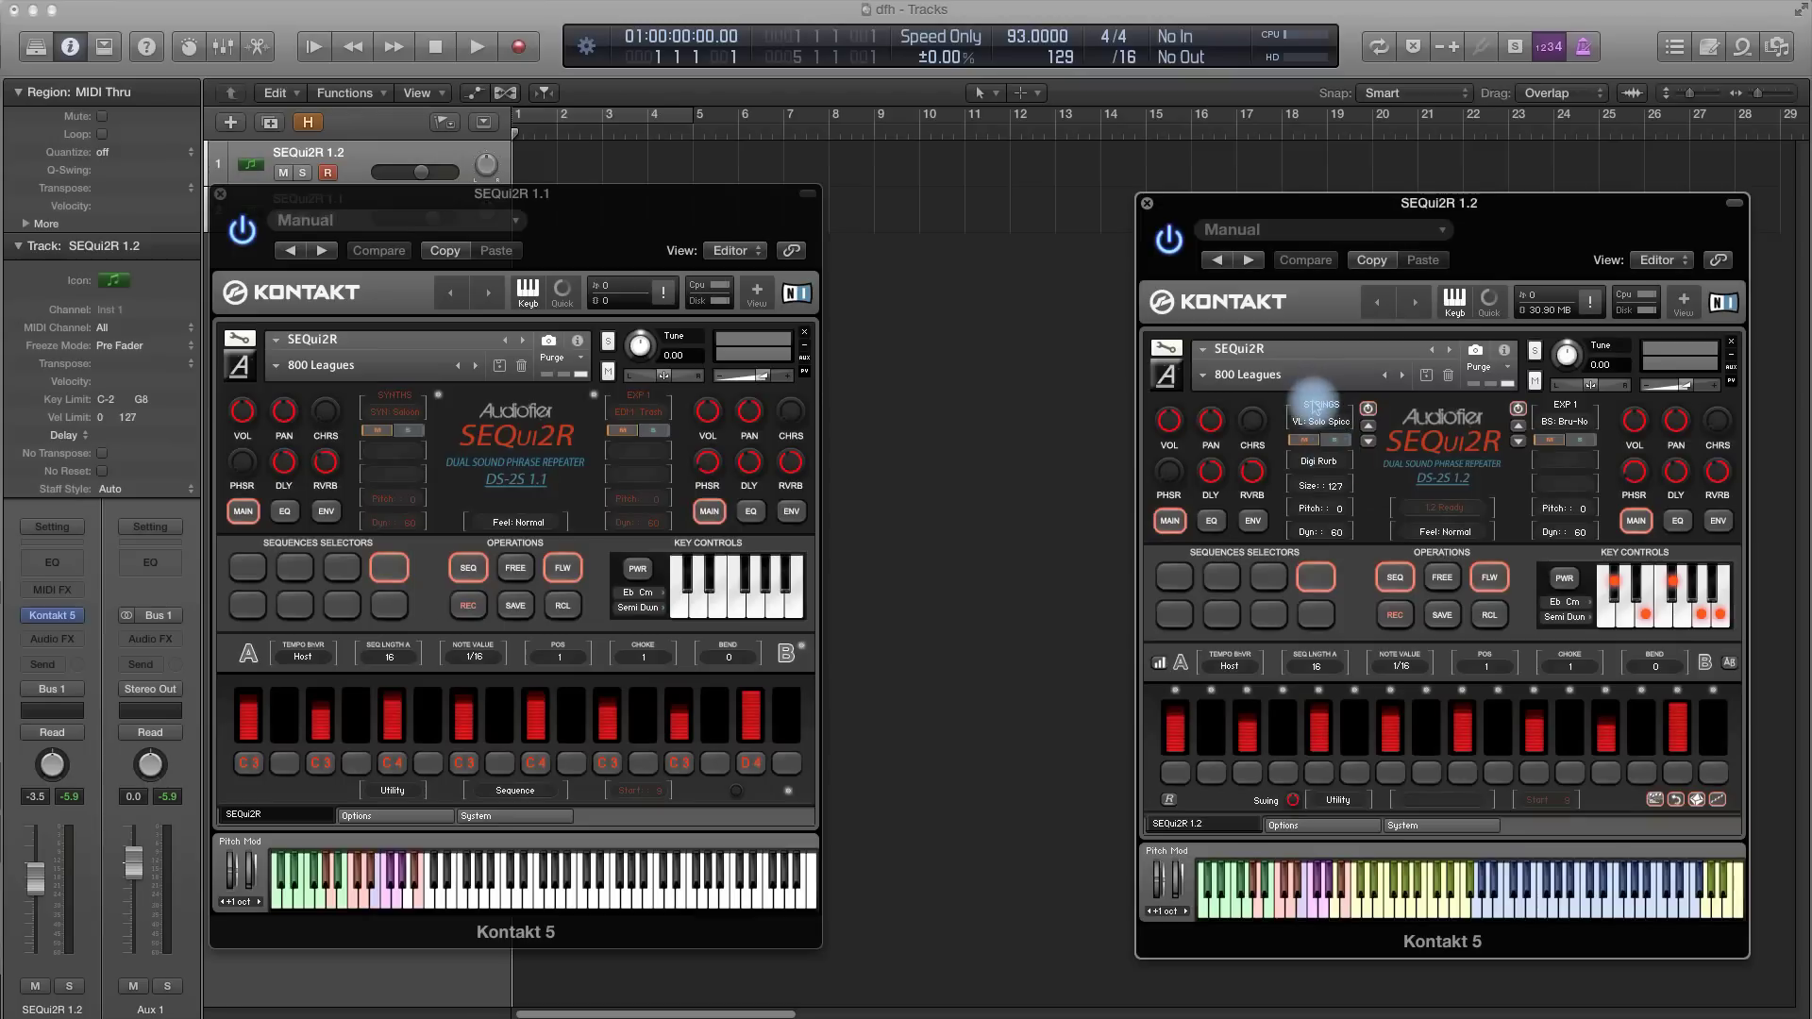
View the parameters of sound A and of sound B in the 1.2 instrument, and return to the sequence settings.
left_click(1181, 664)
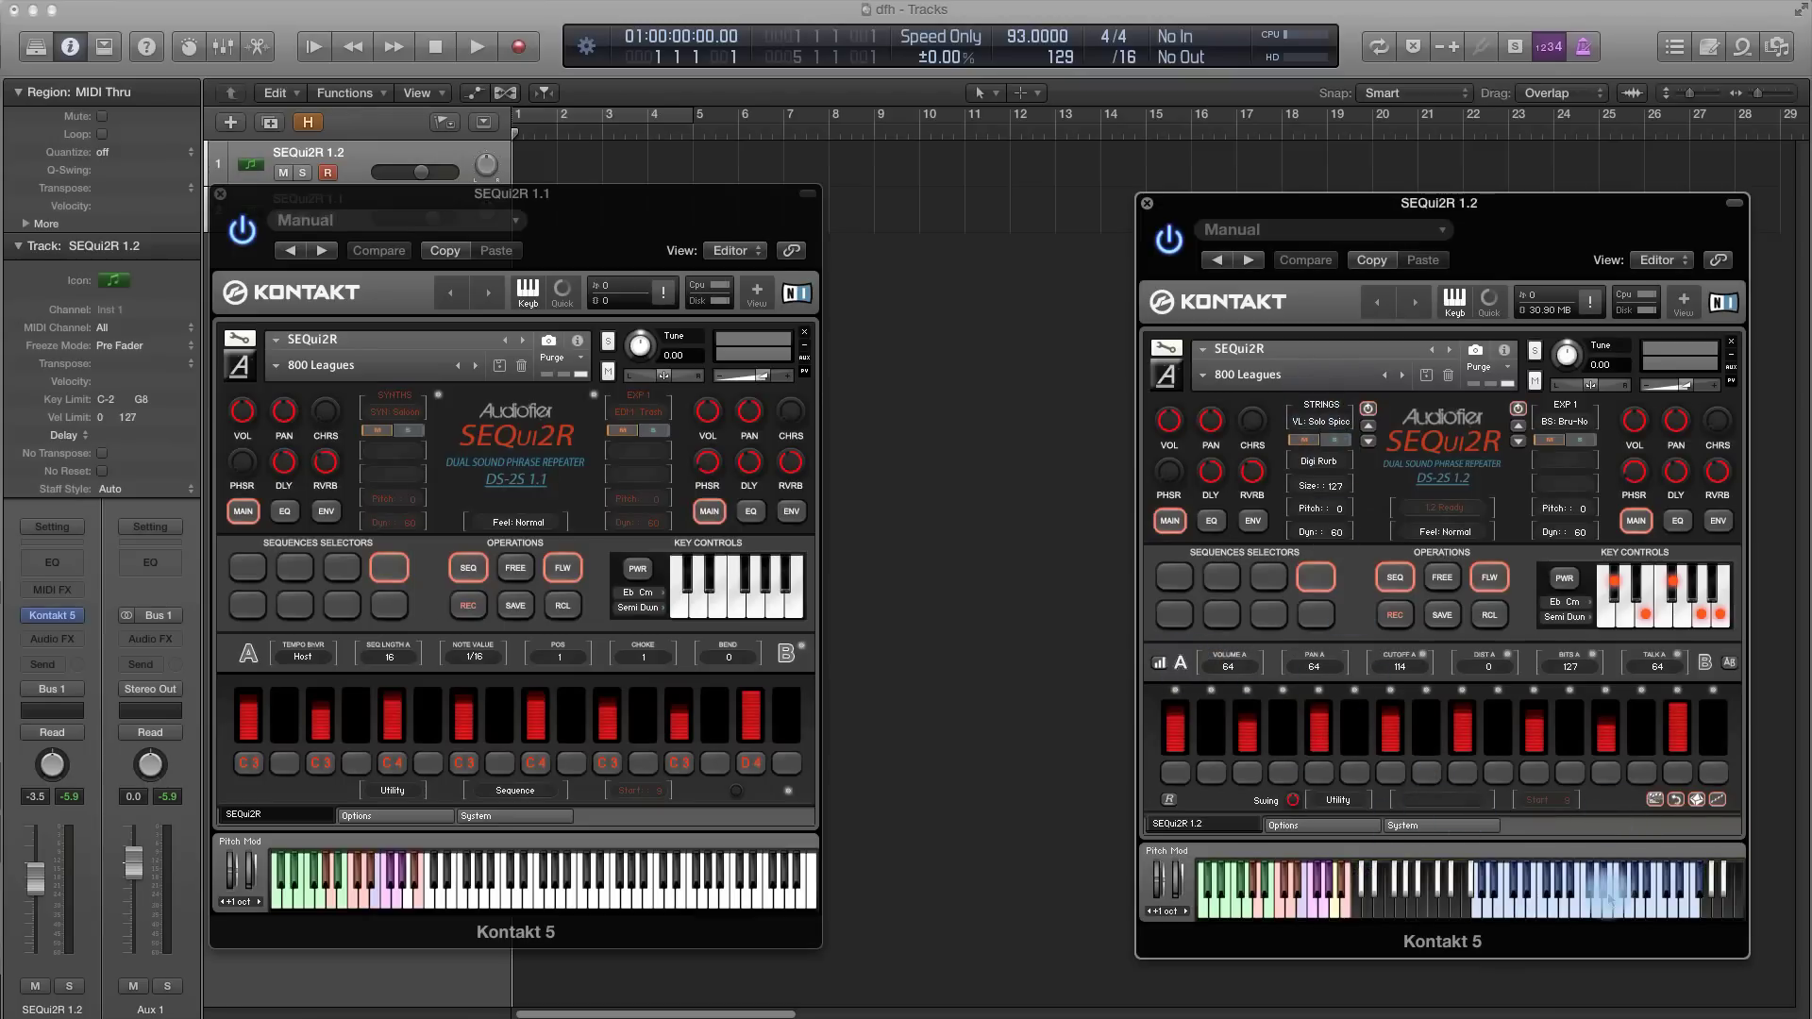
left_click(1705, 661)
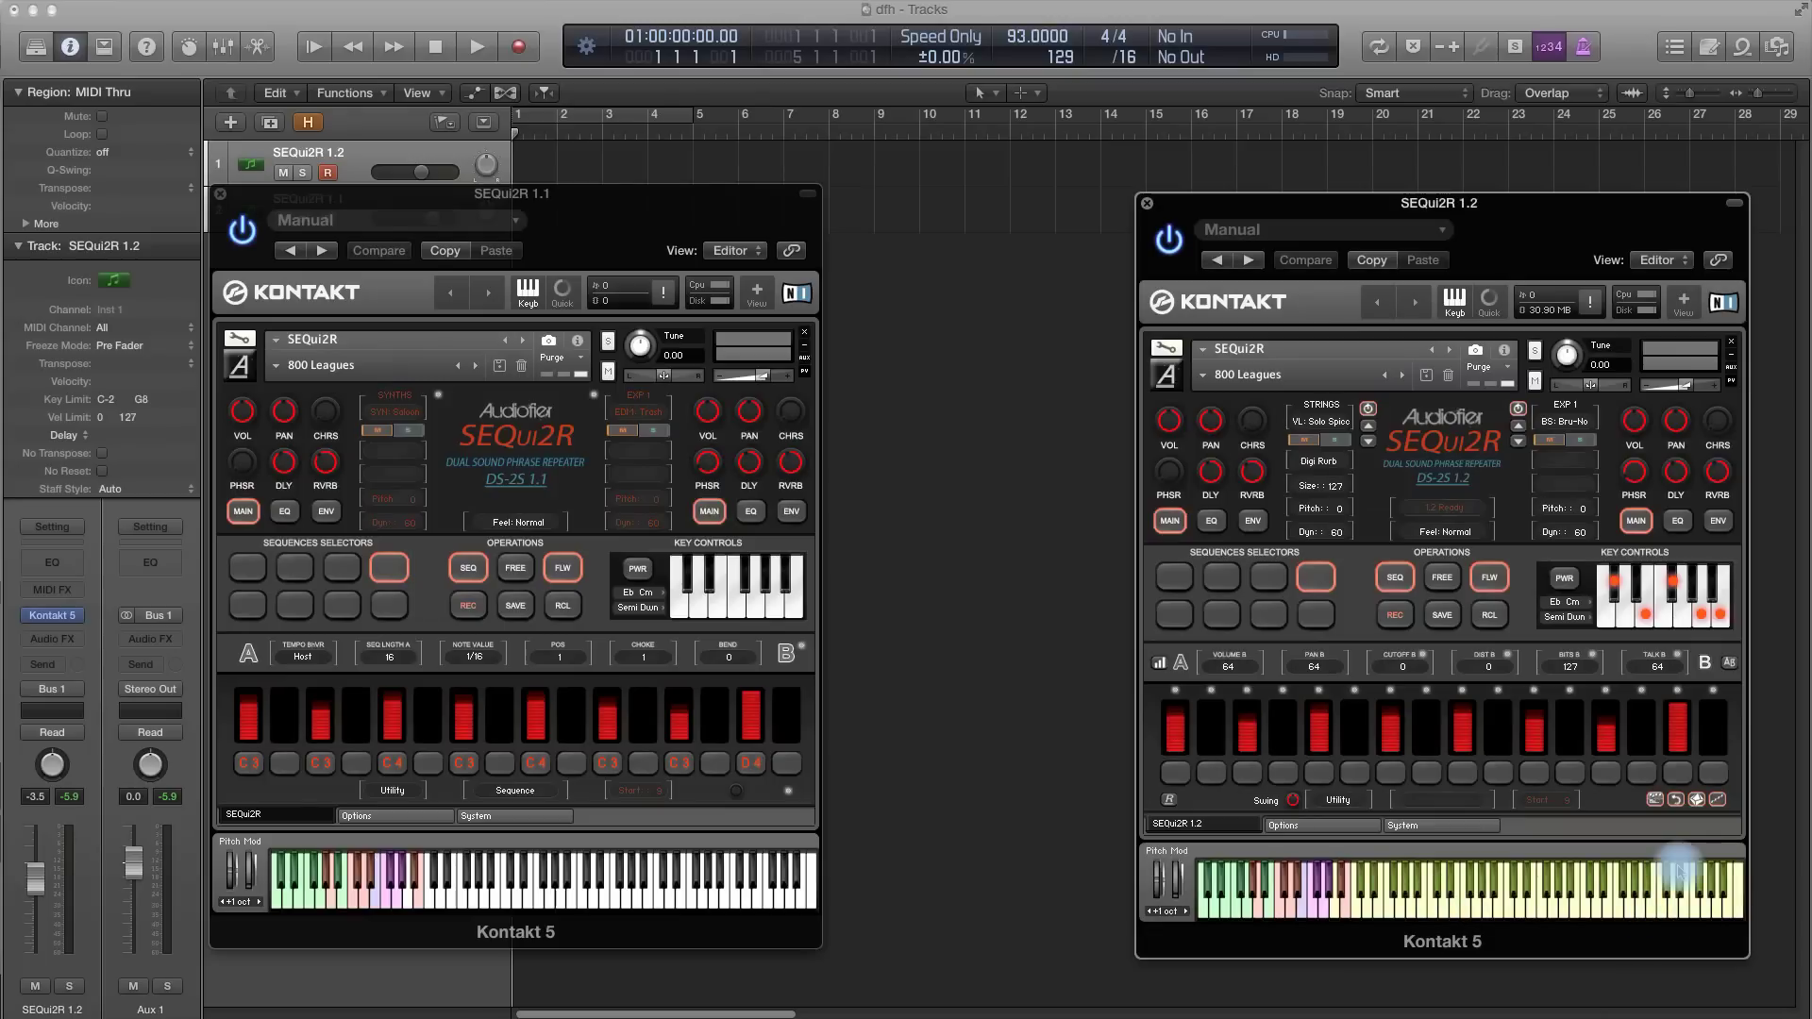
left_click(1705, 664)
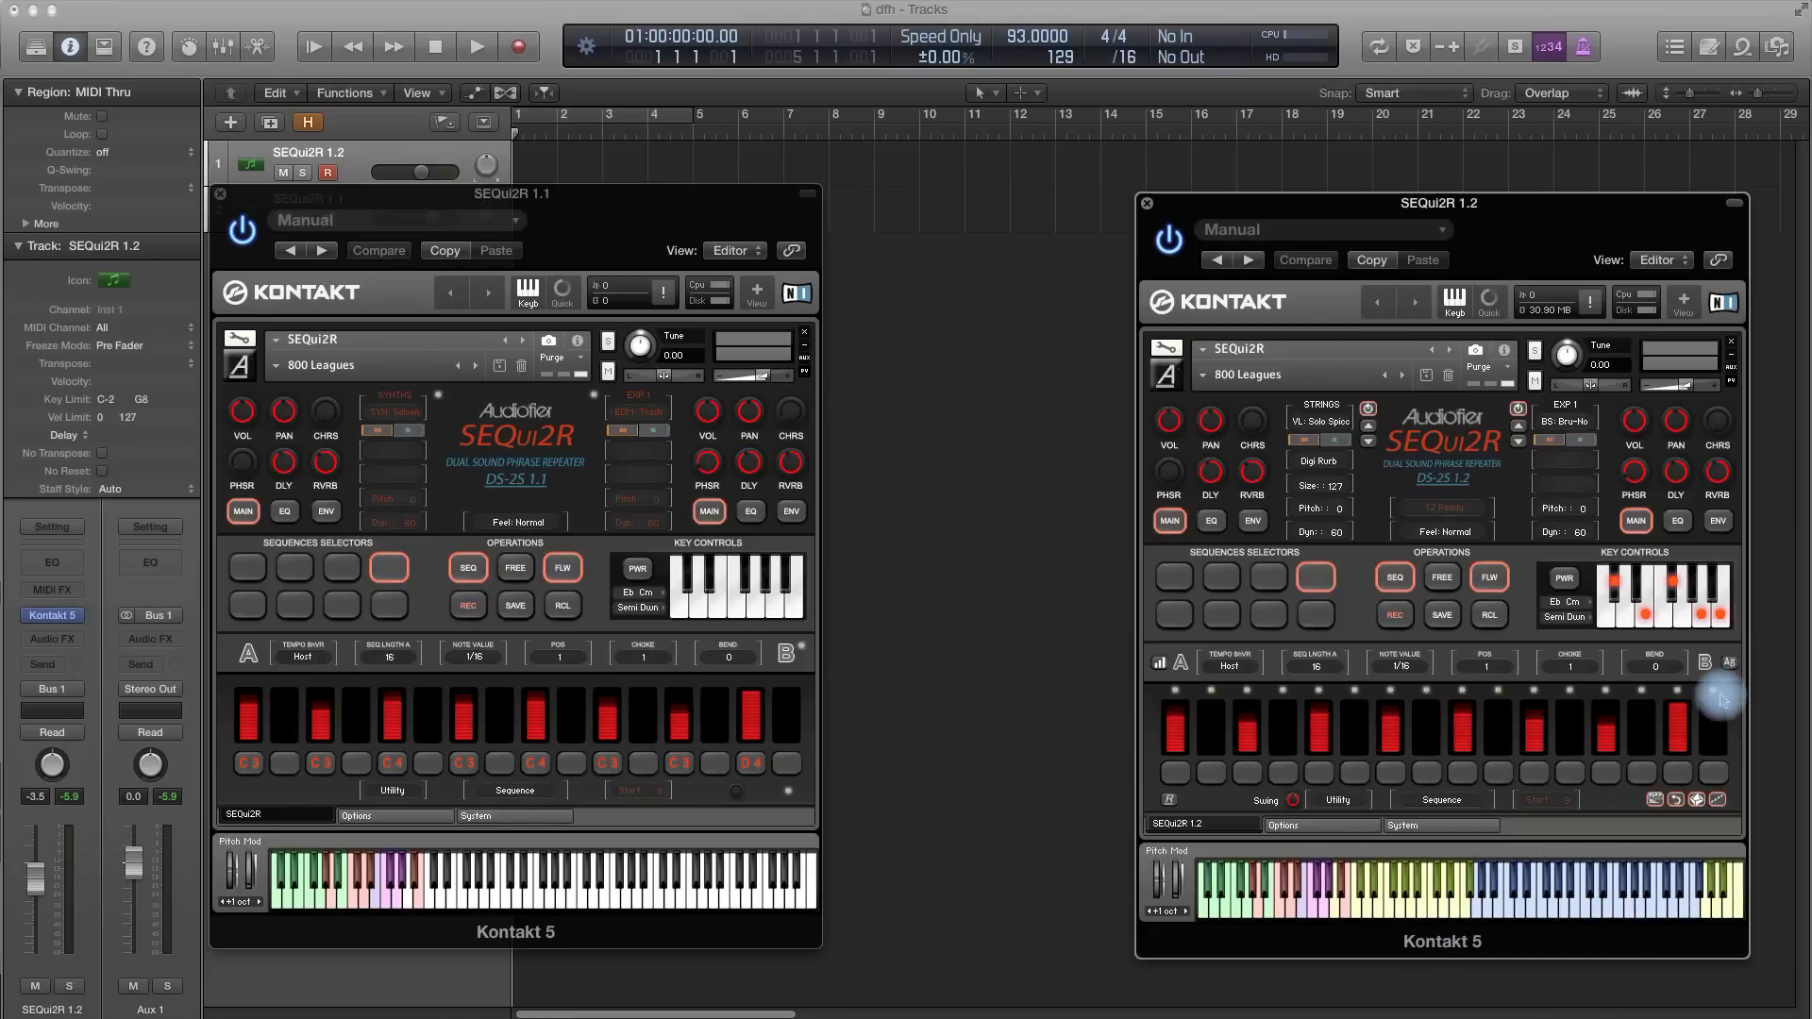
Toggle the bar-graph switch beside section A of the 1.2 instrument and set it back.
left_click(789, 797)
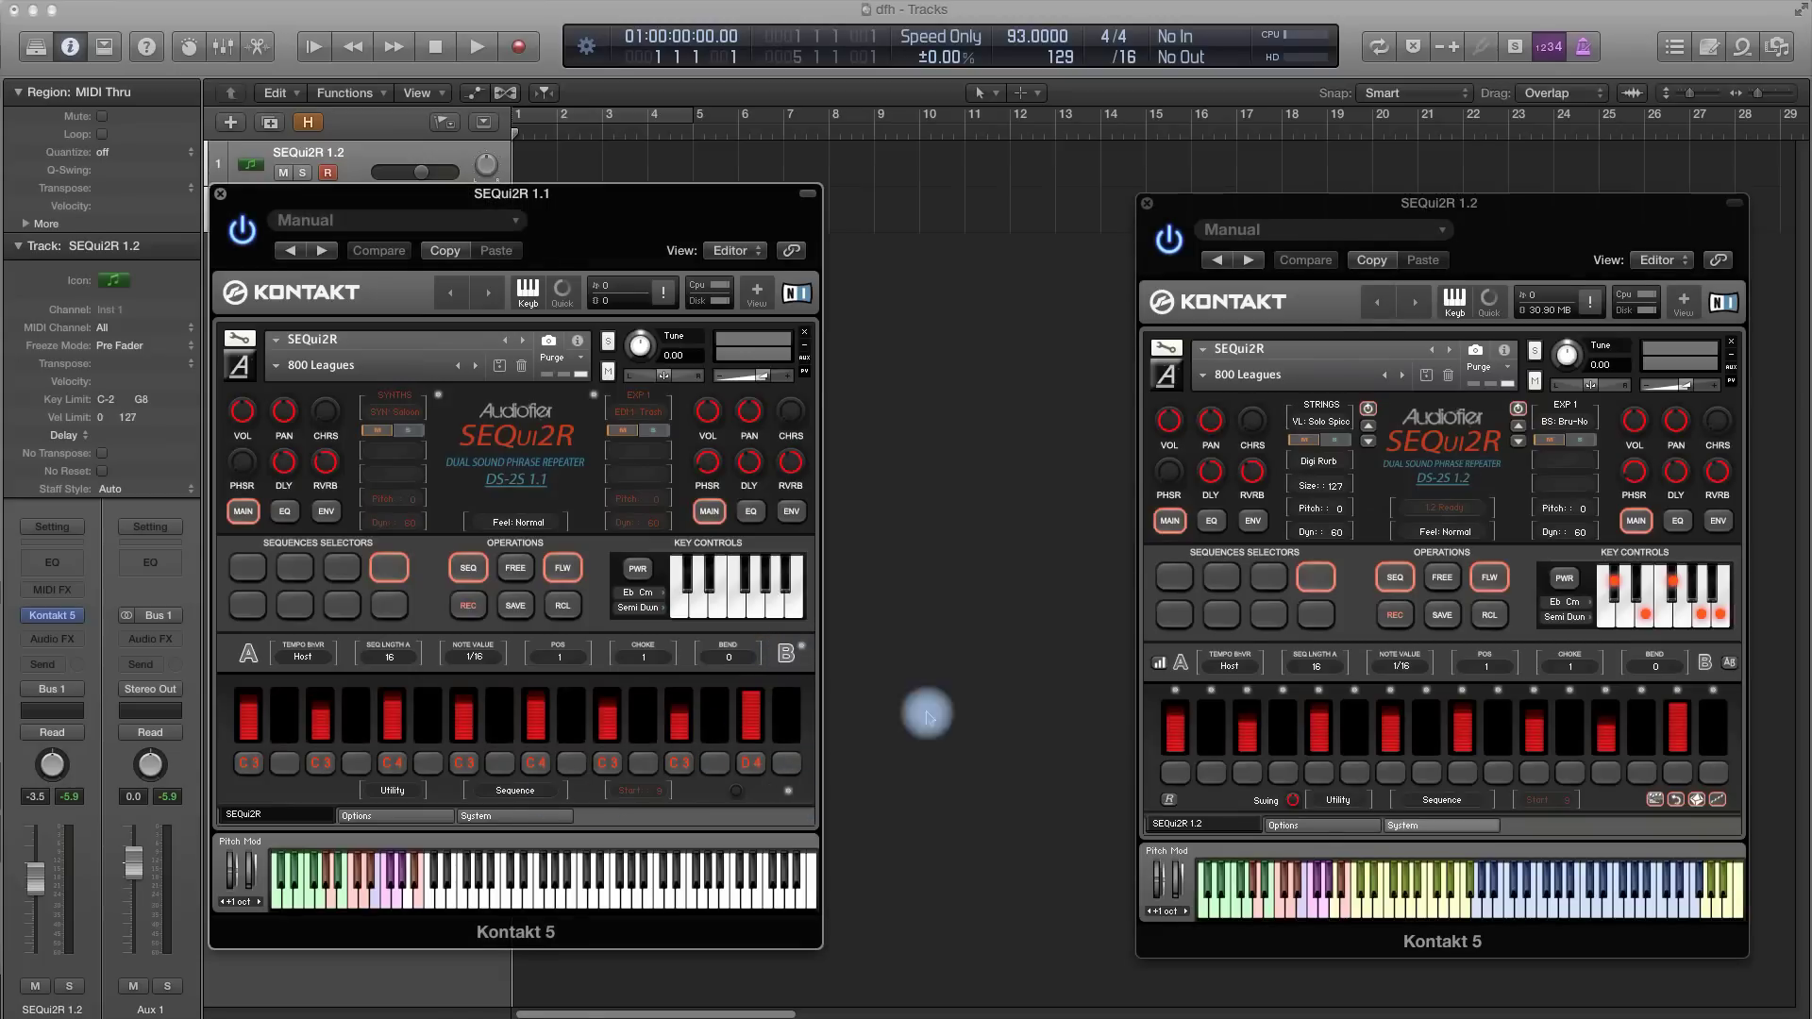
left_click(1160, 665)
left_click(1159, 665)
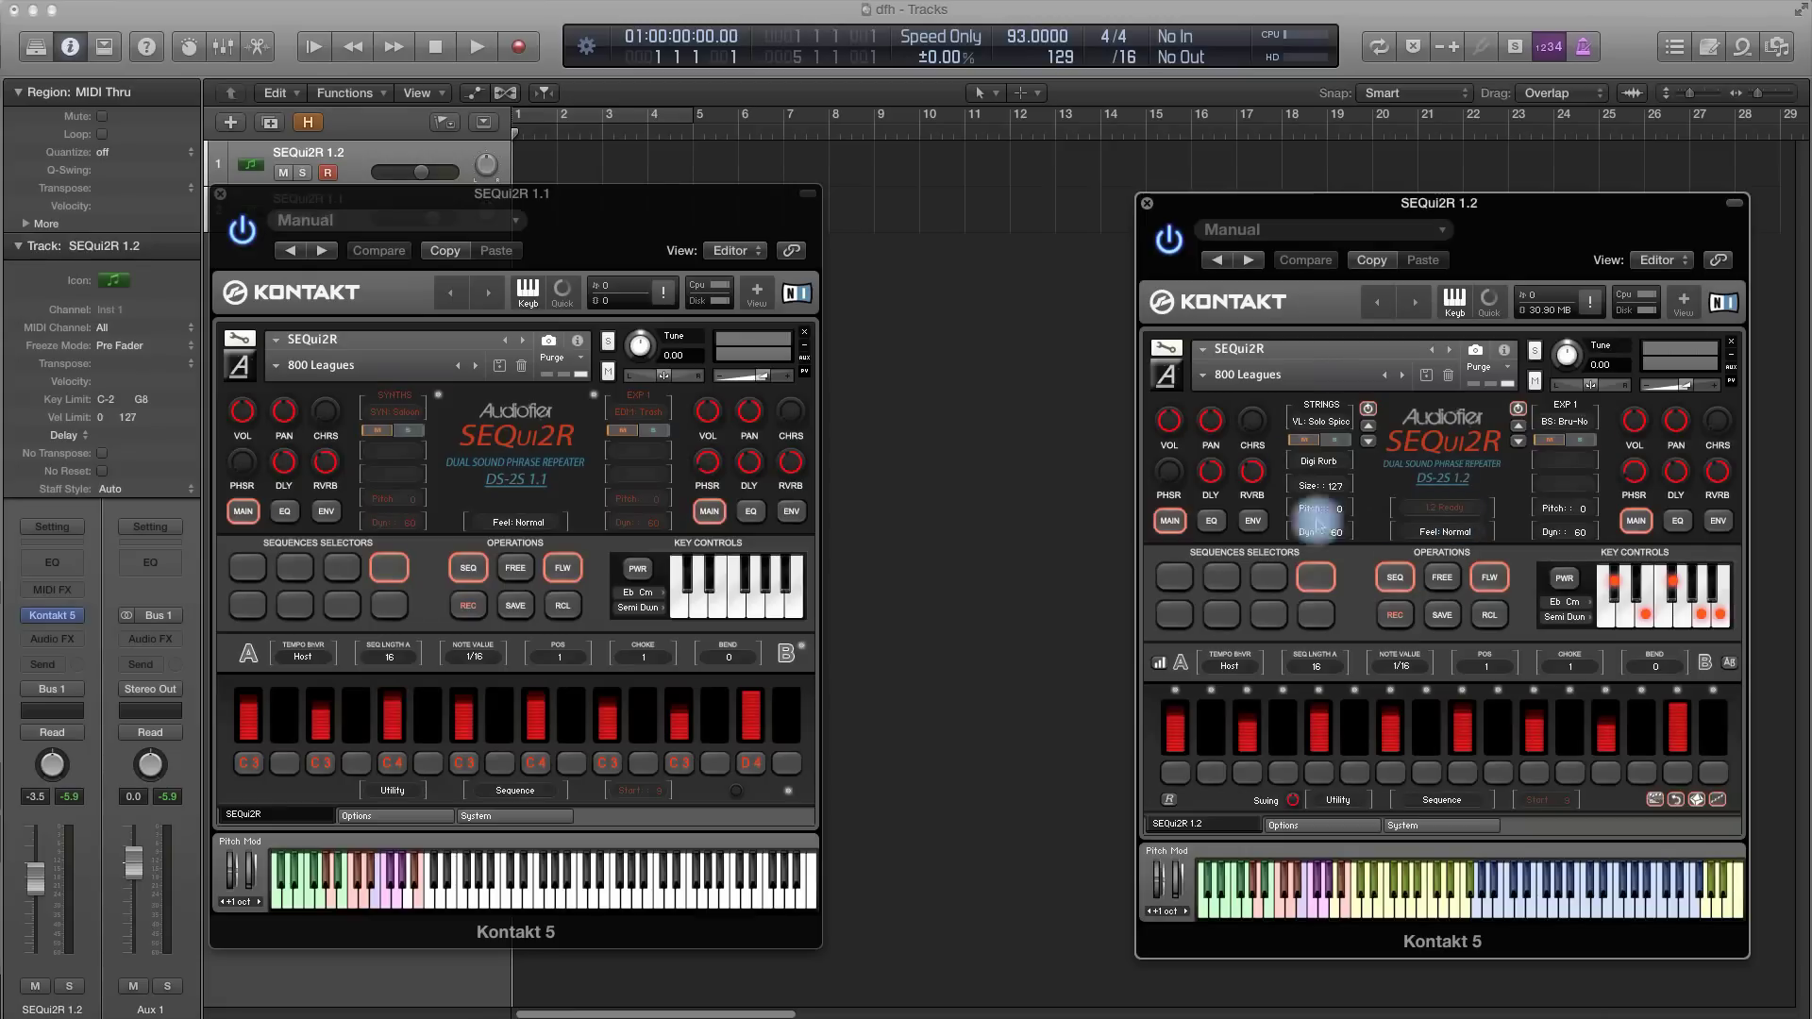
Load the Ethnic Bells snapshot from the Organic group into the 1.2 instrument.
left_click(1206, 375)
mouse_move(1214, 459)
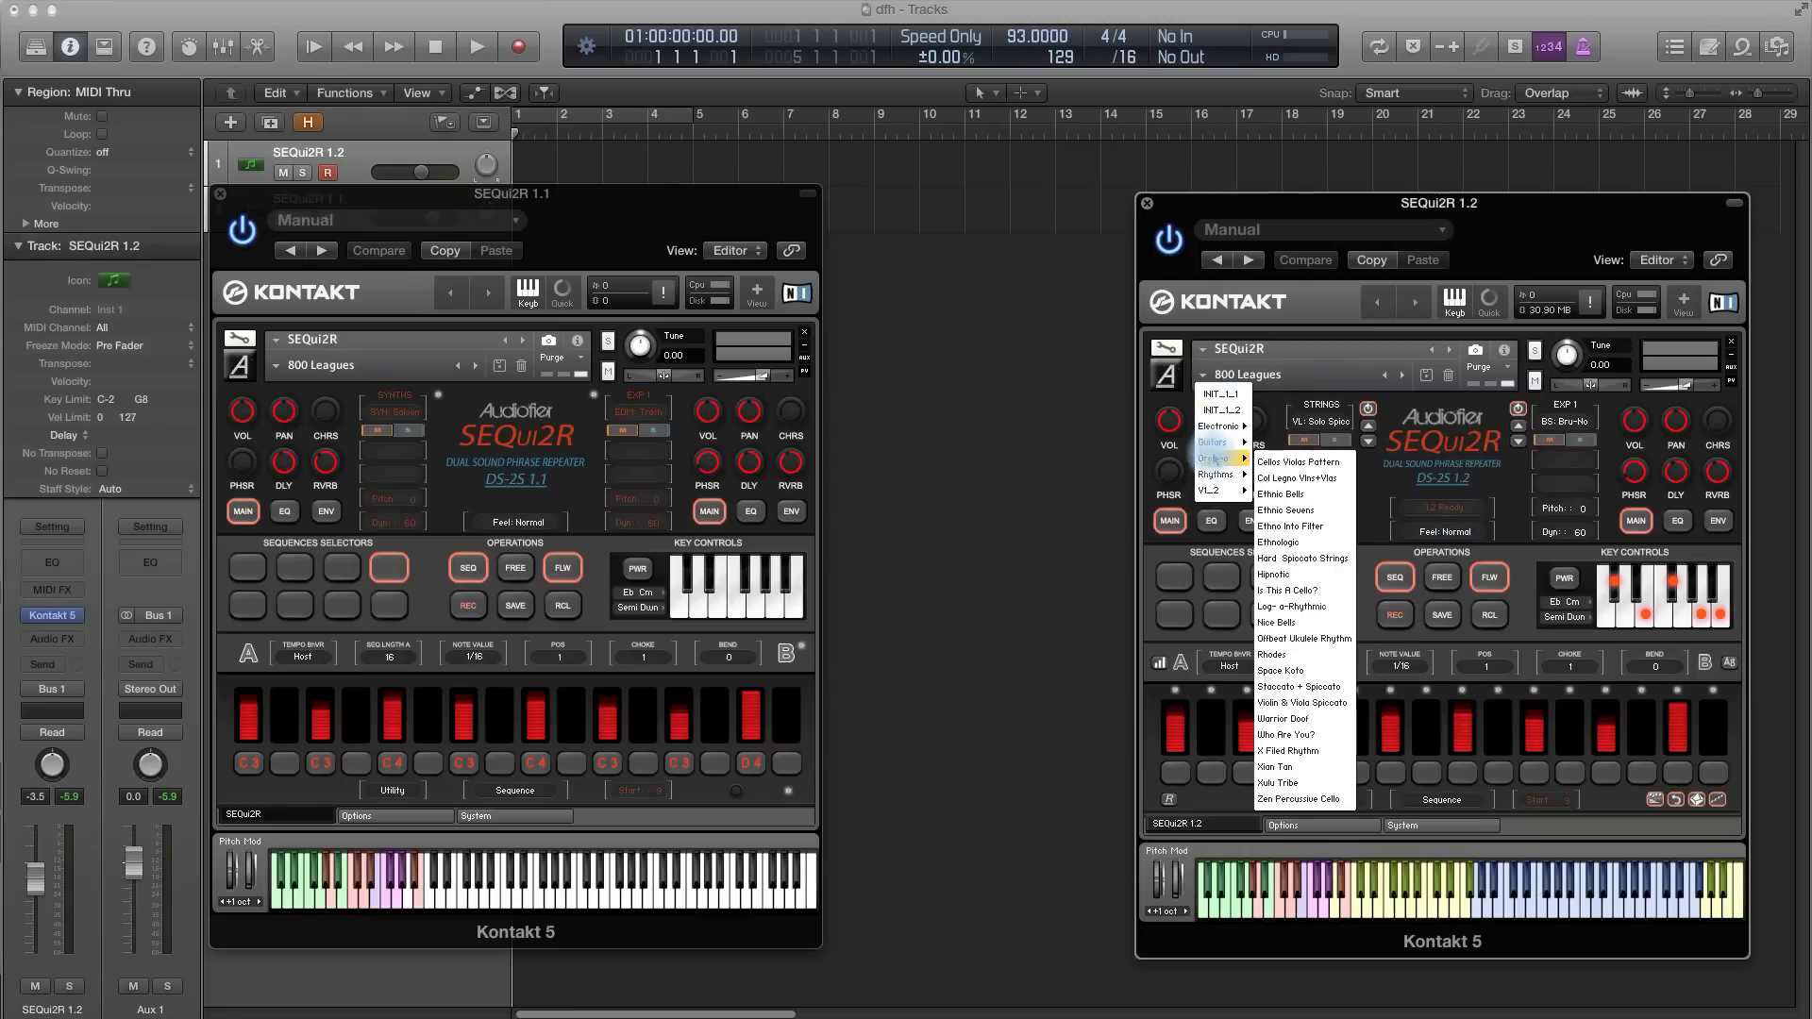
left_click(1292, 496)
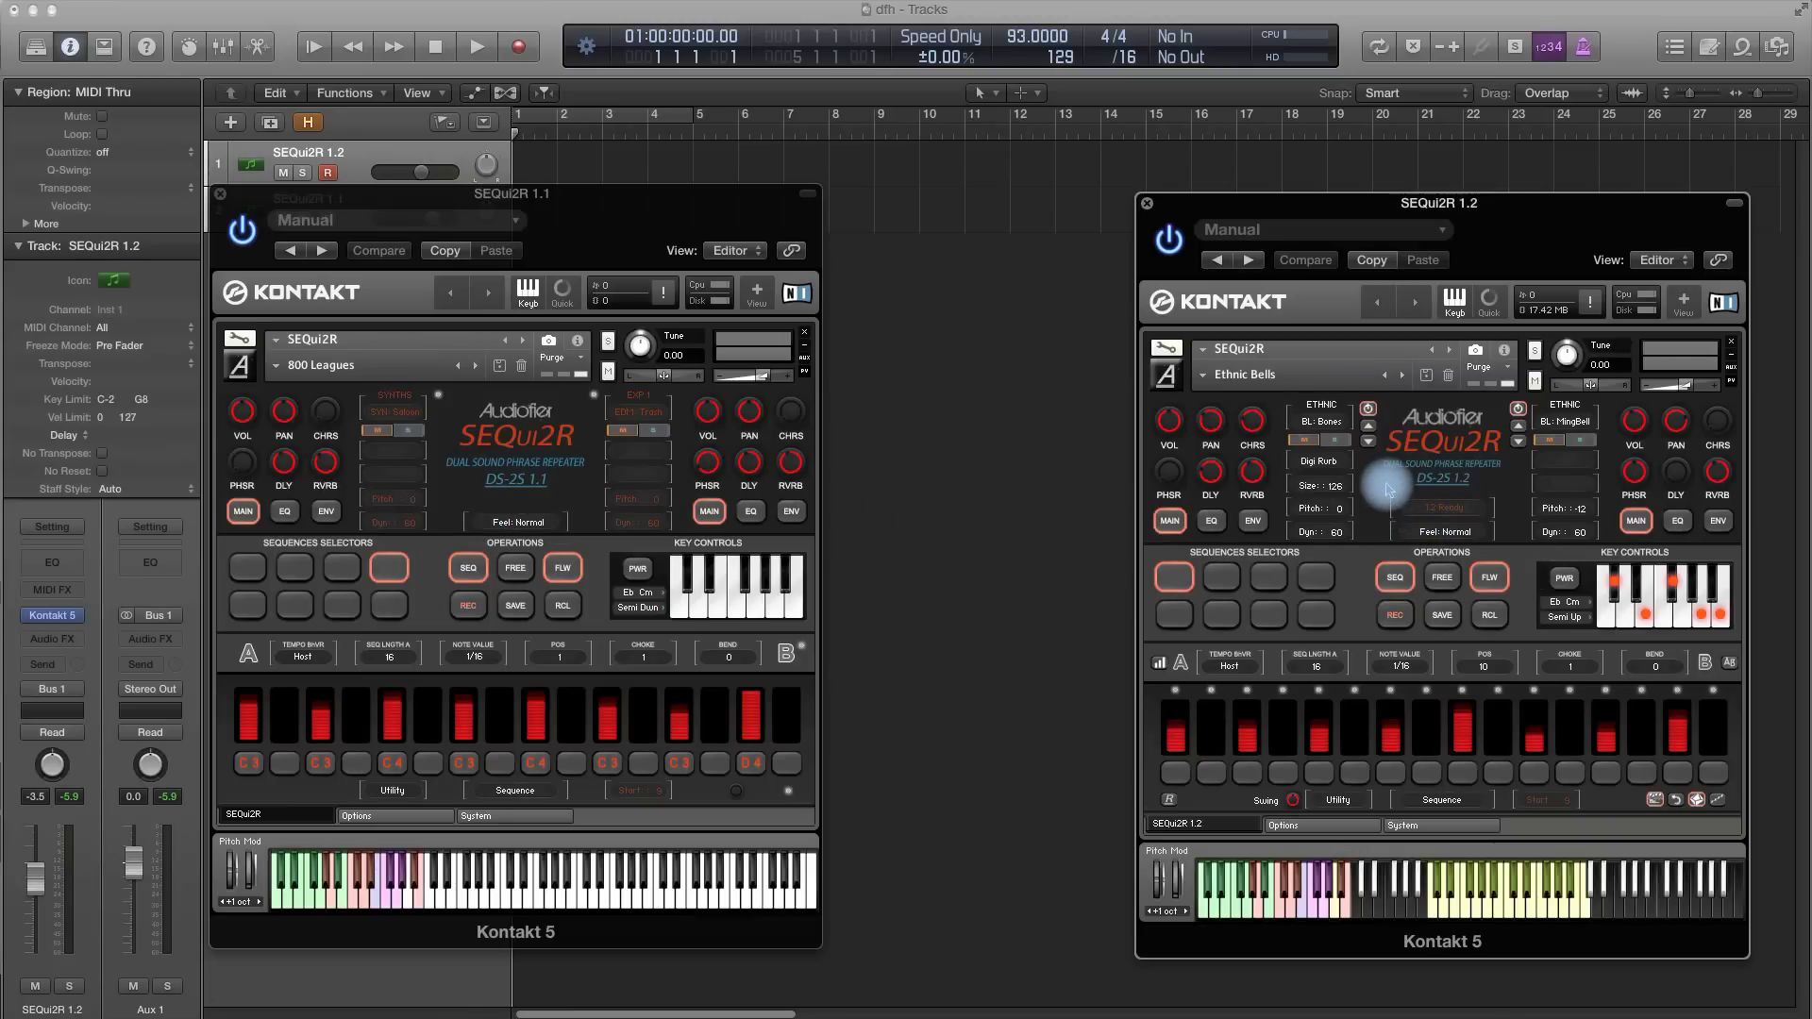
Turn on sound A in the 1.1 instrument and set it to SYN: PianoStab.
left_click(623, 491)
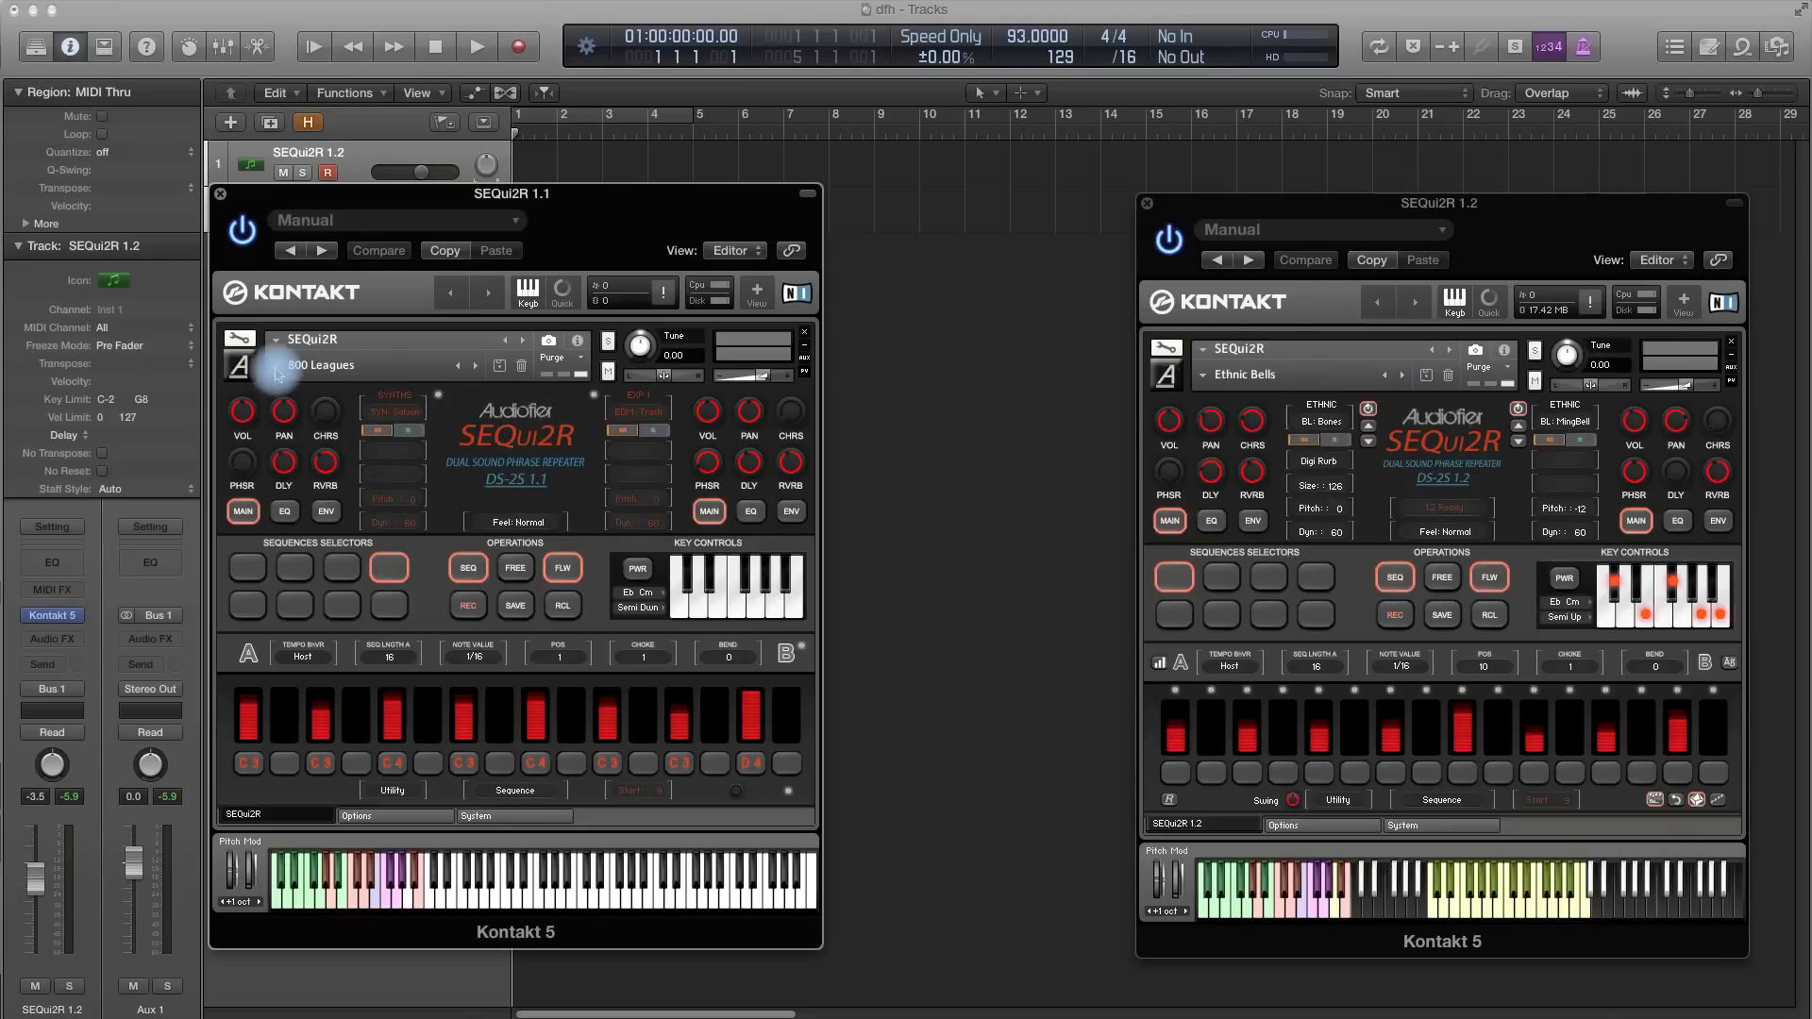
left_click(437, 394)
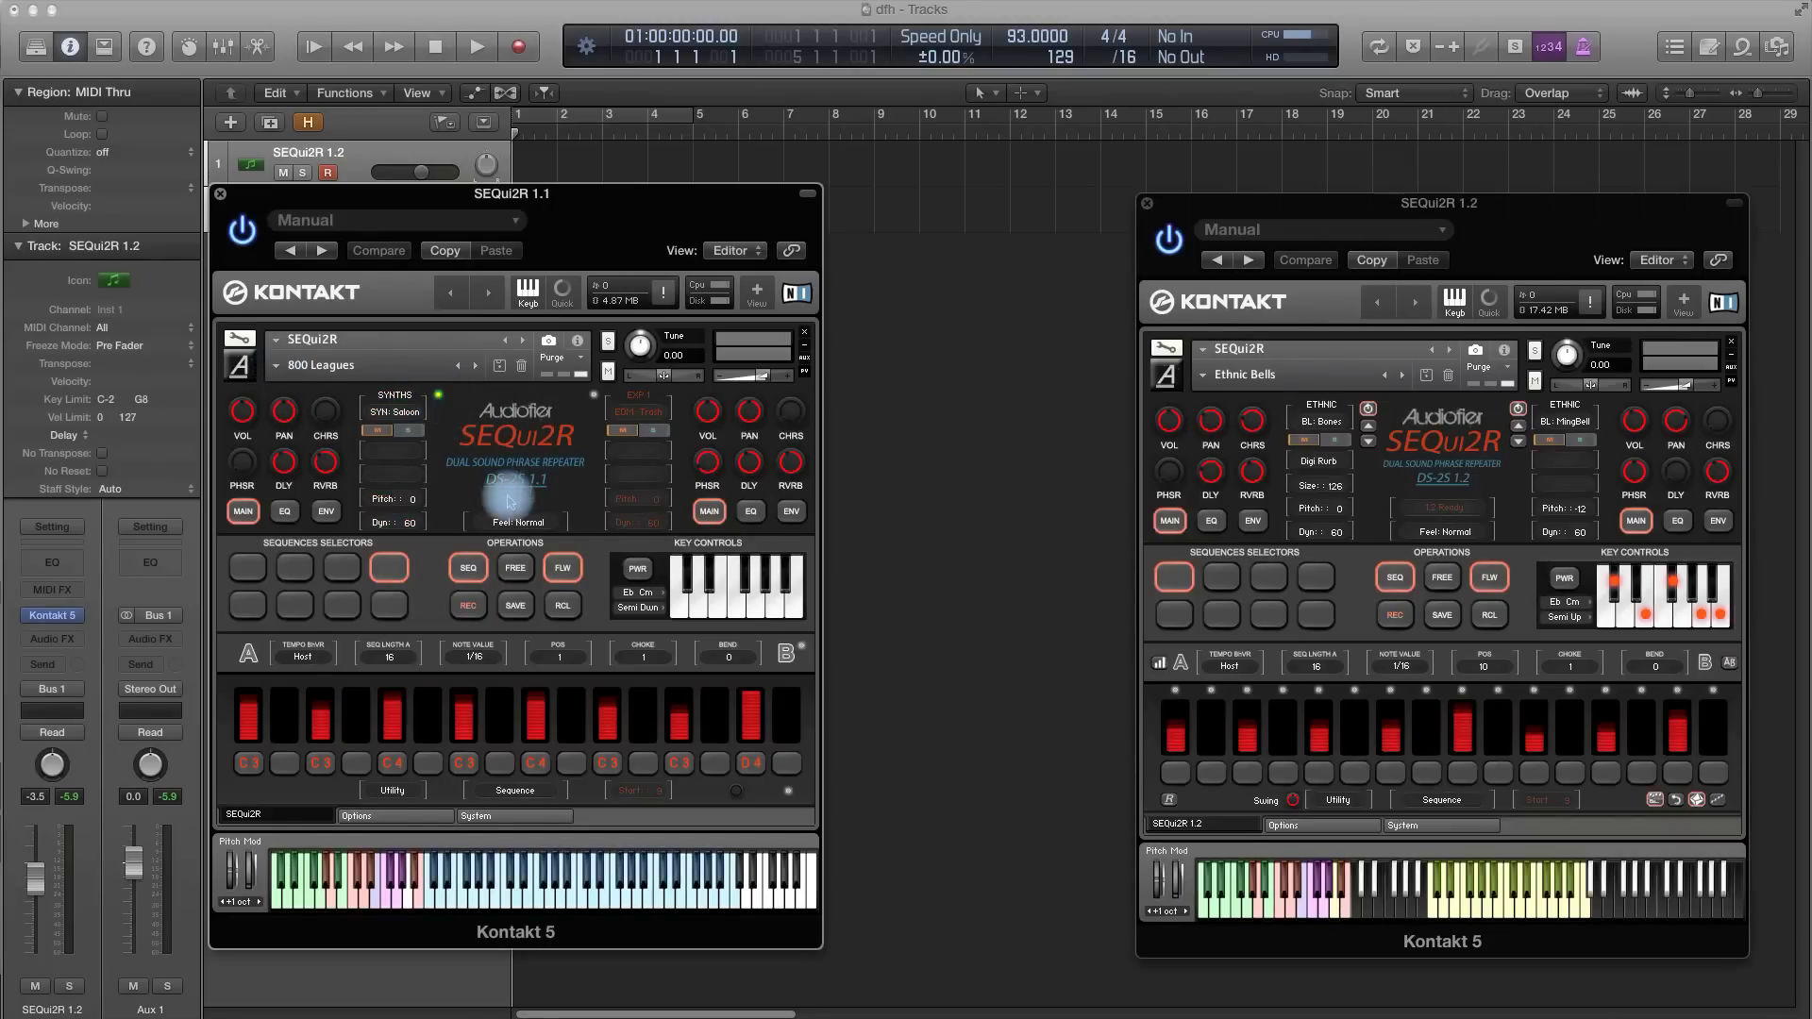
left_click(394, 416)
left_click(404, 477)
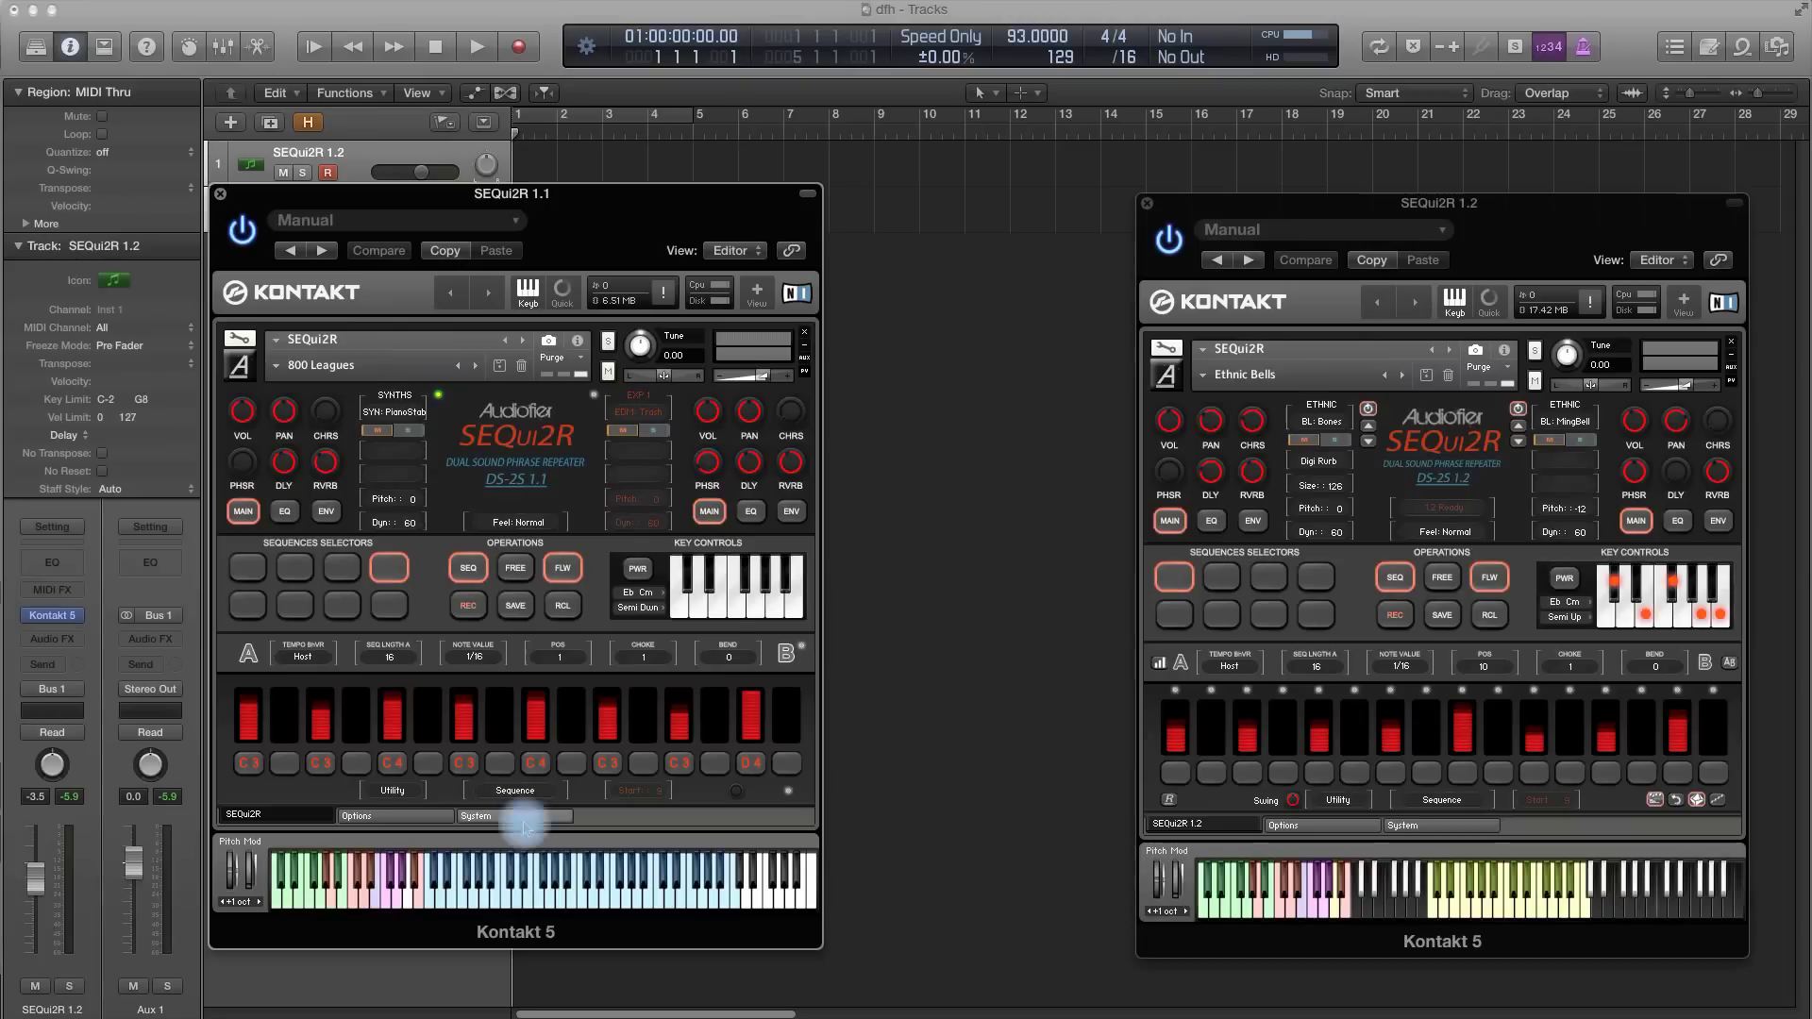
Record and save a new eight-note sequence in the 1.1 instrument by playing its keyboard, and play it back.
left_click(467, 607)
left_click(525, 877)
left_click(584, 892)
left_click(646, 892)
left_click(562, 897)
left_click(536, 892)
left_click(584, 891)
left_click(639, 897)
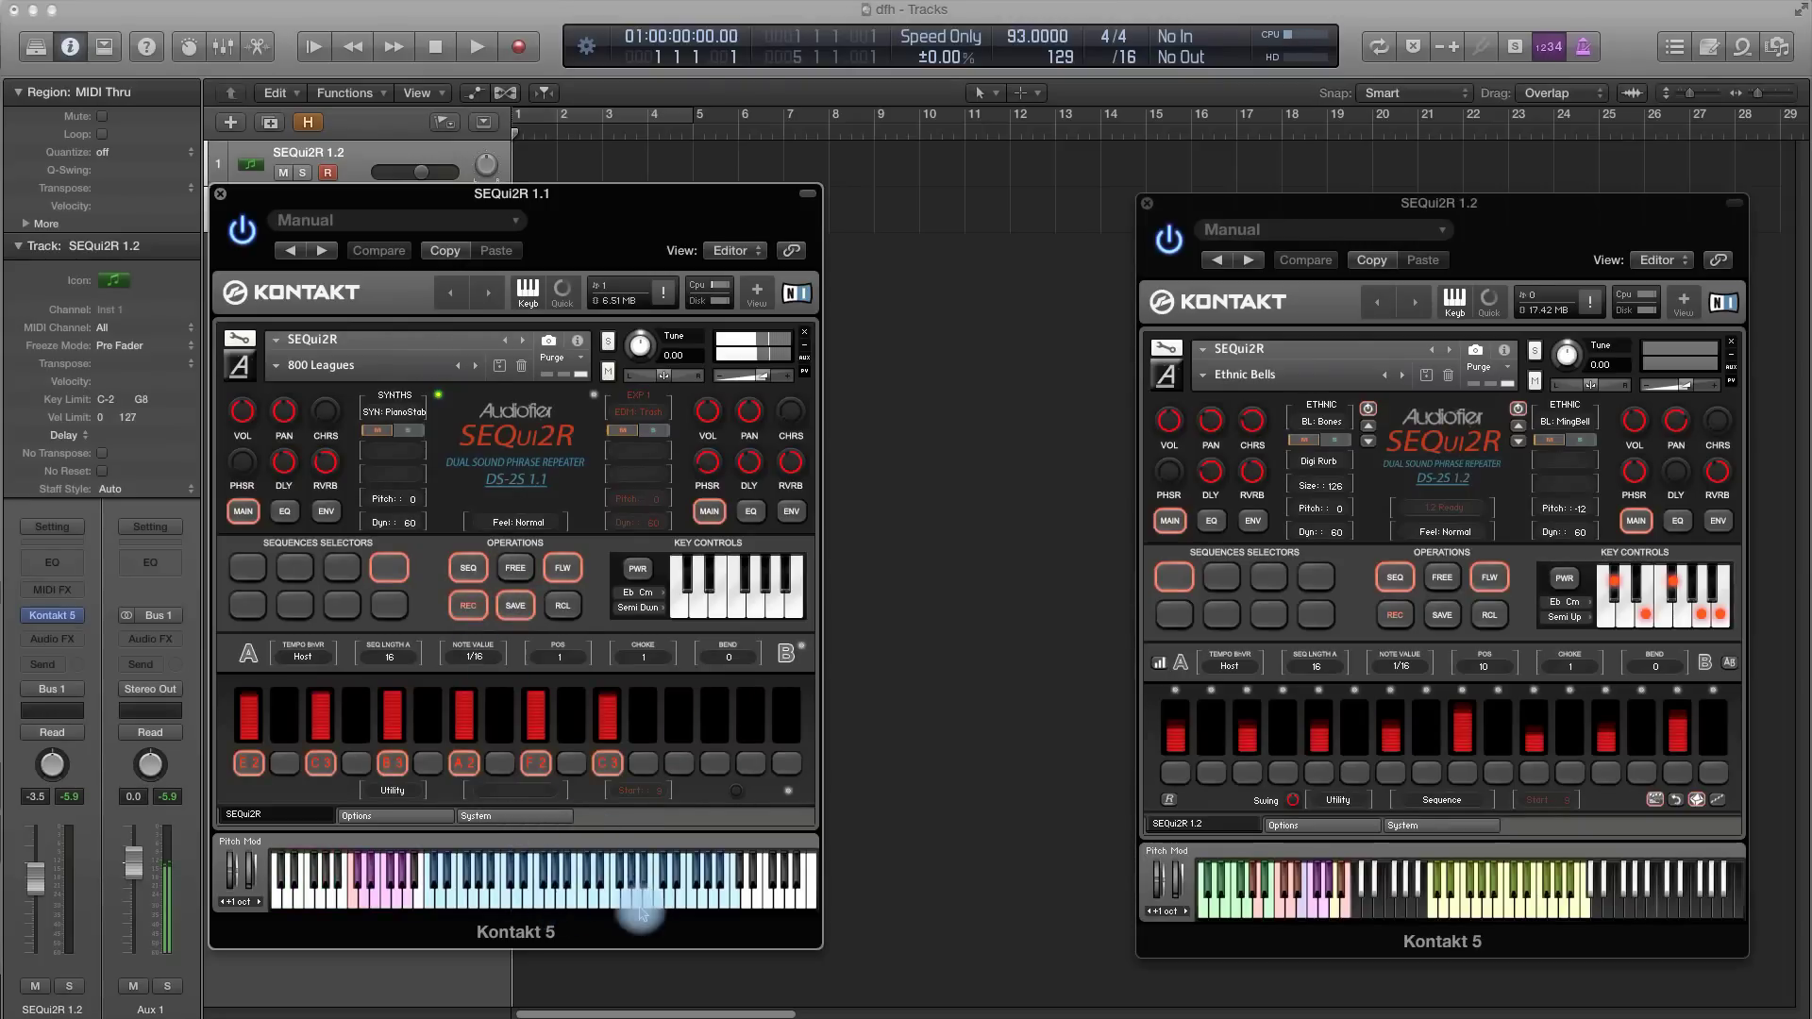
left_click(632, 878)
left_click(510, 607)
left_click(602, 870)
left_click(547, 896)
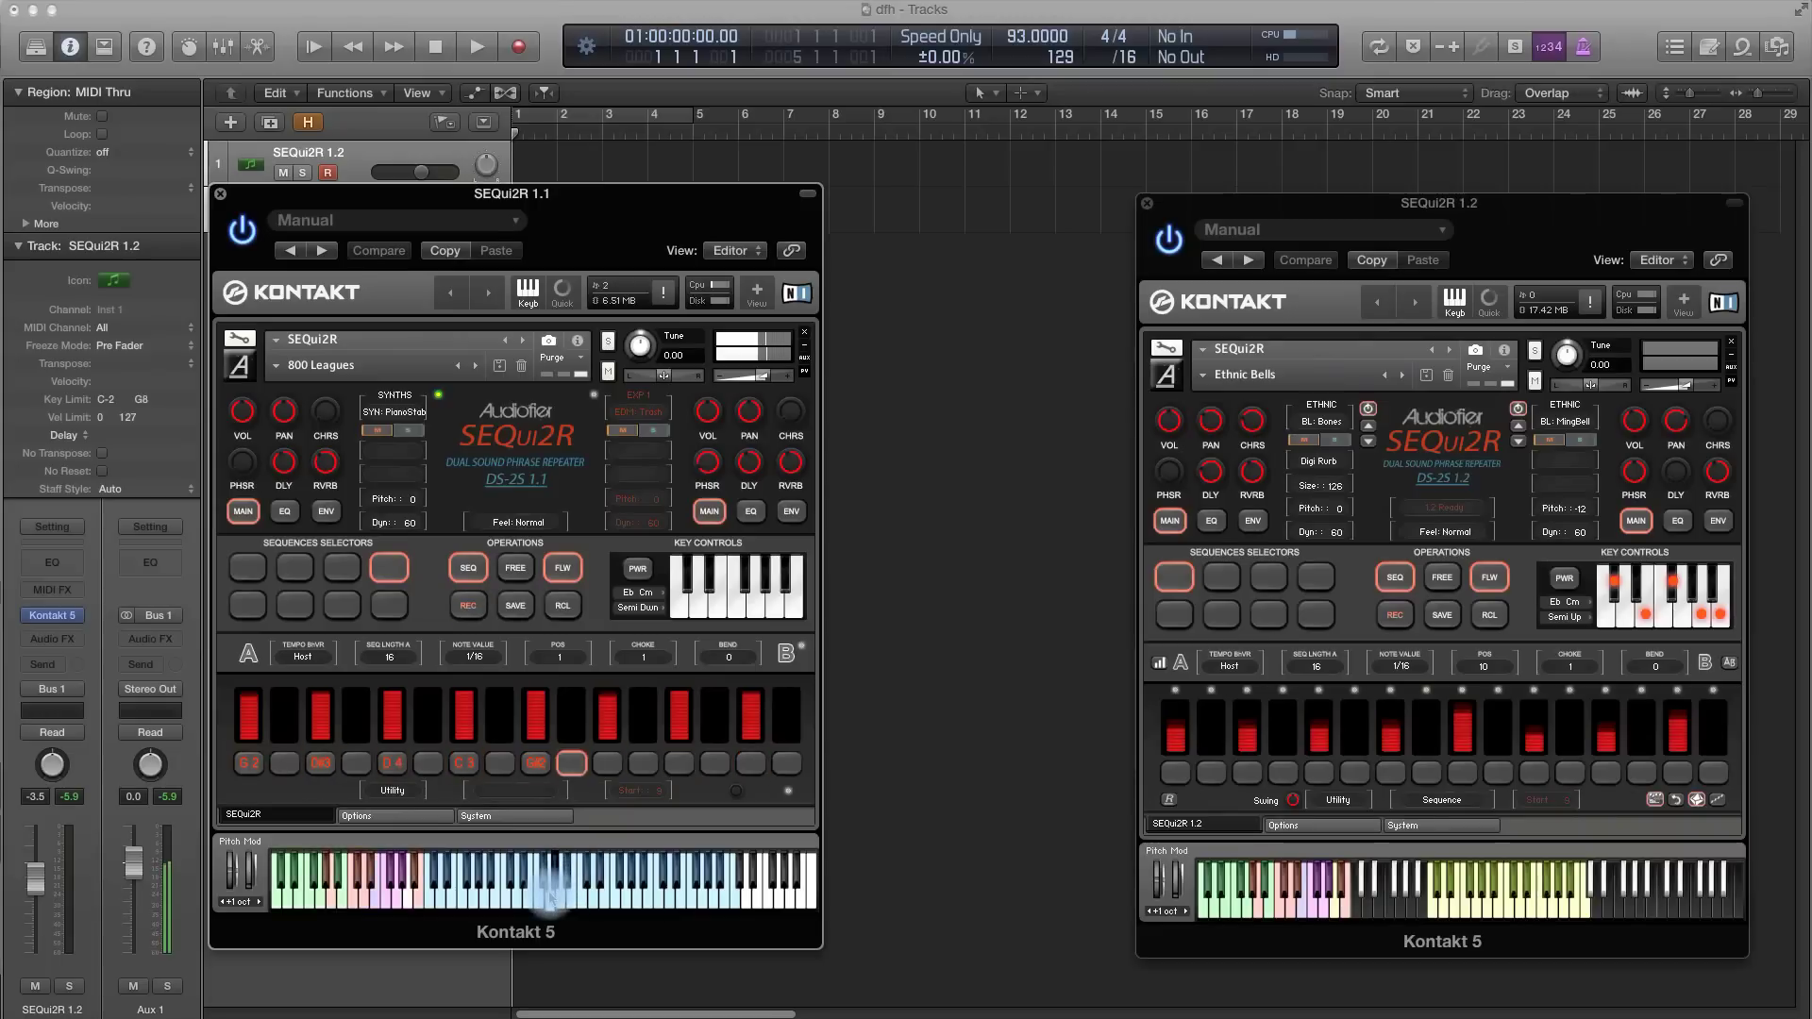
Save the current state of the 1.1 instrument as a snapshot named 444.
left_click(499, 365)
left_click_drag(465, 635, 302, 630)
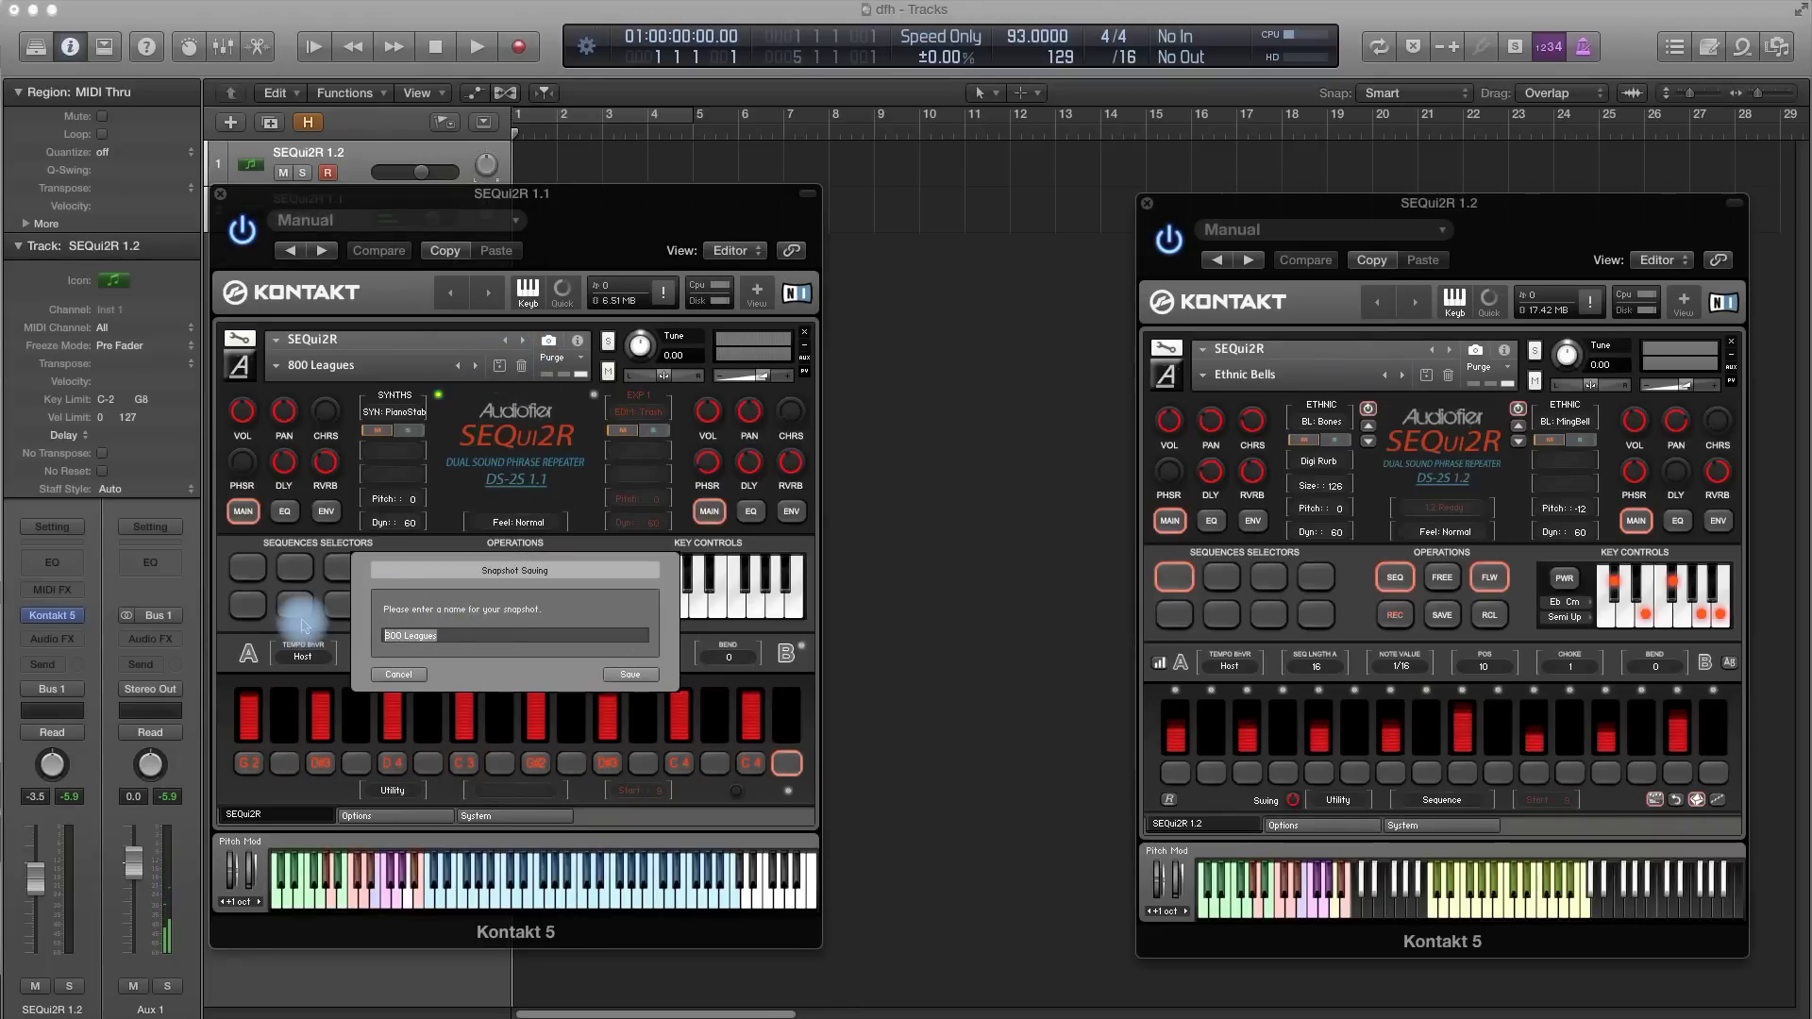
type("444")
left_click(628, 674)
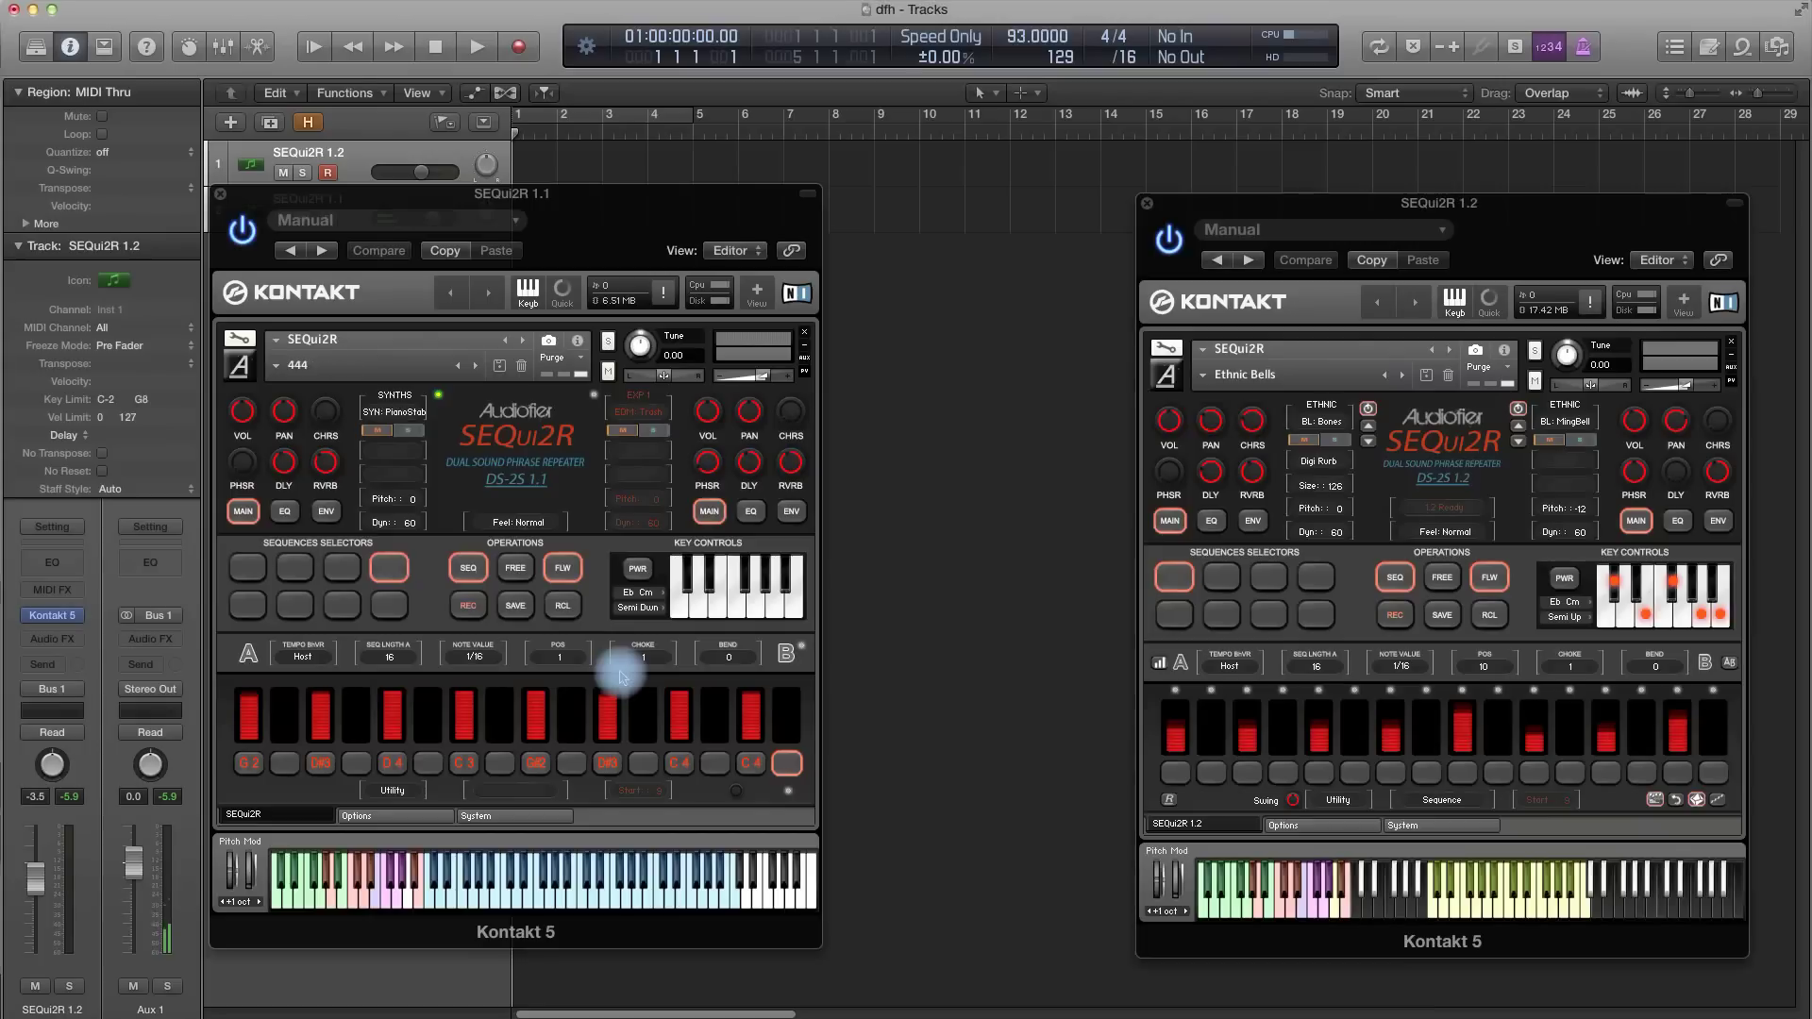
Load snapshot 444 into the 1.2 instrument and play a note on its keyboard.
left_click(1202, 374)
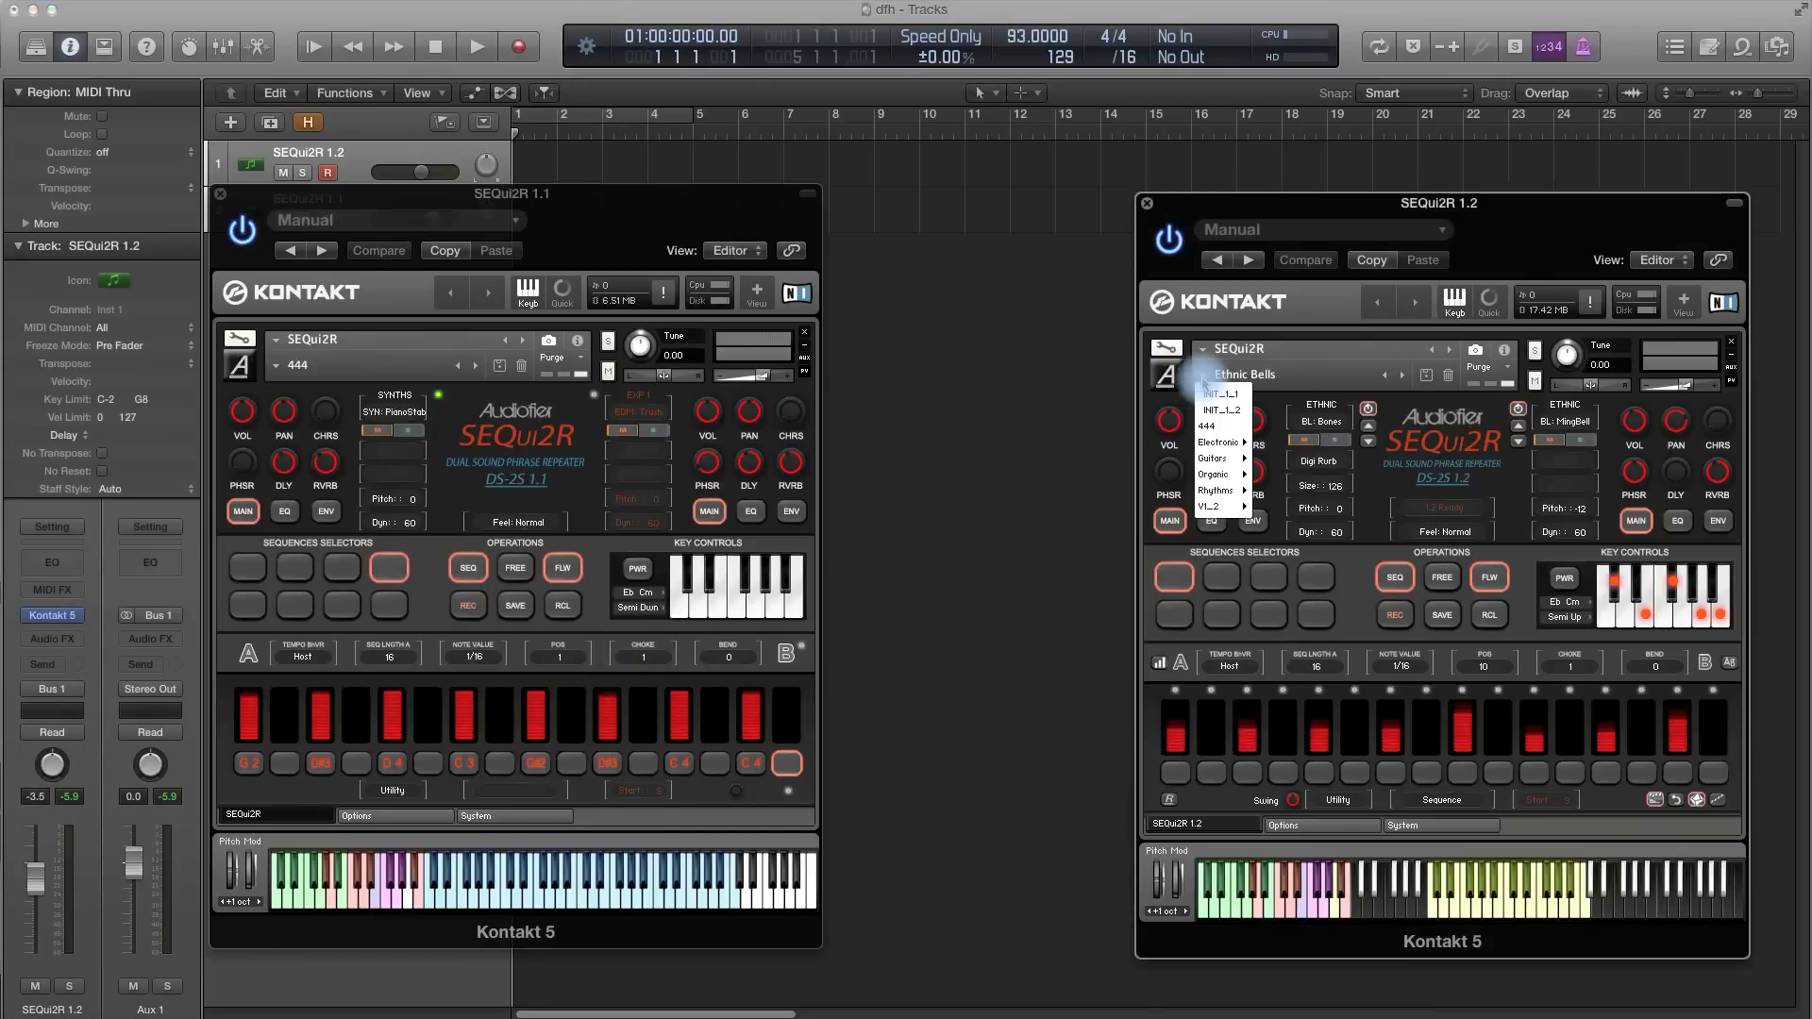
left_click(1218, 426)
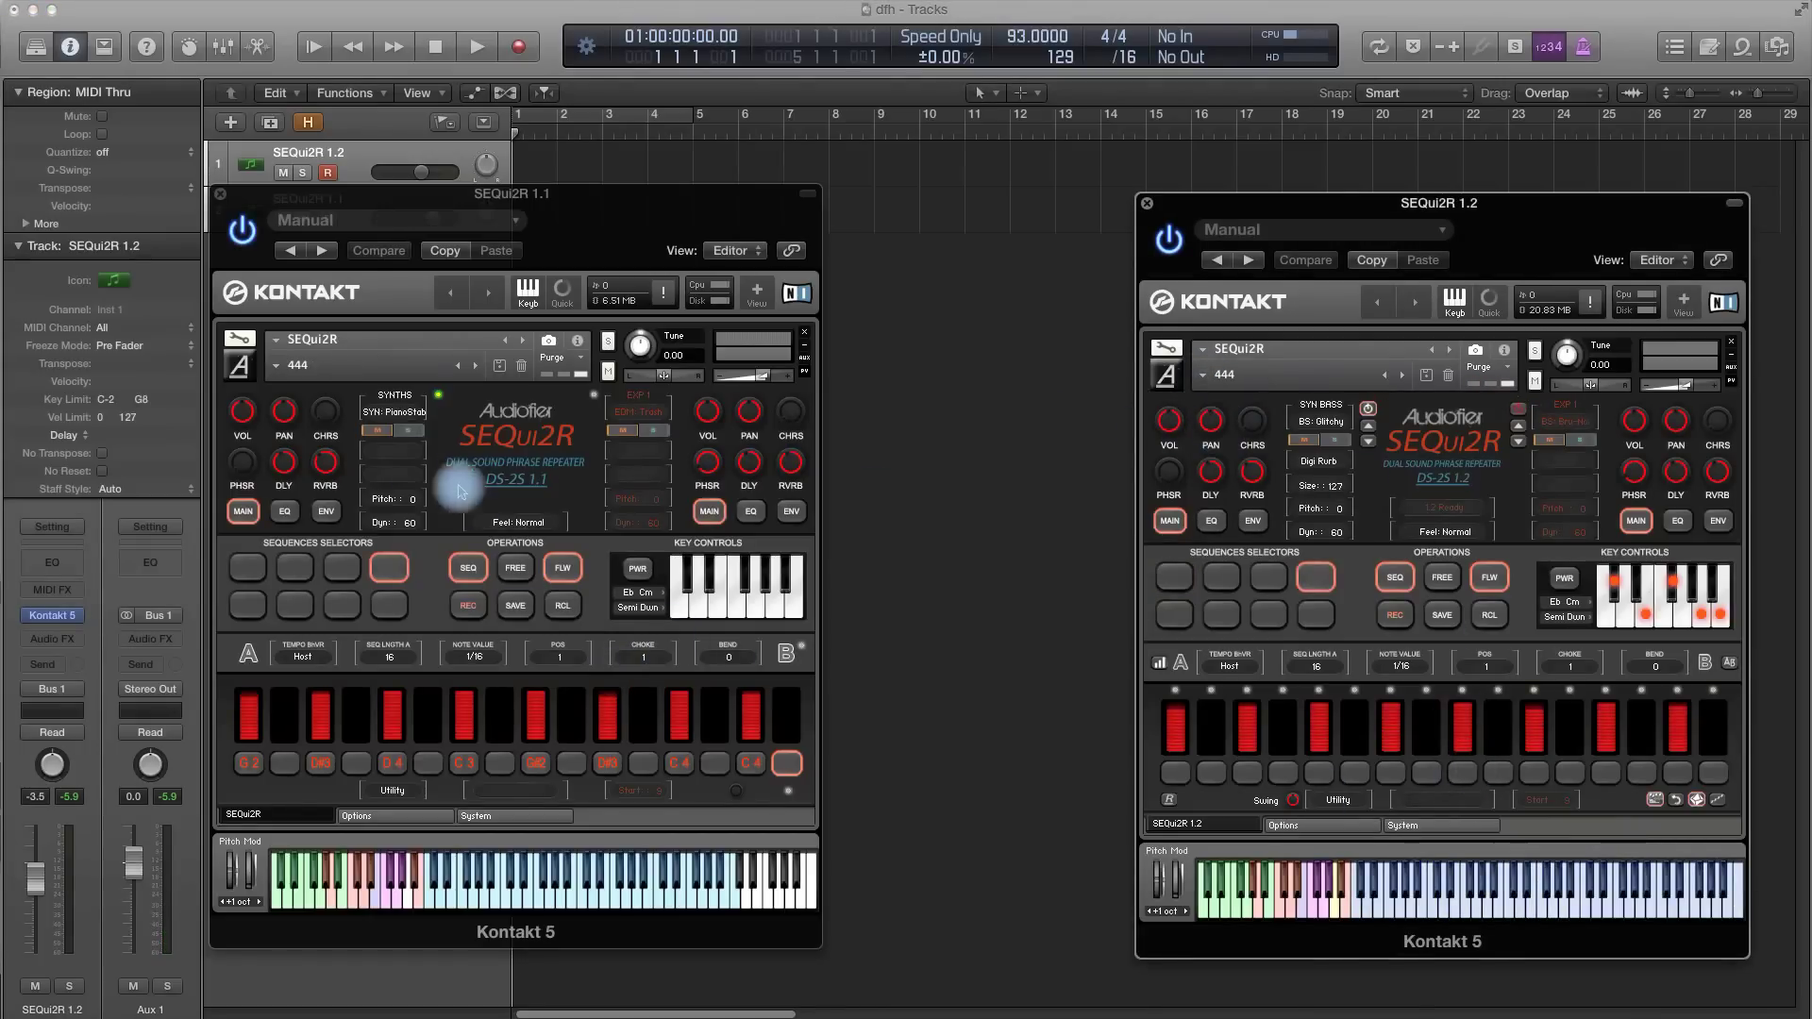
left_click(1468, 891)
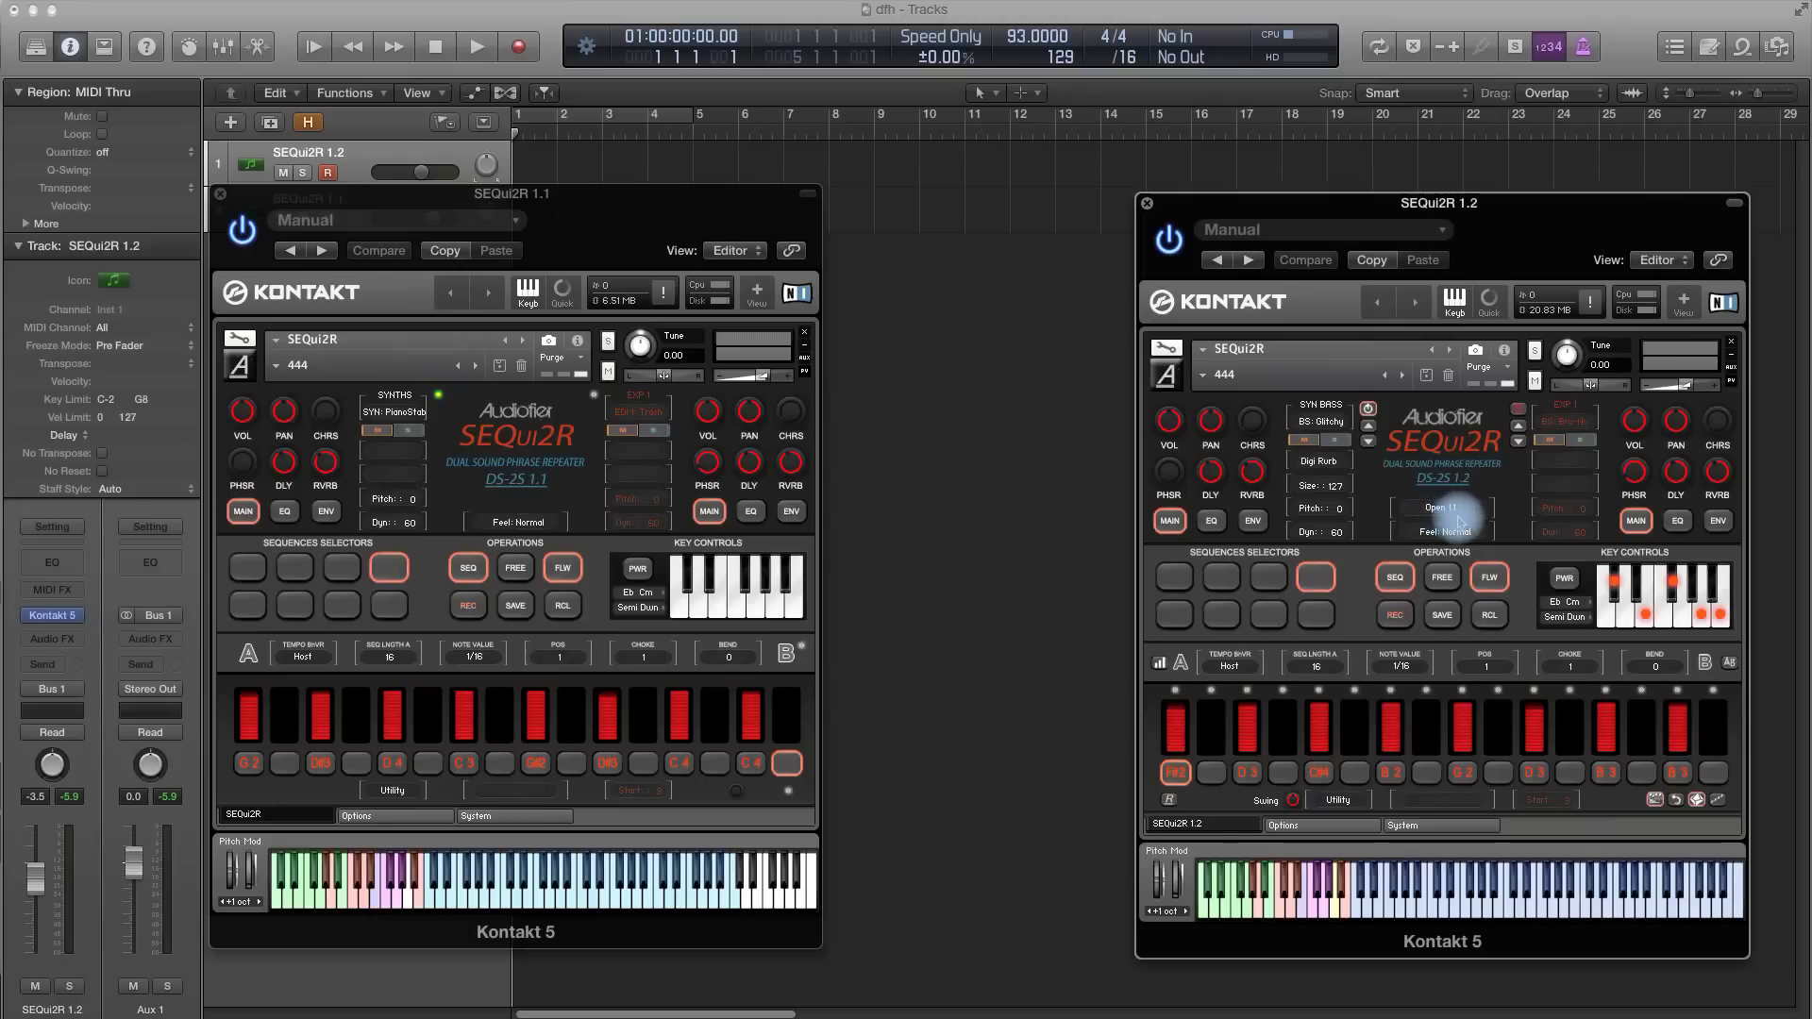
Reload snapshot 444 into the 1.2 instrument with Open 1.1 active, and switch the instrument back to 1.2 Ready.
left_click(1204, 374)
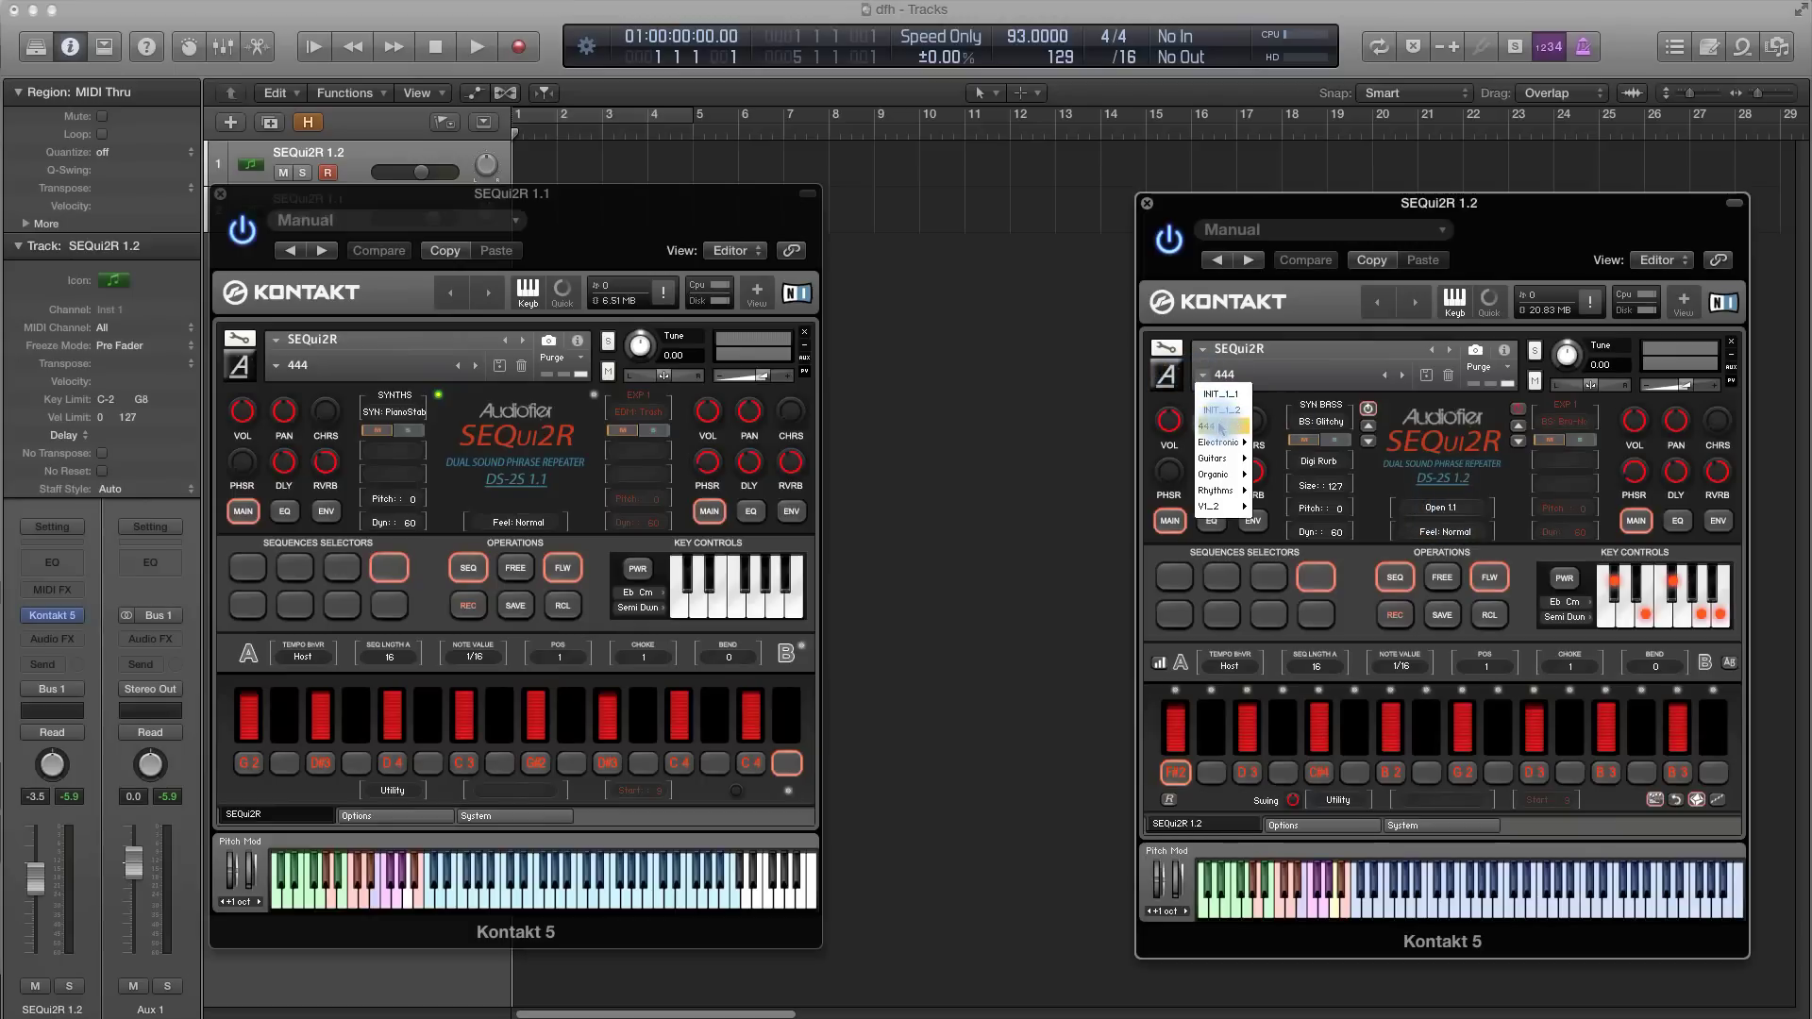
left_click(1219, 428)
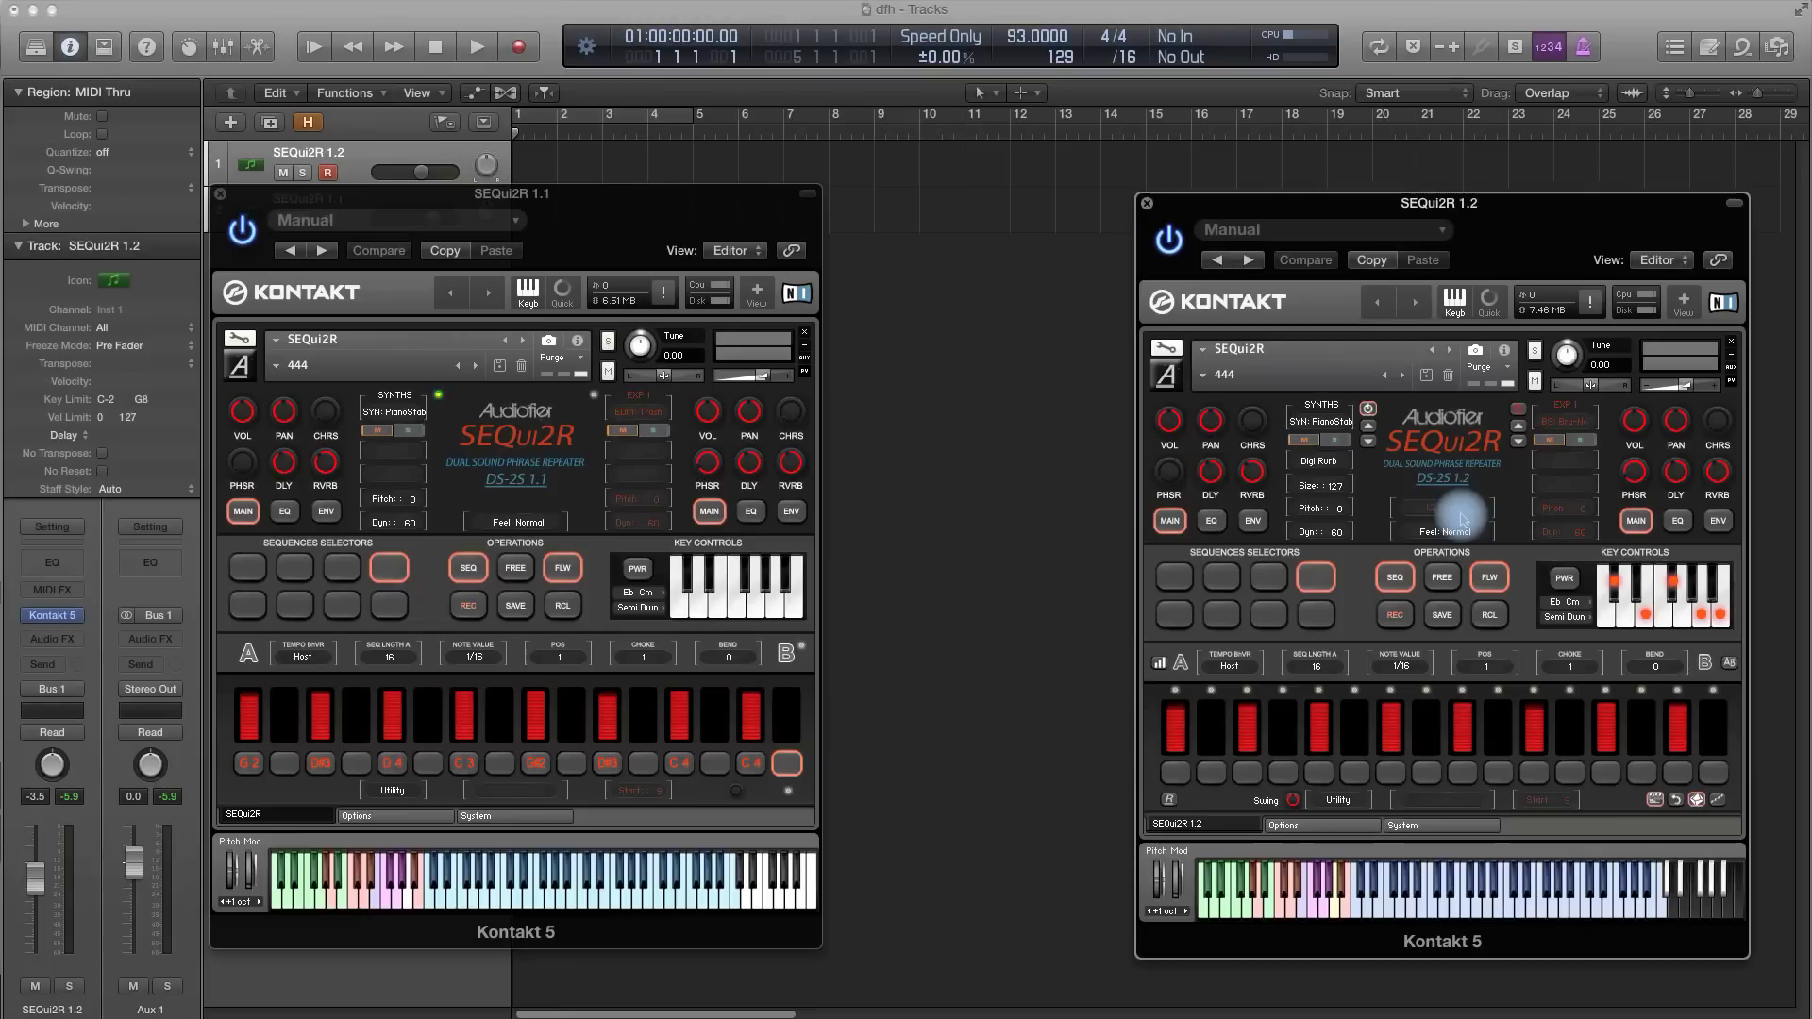
left_click(1427, 376)
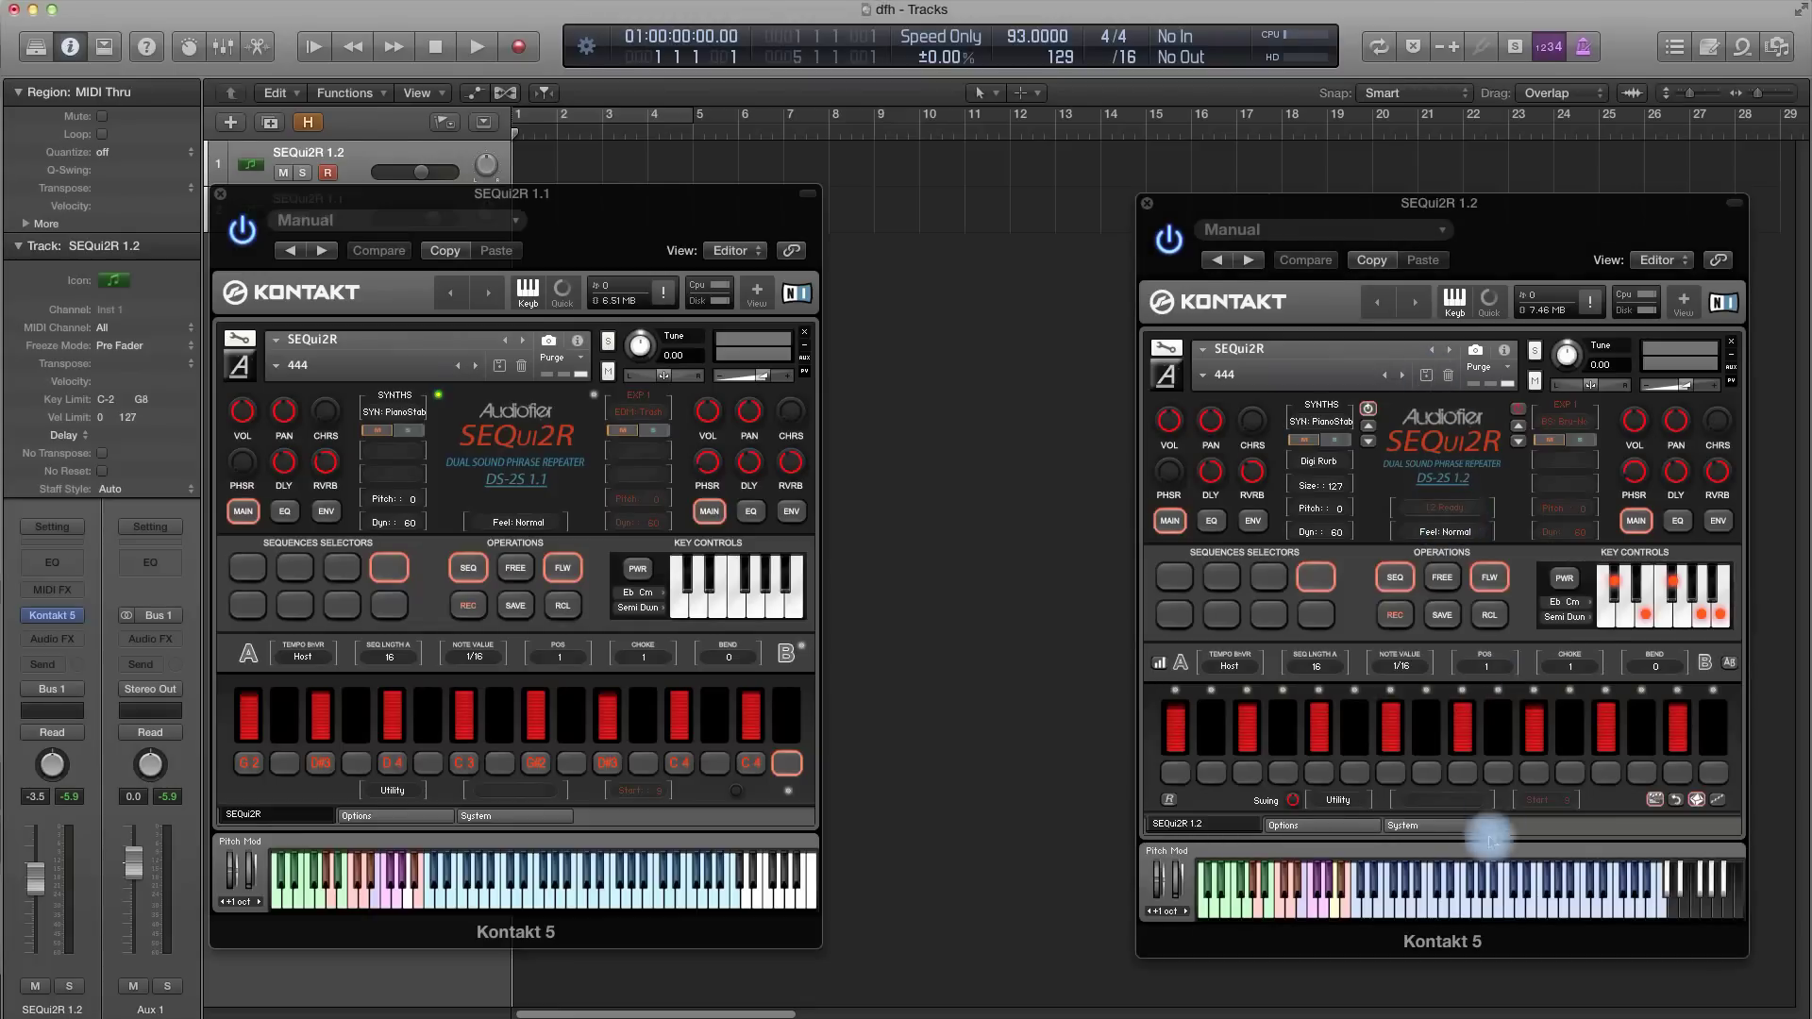
Play a note on the 1.2 and 1.1 keyboards to compare snapshot 444, and review the 1.2 instrument's compatibility switch.
left_click(1456, 886)
left_click(500, 891)
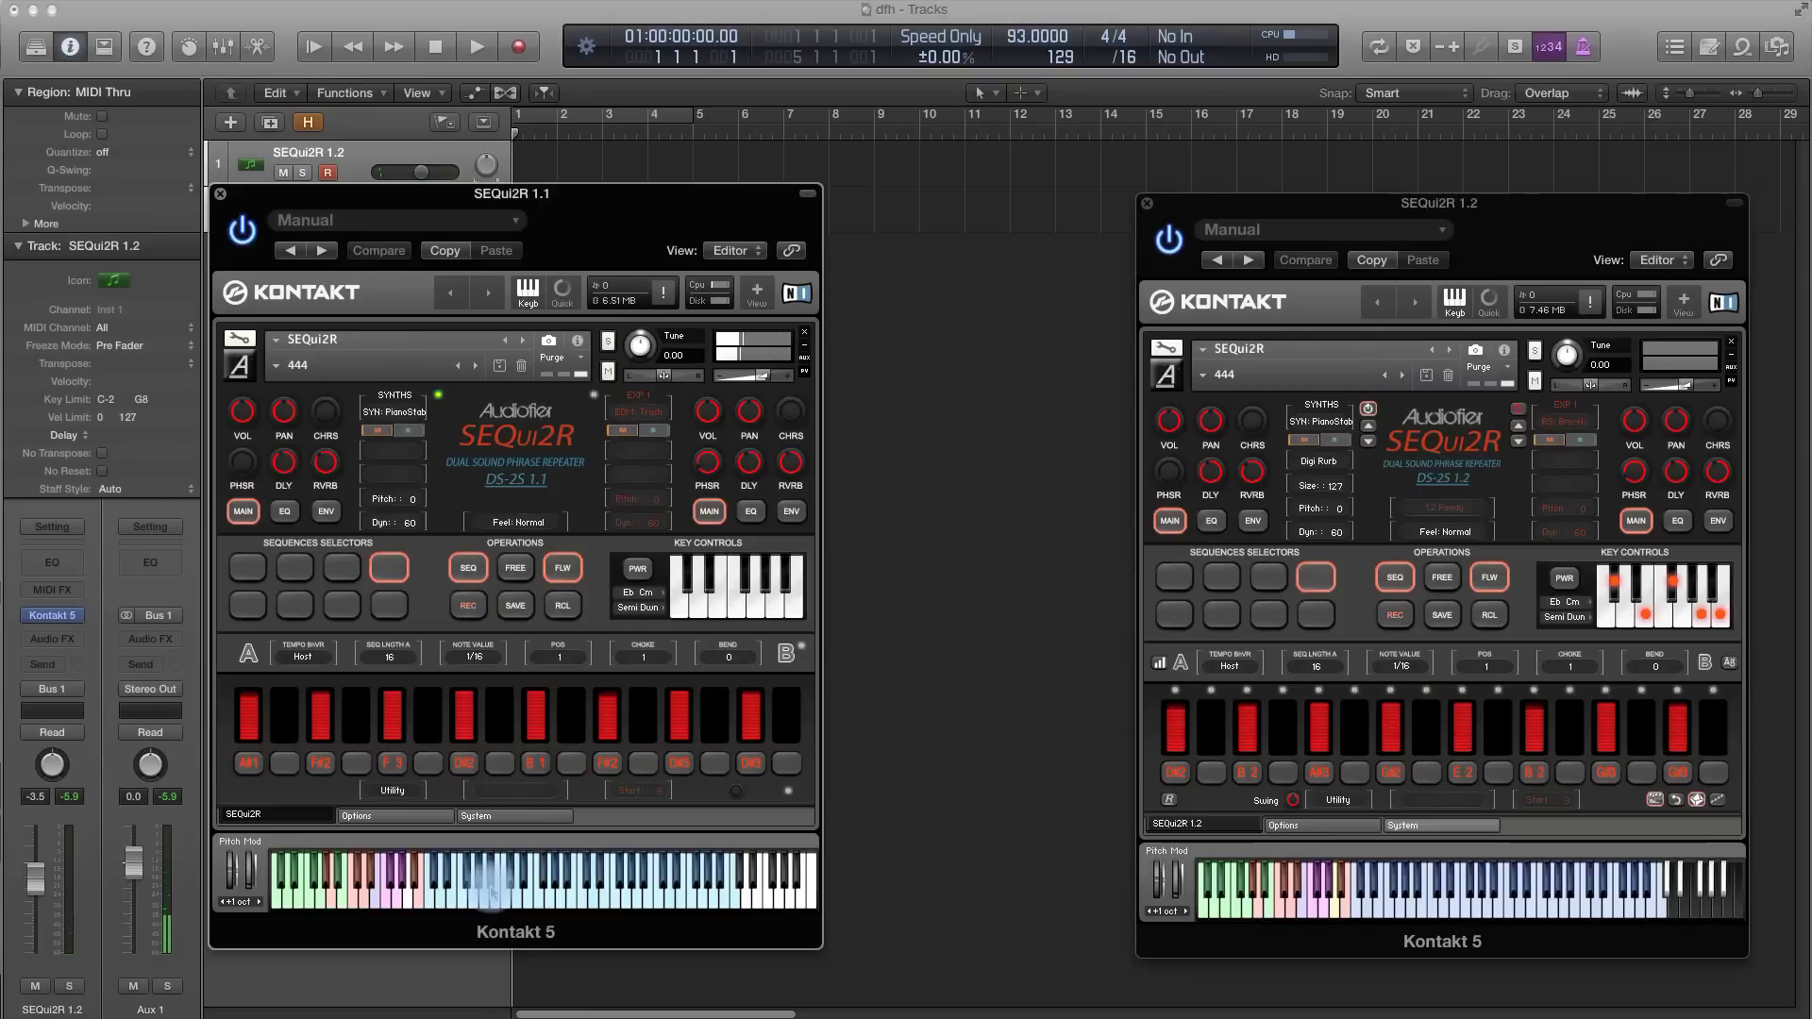
left_click(1454, 509)
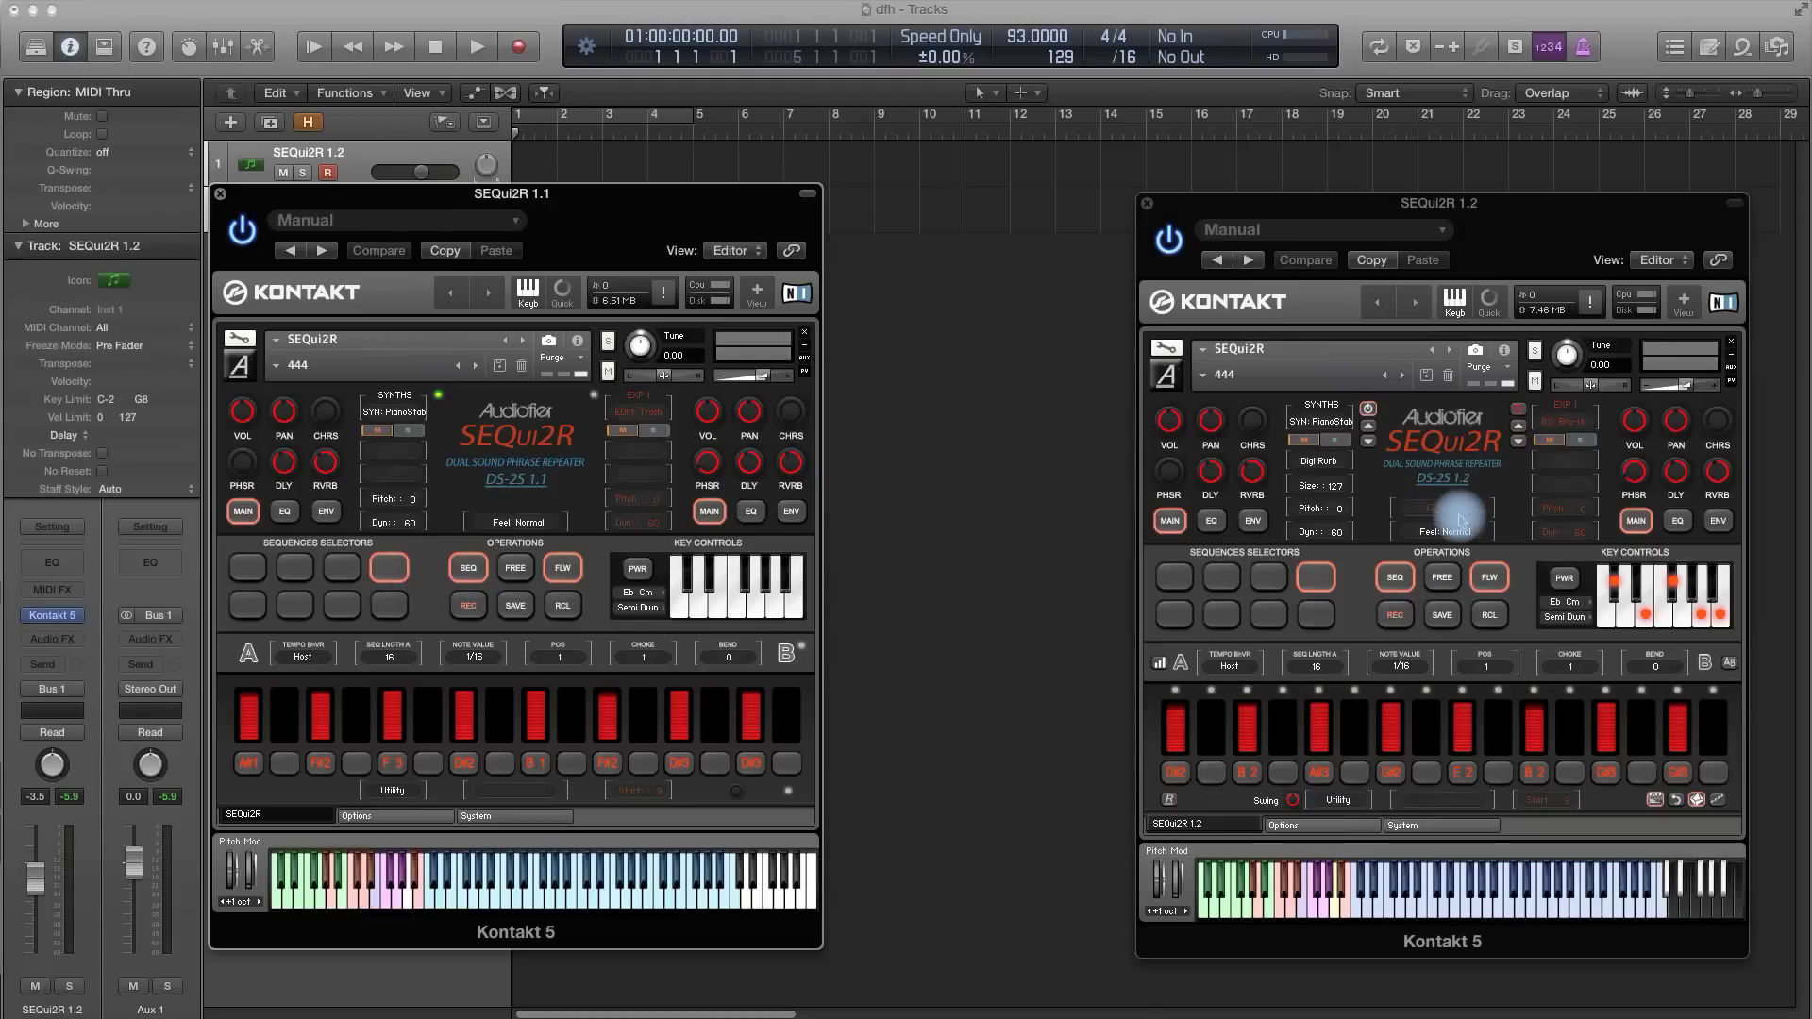
left_click(1456, 517)
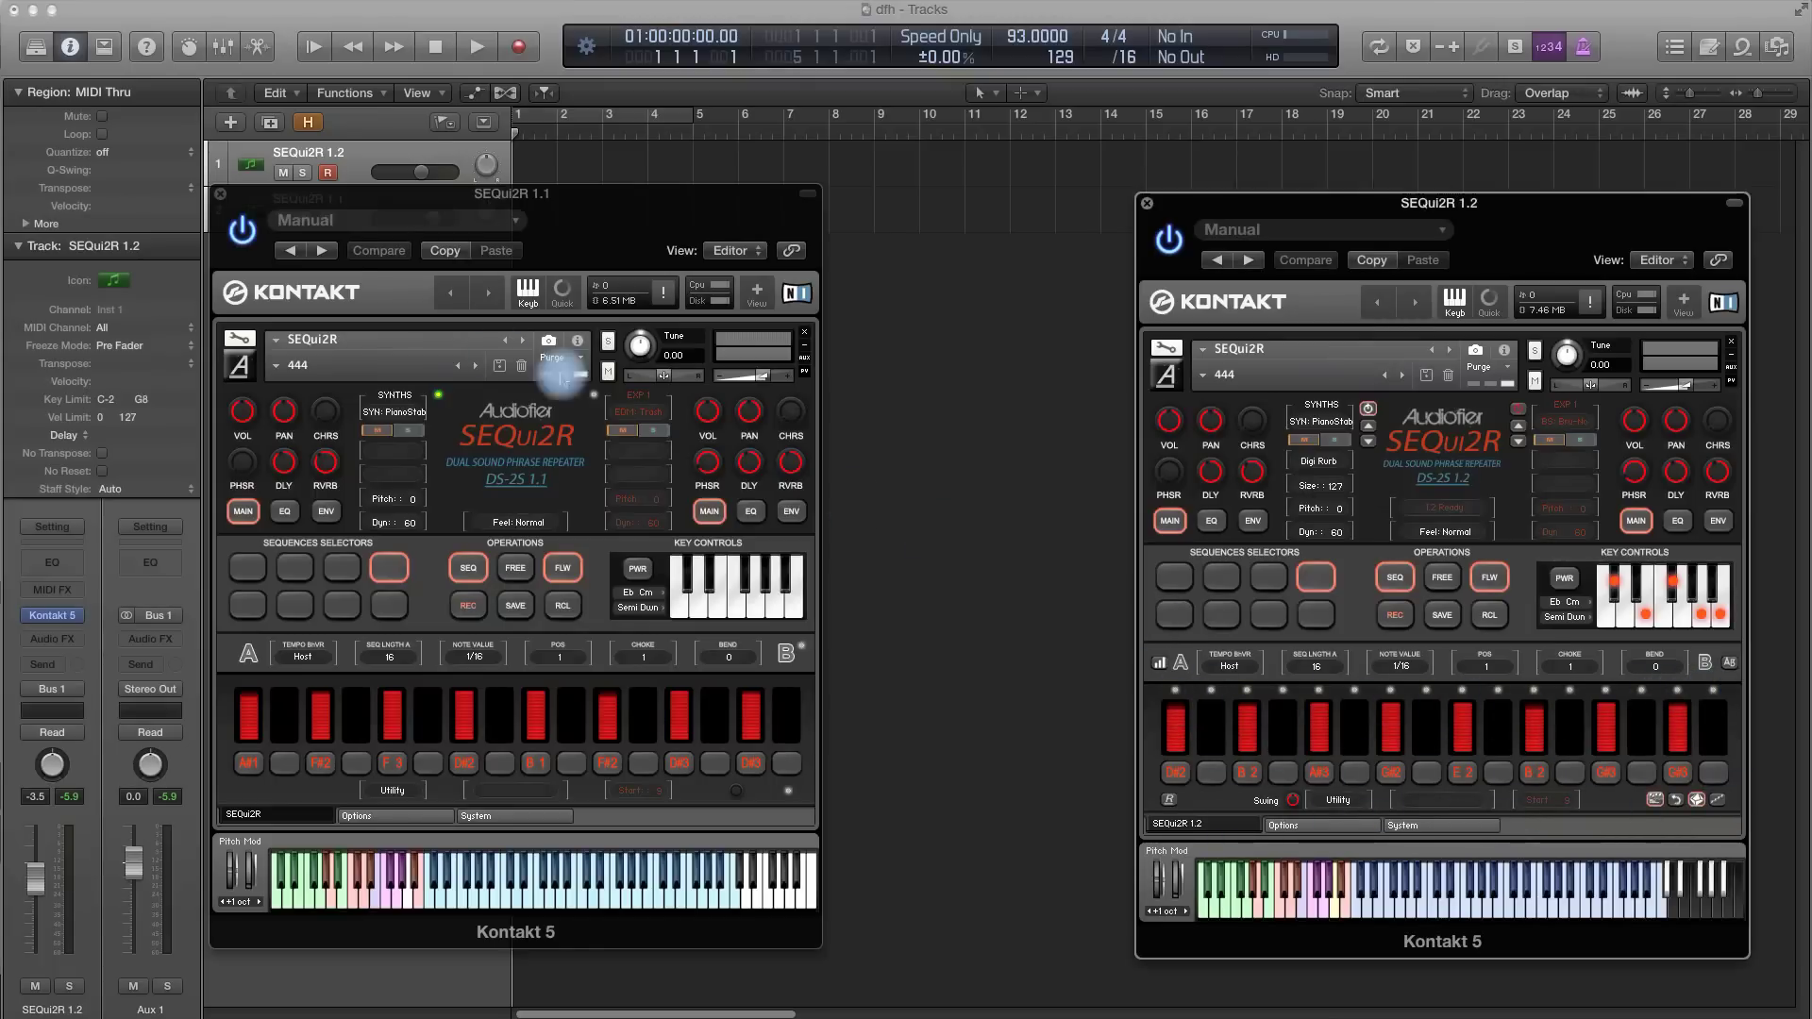
Close the SEQui2R 1.1 instrument window and move the 1.2 window to the middle of the workspace.
left_click(220, 194)
left_click_drag(1263, 208, 838, 212)
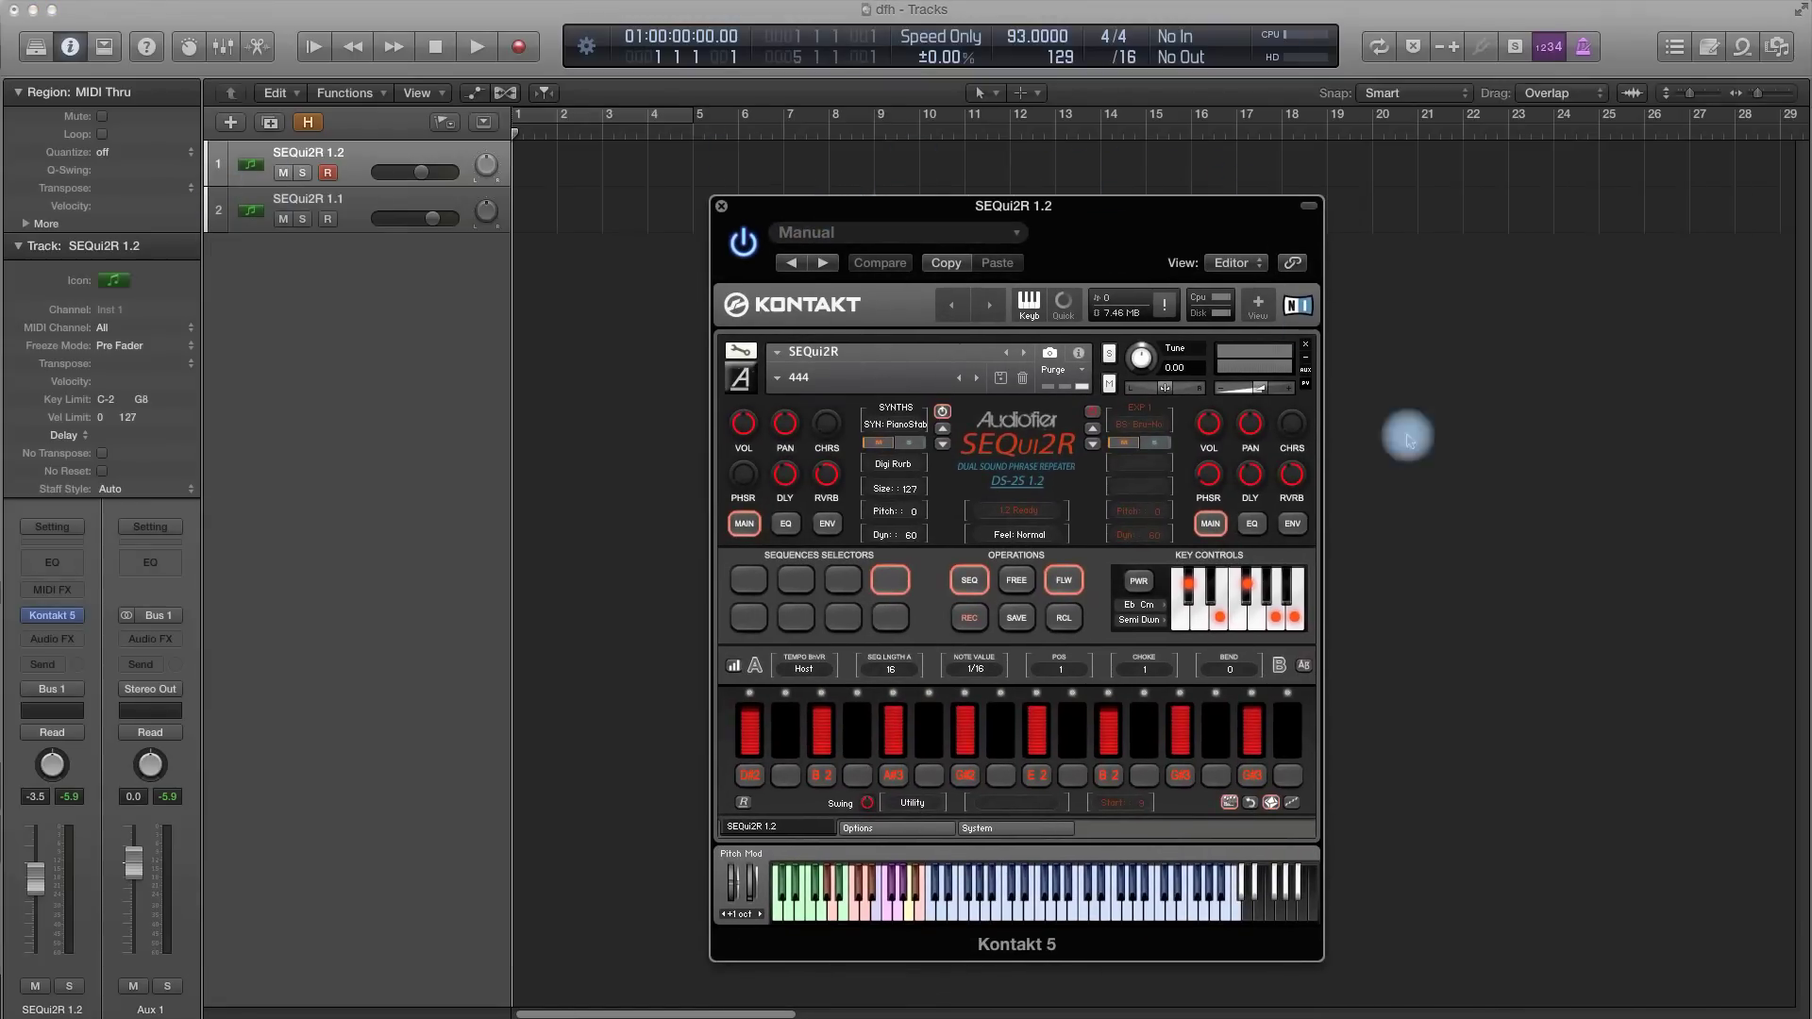
left_click(1515, 495)
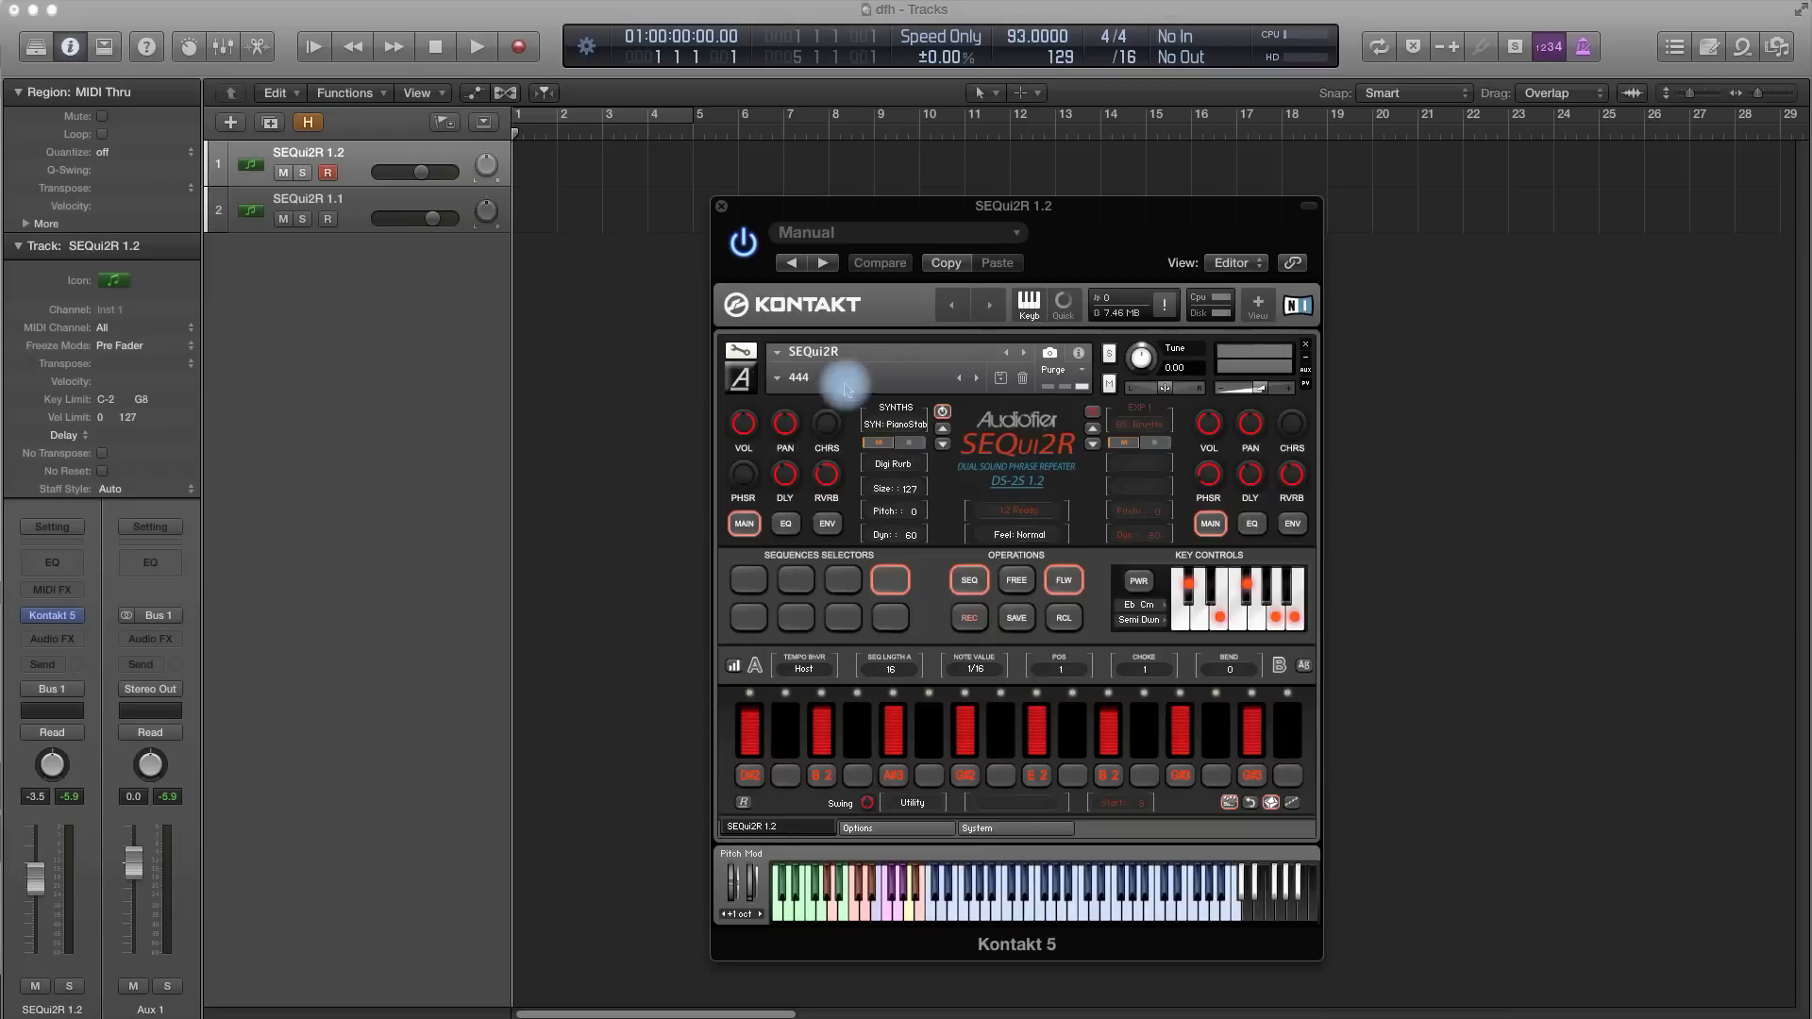
Load the snapshot A Reversed Piano from the V1_2 category and set its tempo bar to Half while playing its sequence.
left_click(776, 379)
mouse_move(788, 510)
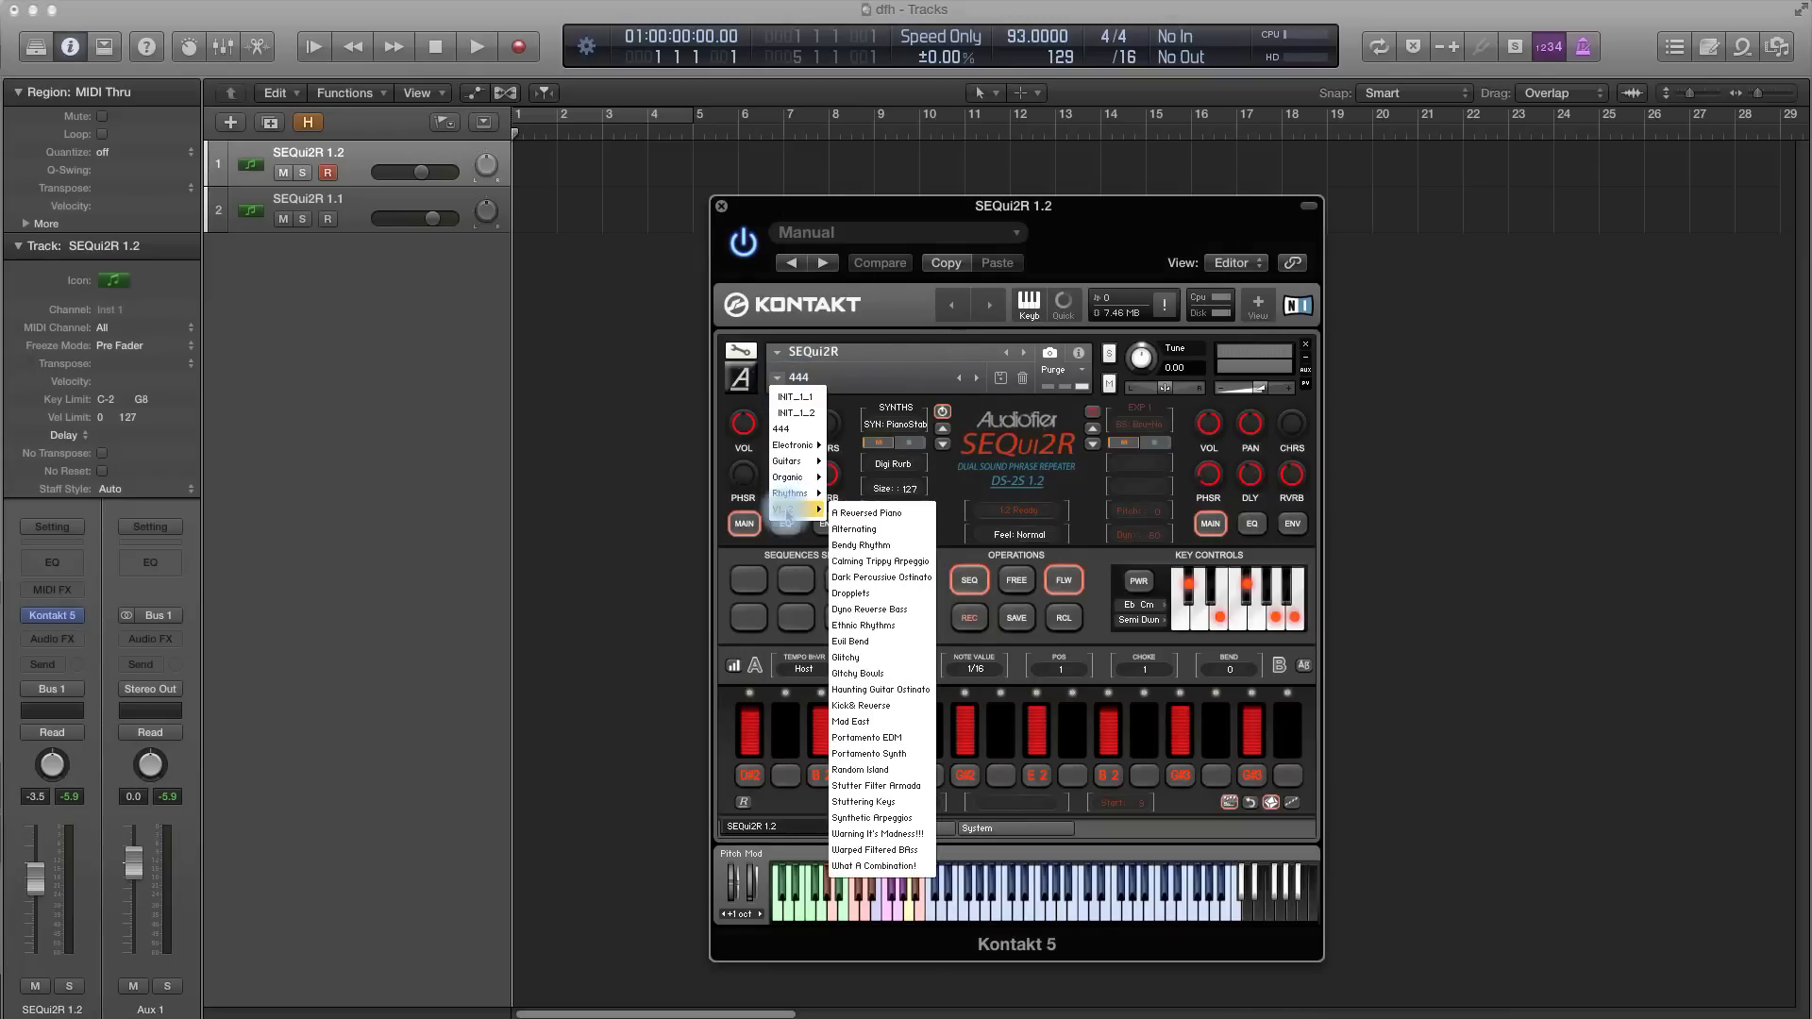
left_click(880, 517)
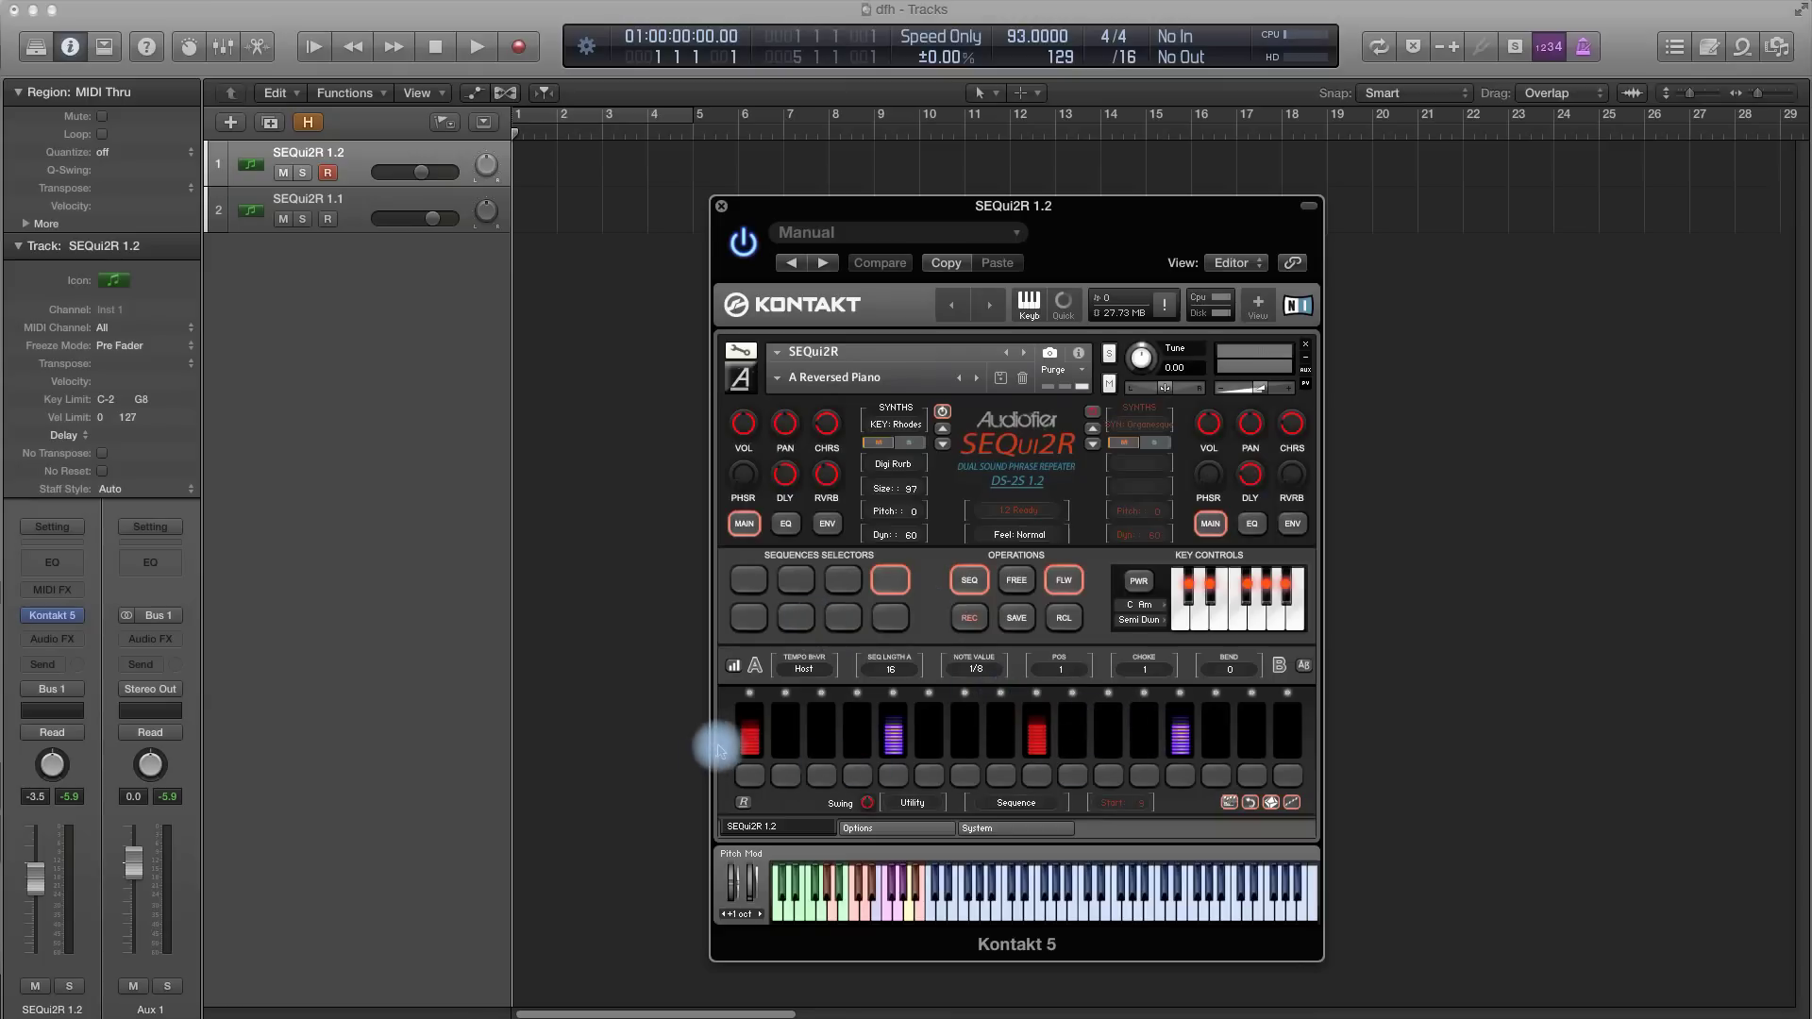
left_click(1037, 746)
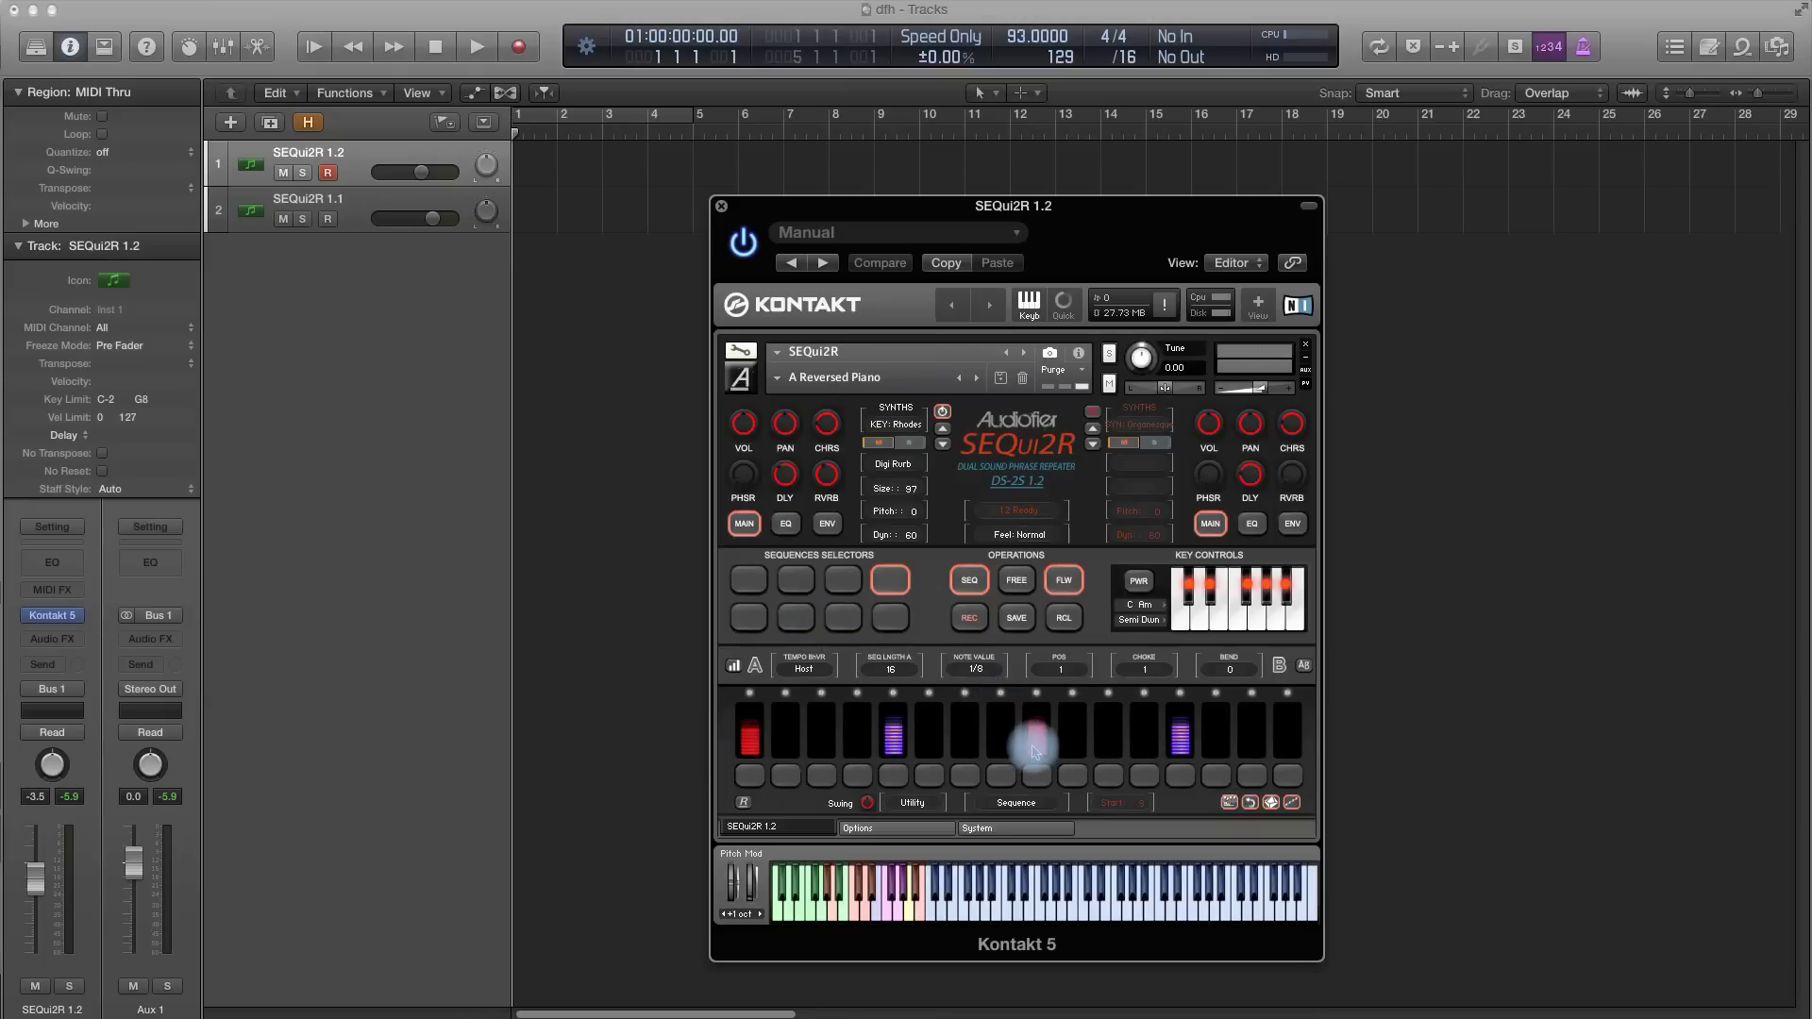
left_click(1037, 746)
left_click(749, 746)
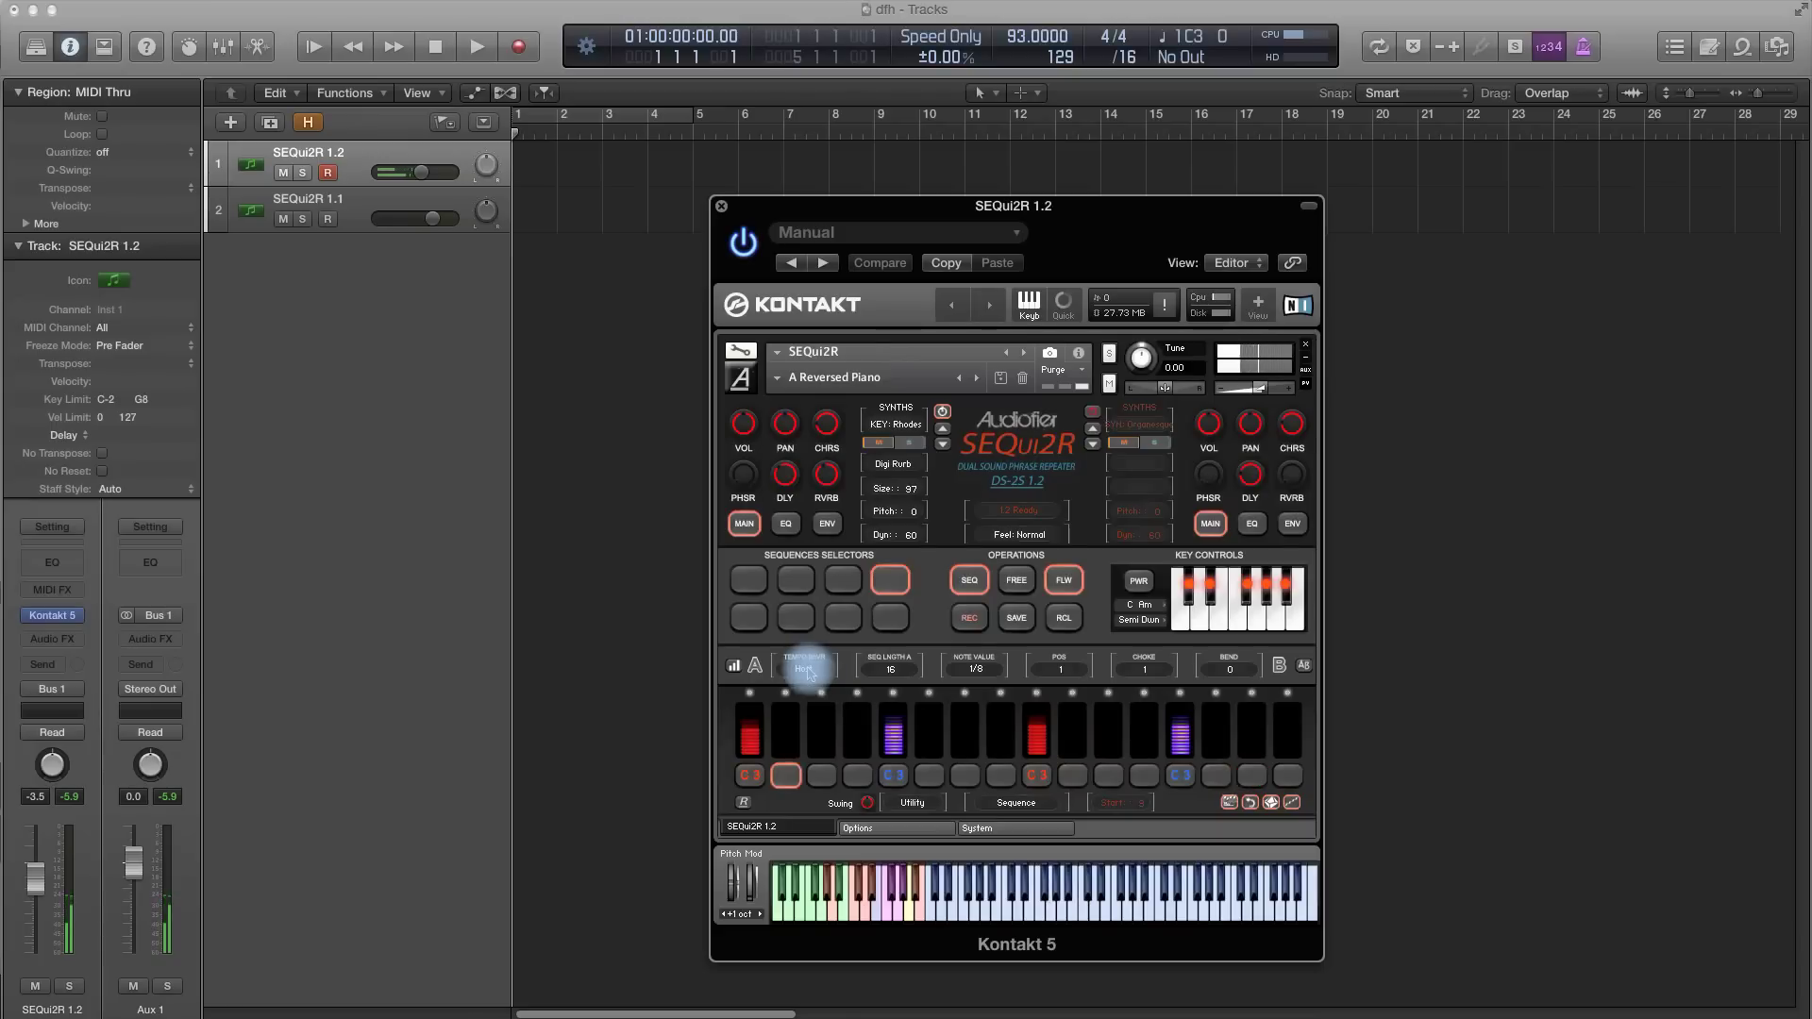
left_click_drag(807, 672, 768, 719)
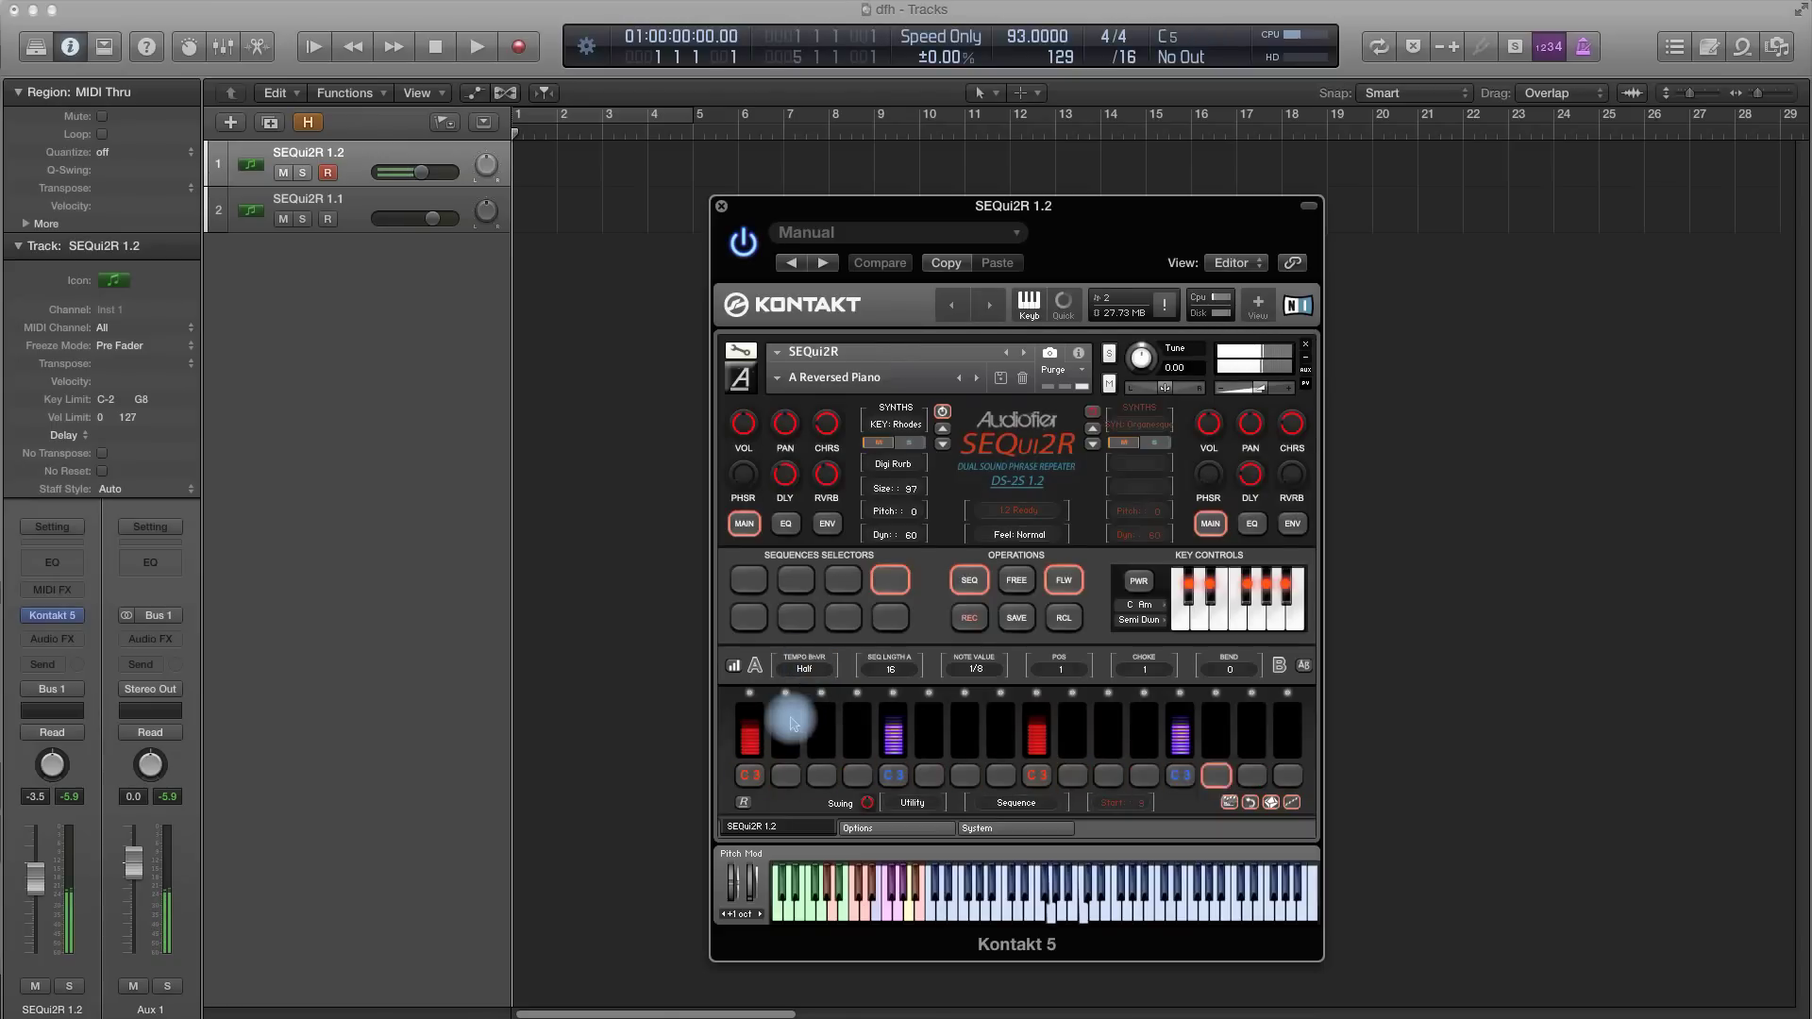
Turn on reverse playback and FREE mode for the A Reversed Piano sequence.
left_click(1255, 808)
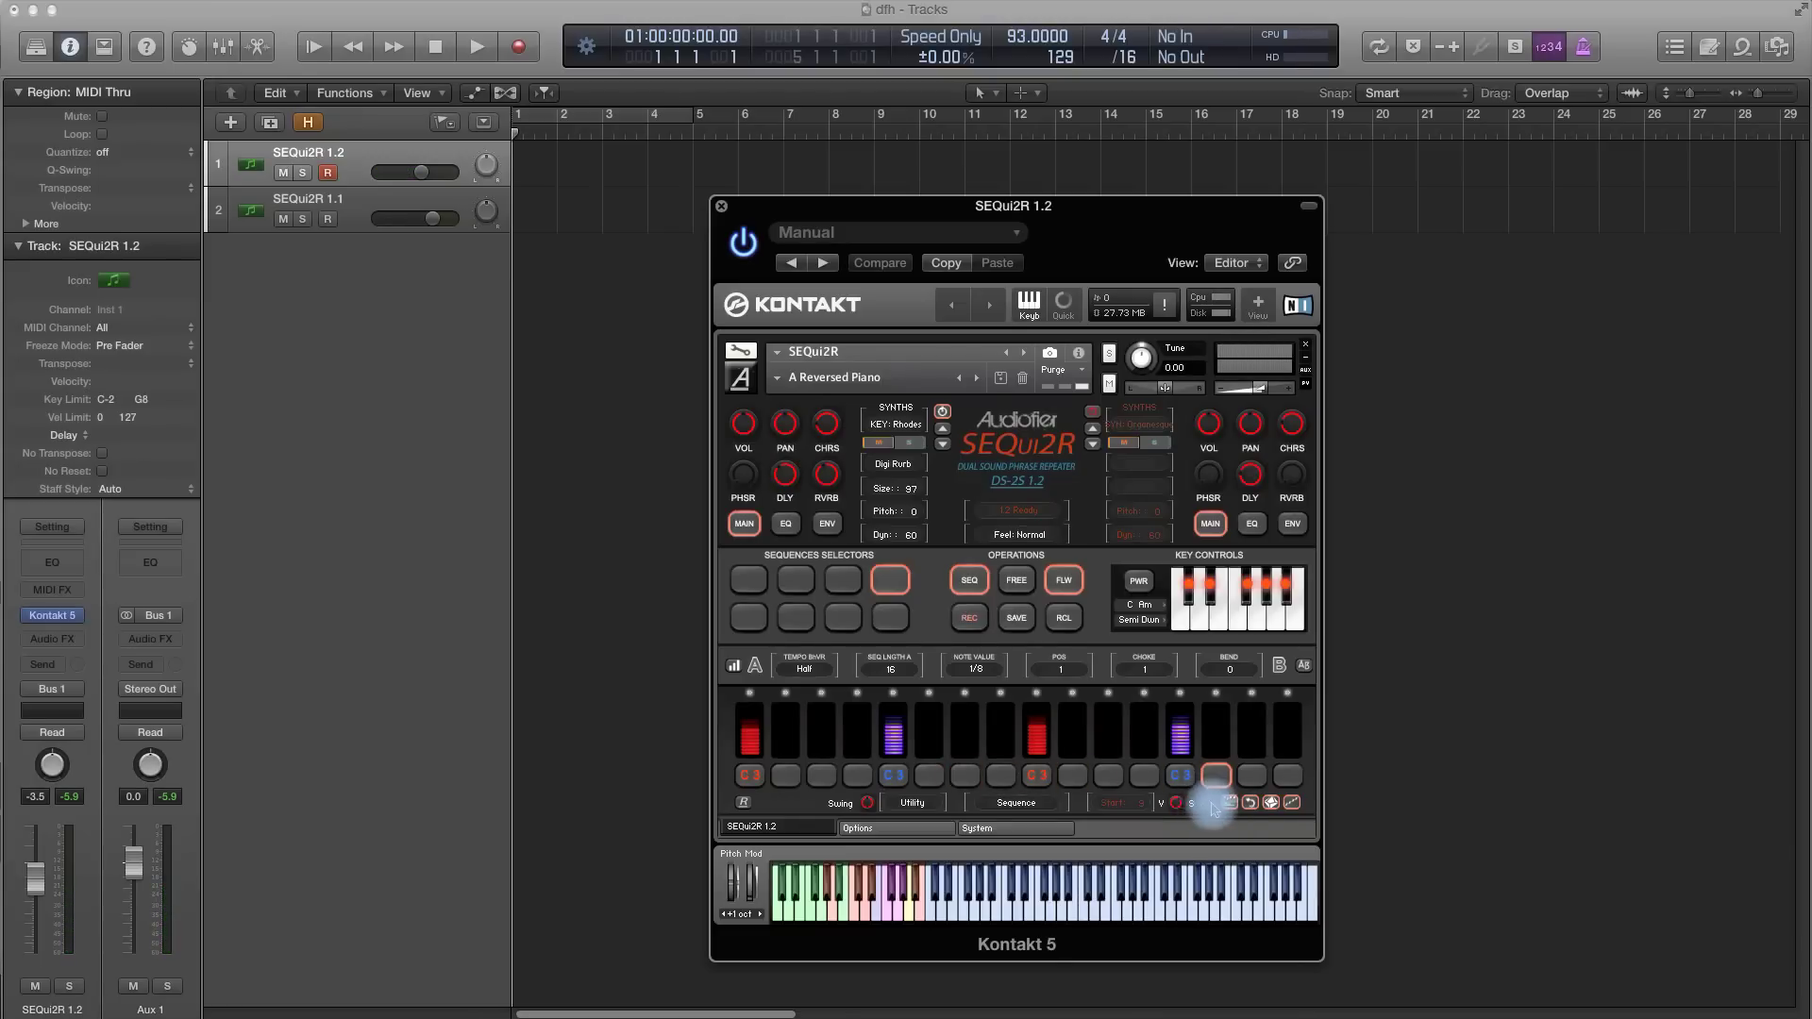
left_click(1016, 579)
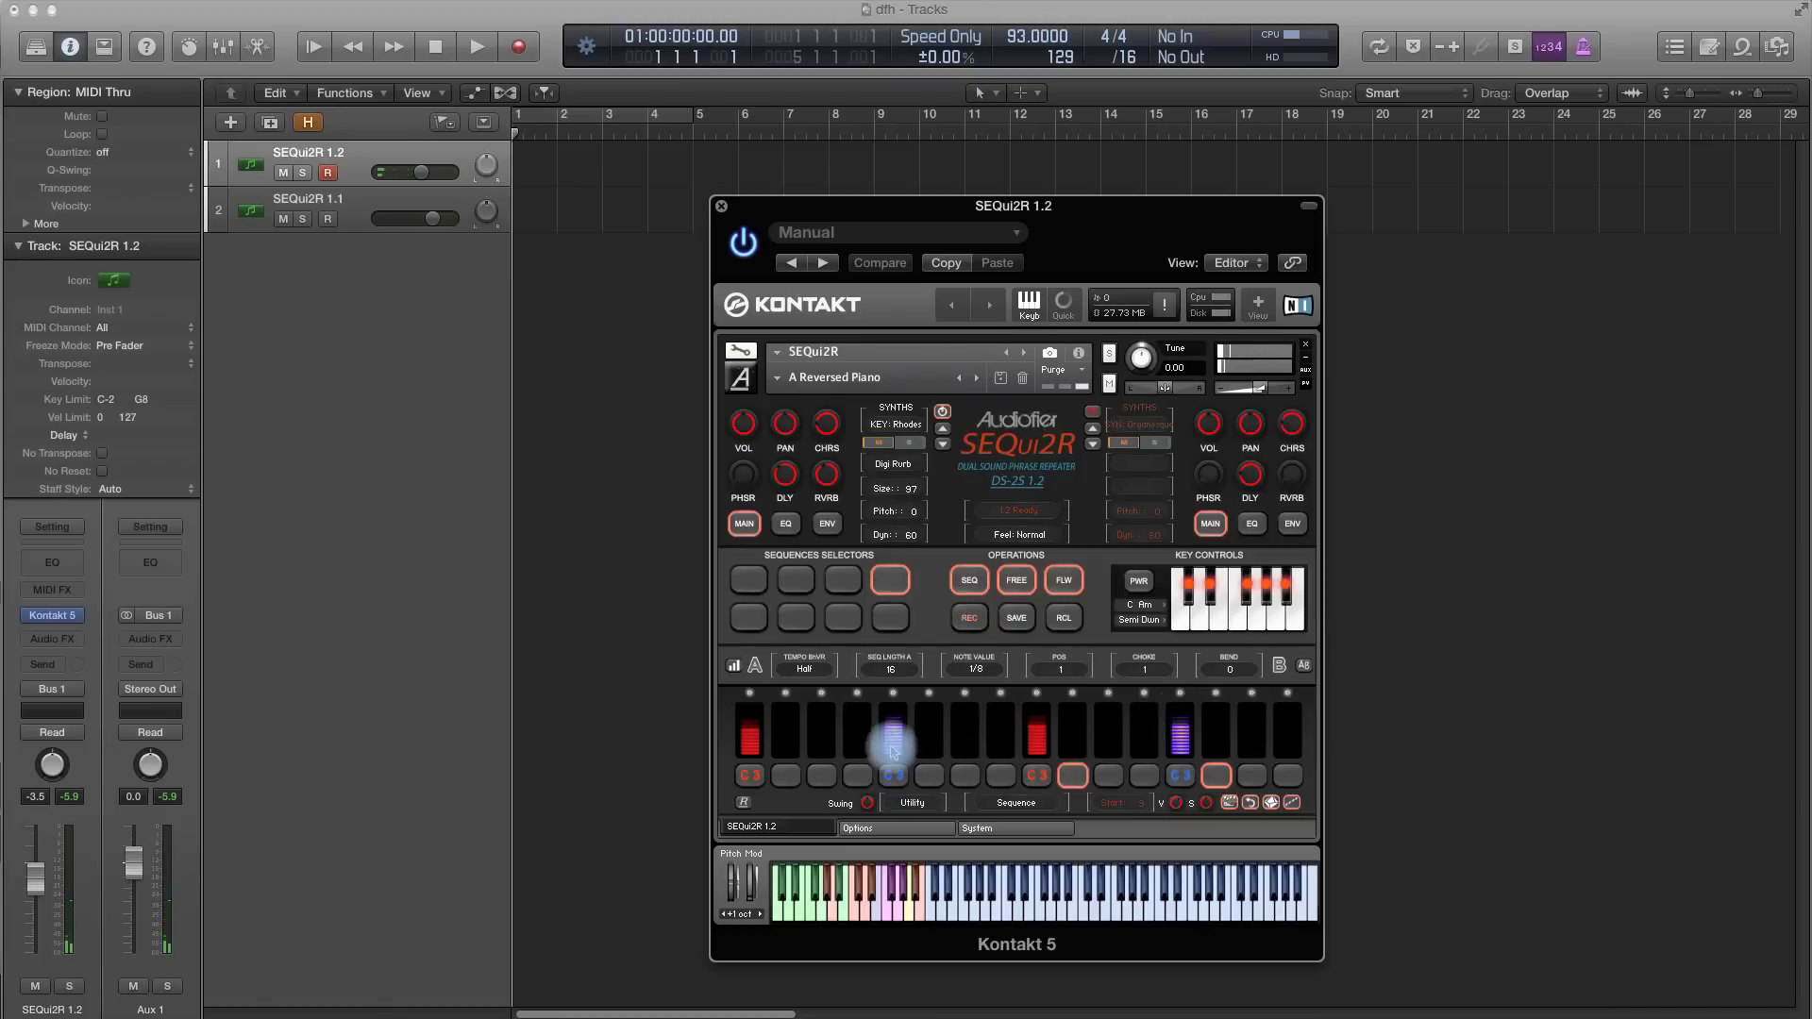
Open step 5's settings and examine its reverse option together with the V and S reverse controls during playback.
left_click(893, 698)
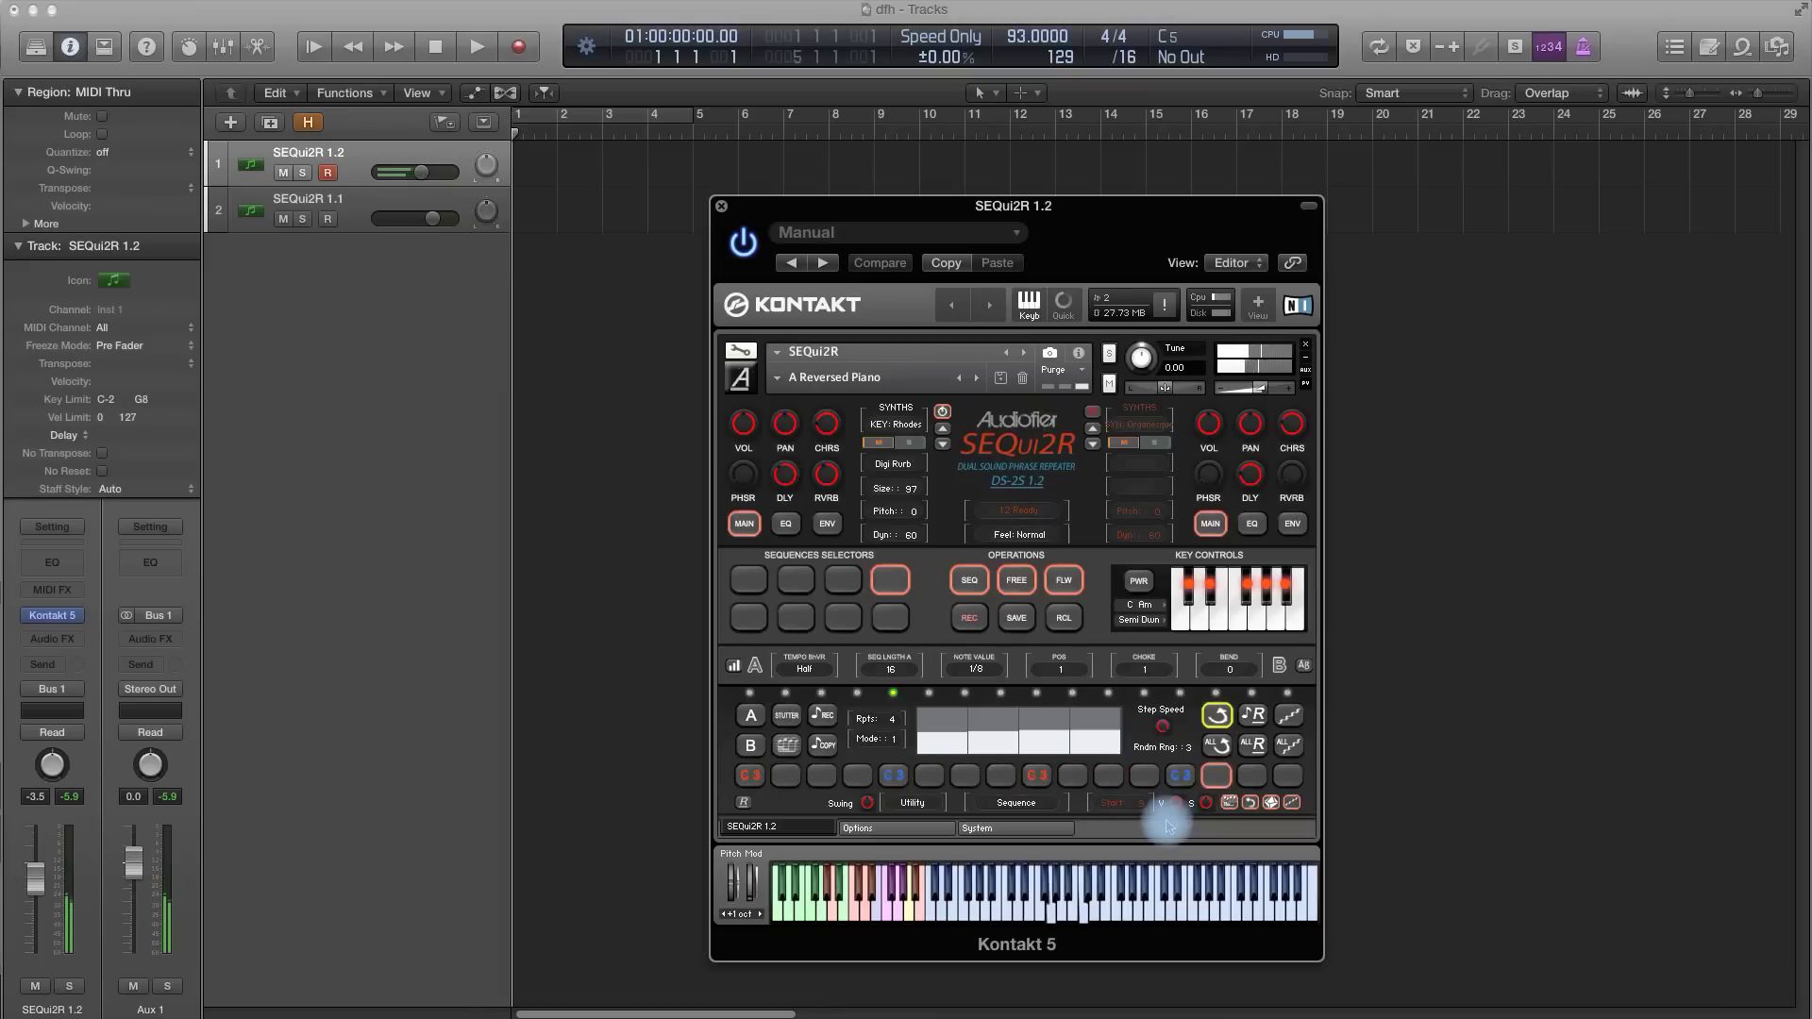
left_click_drag(1179, 786, 1156, 736)
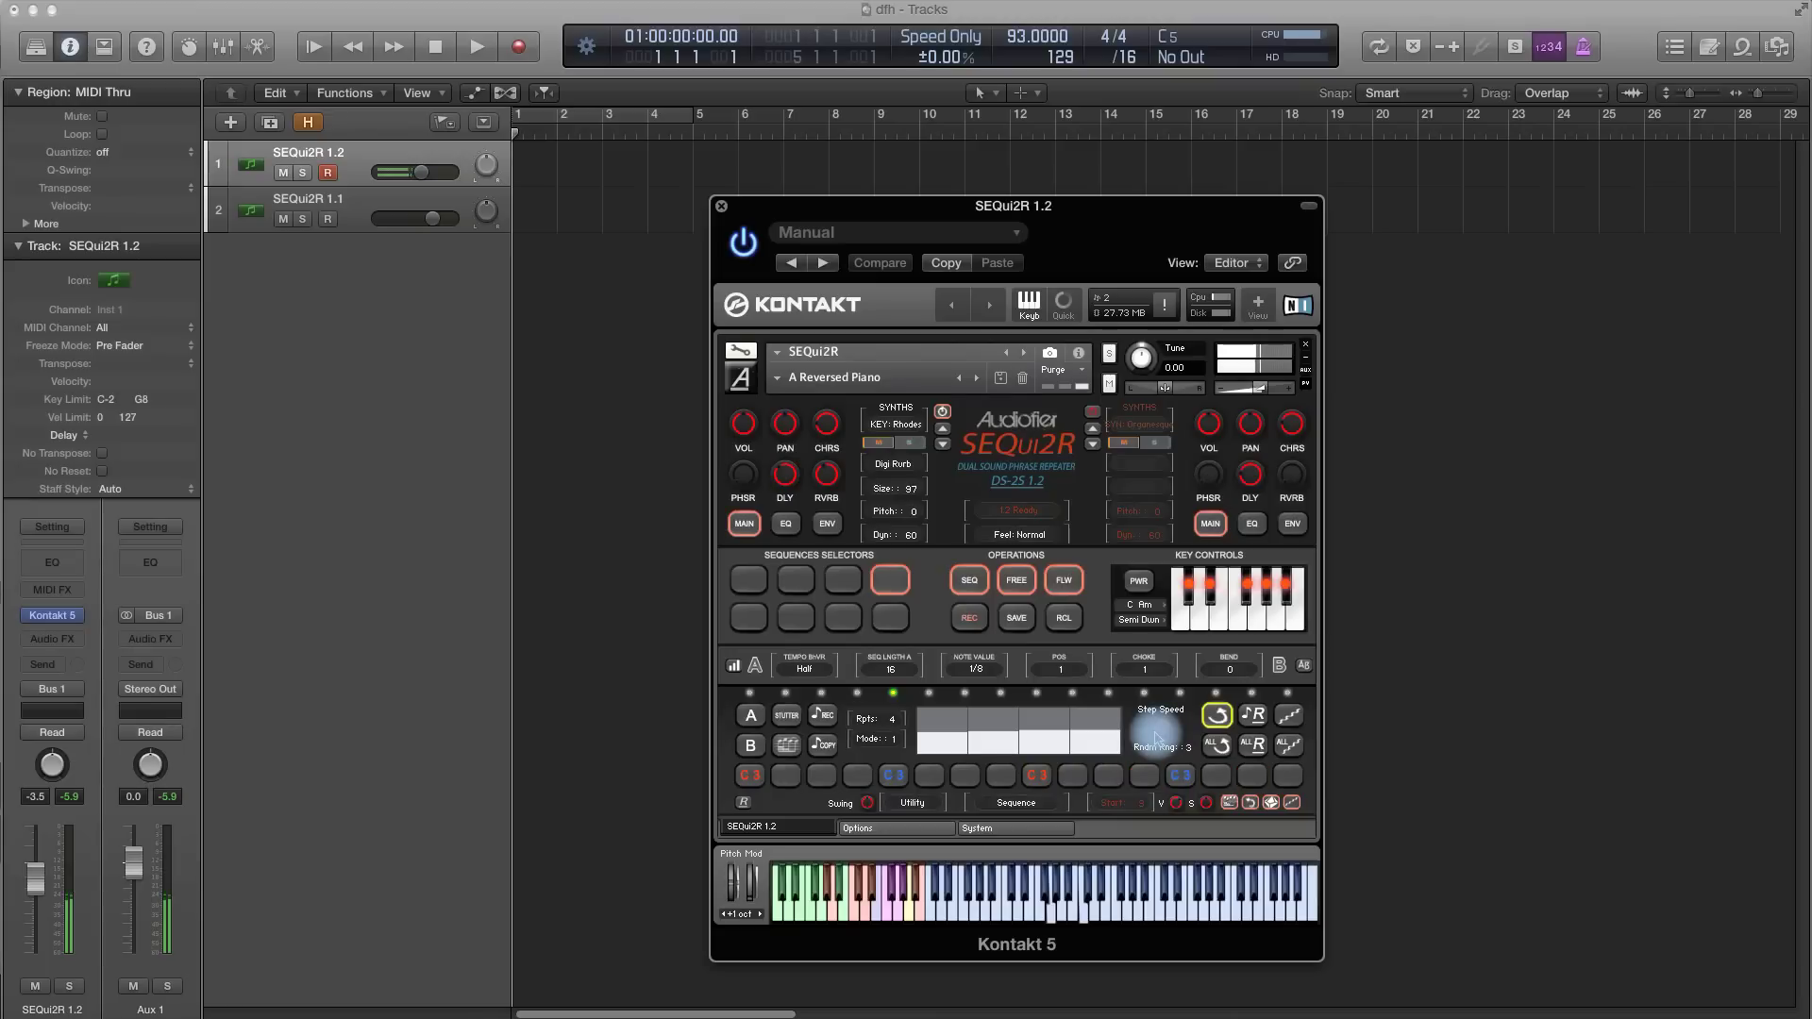
left_click_drag(1156, 738, 1214, 791)
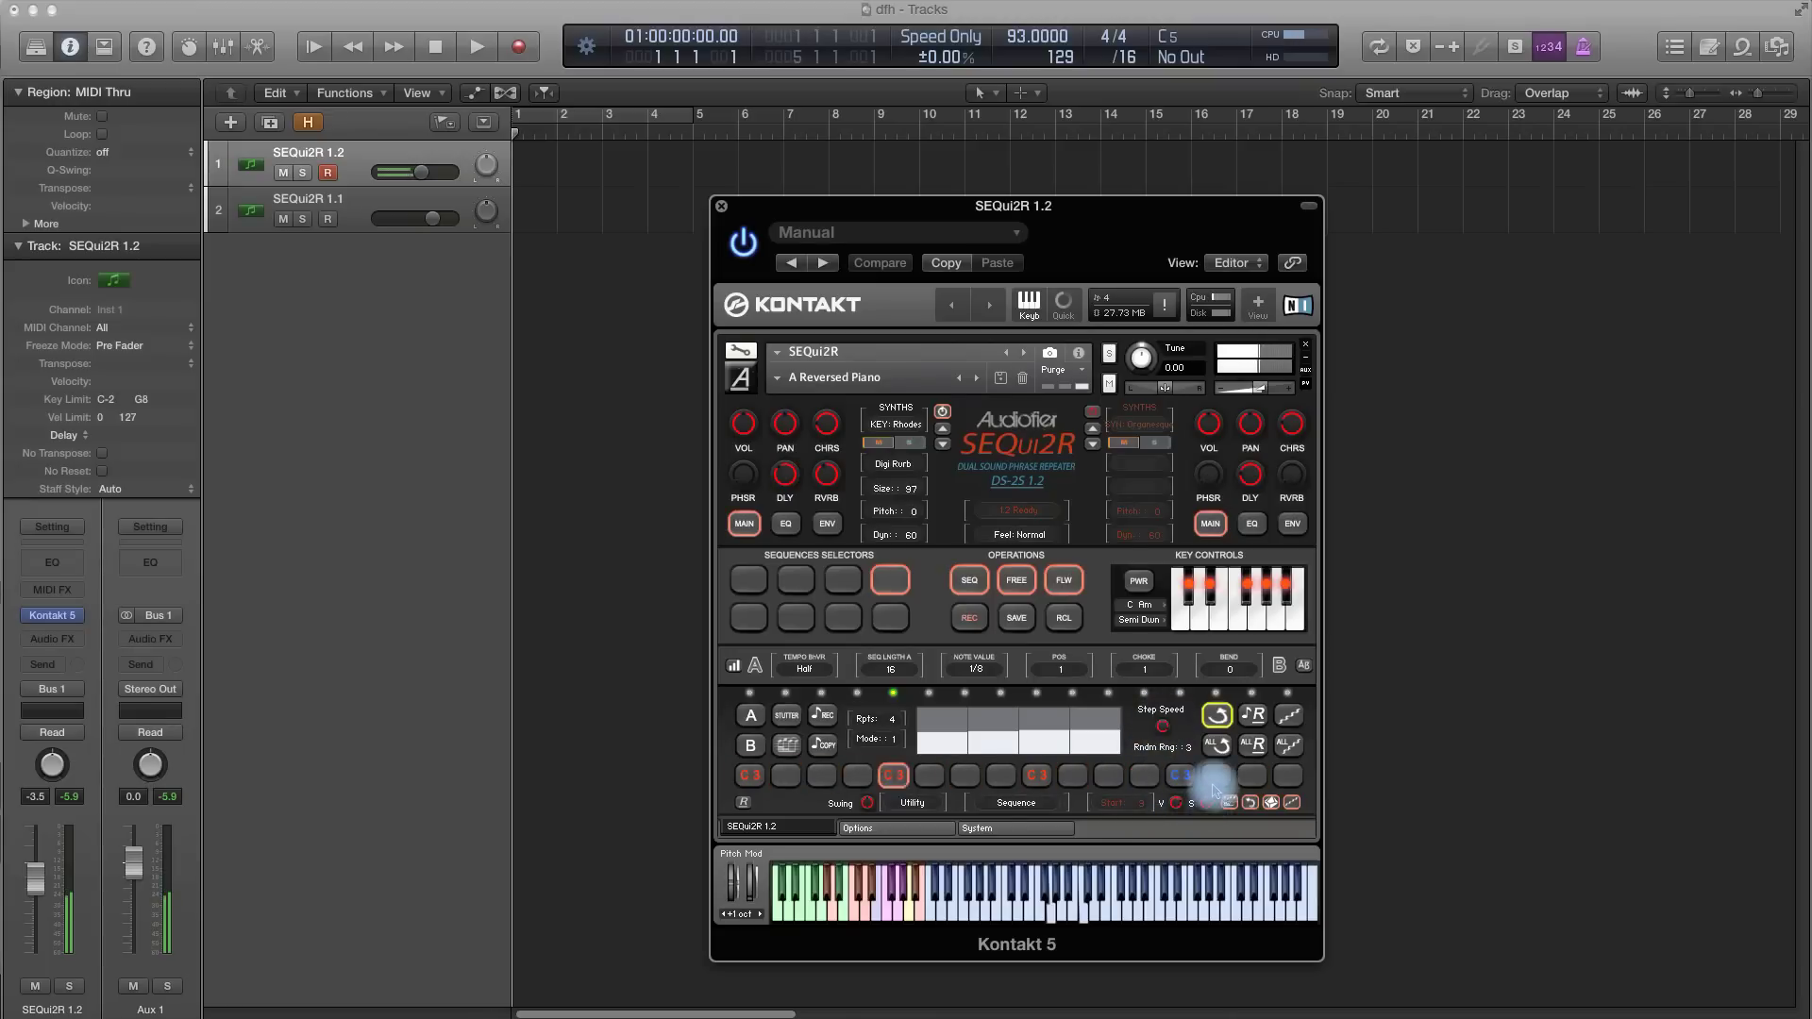
left_click_drag(1213, 786, 1216, 781)
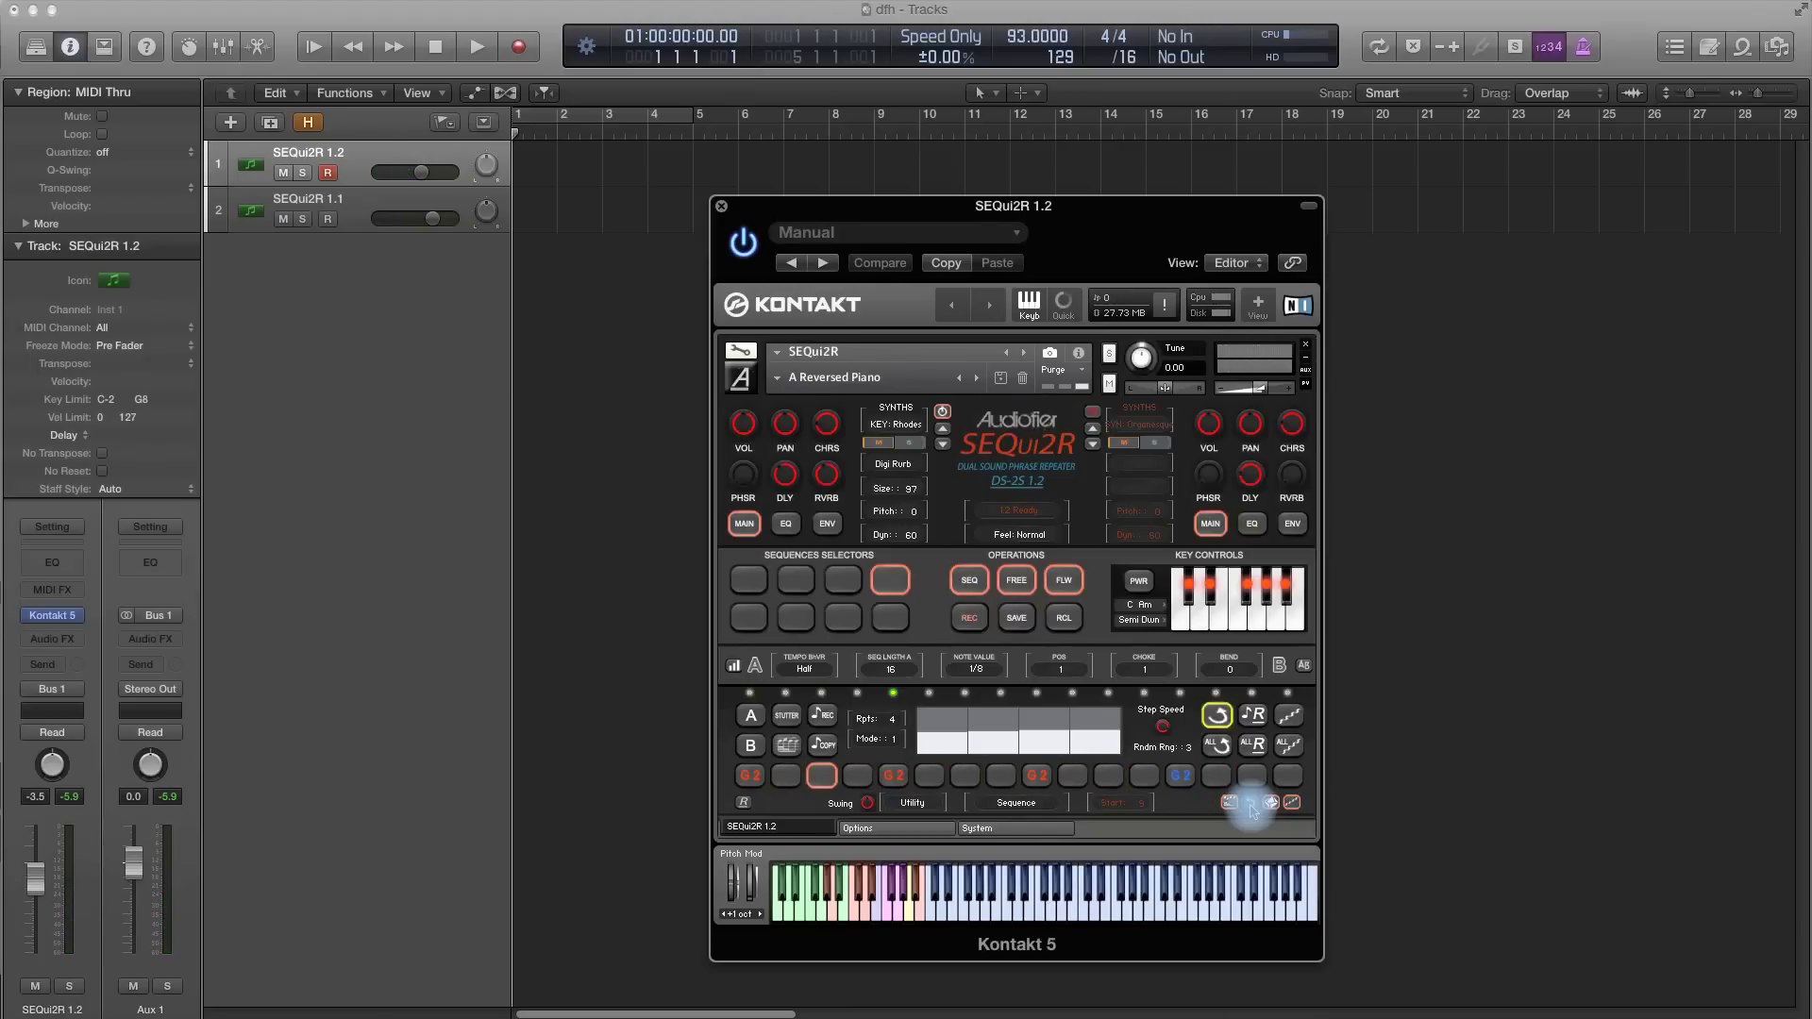
Shift the on-screen keyboard to +3 oct, play its red key switch, and reopen step 5's settings.
left_click(760, 920)
left_click(759, 915)
left_click(760, 915)
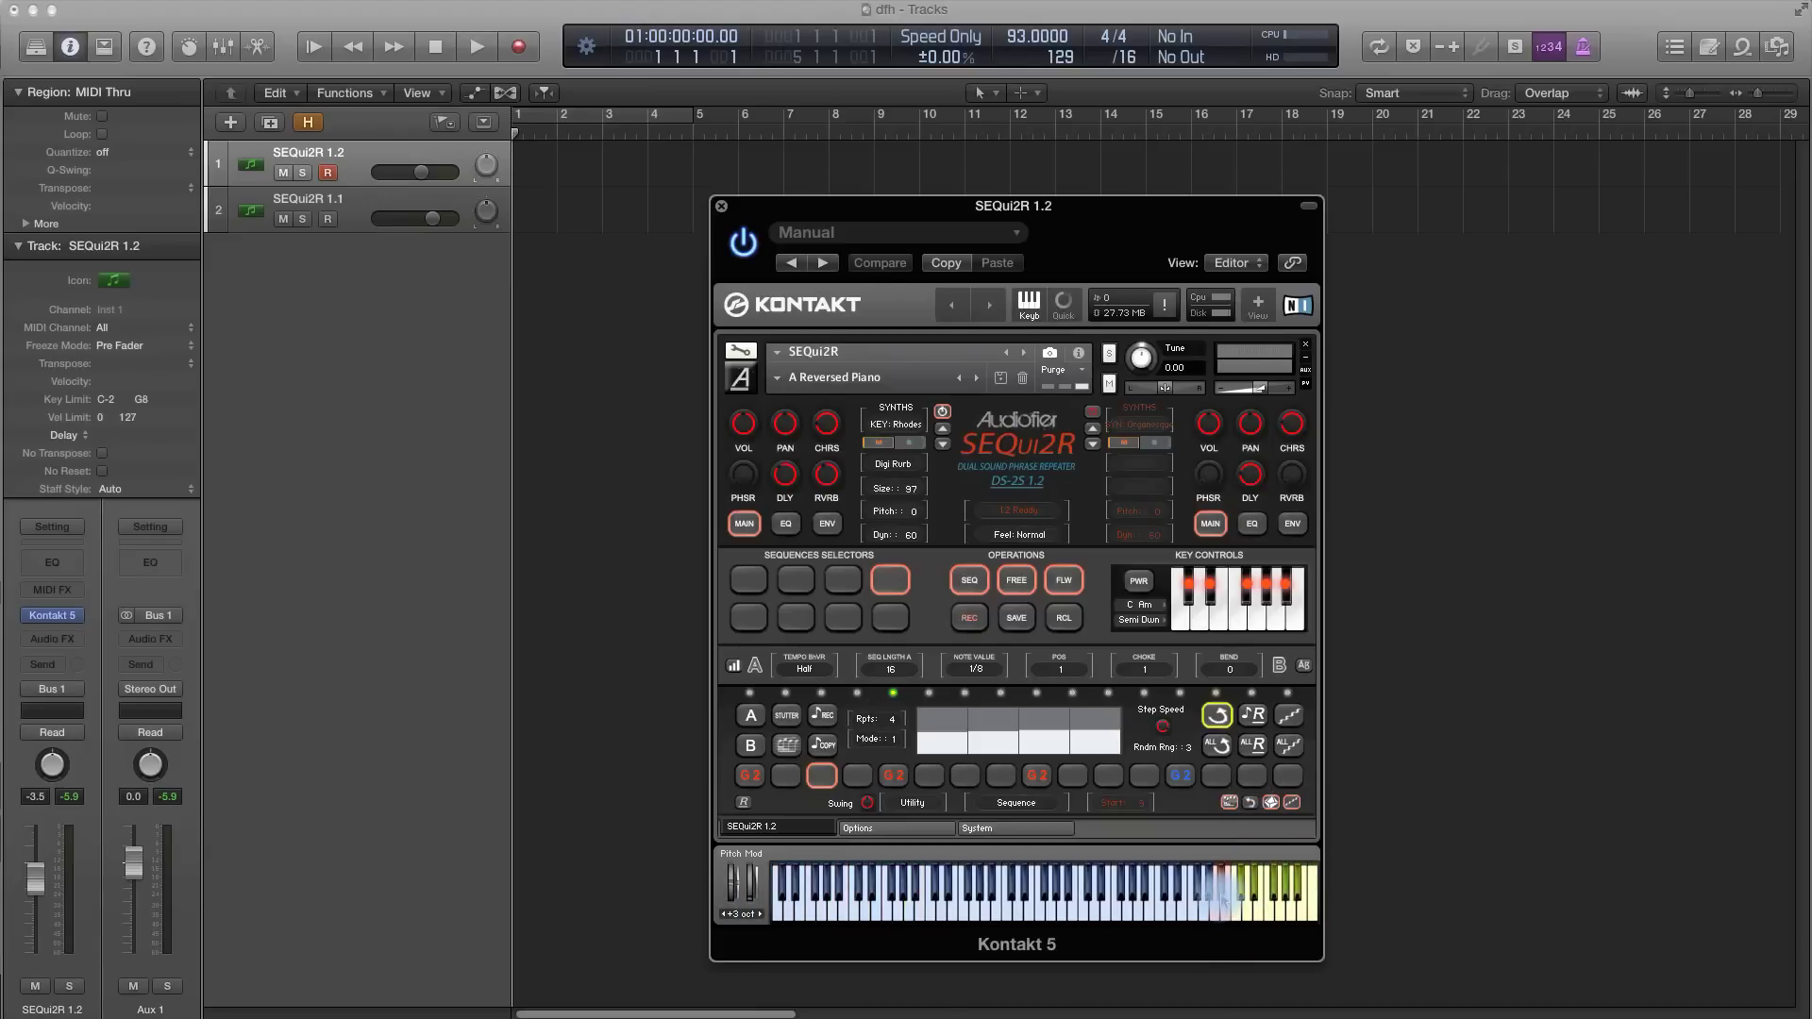
left_click(1222, 891)
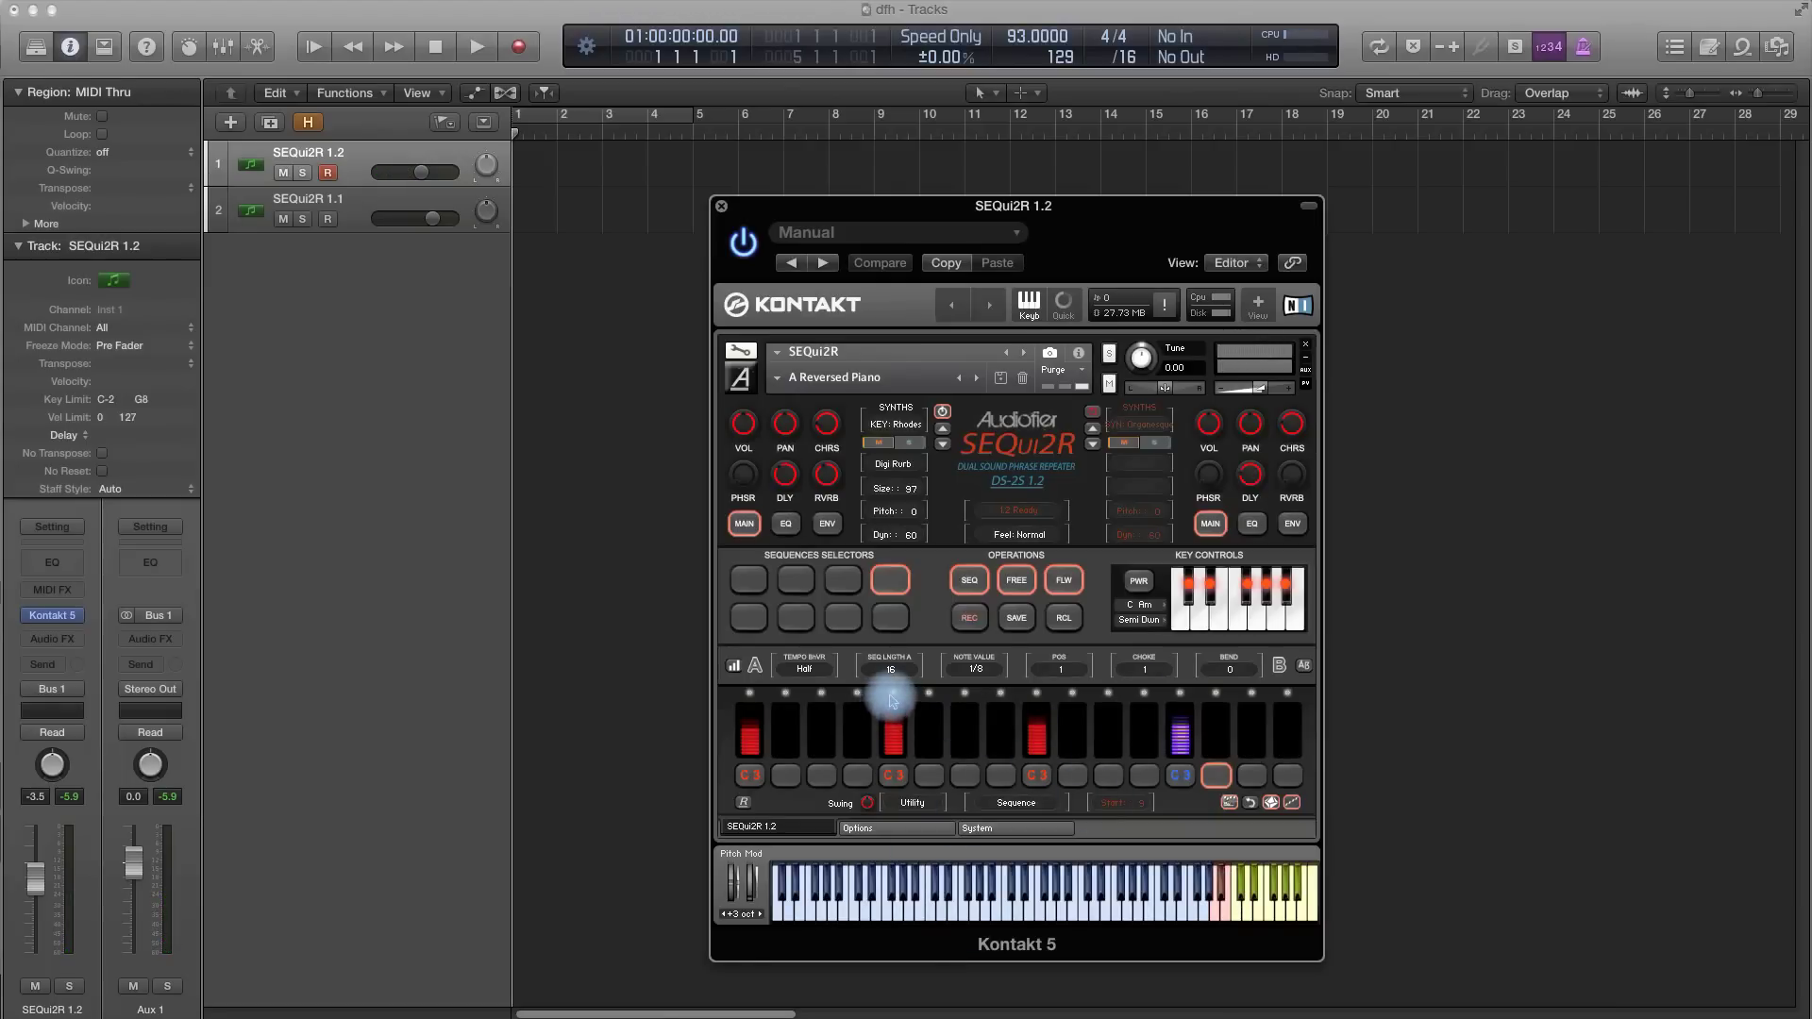
left_click(887, 699)
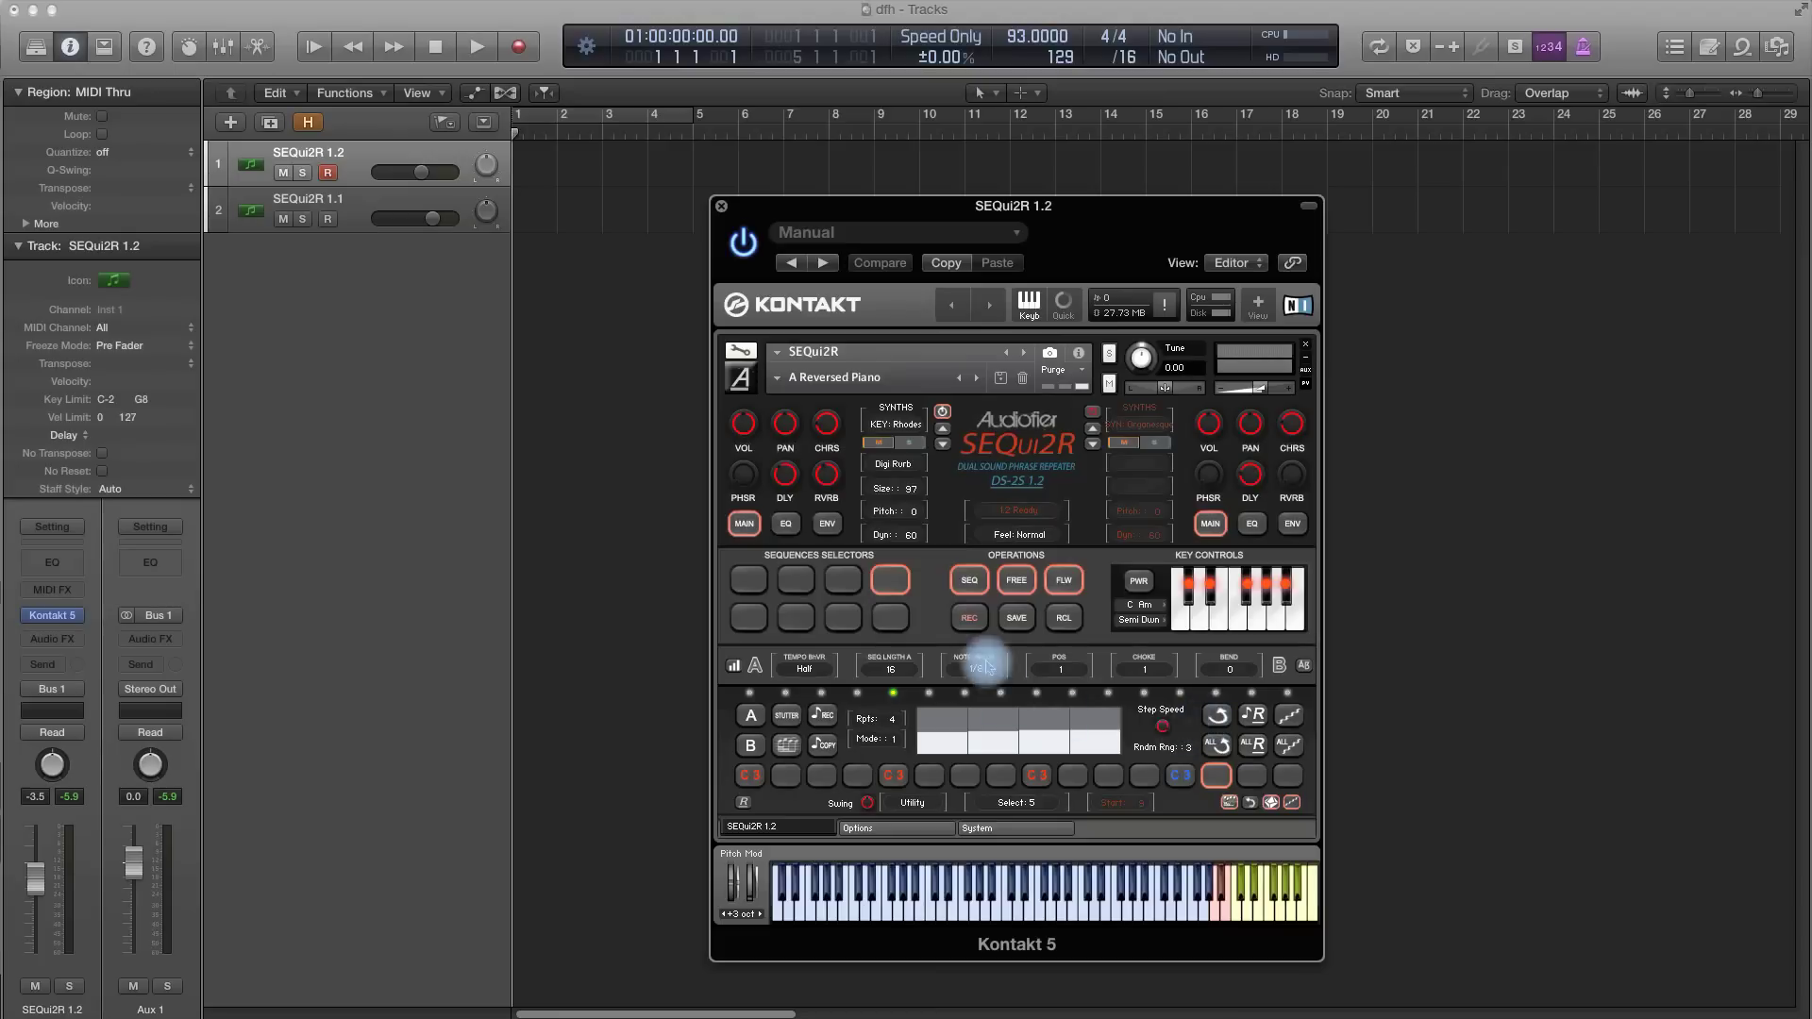
Record a new eight-note sequence with the note value set to 1/16, and save it.
left_click(964, 618)
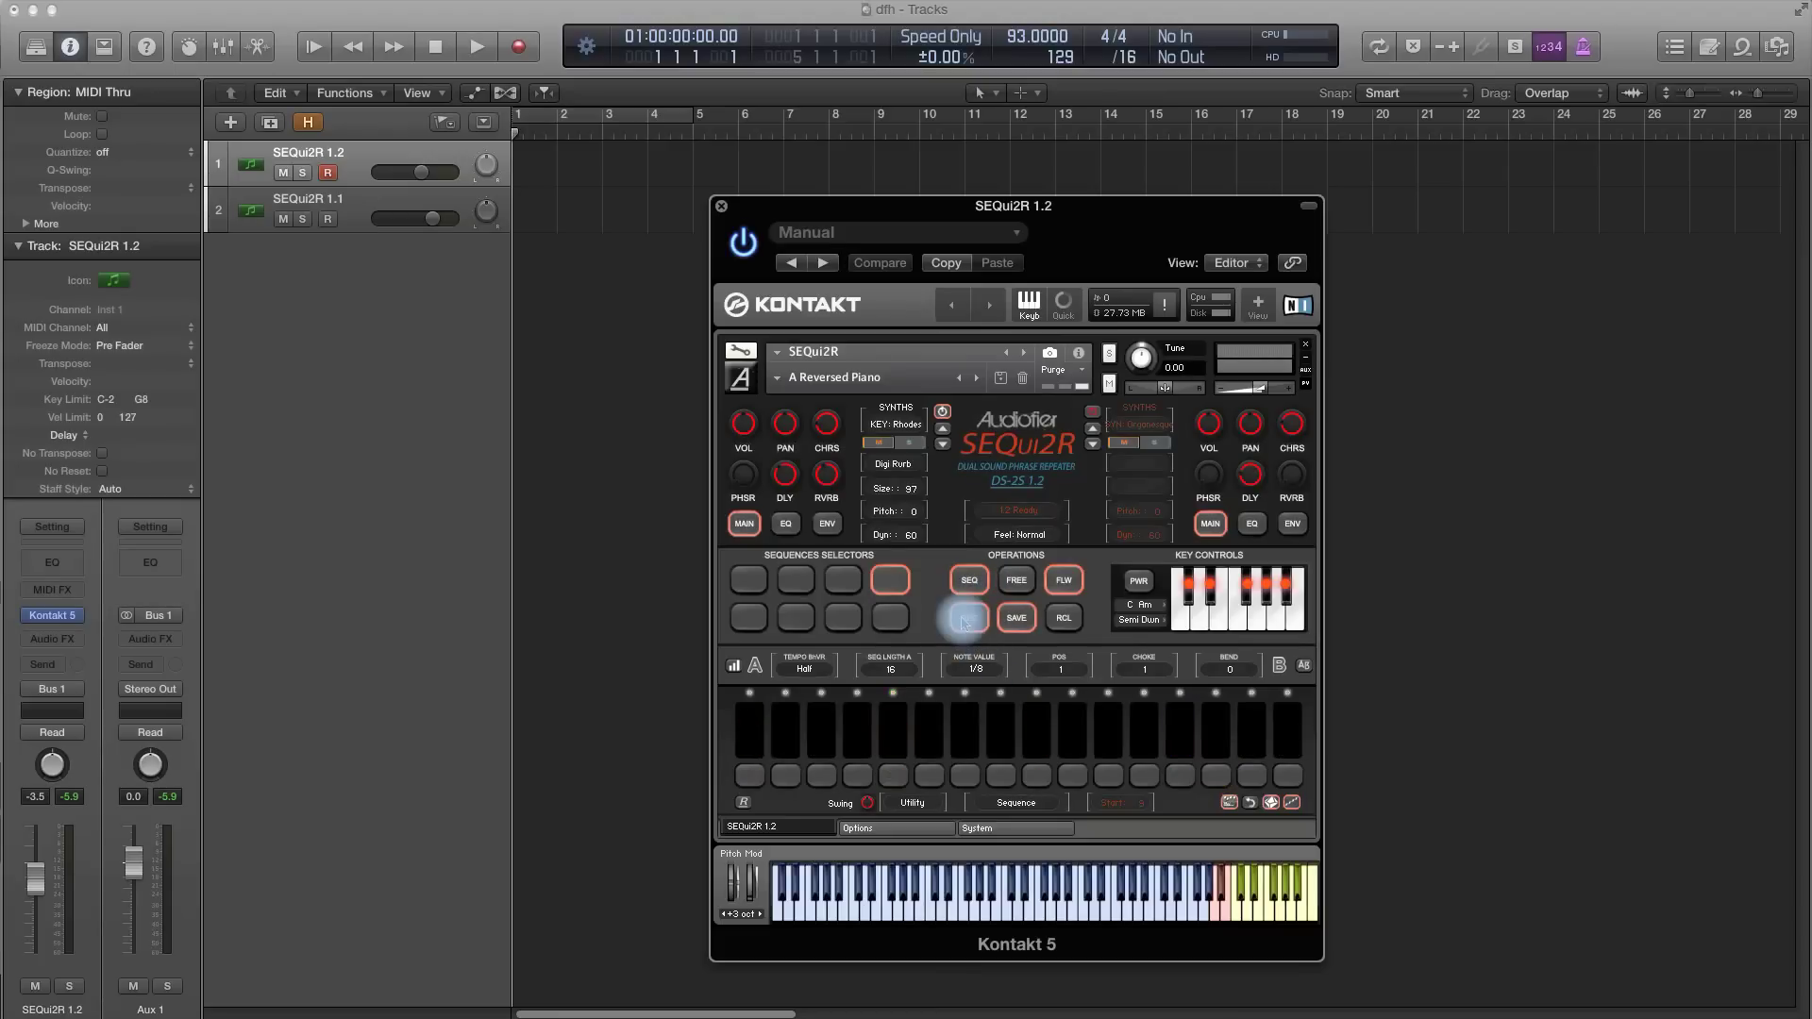
left_click(977, 669)
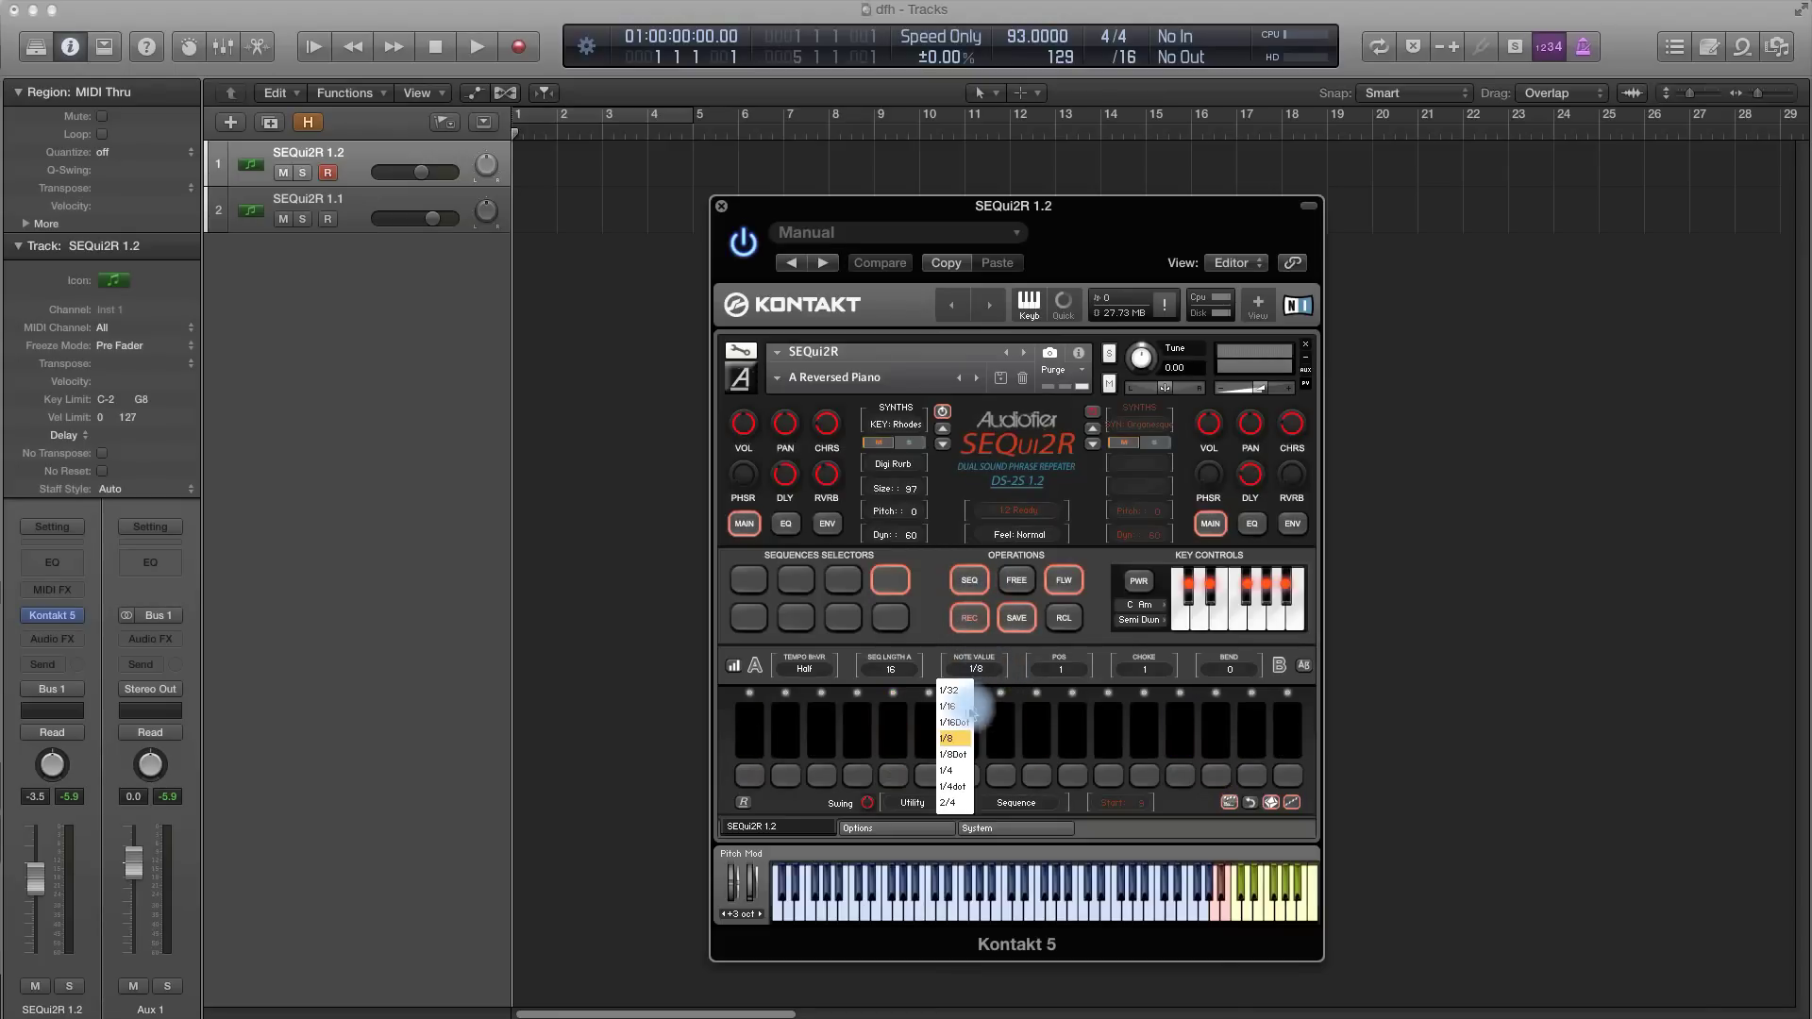
left_click(951, 706)
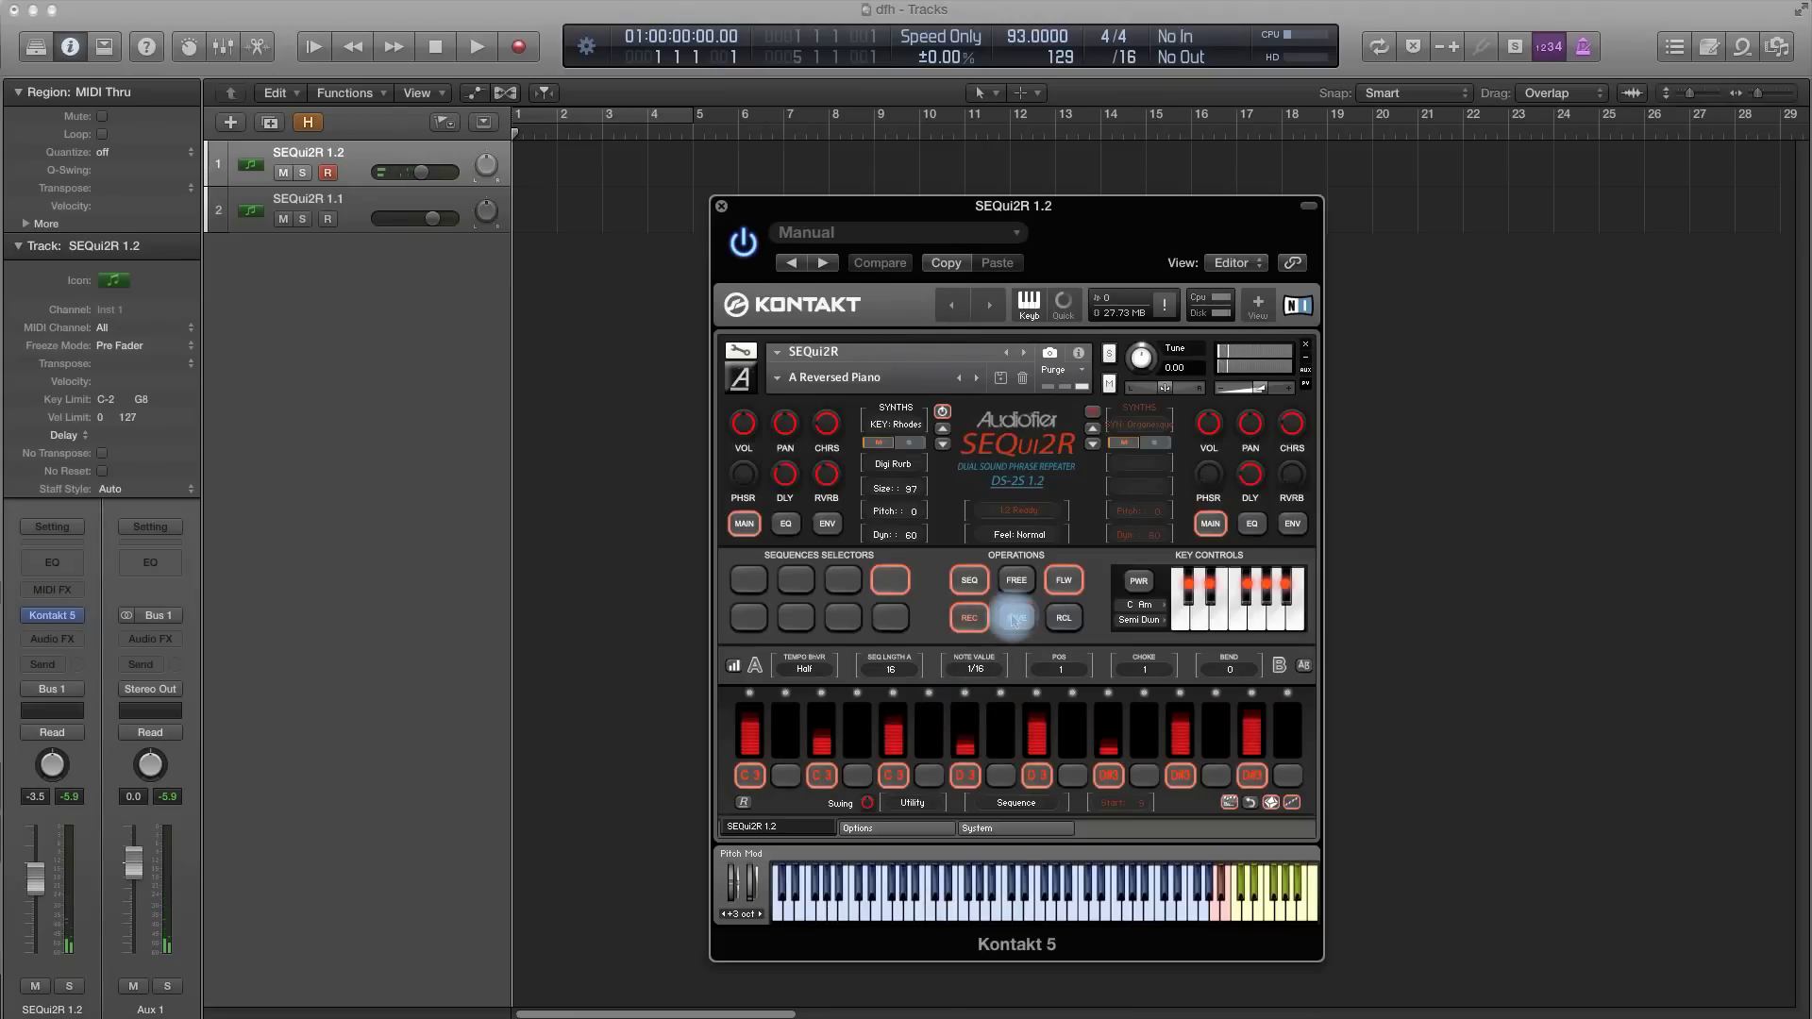
left_click(1015, 619)
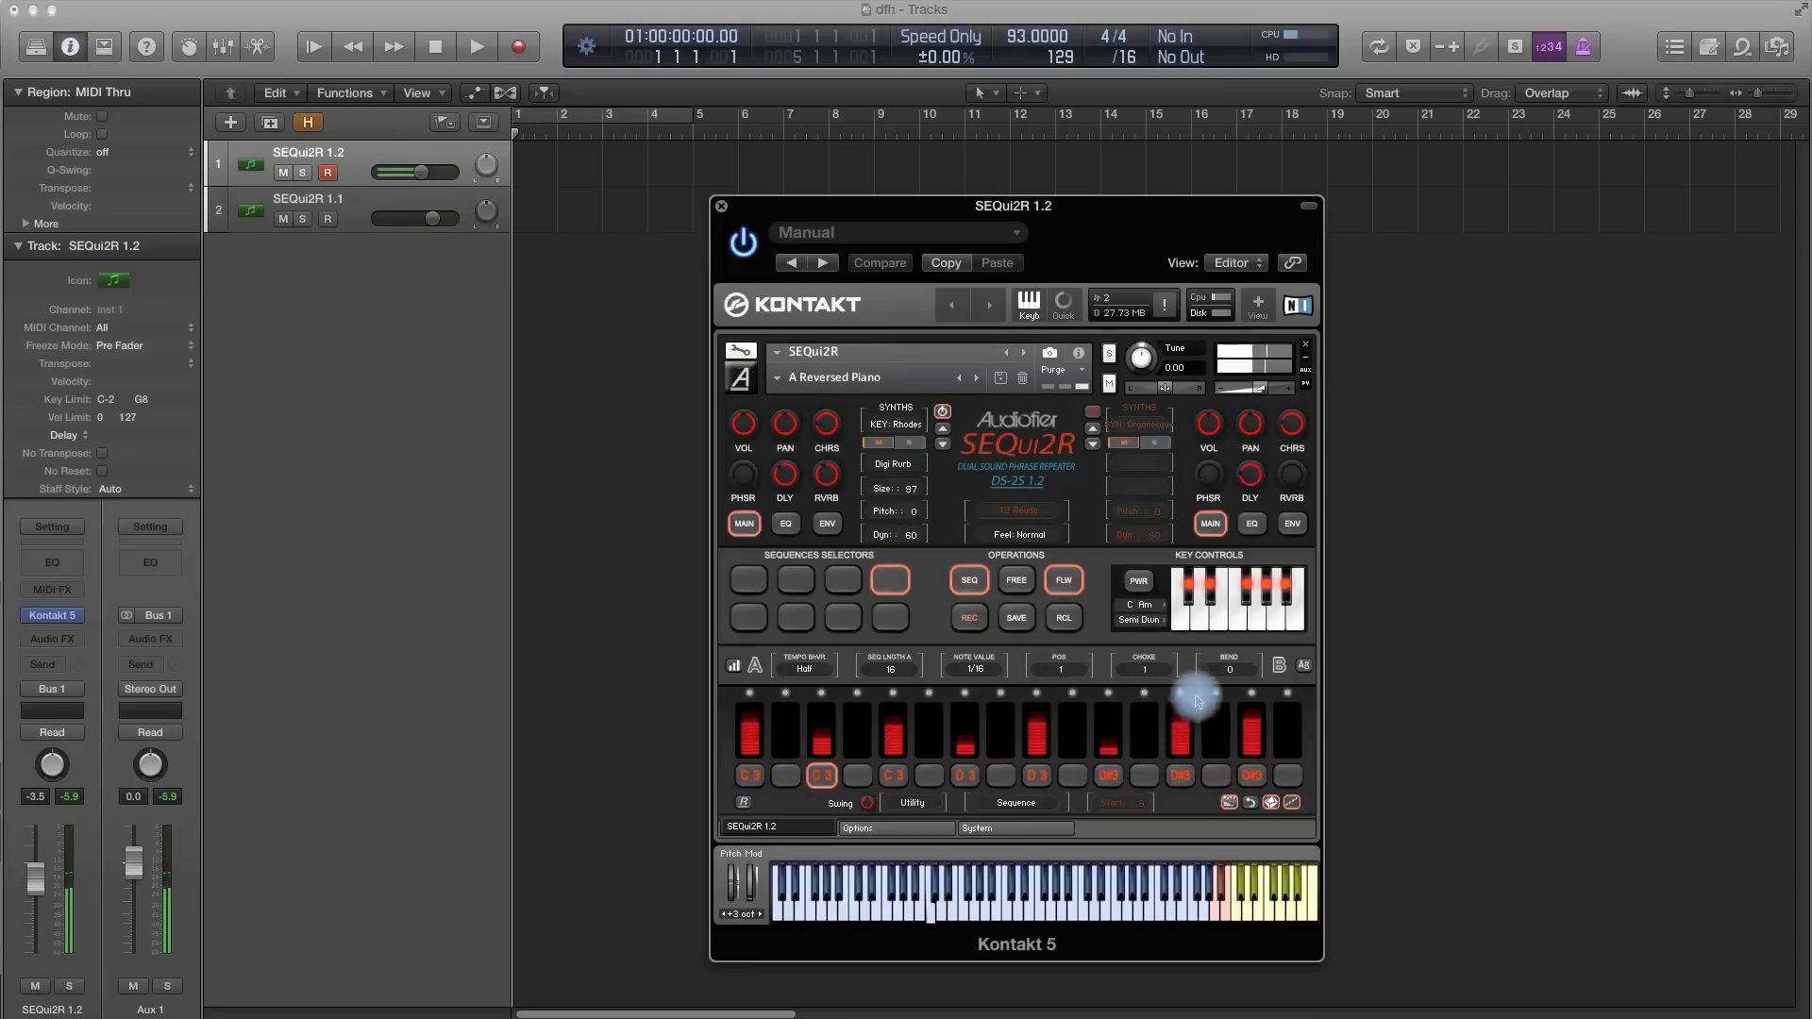
Enable reverse on step 15 of the new sequence and play it in FREE mode.
left_click(1253, 696)
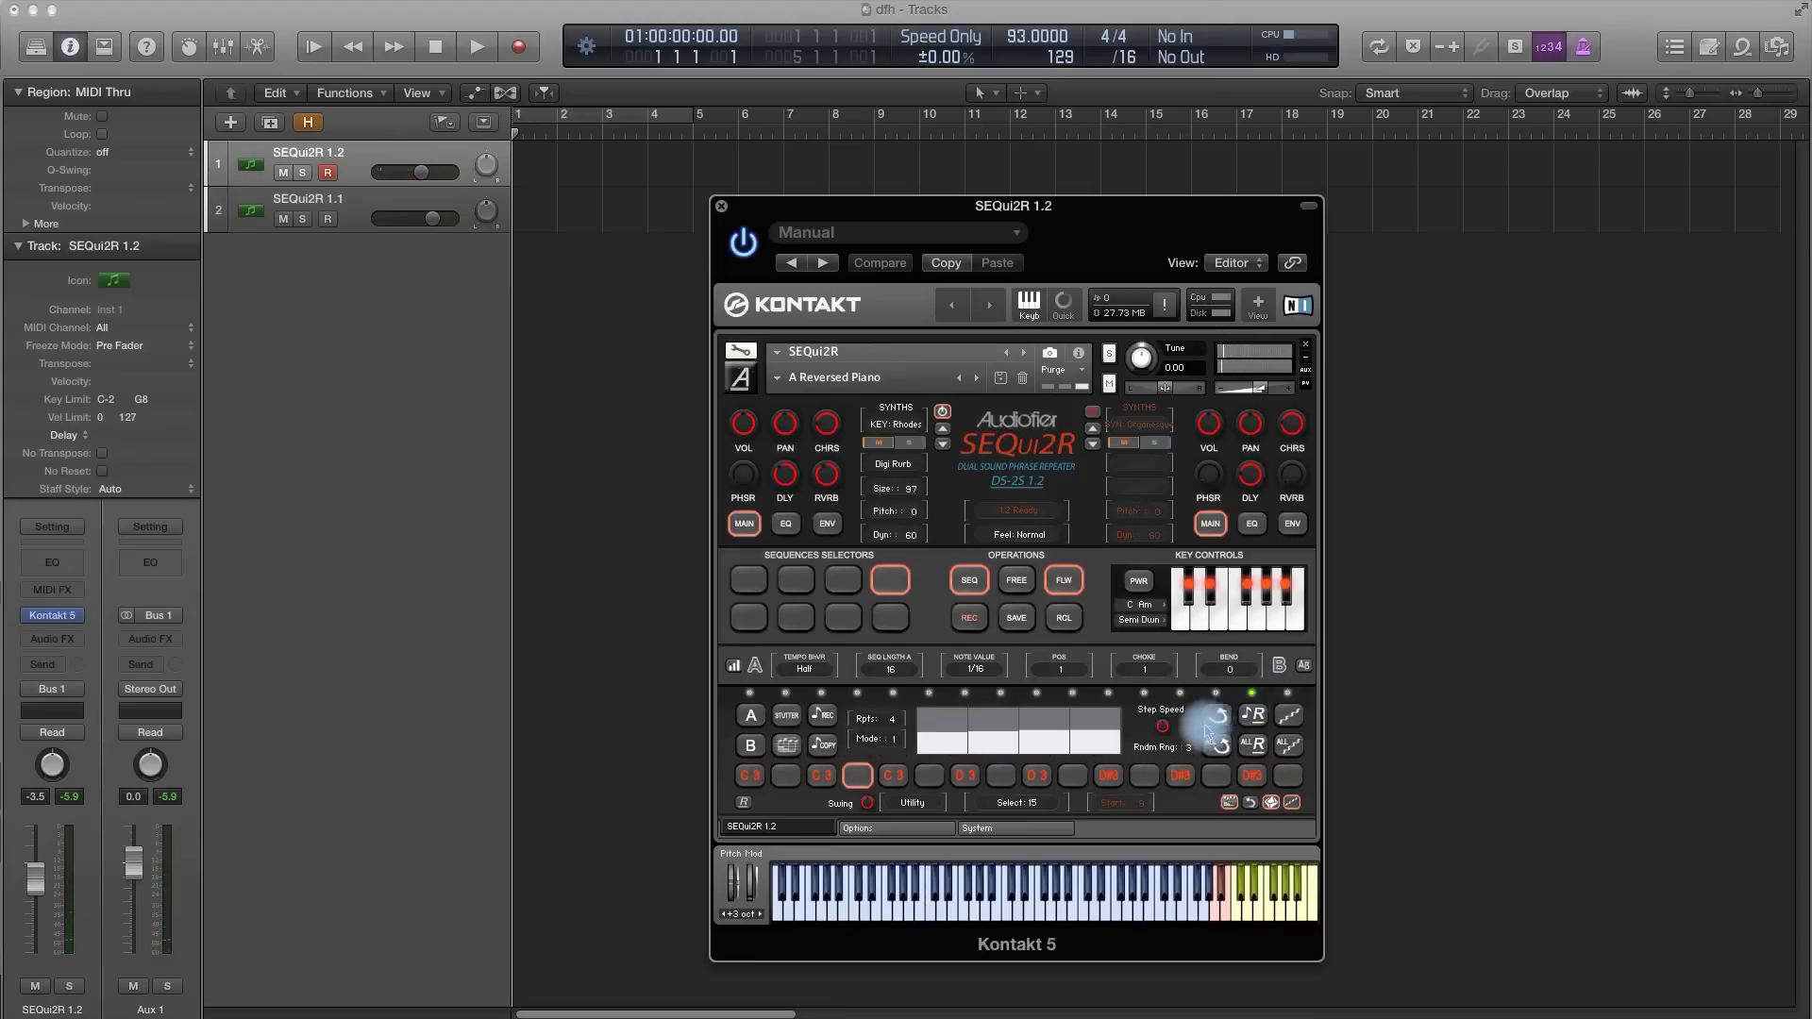
left_click(1248, 801)
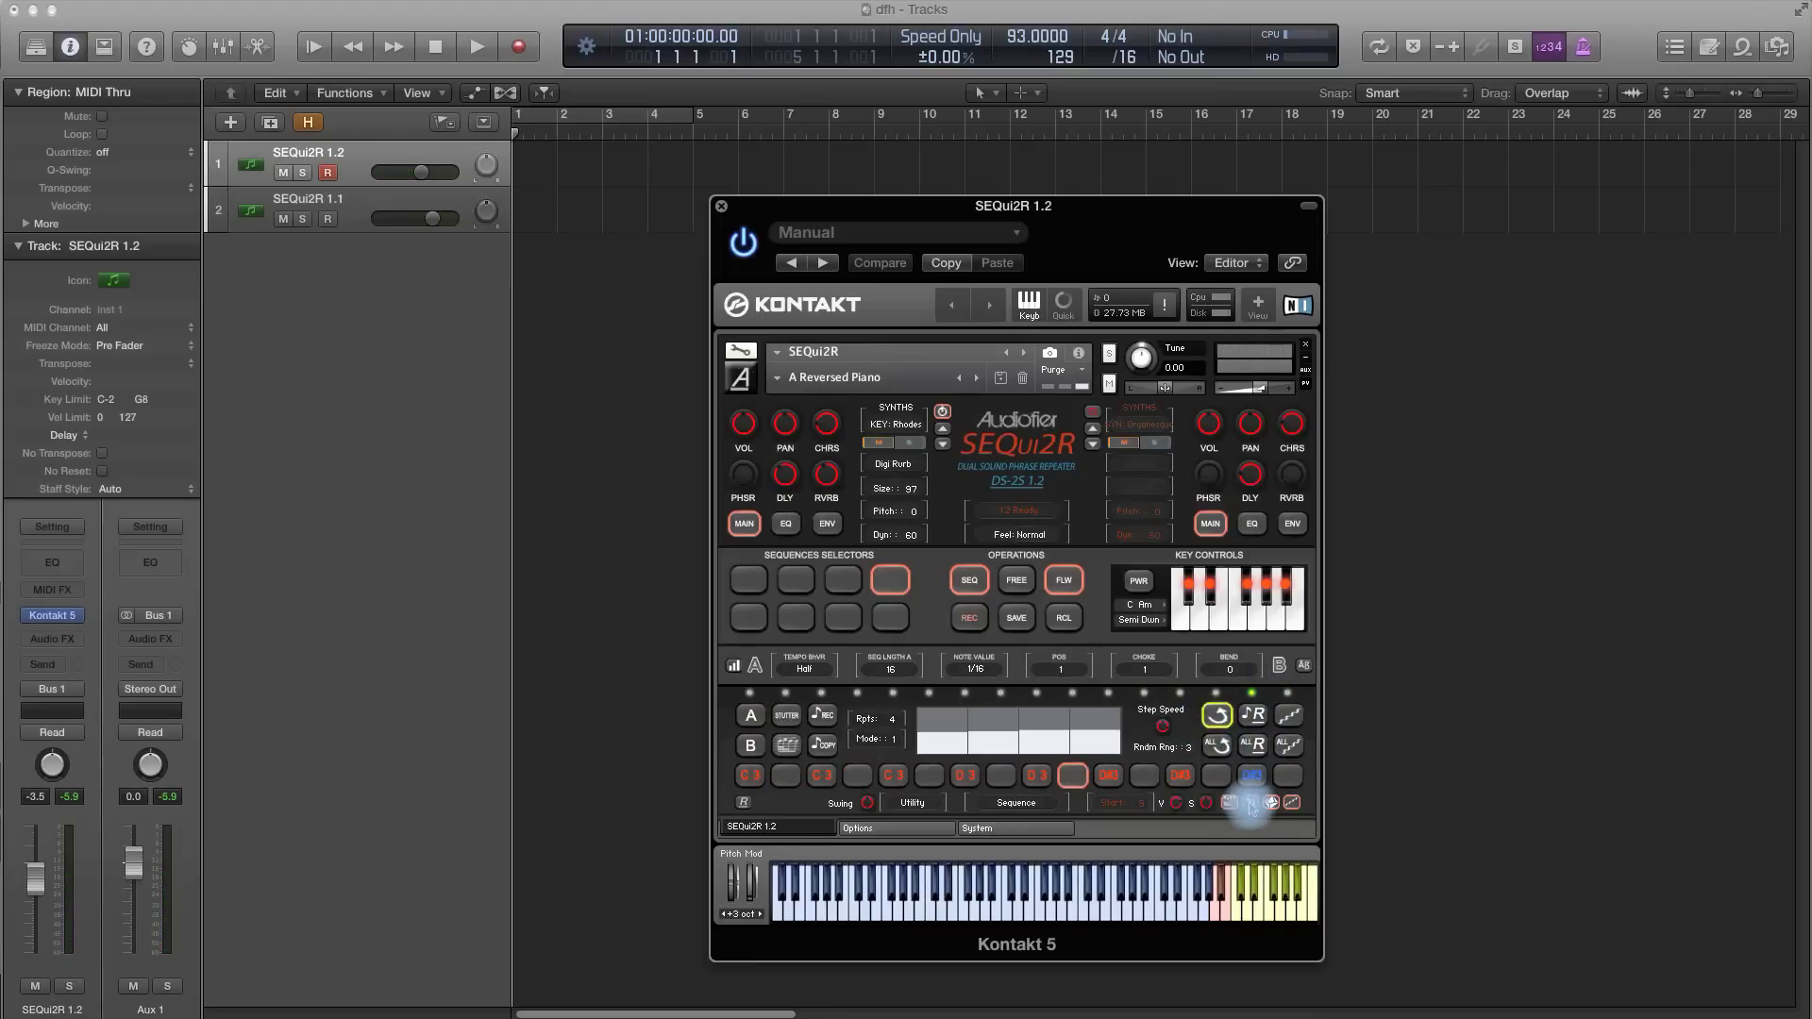
left_click(1016, 581)
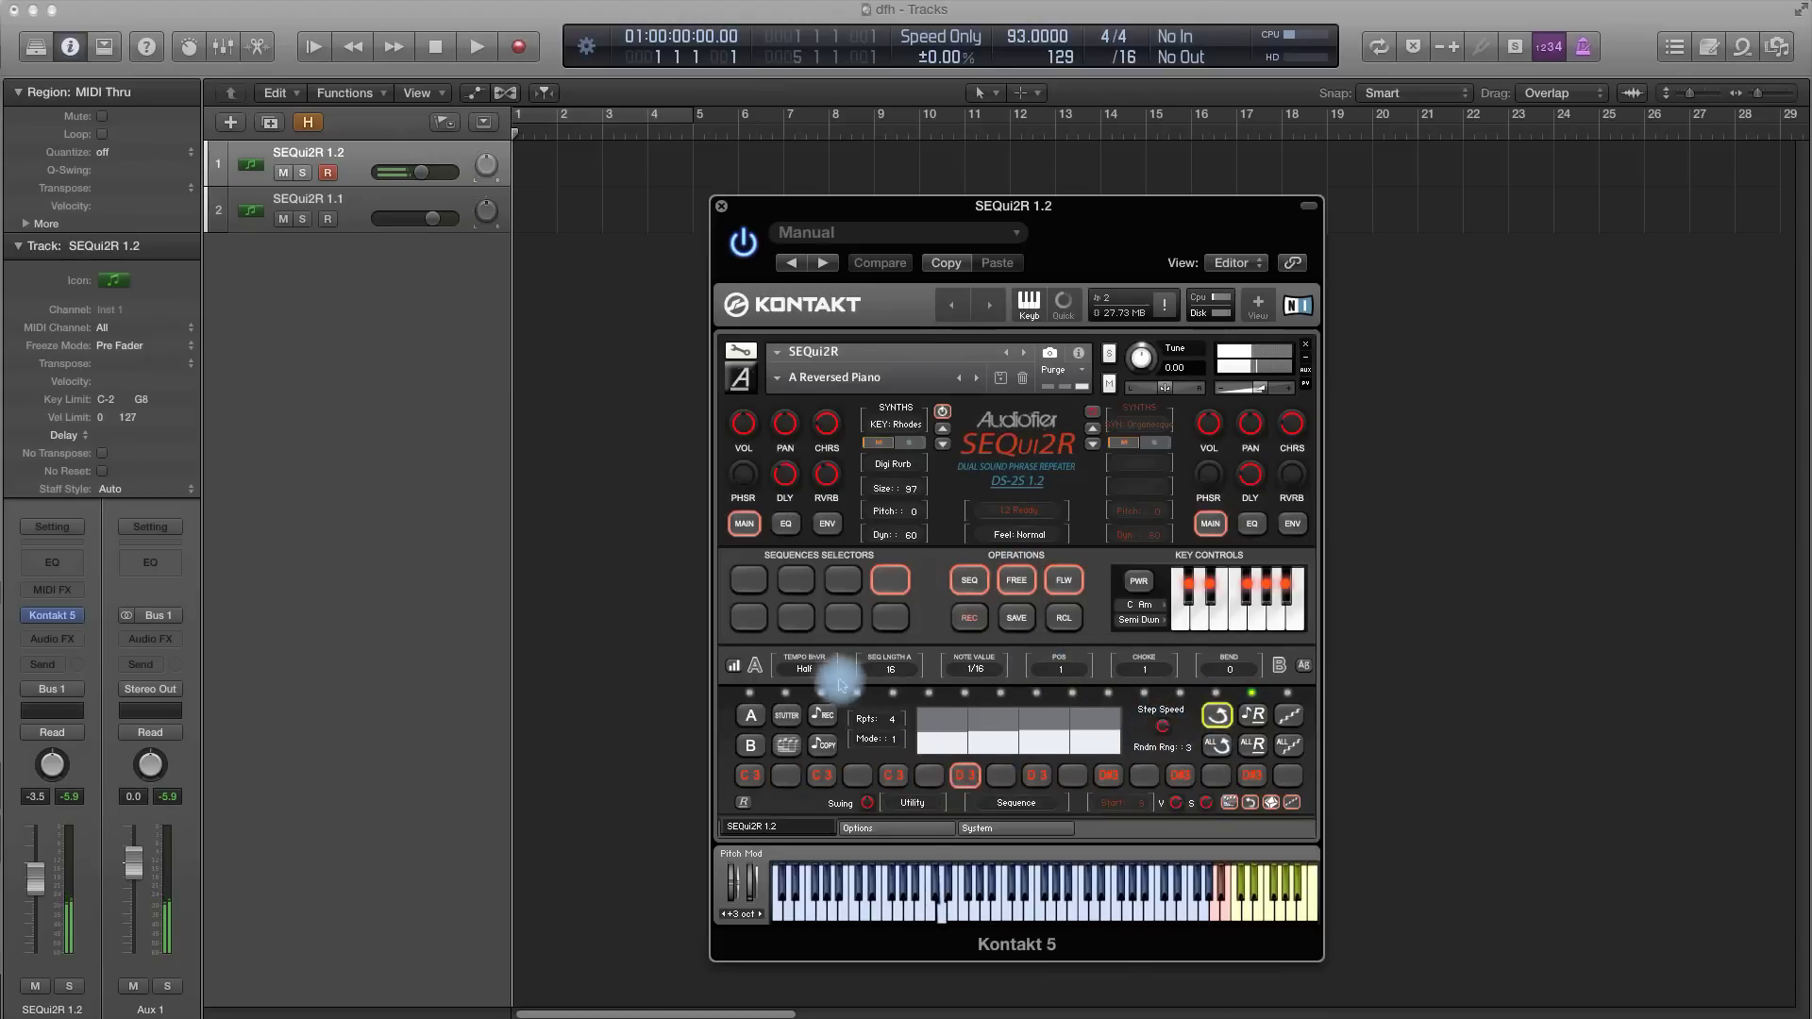
Load the V1_2 snapshot Kick& Reverse and turn off its reverse playback.
left_click(779, 377)
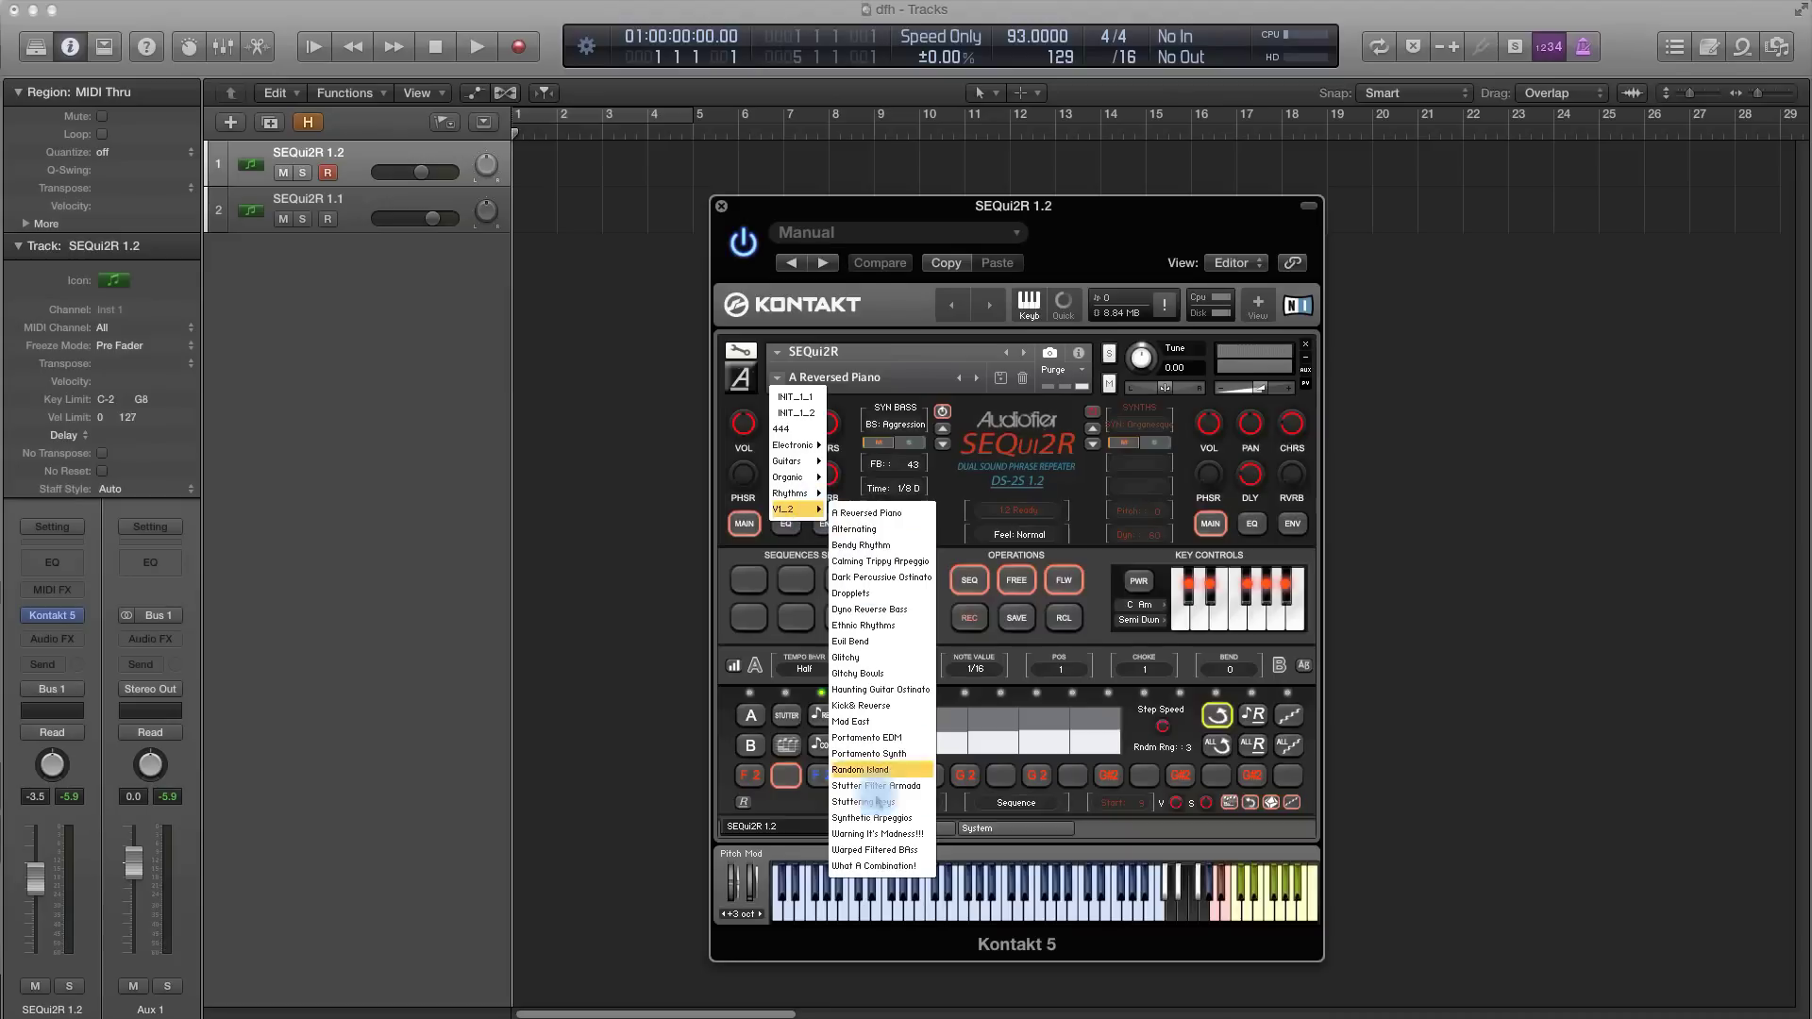
left_click(870, 706)
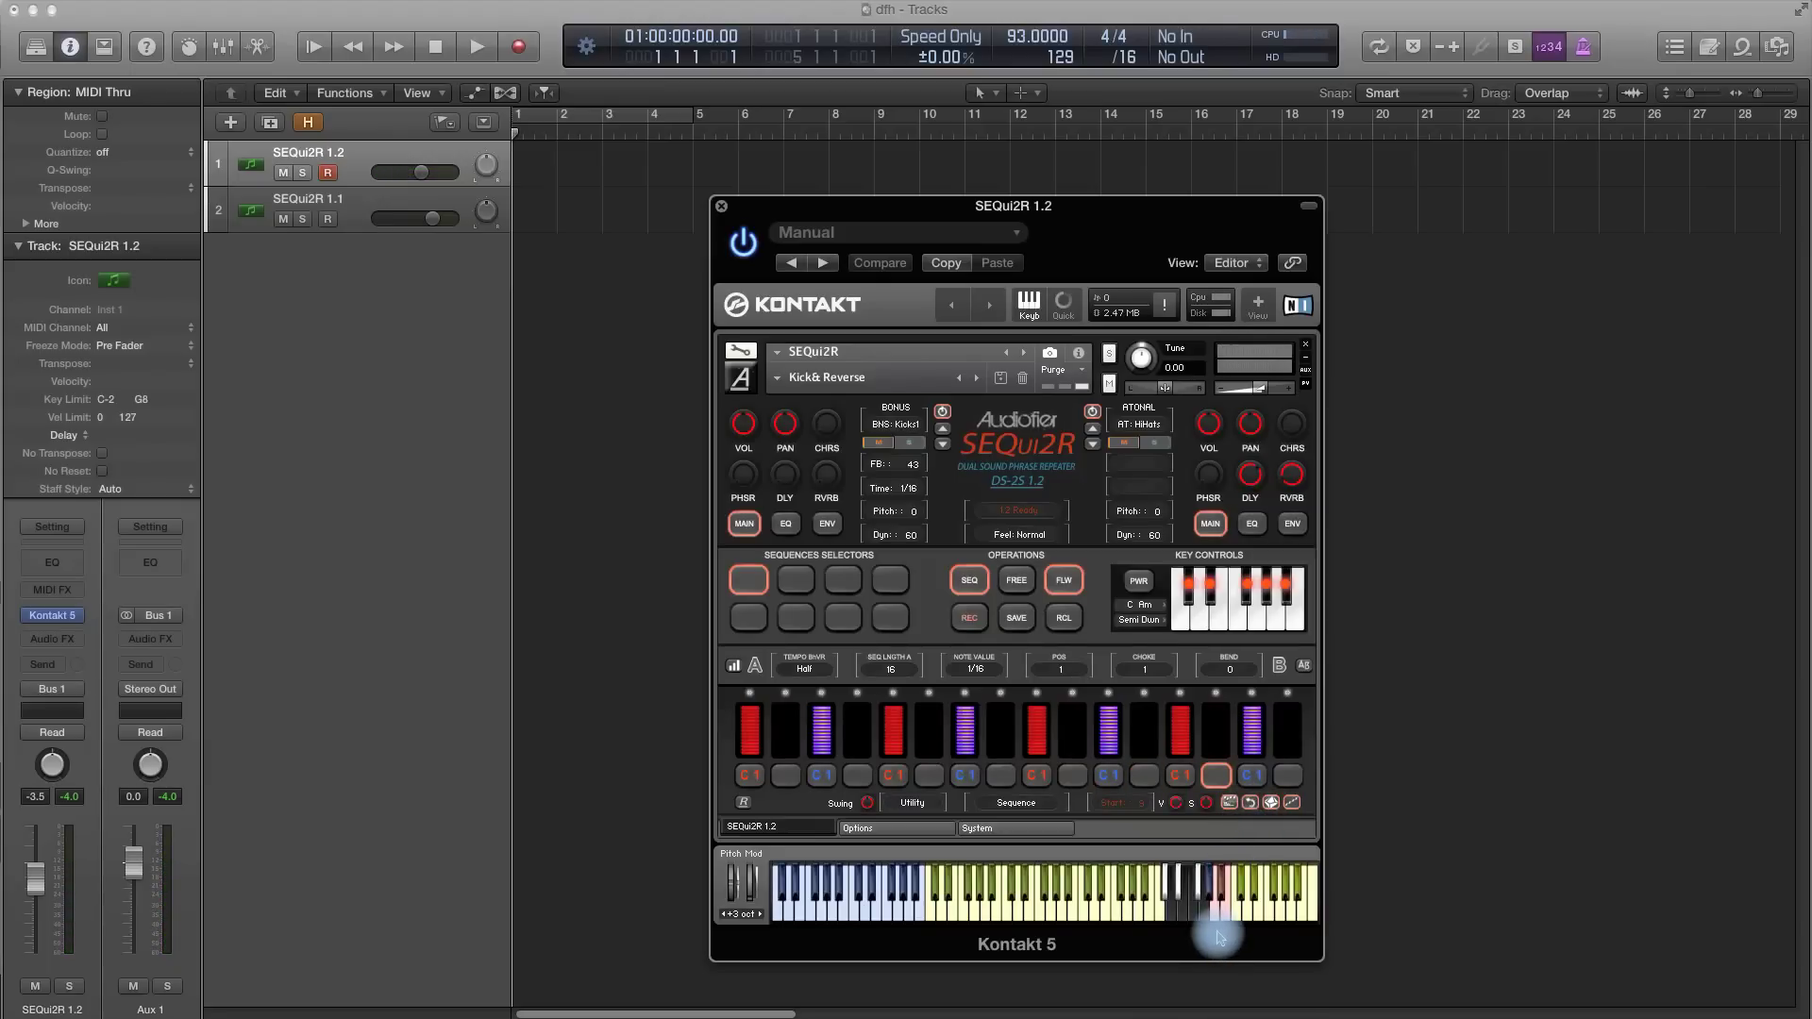
left_click(1251, 804)
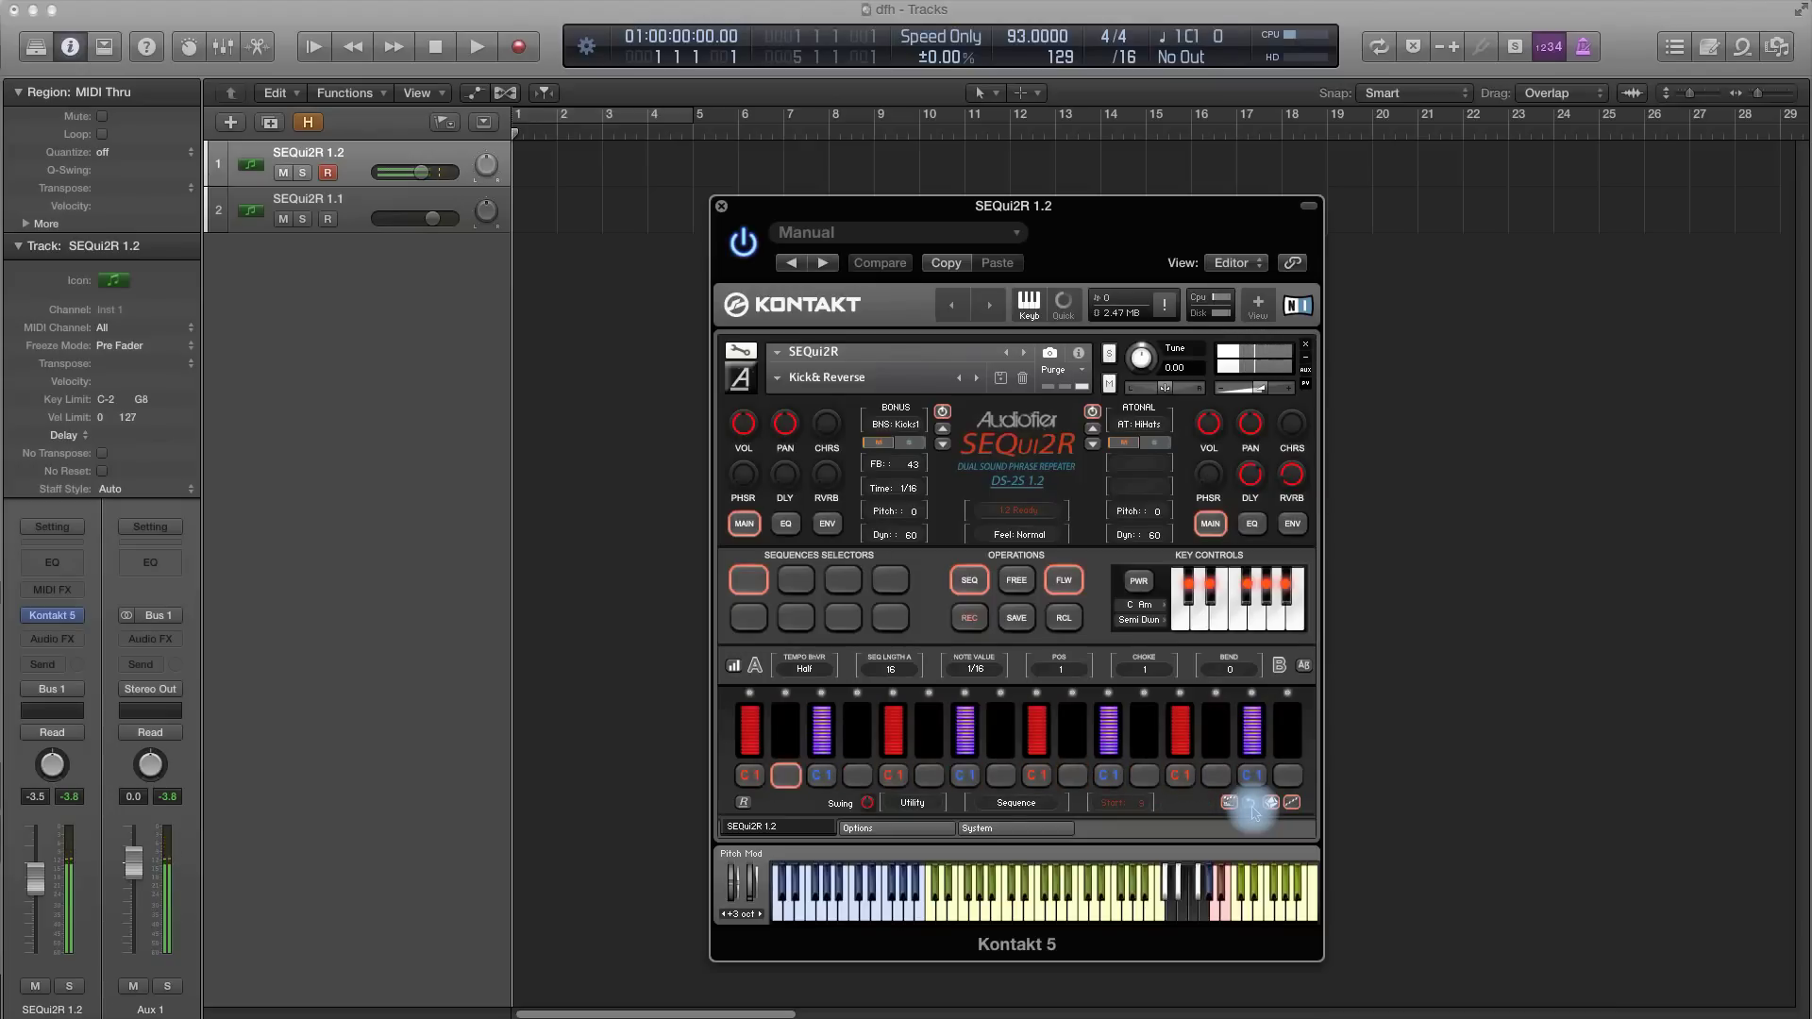
Adjust the envelope sustain of sound A in snapshot INIT_1_2 while playing its sequence.
left_click(1252, 710)
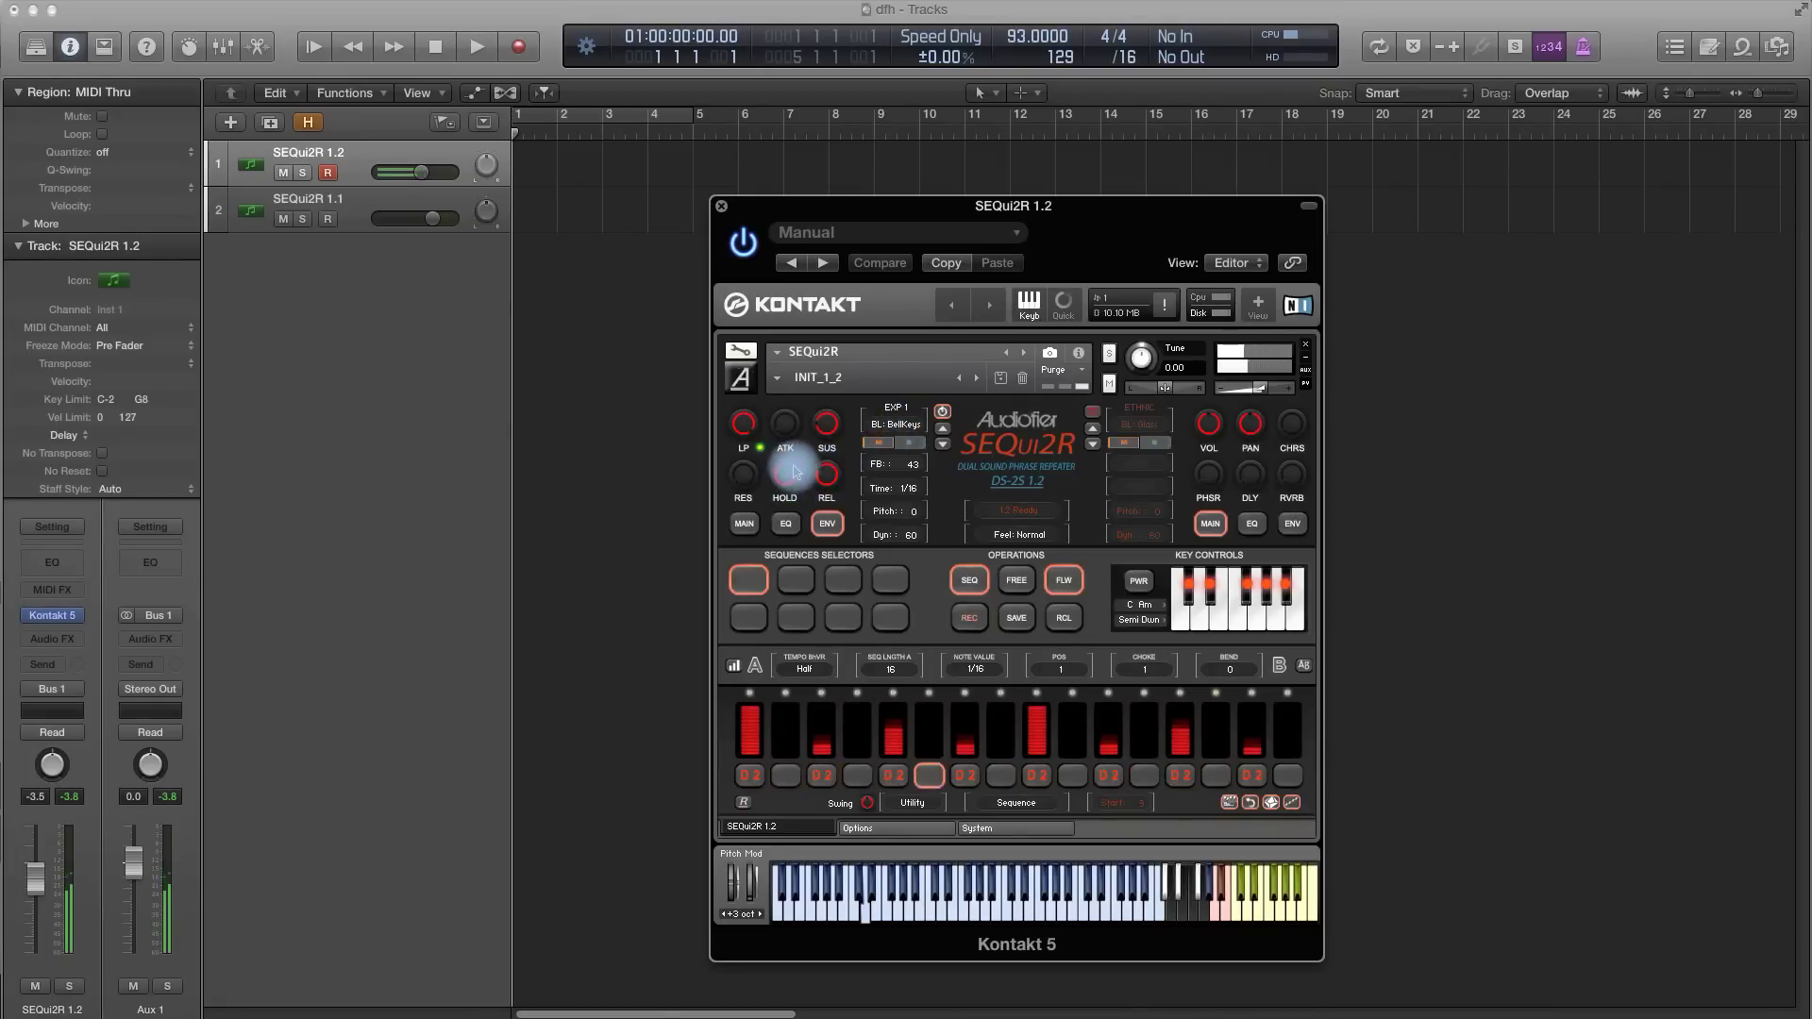
mouse_move(827, 412)
left_mouse_down()
mouse_move(828, 481)
mouse_move(827, 429)
left_mouse_up()
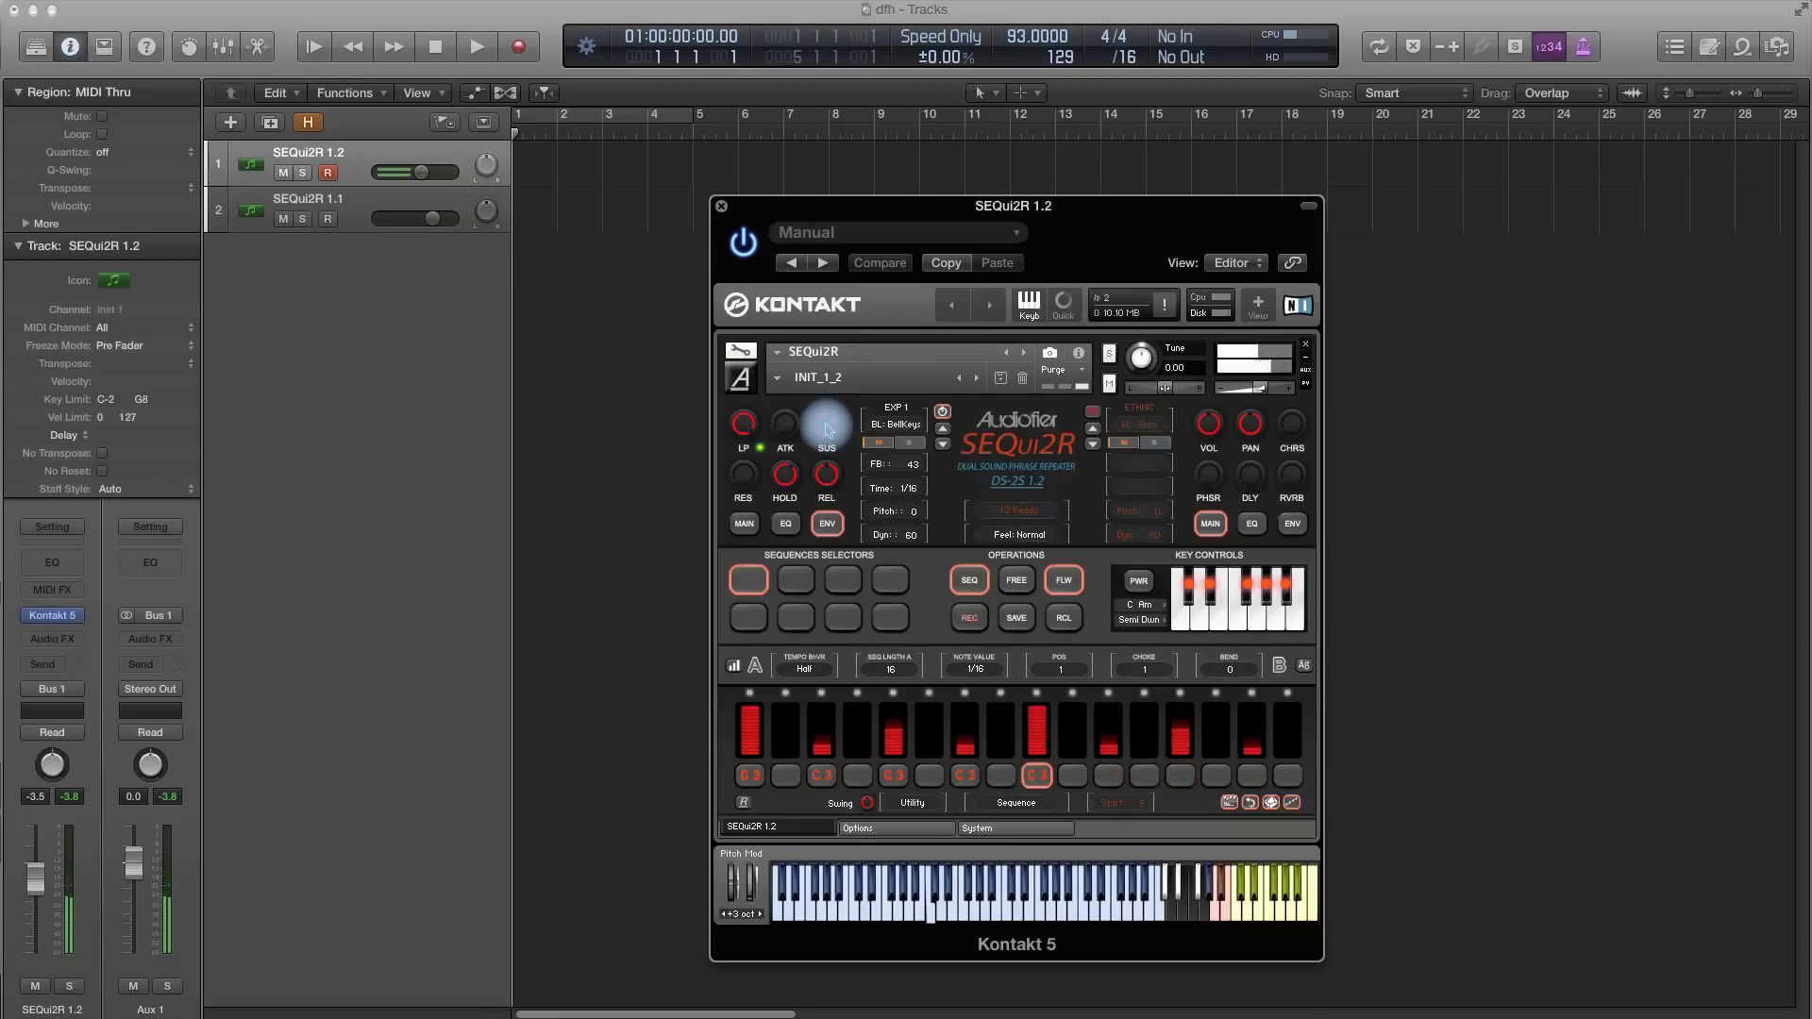
left_click(1045, 752)
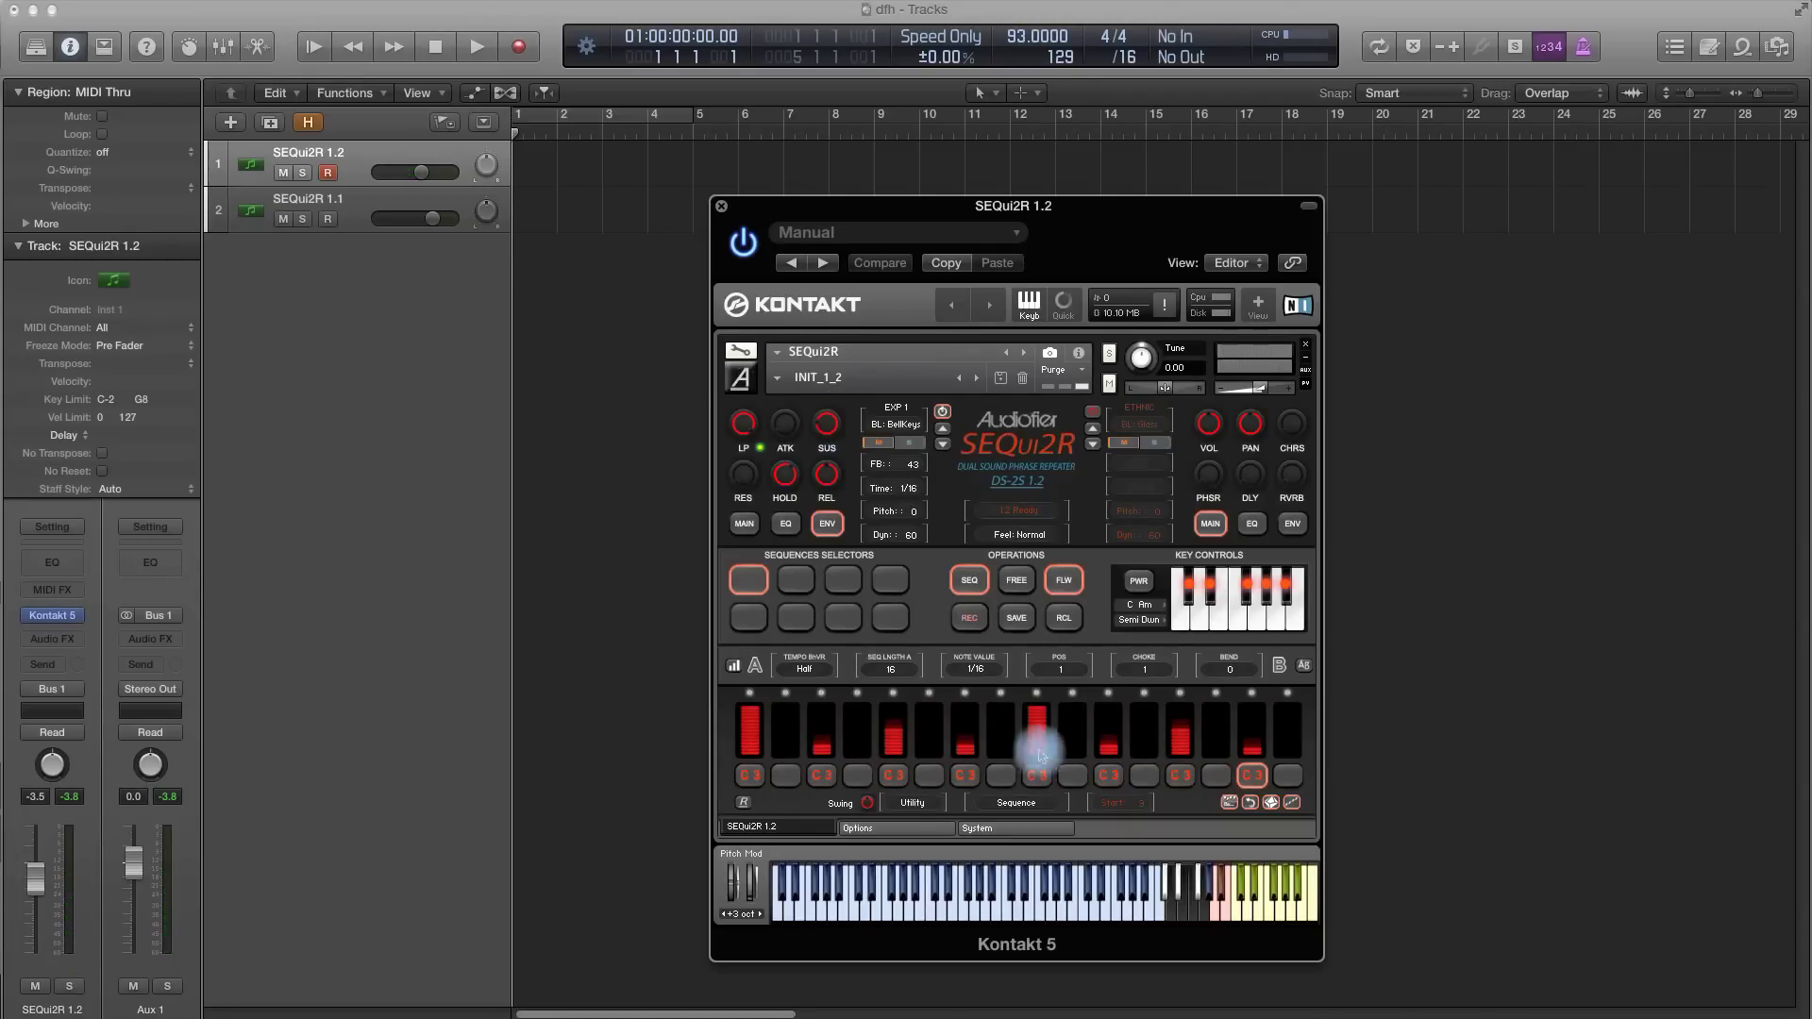
Enable stutter on step 9 of the sequence, with stutter mode 0 and 2 repeats.
left_click(1037, 694)
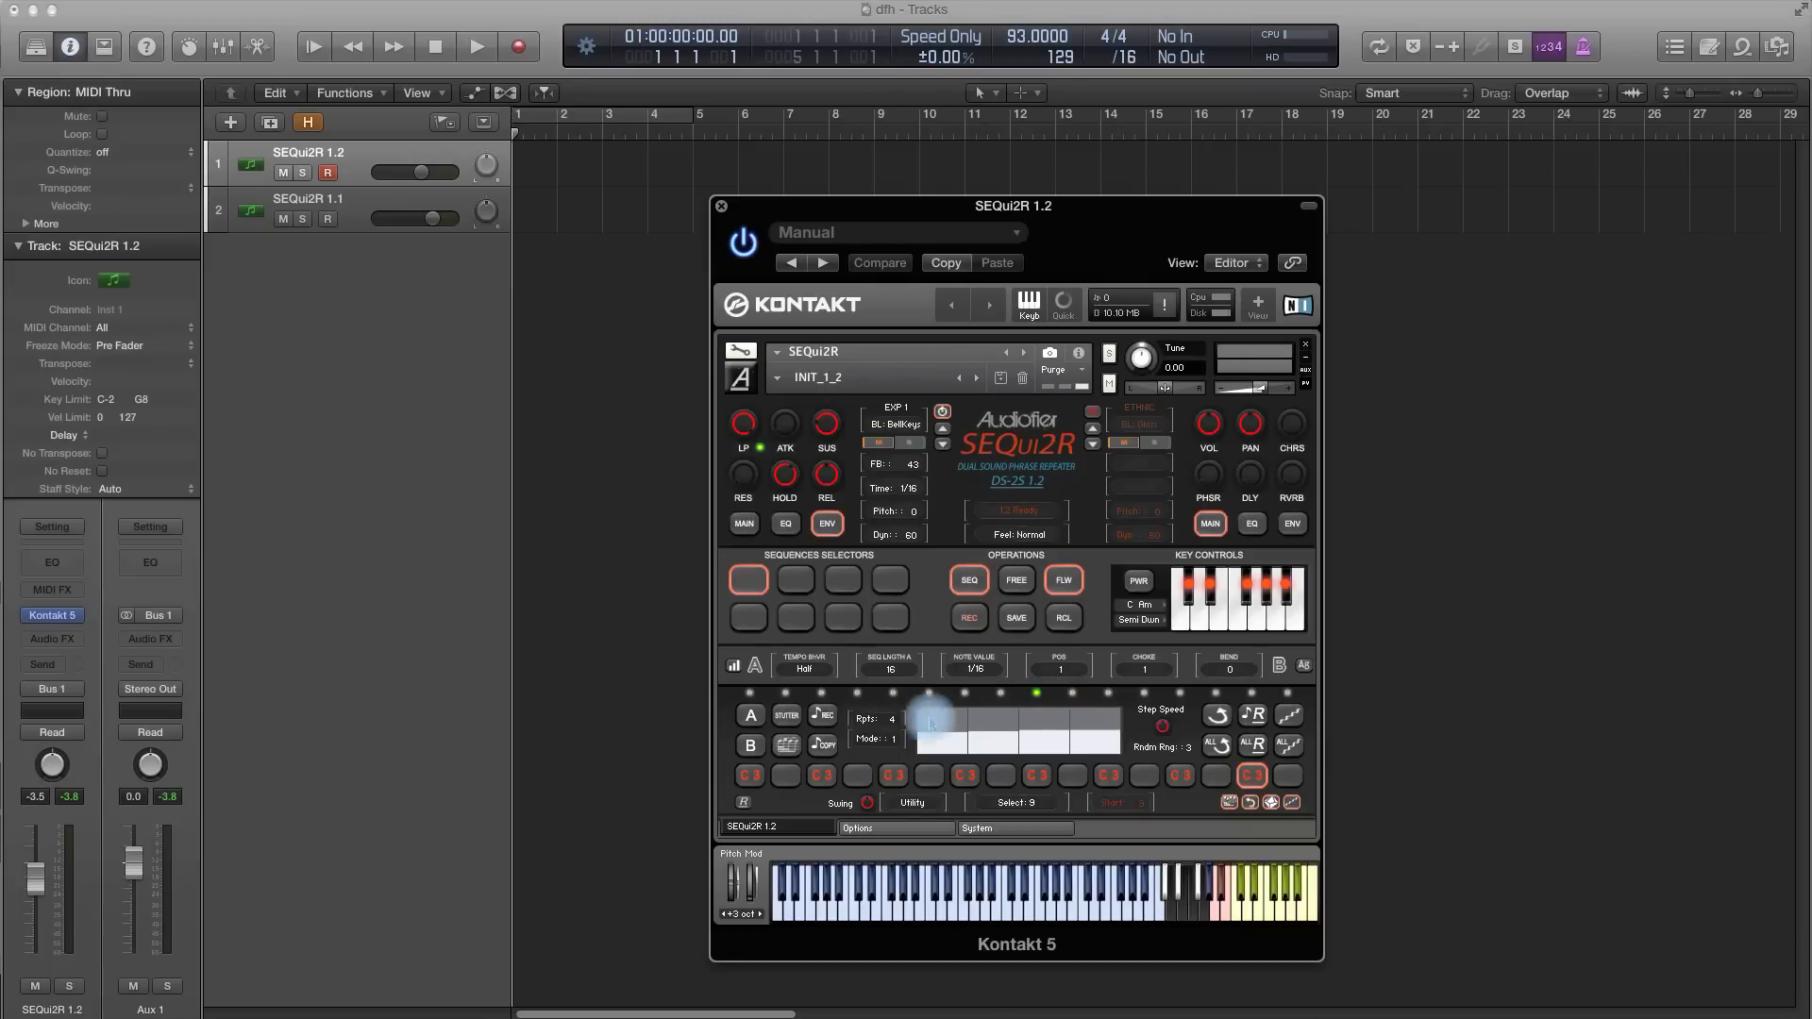
left_click(784, 717)
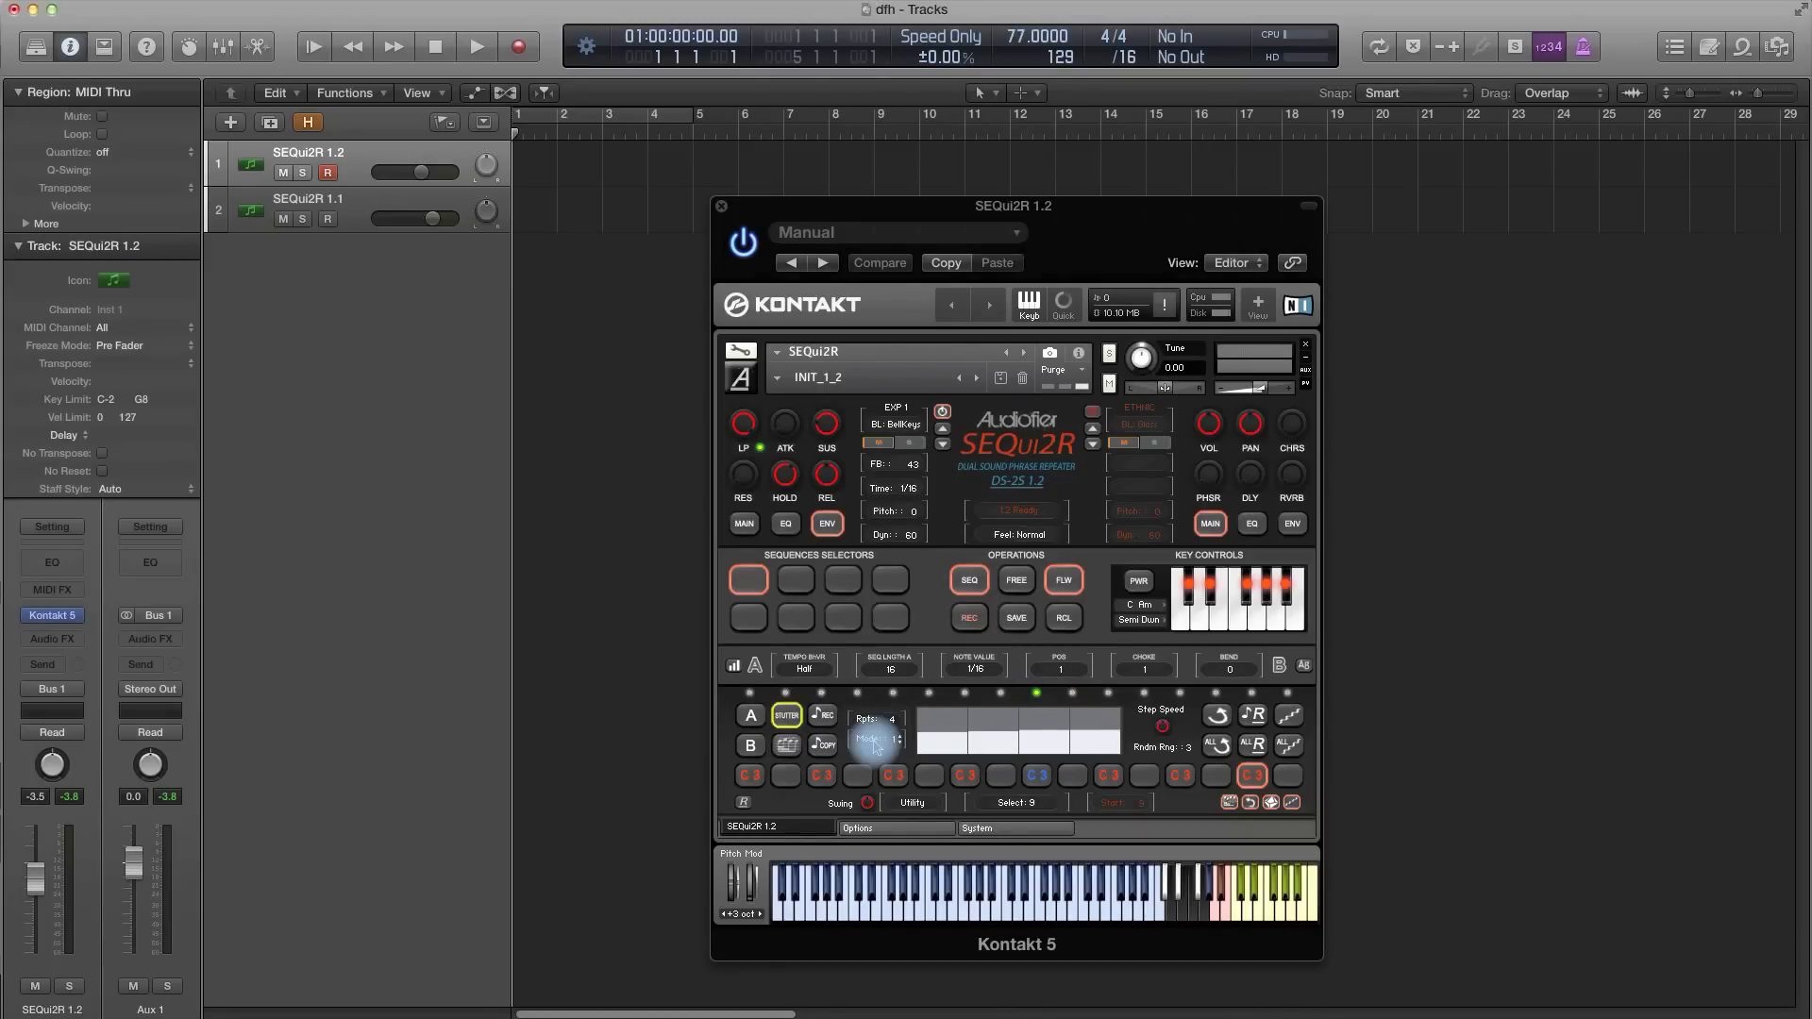
left_click(896, 748)
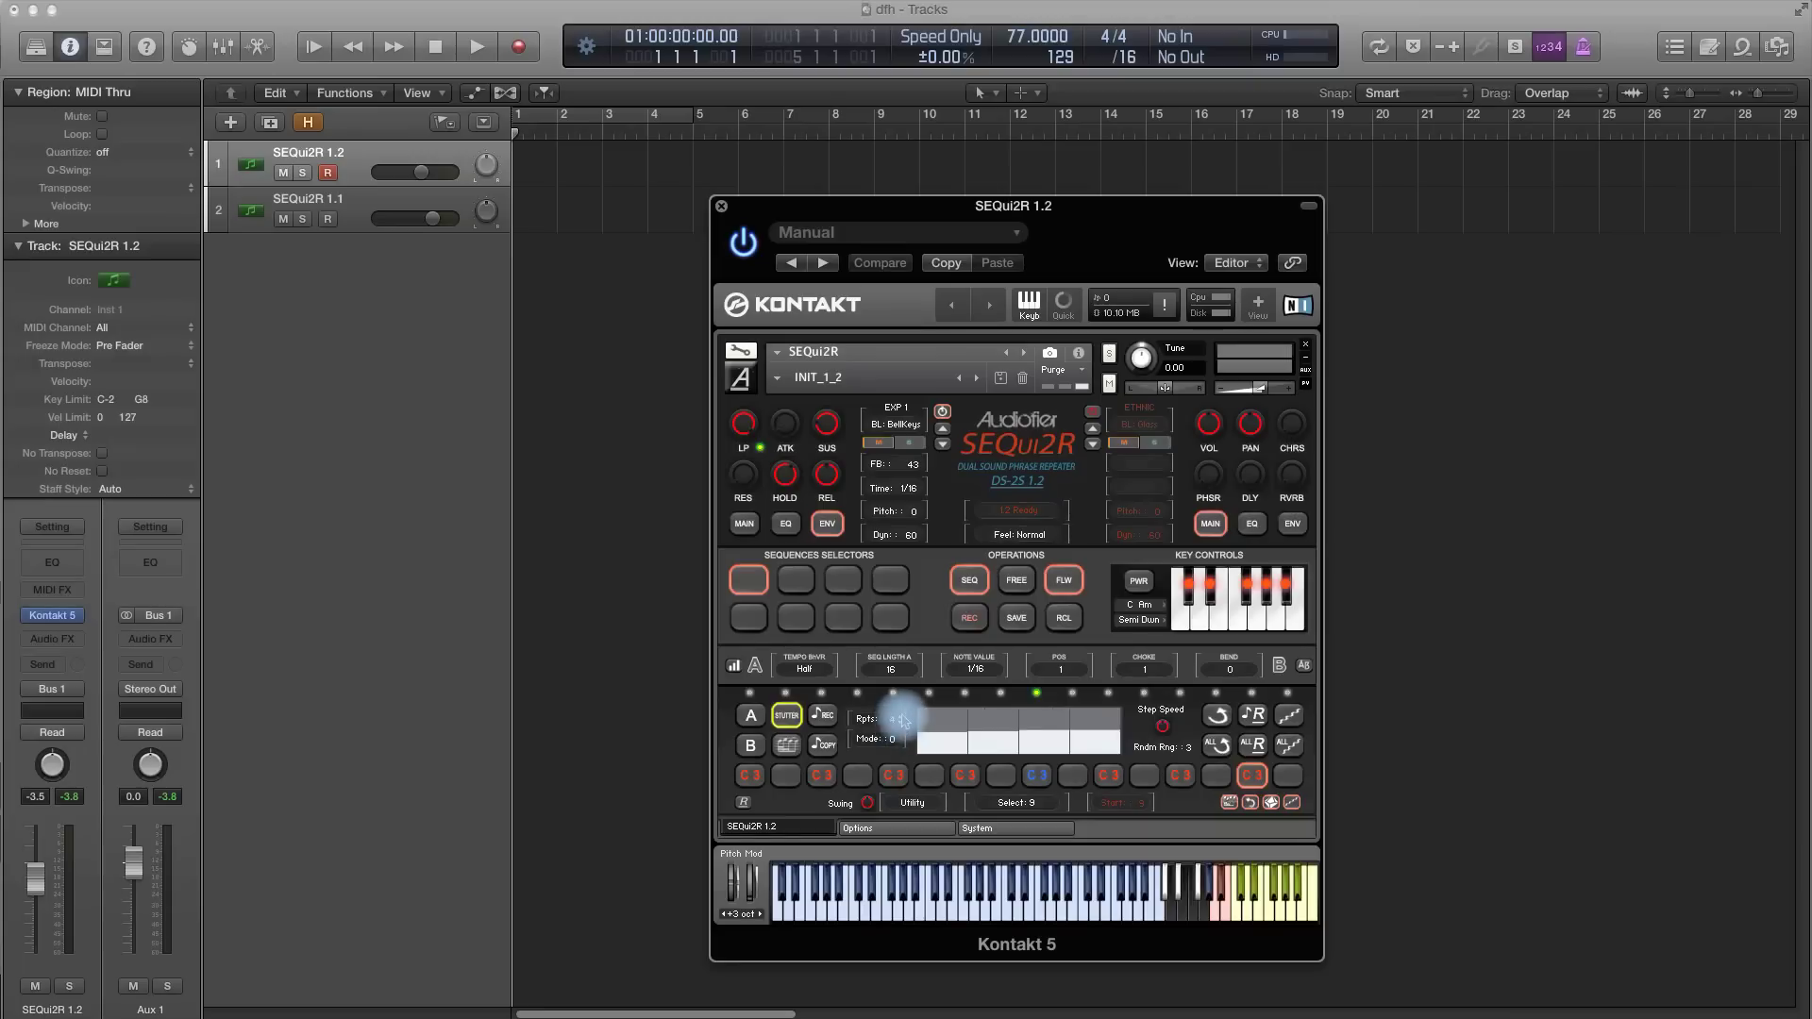
left_click_drag(895, 733, 896, 728)
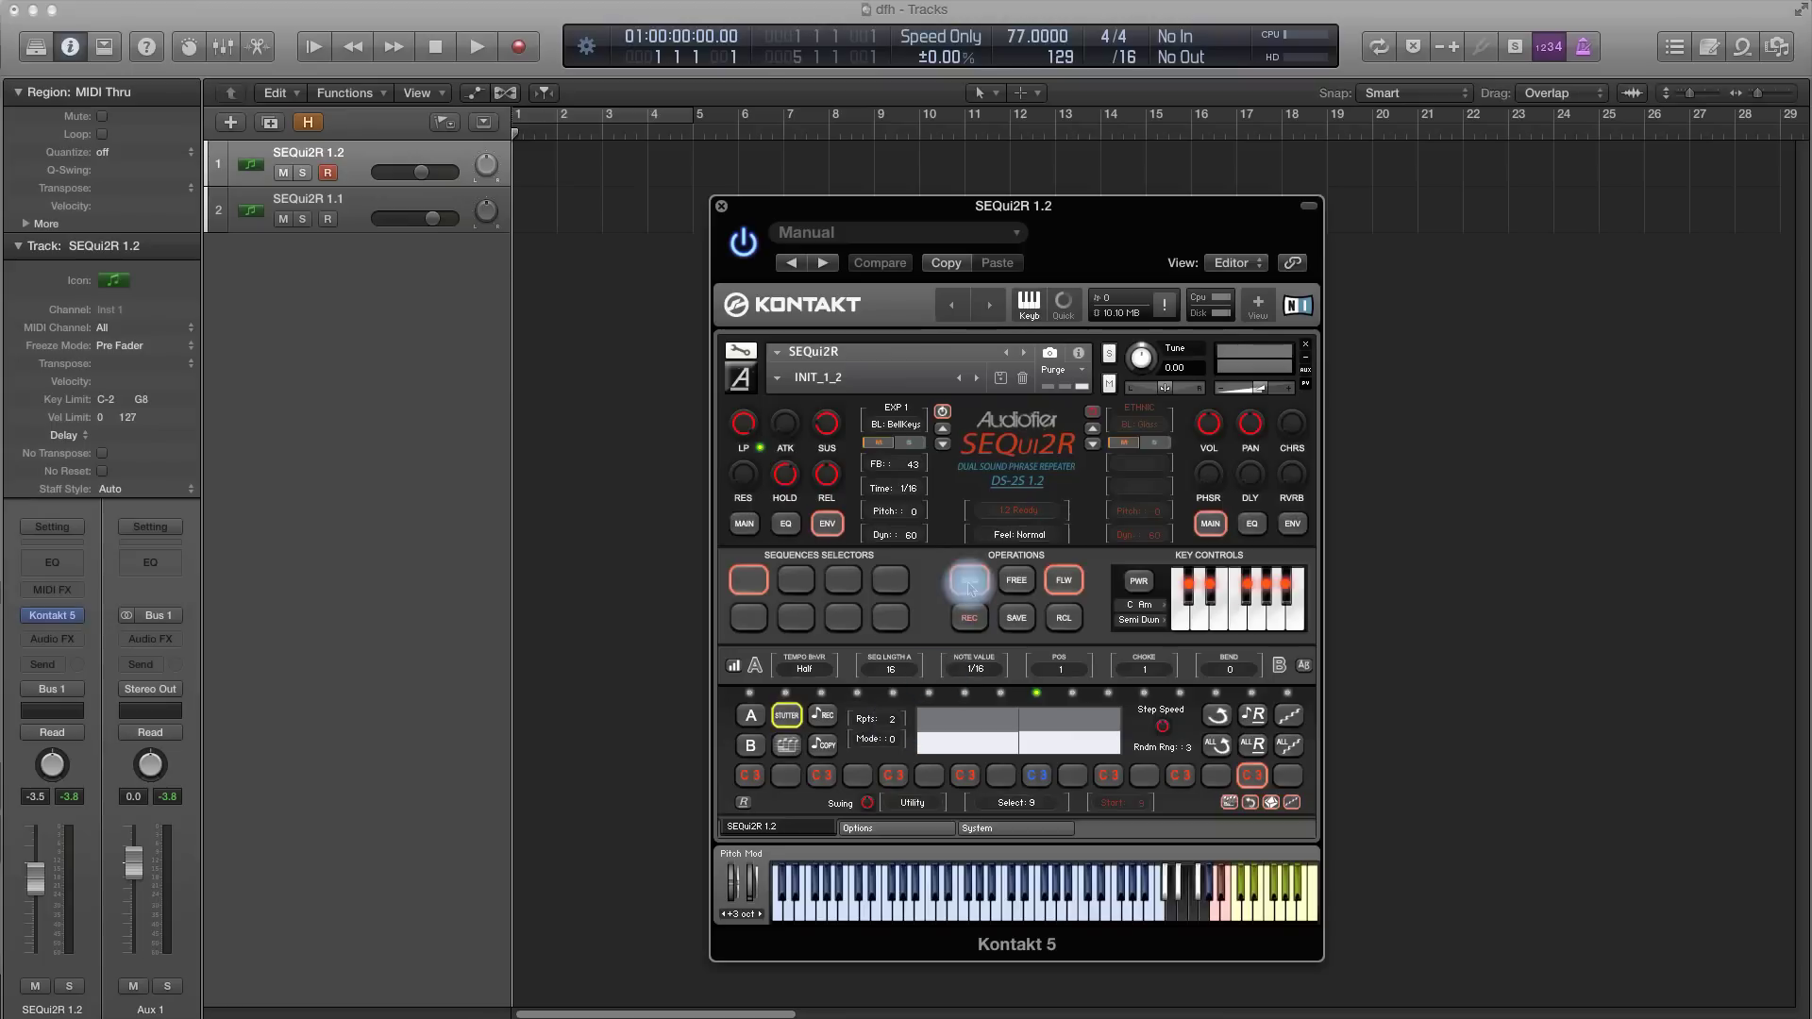
Play the sequence in FREE mode and raise step 9's stutter repeats to 6.
left_click(1019, 583)
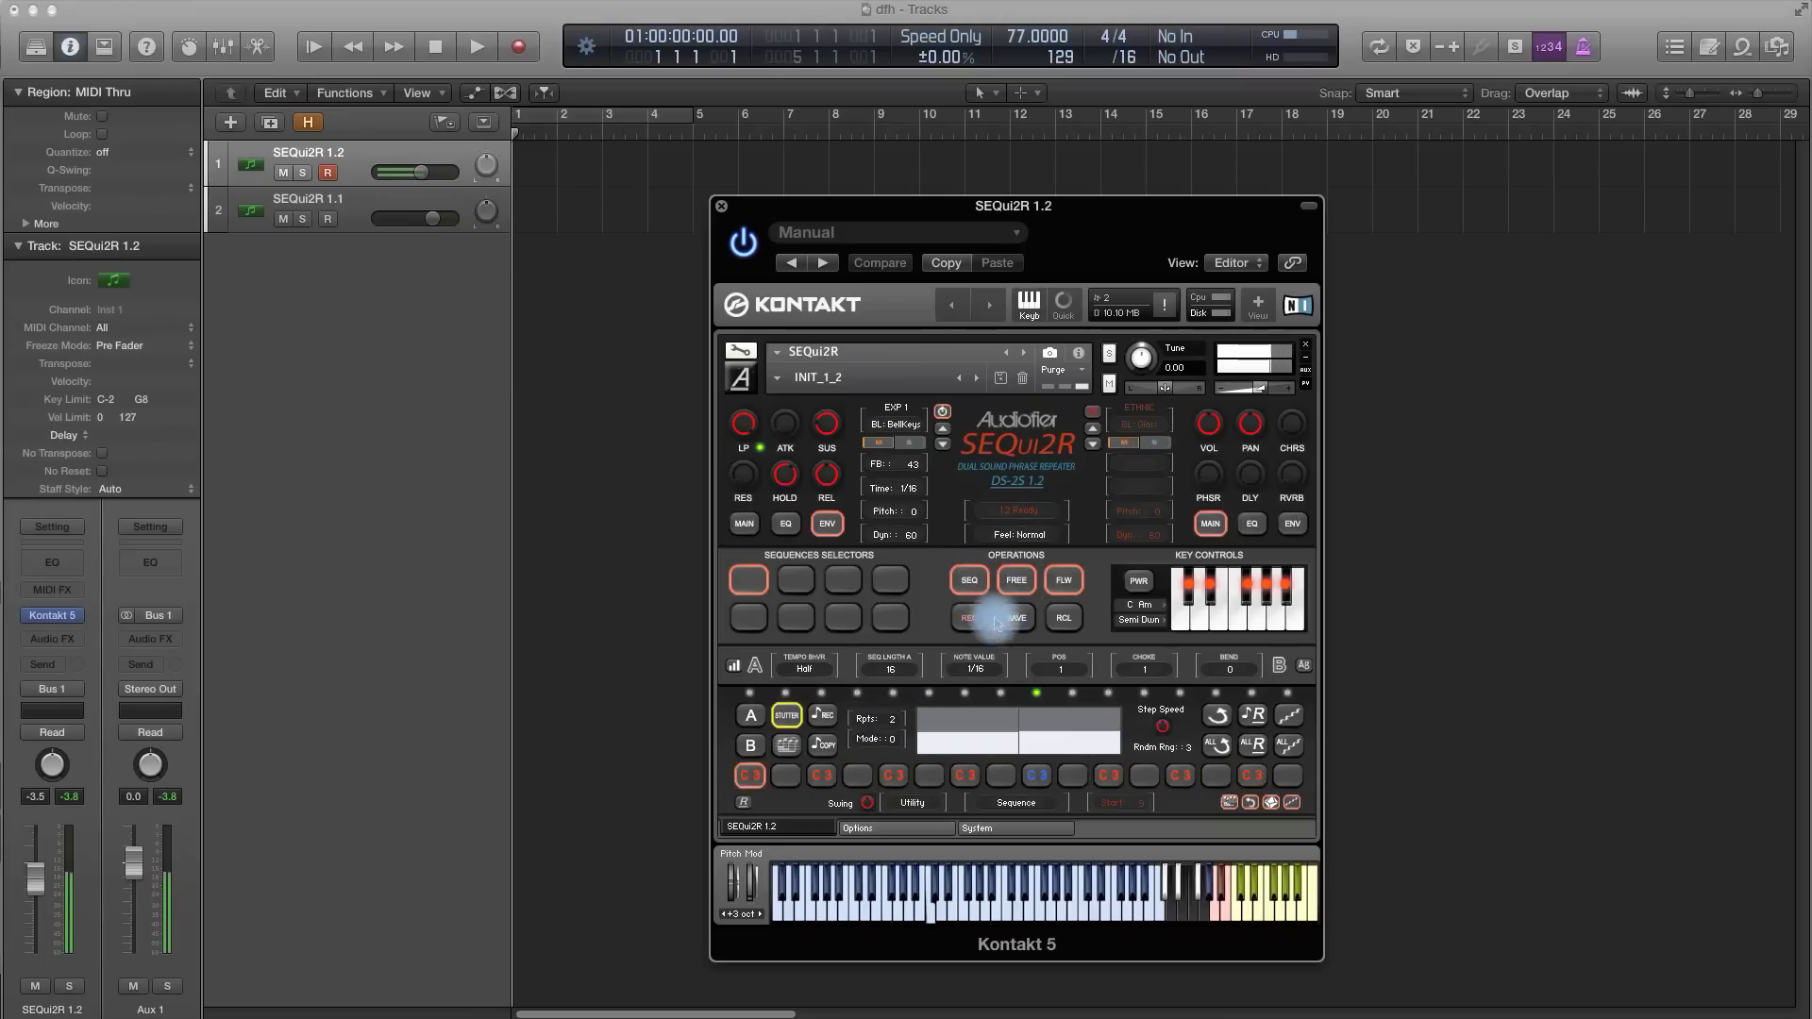
scroll(896, 725, "up", 3)
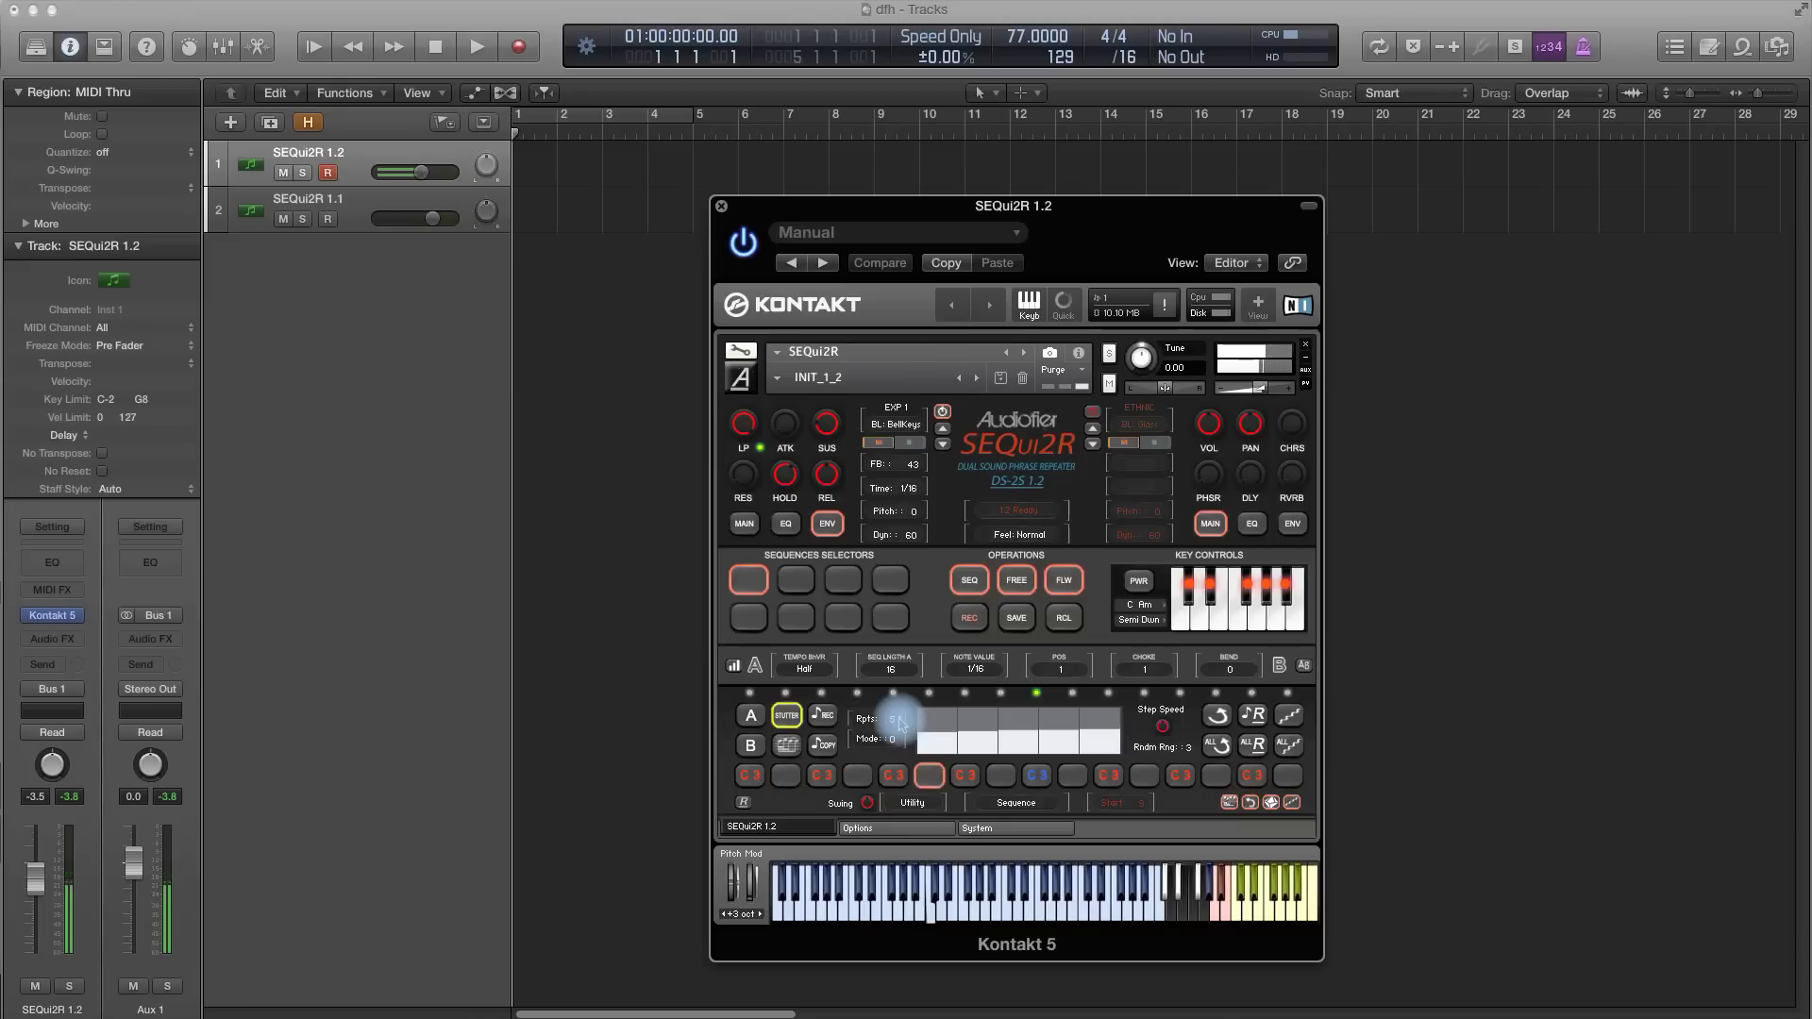
scroll(901, 724, "up", 1)
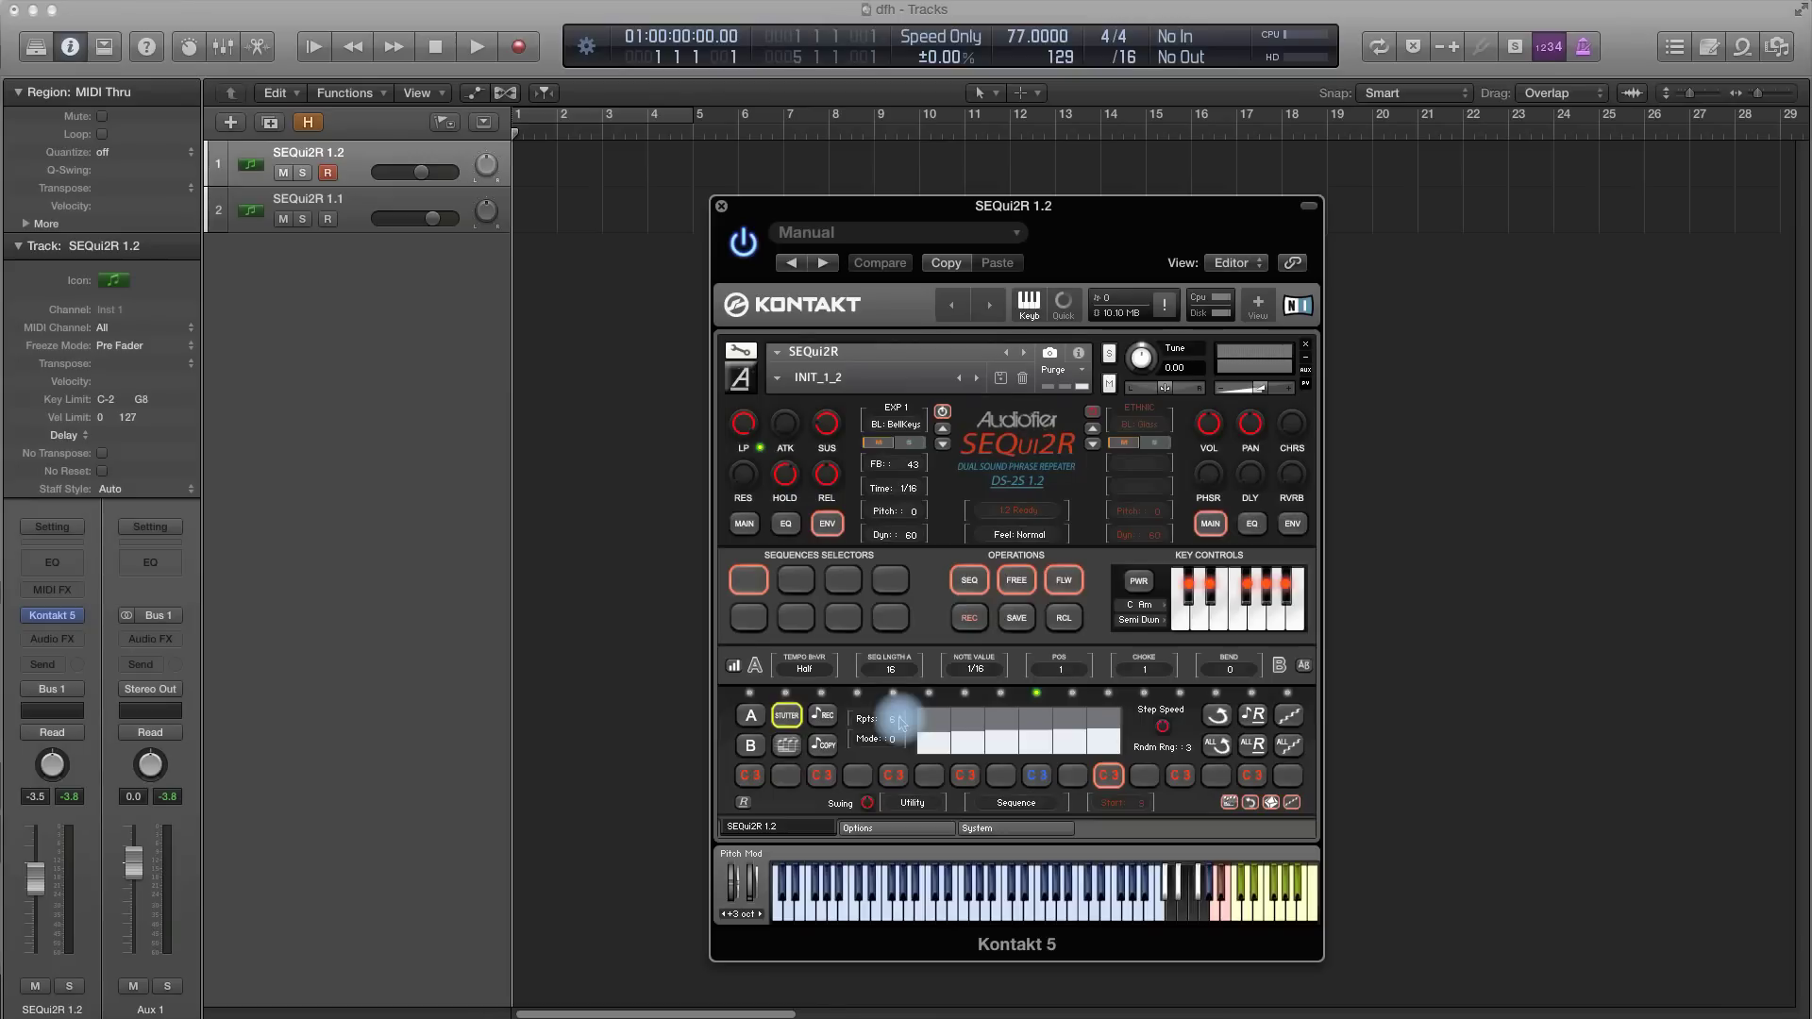
Switch step 9's stutter to mode 1 and set its repeats to 3, toggling the step's note off and on.
scroll(887, 739, "up", 1)
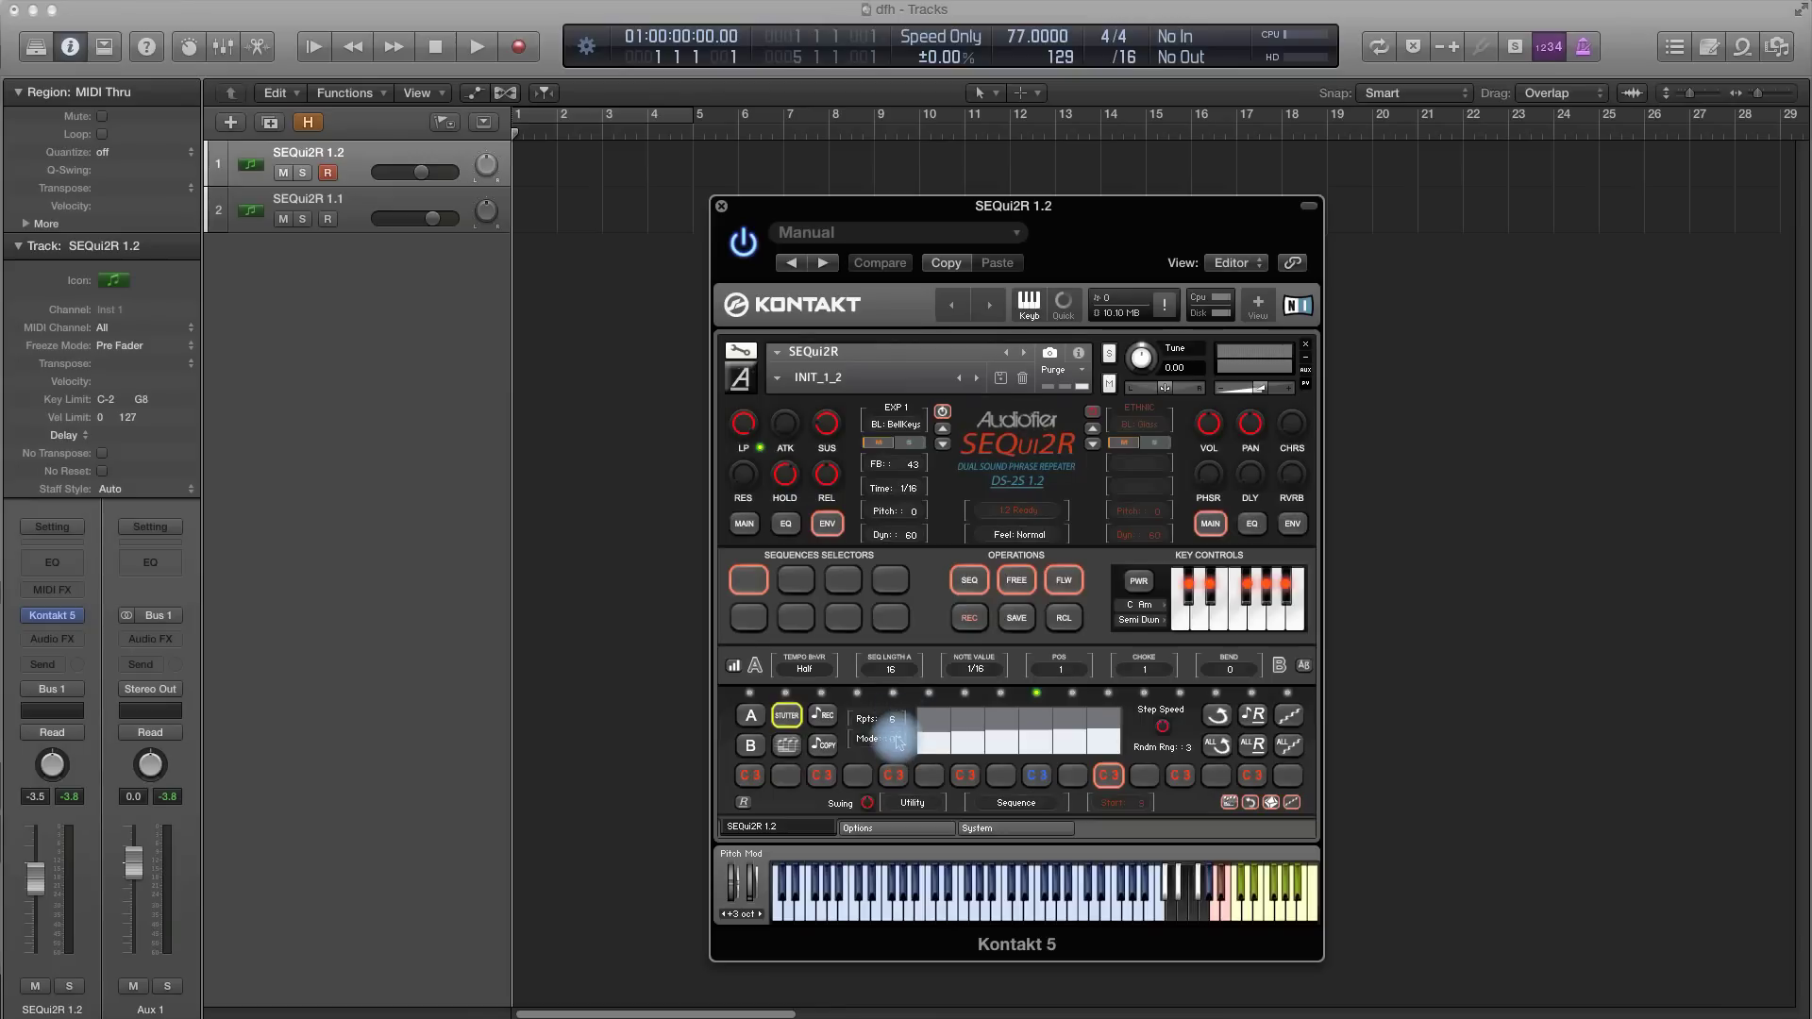
left_click(1035, 777)
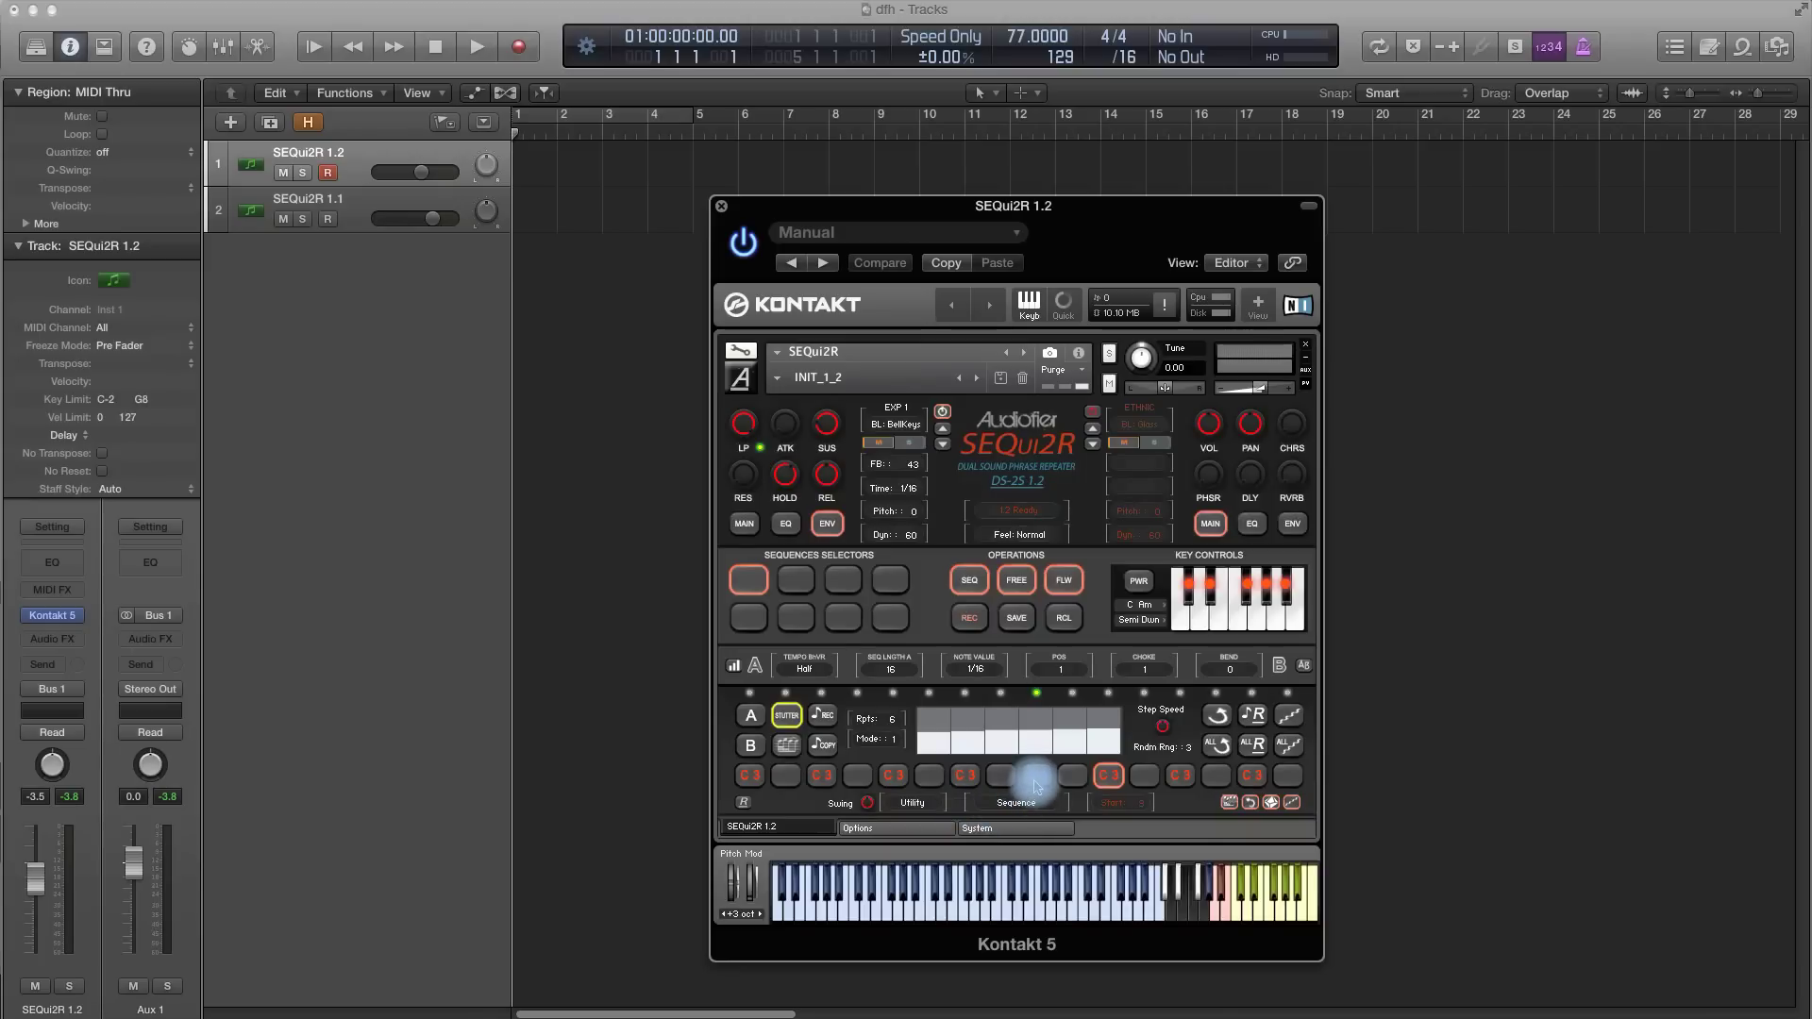
left_click(1038, 778)
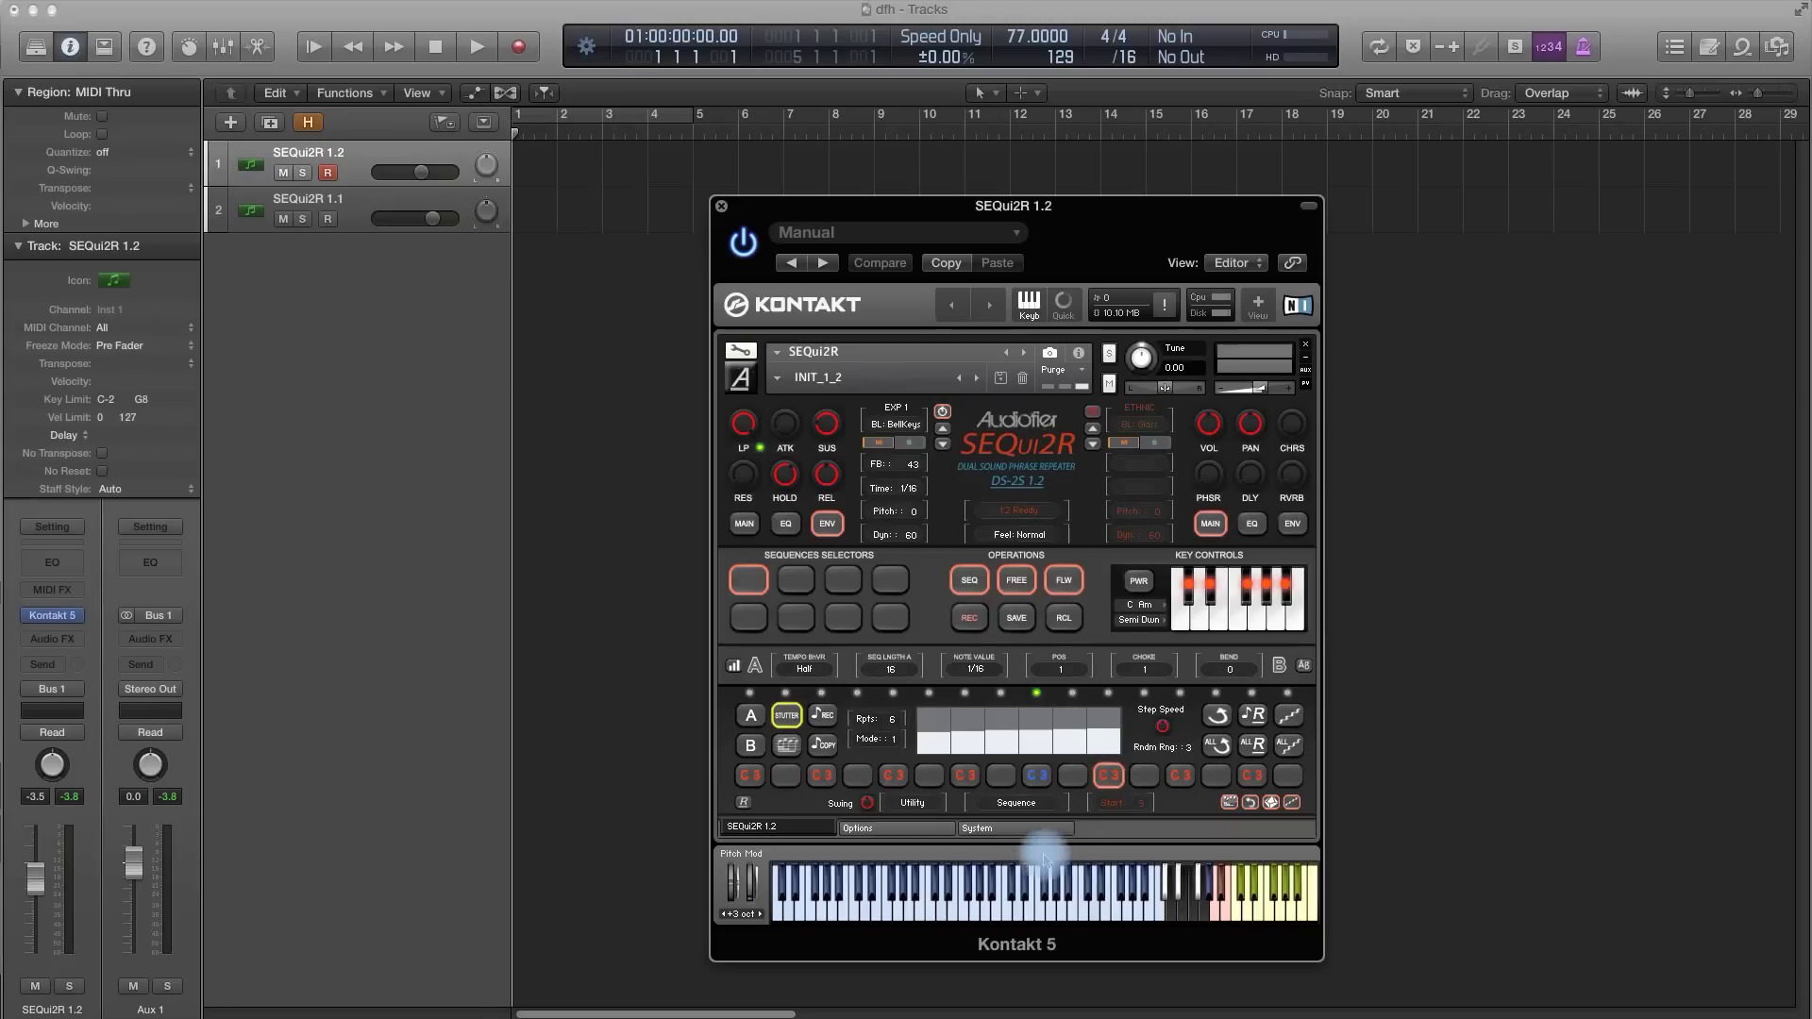
left_click(944, 764)
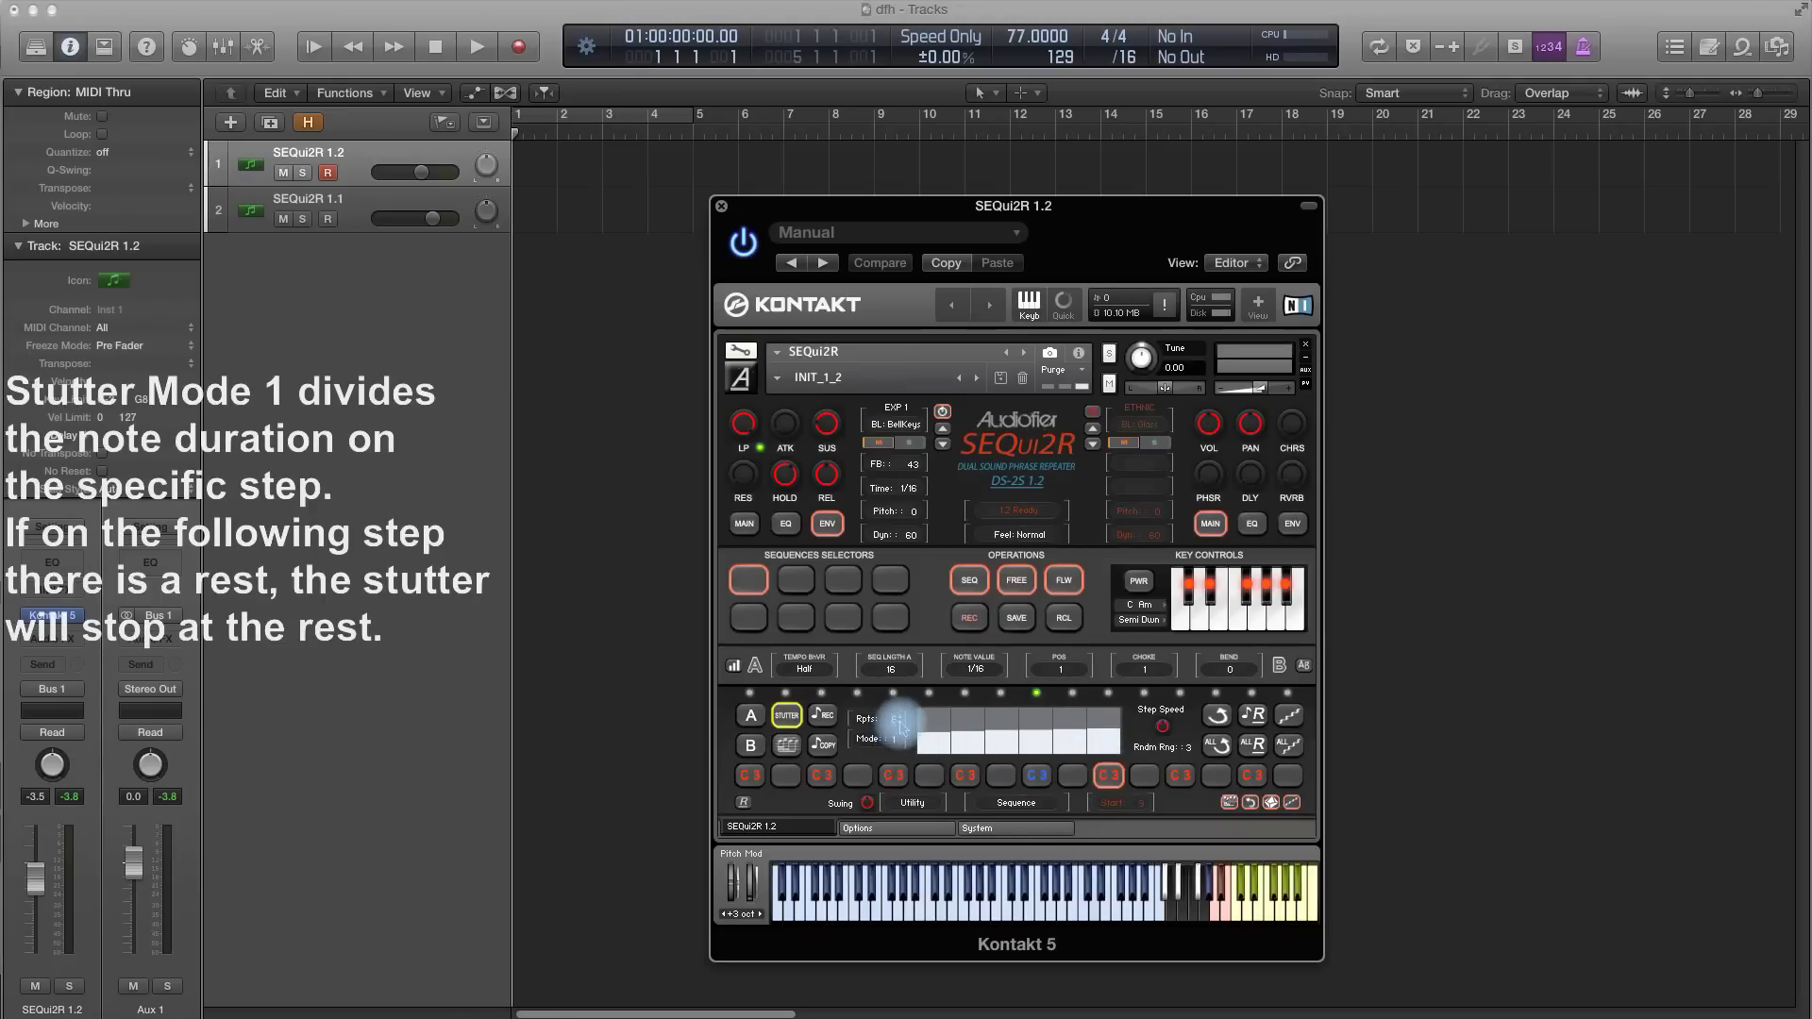
left_click_drag(895, 727, 902, 731)
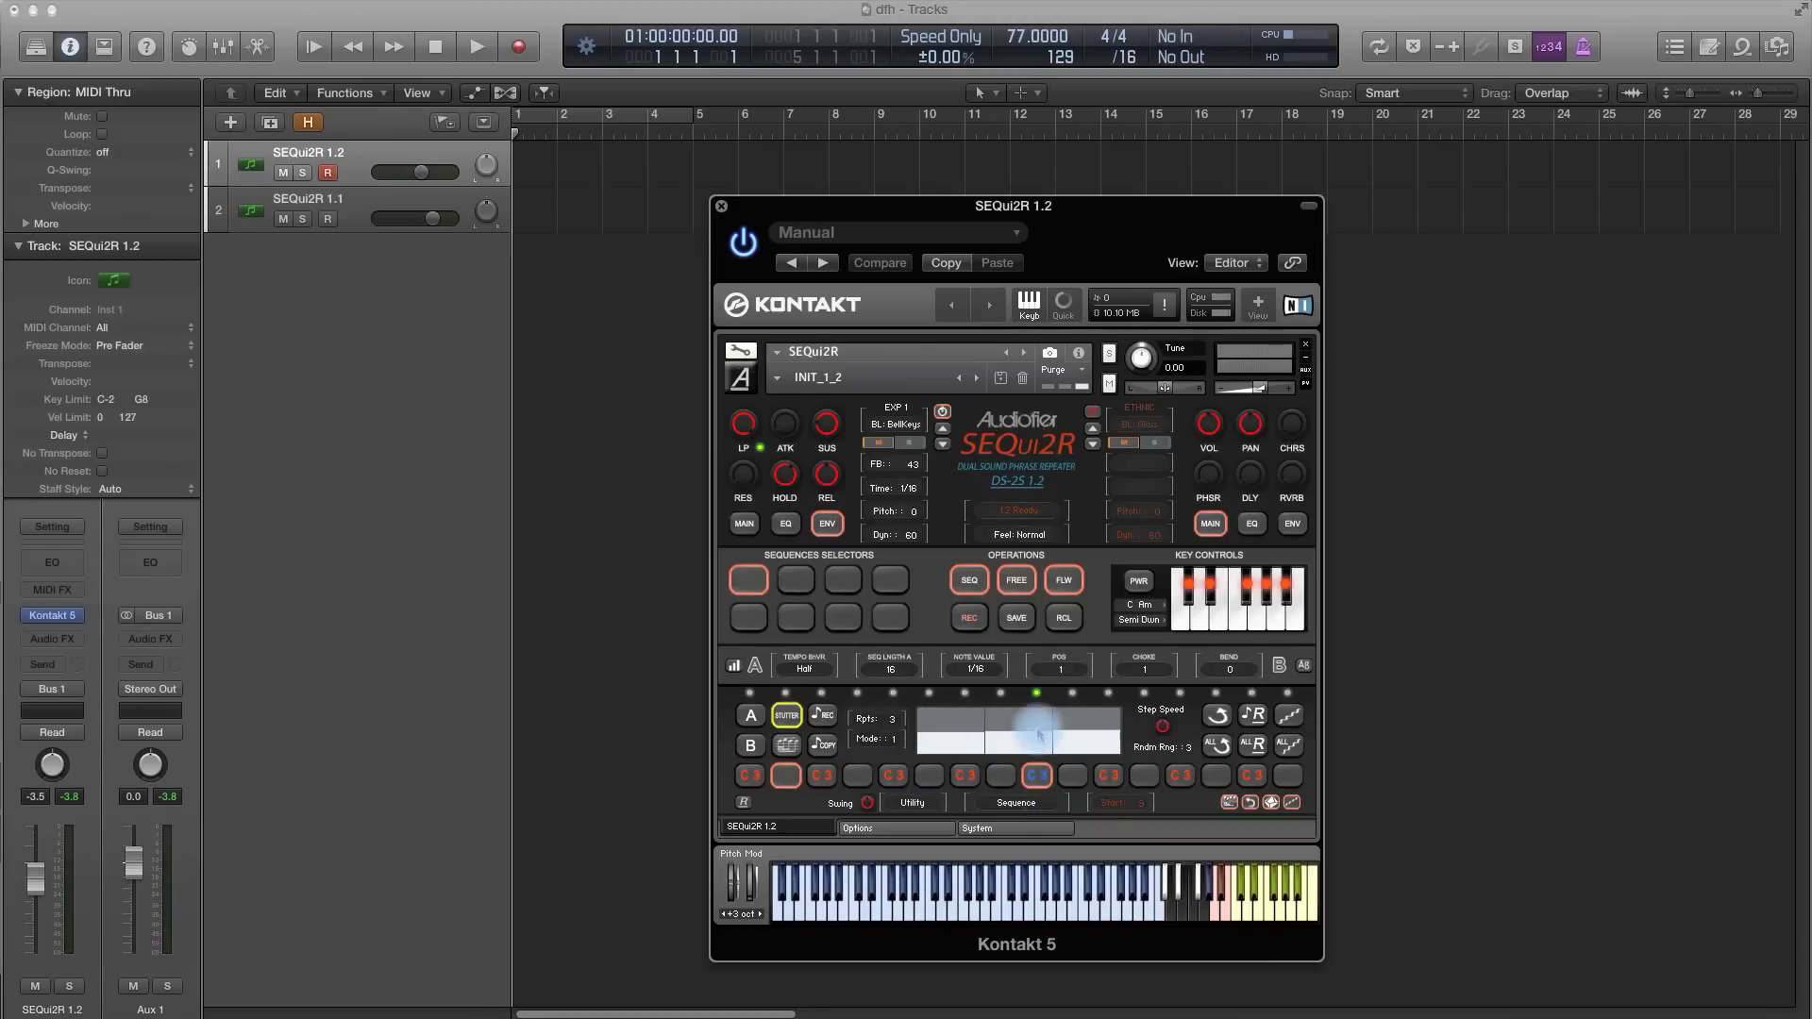
Adjust the envelope release and sustain of sound A while the sequence plays step 9's stutter.
left_click(1040, 779)
left_click_drag(1044, 791, 1085, 802)
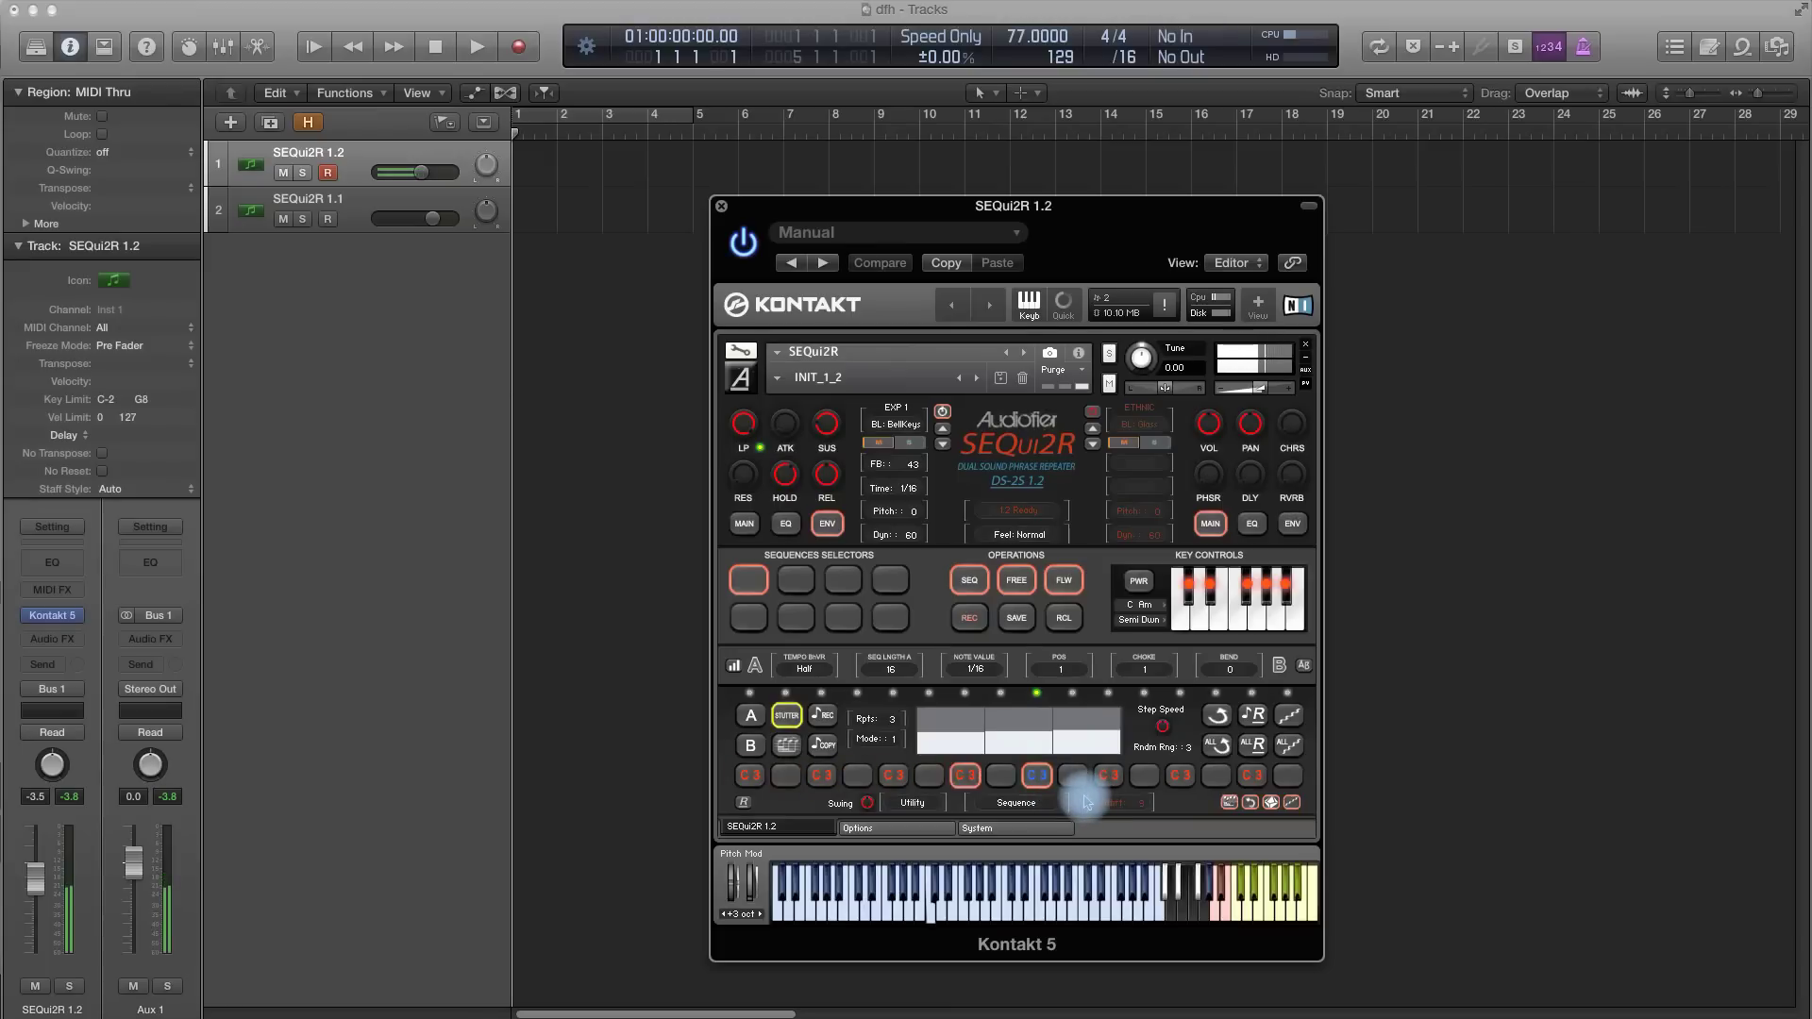
left_click(832, 475)
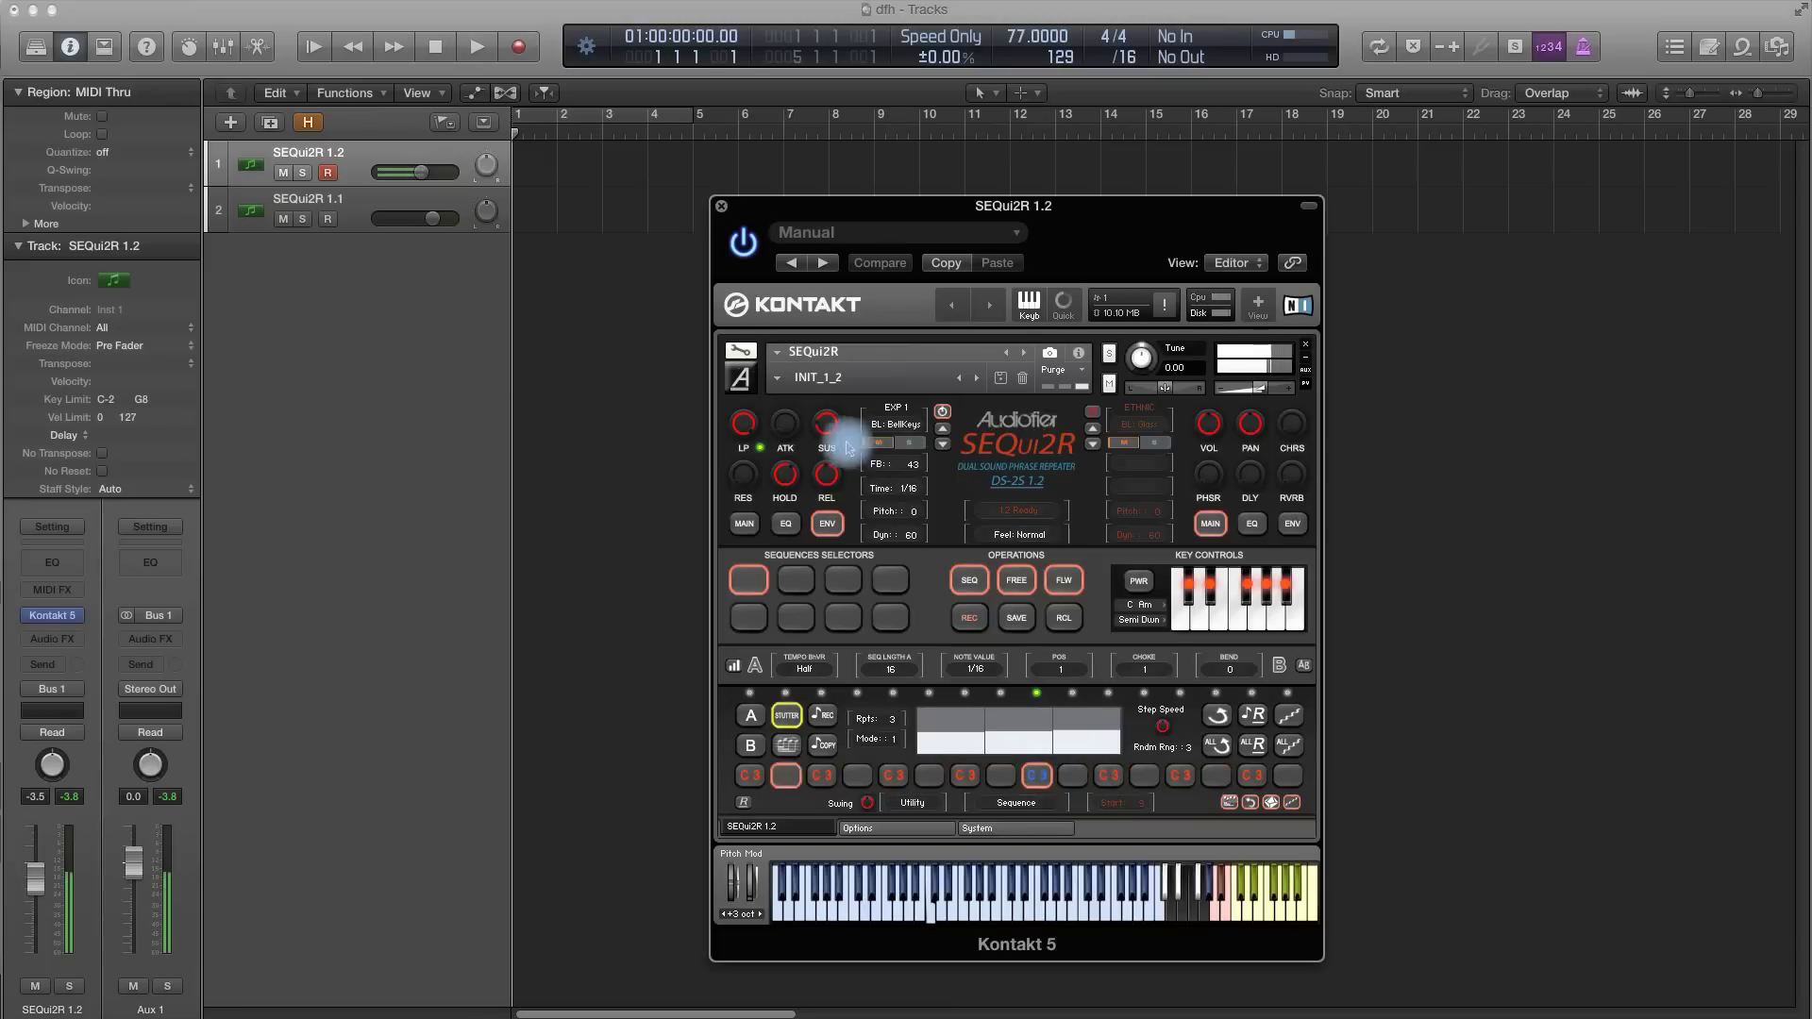
left_click_drag(835, 476, 824, 427)
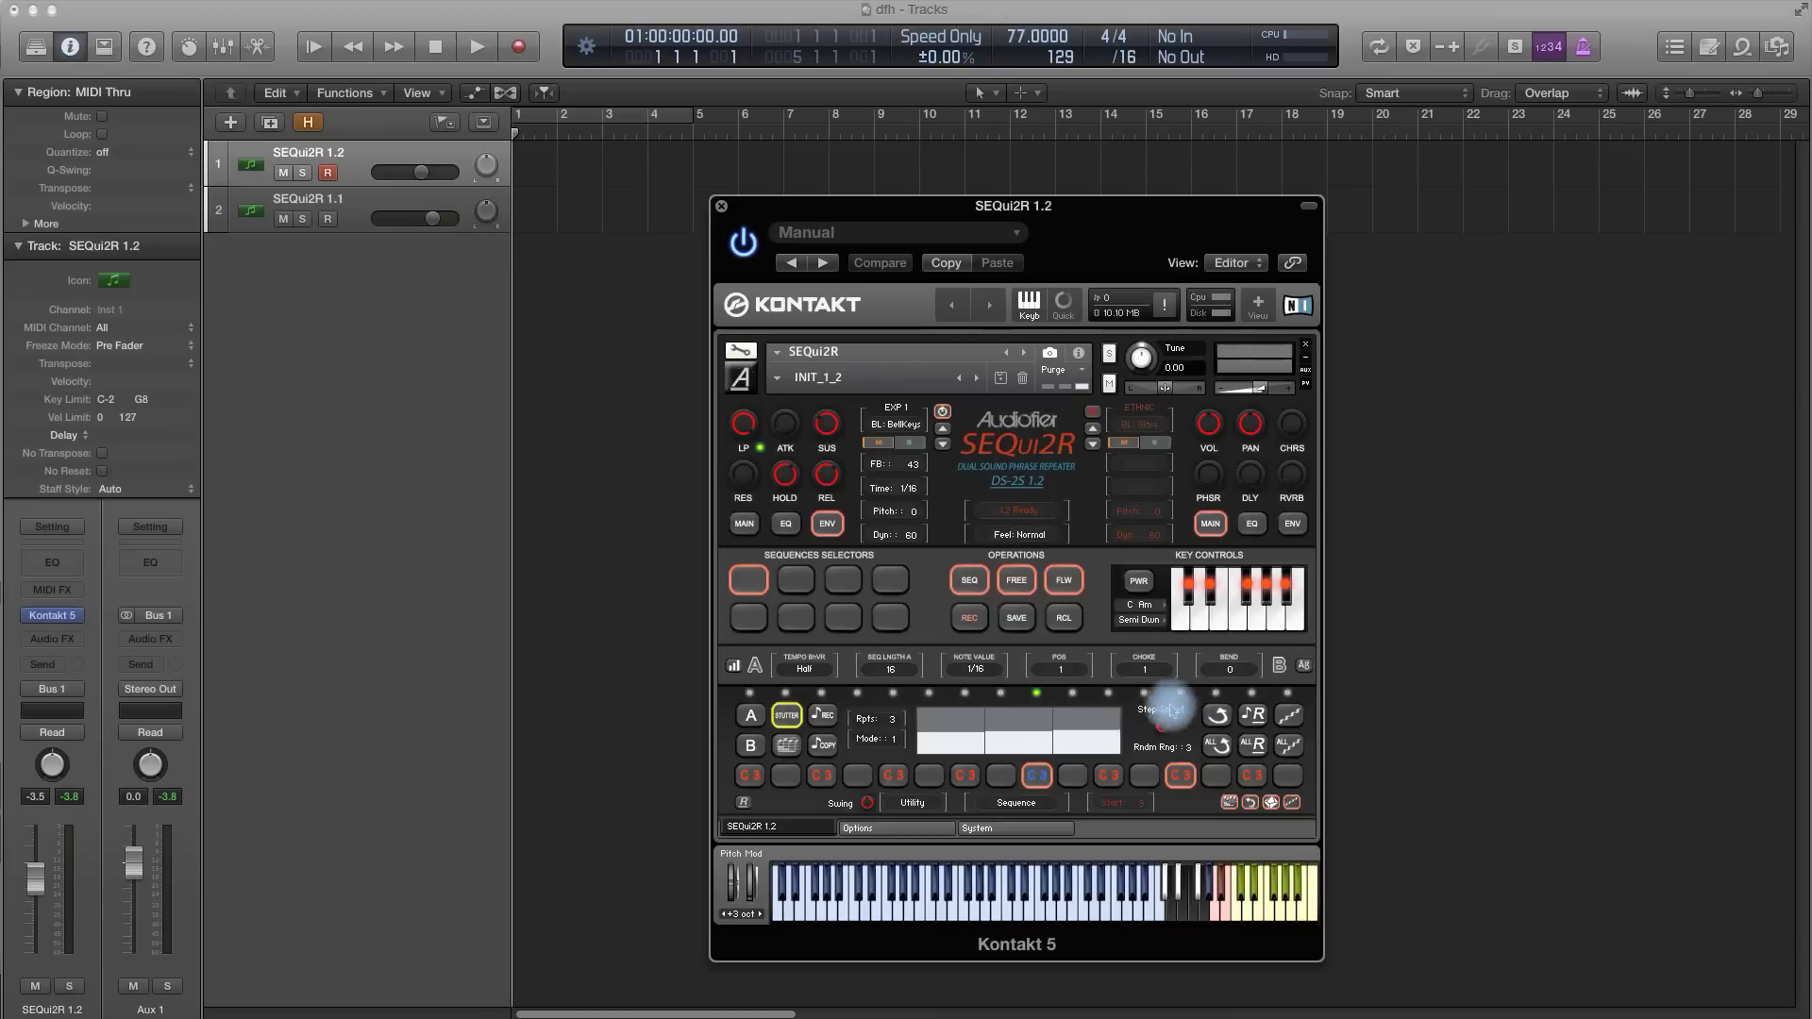
Enable a mode 1 stutter with 5 repeats on step 5 and copy it to step 15.
left_click(883, 692)
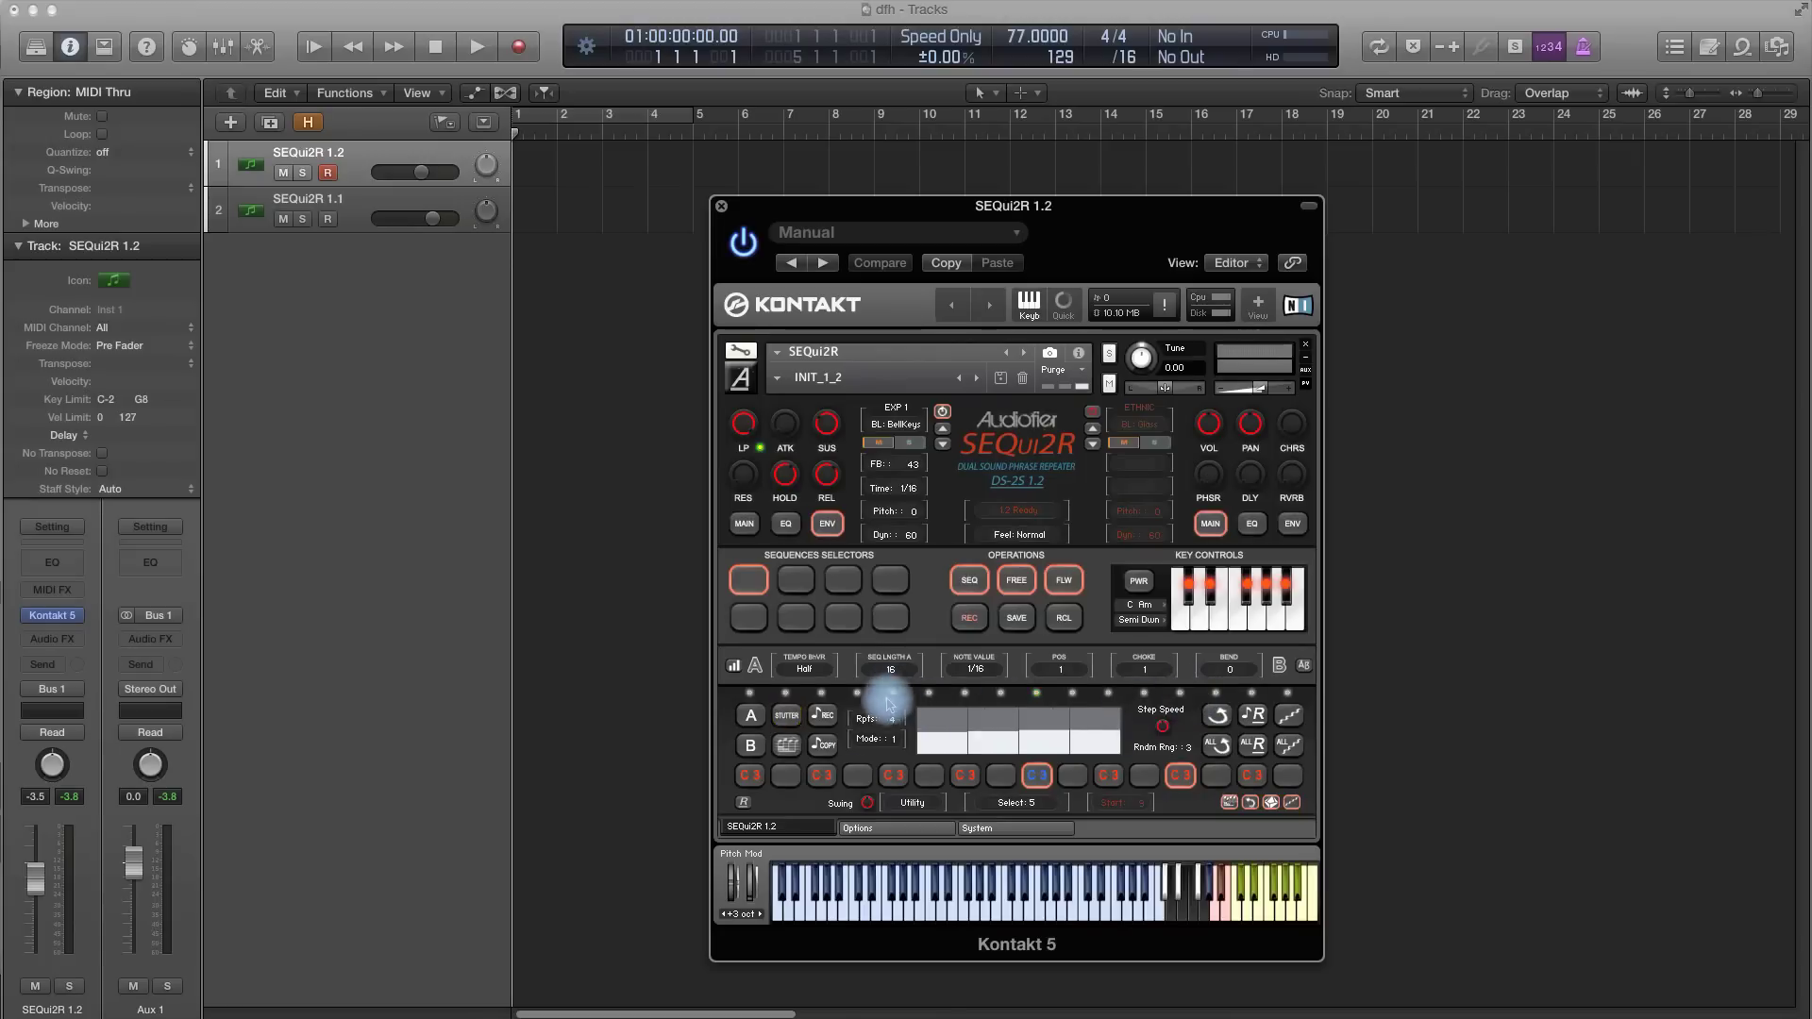
left_click(789, 719)
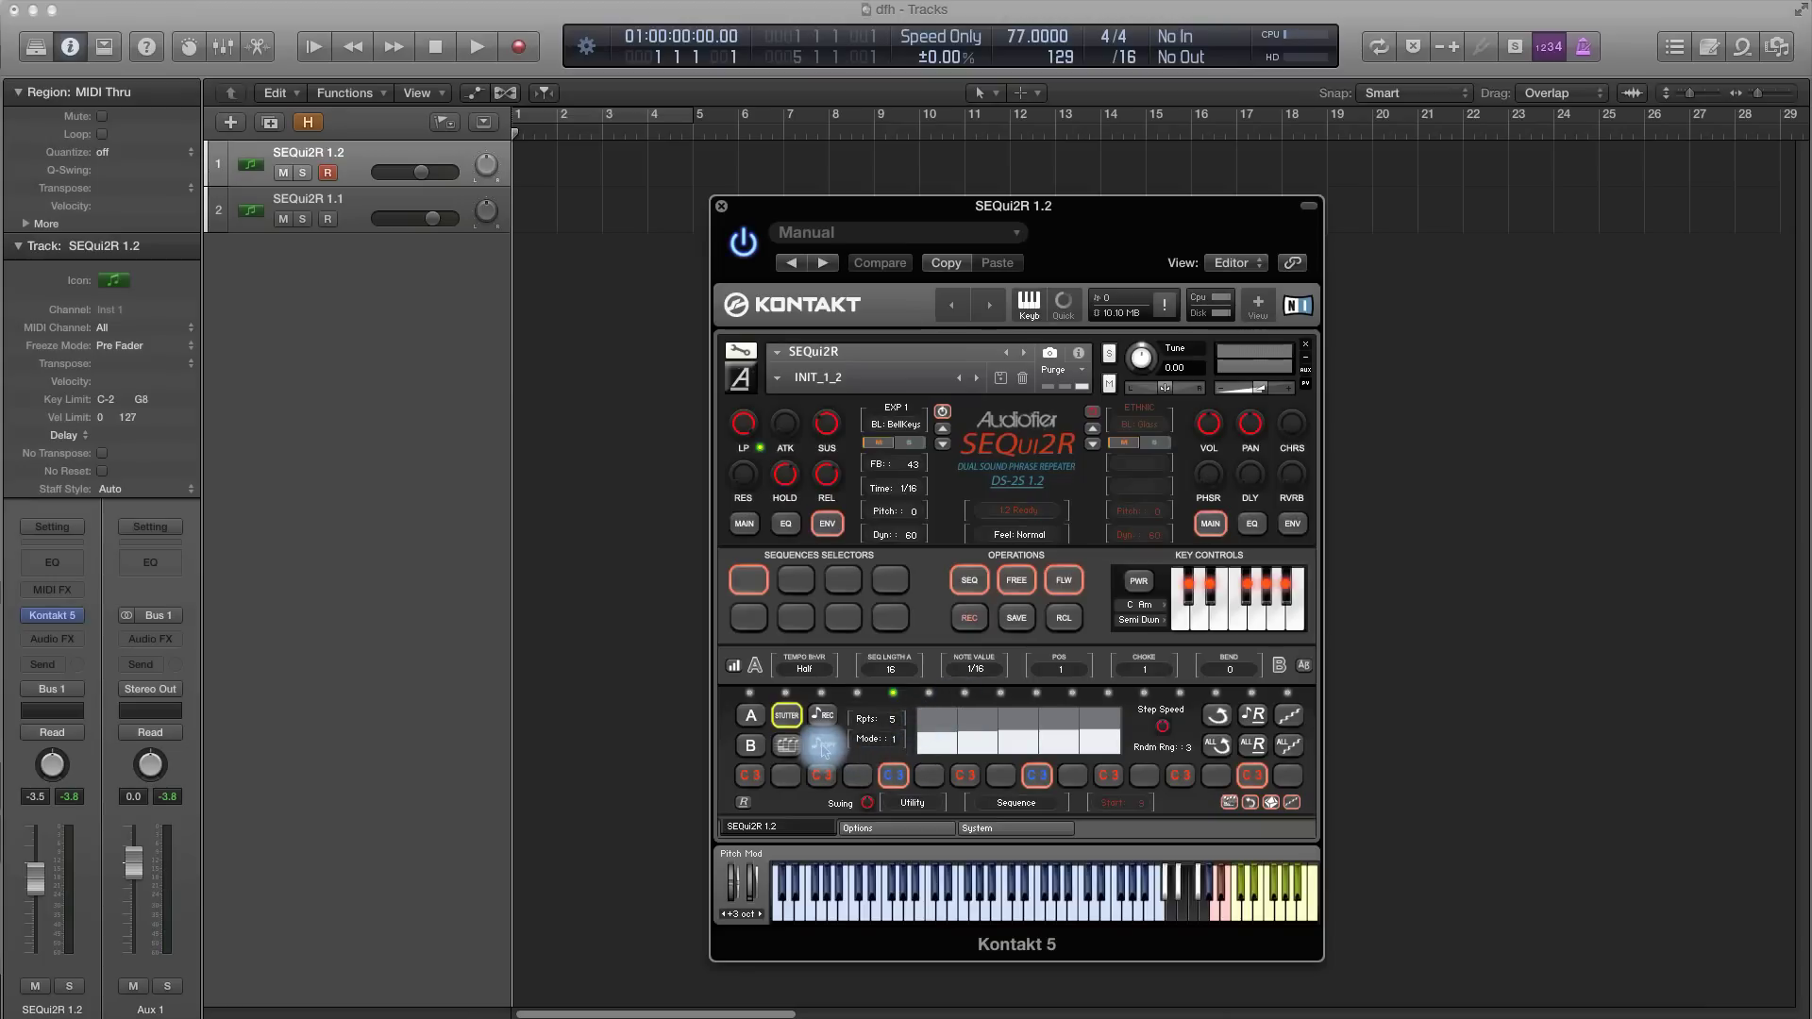
left_click(823, 746)
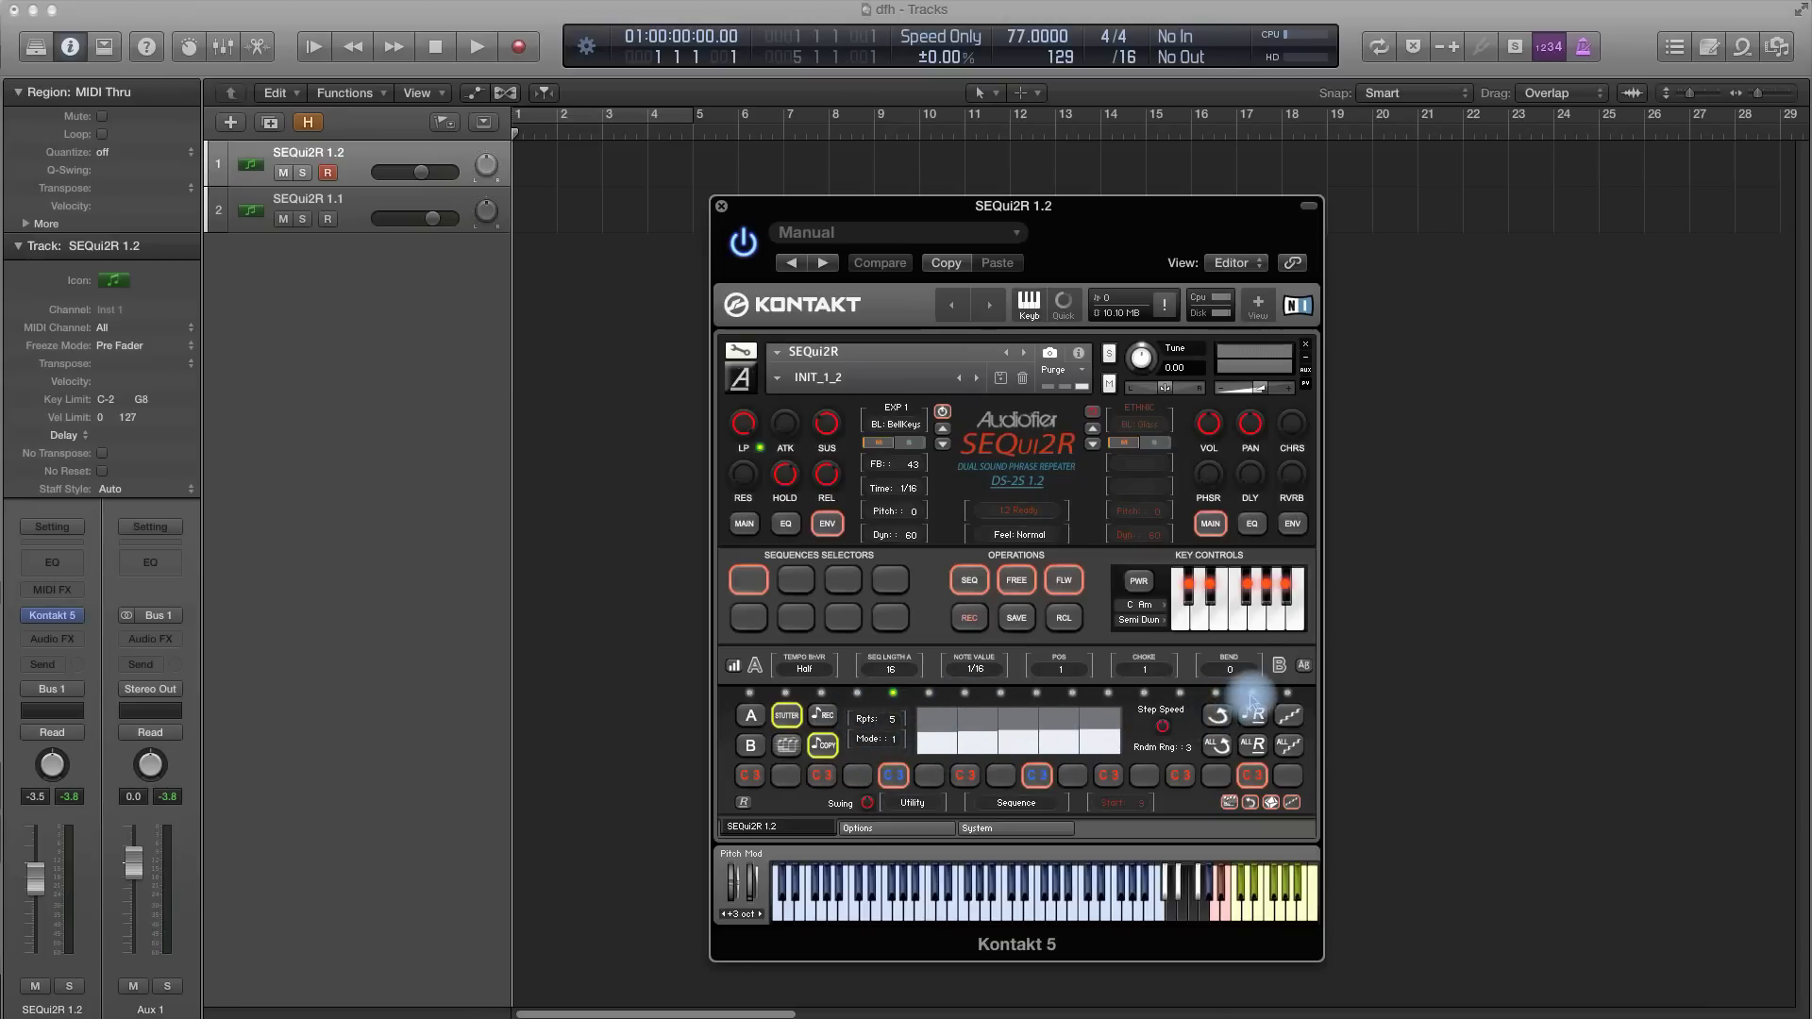
left_click(1245, 703)
left_click(831, 745)
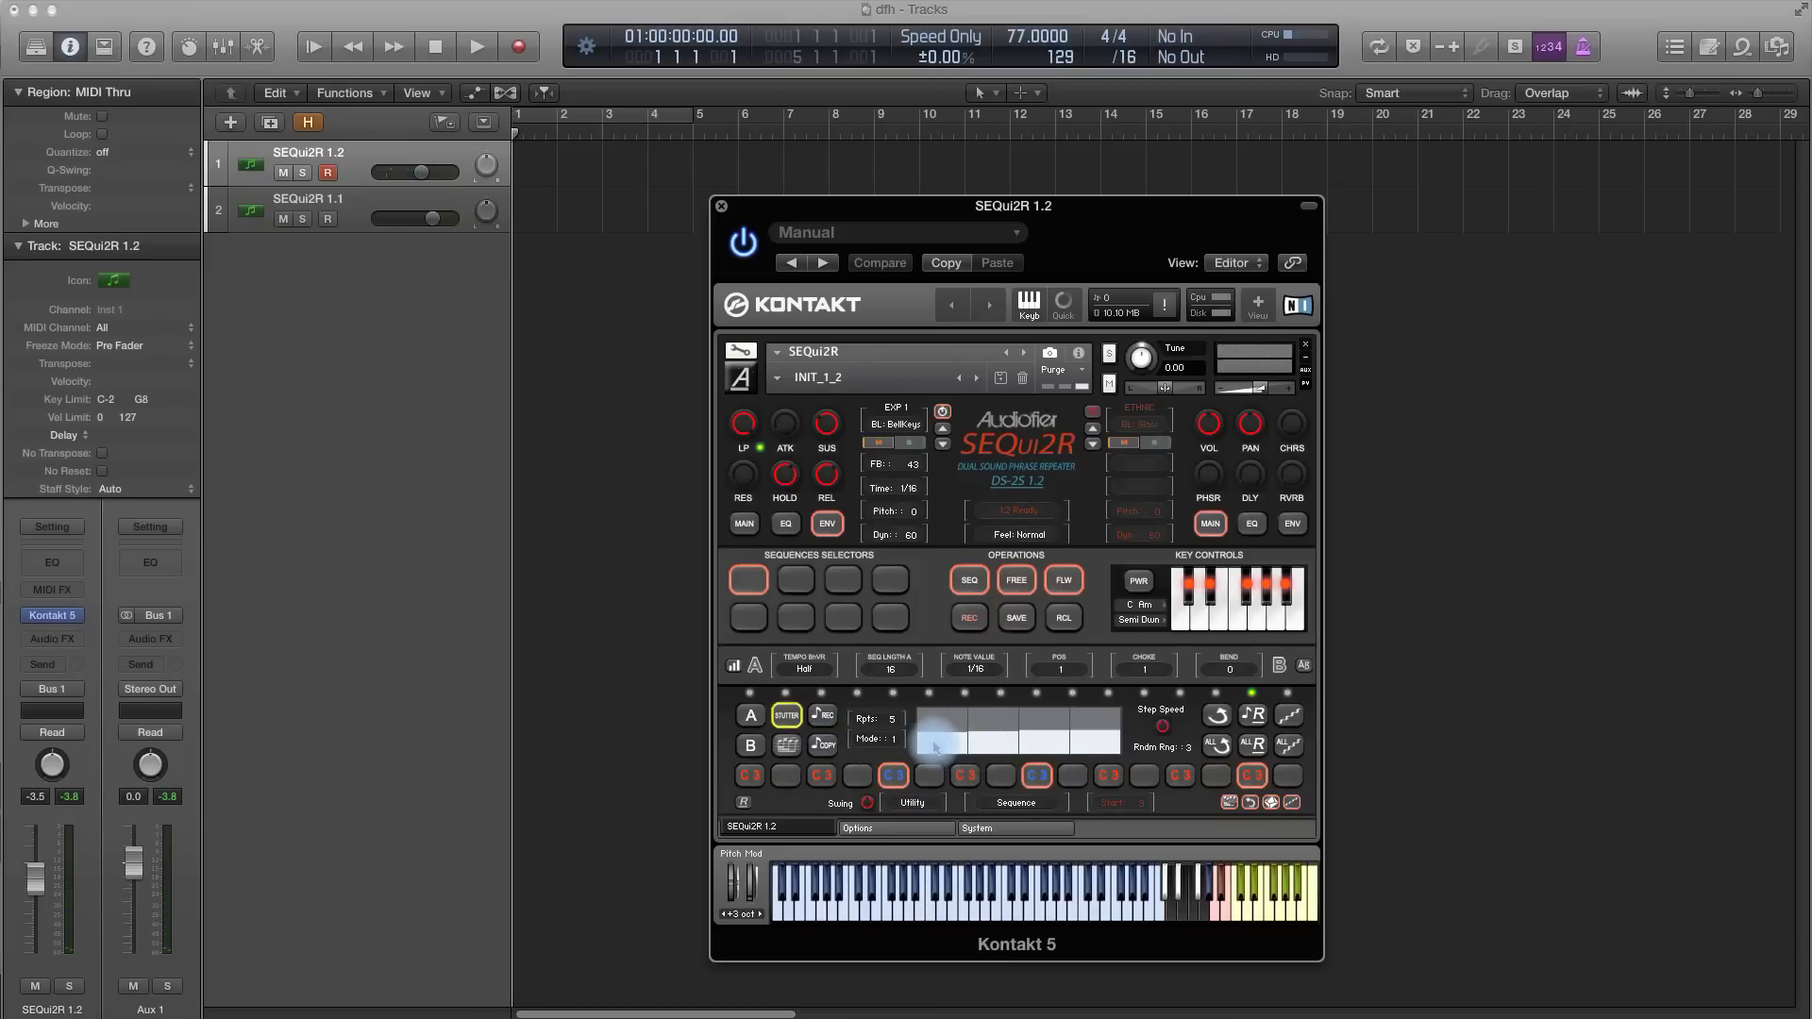
Shape uneven velocities for the stutter repeats on step 15 and save the sequence.
mouse_move(963, 738)
left_mouse_down()
mouse_move(1095, 729)
mouse_move(951, 747)
left_mouse_up()
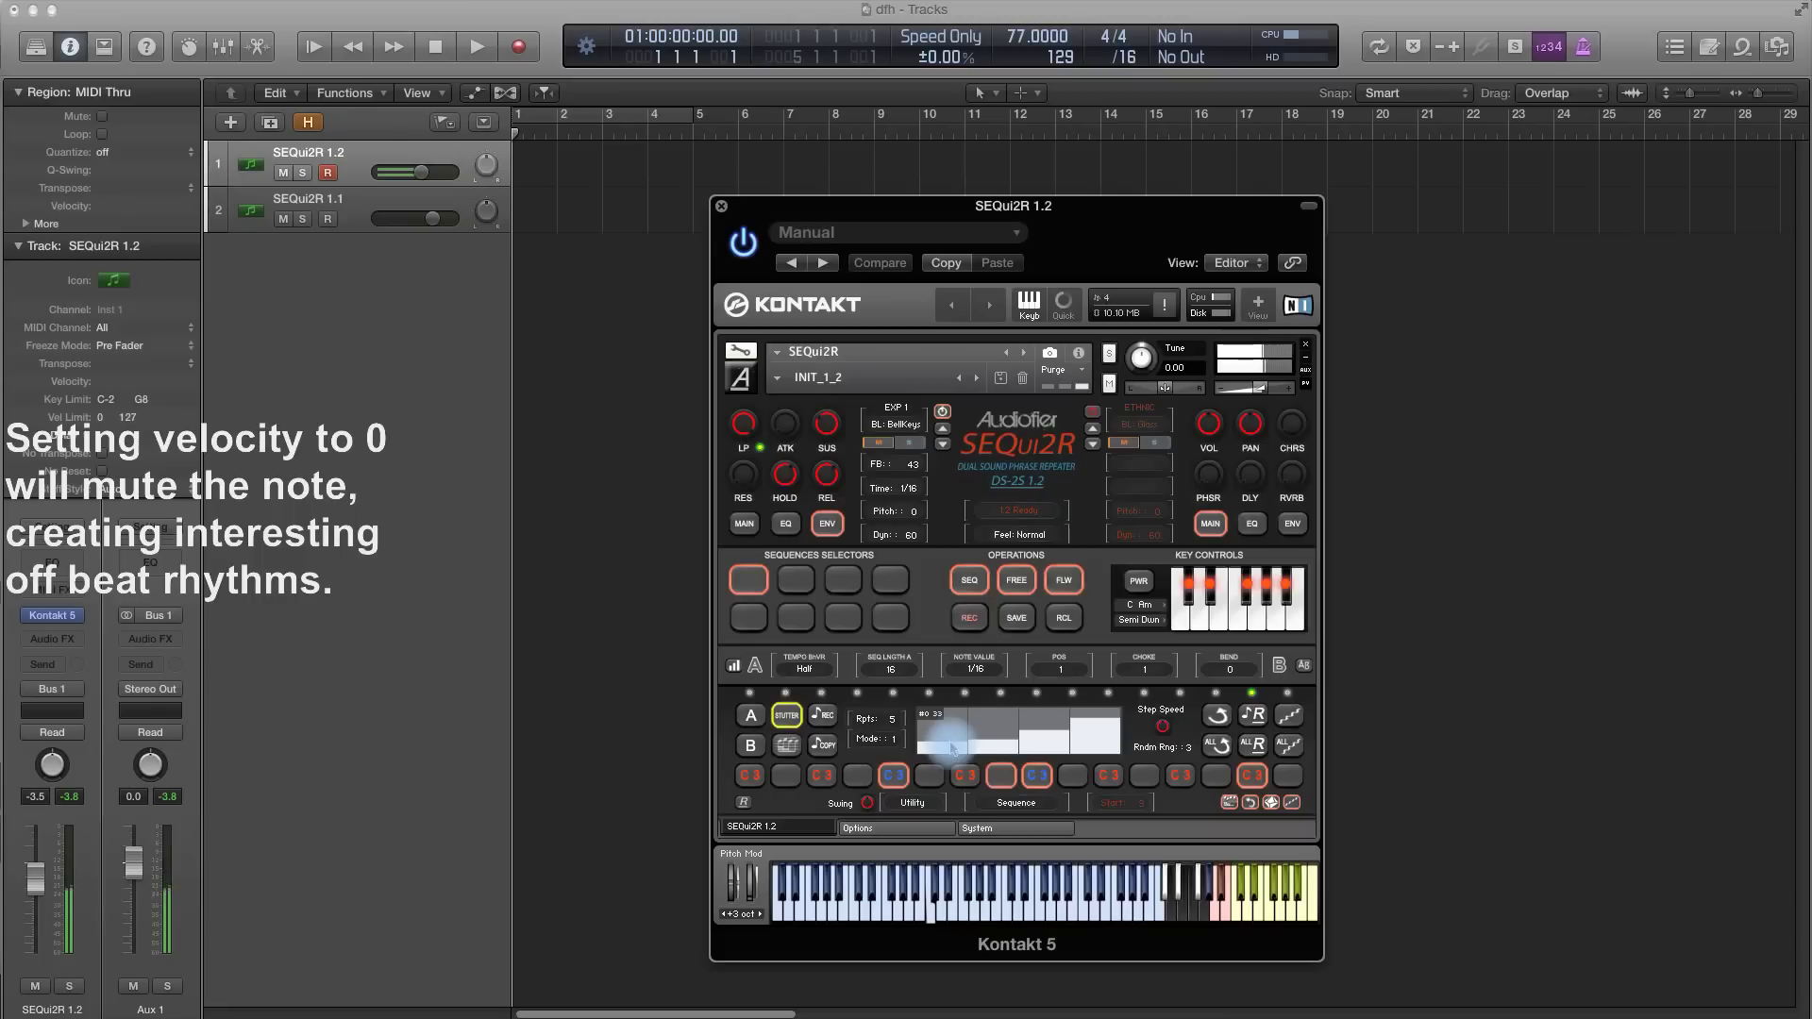
left_click_drag(951, 751, 1100, 732)
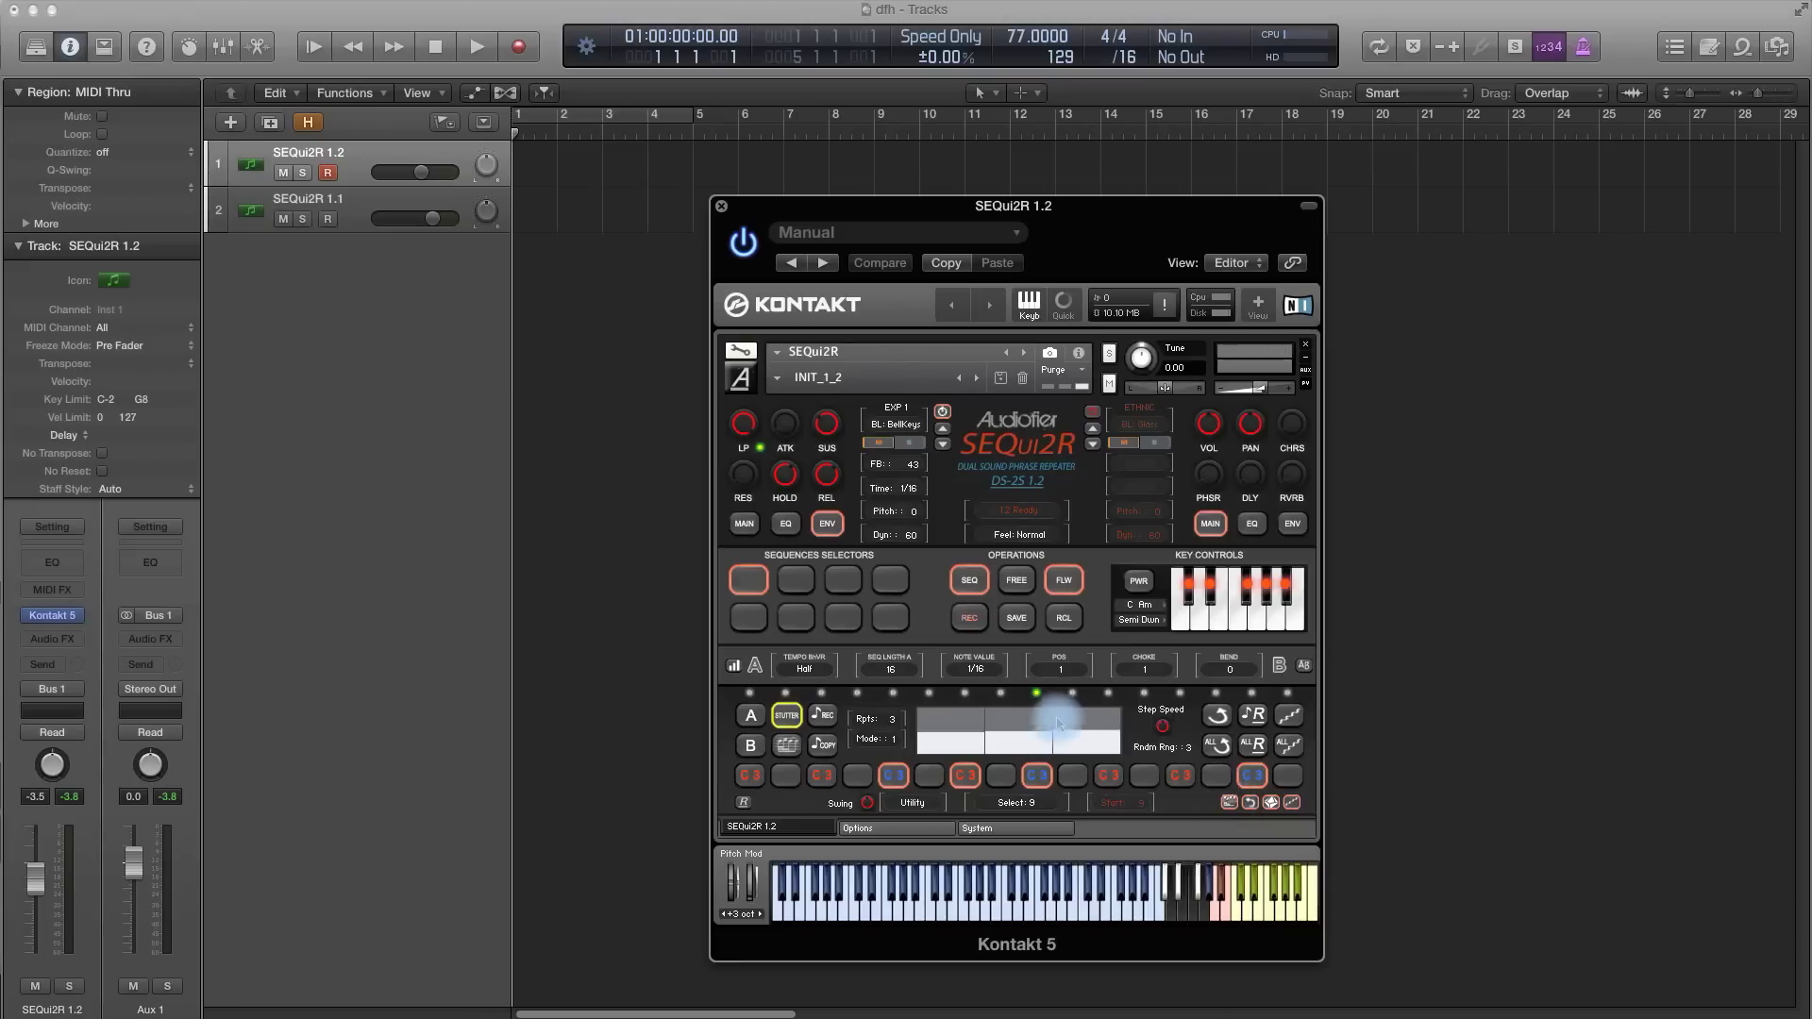
left_click(1036, 696)
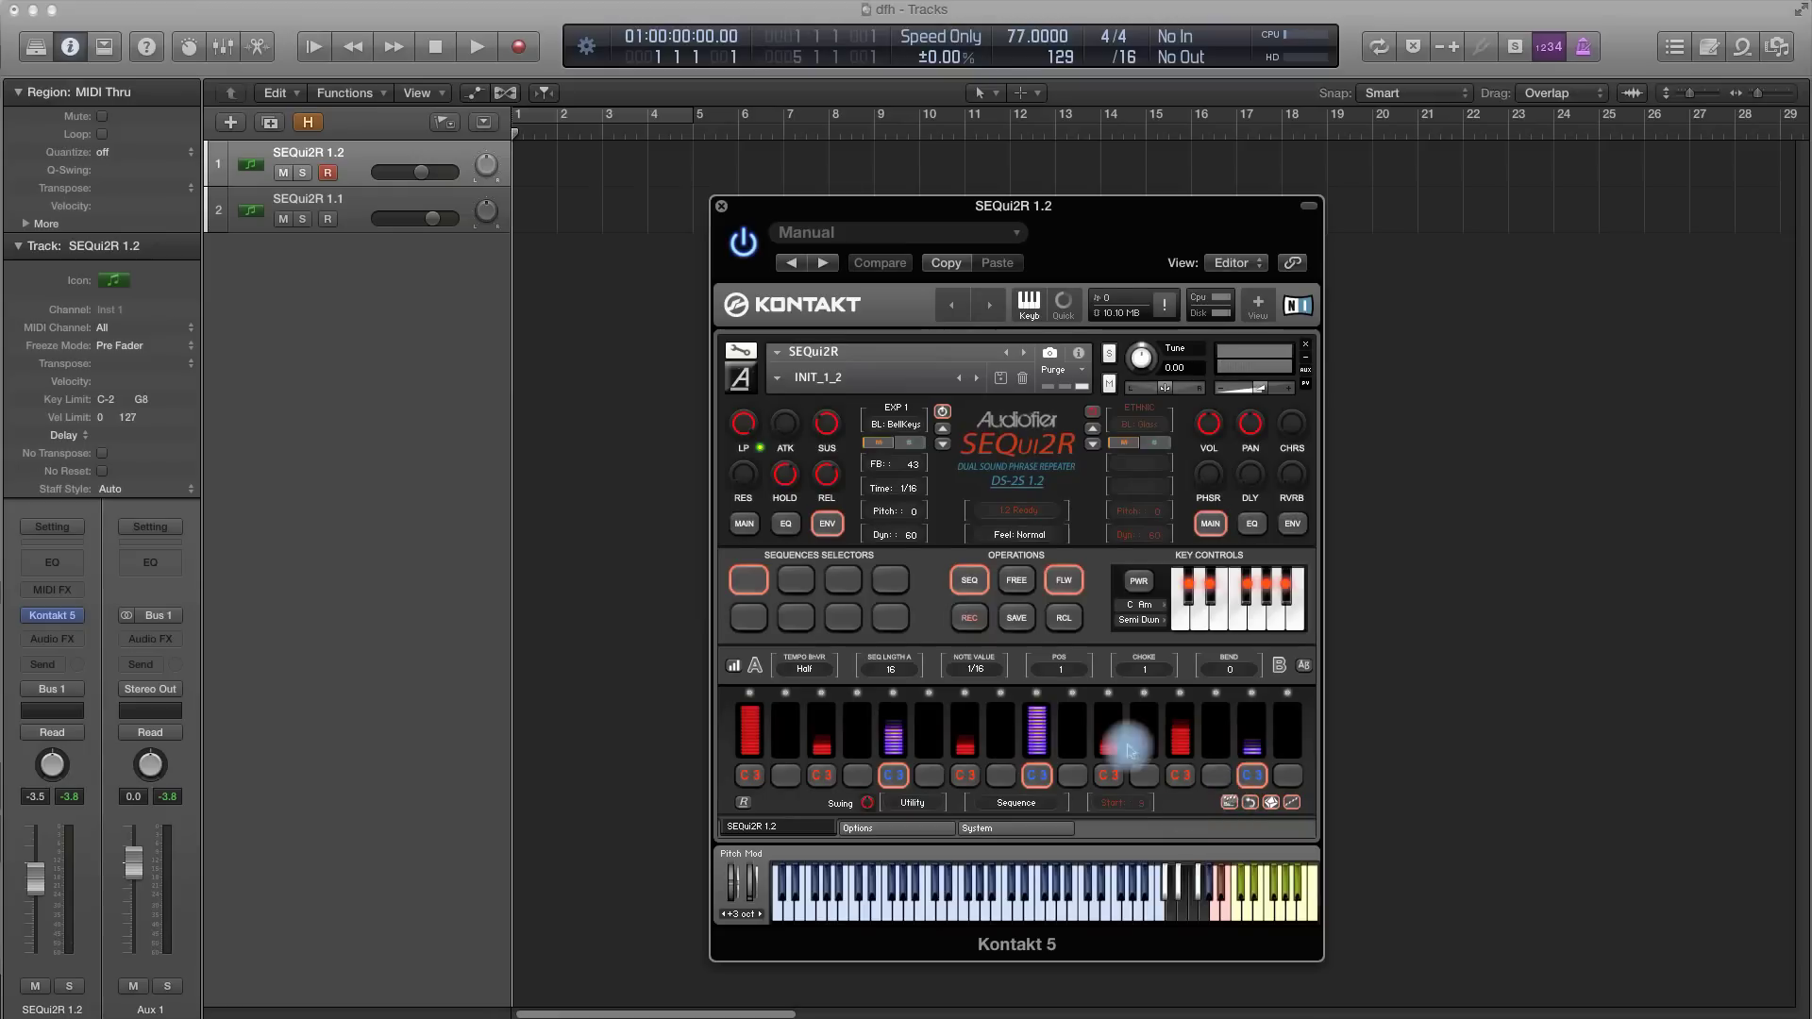
left_click(1016, 618)
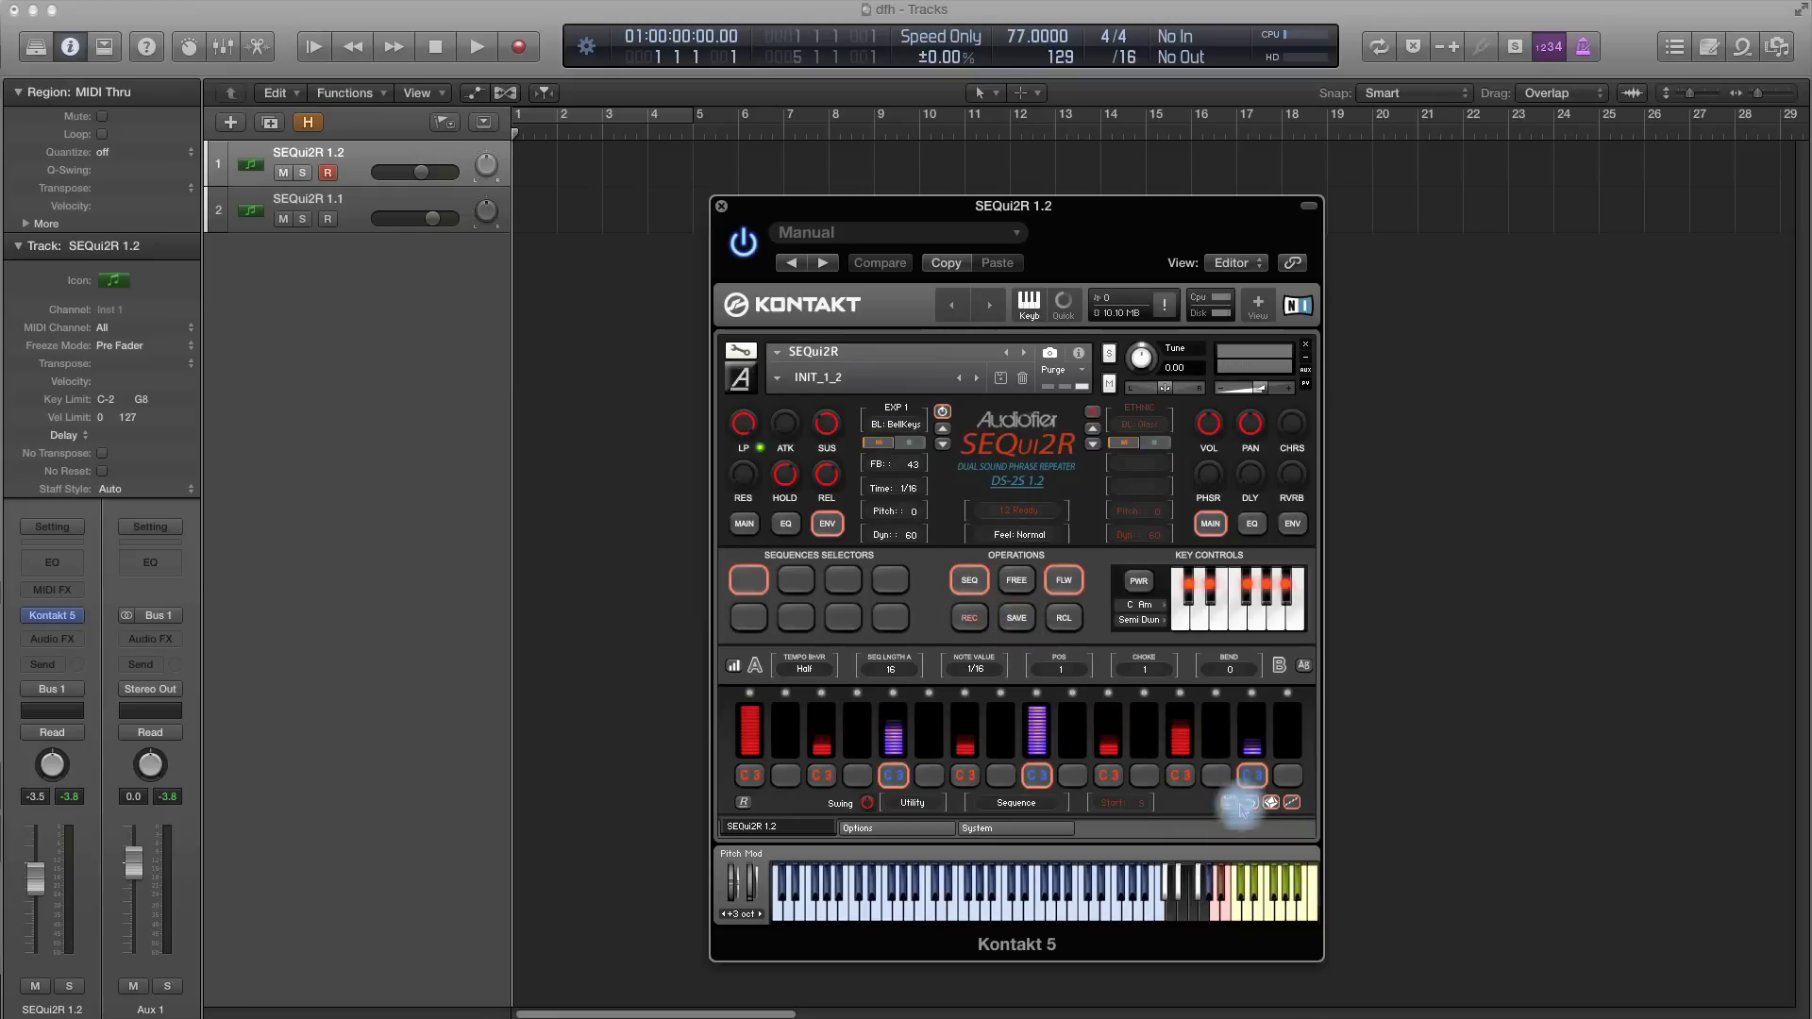
left_click(1014, 581)
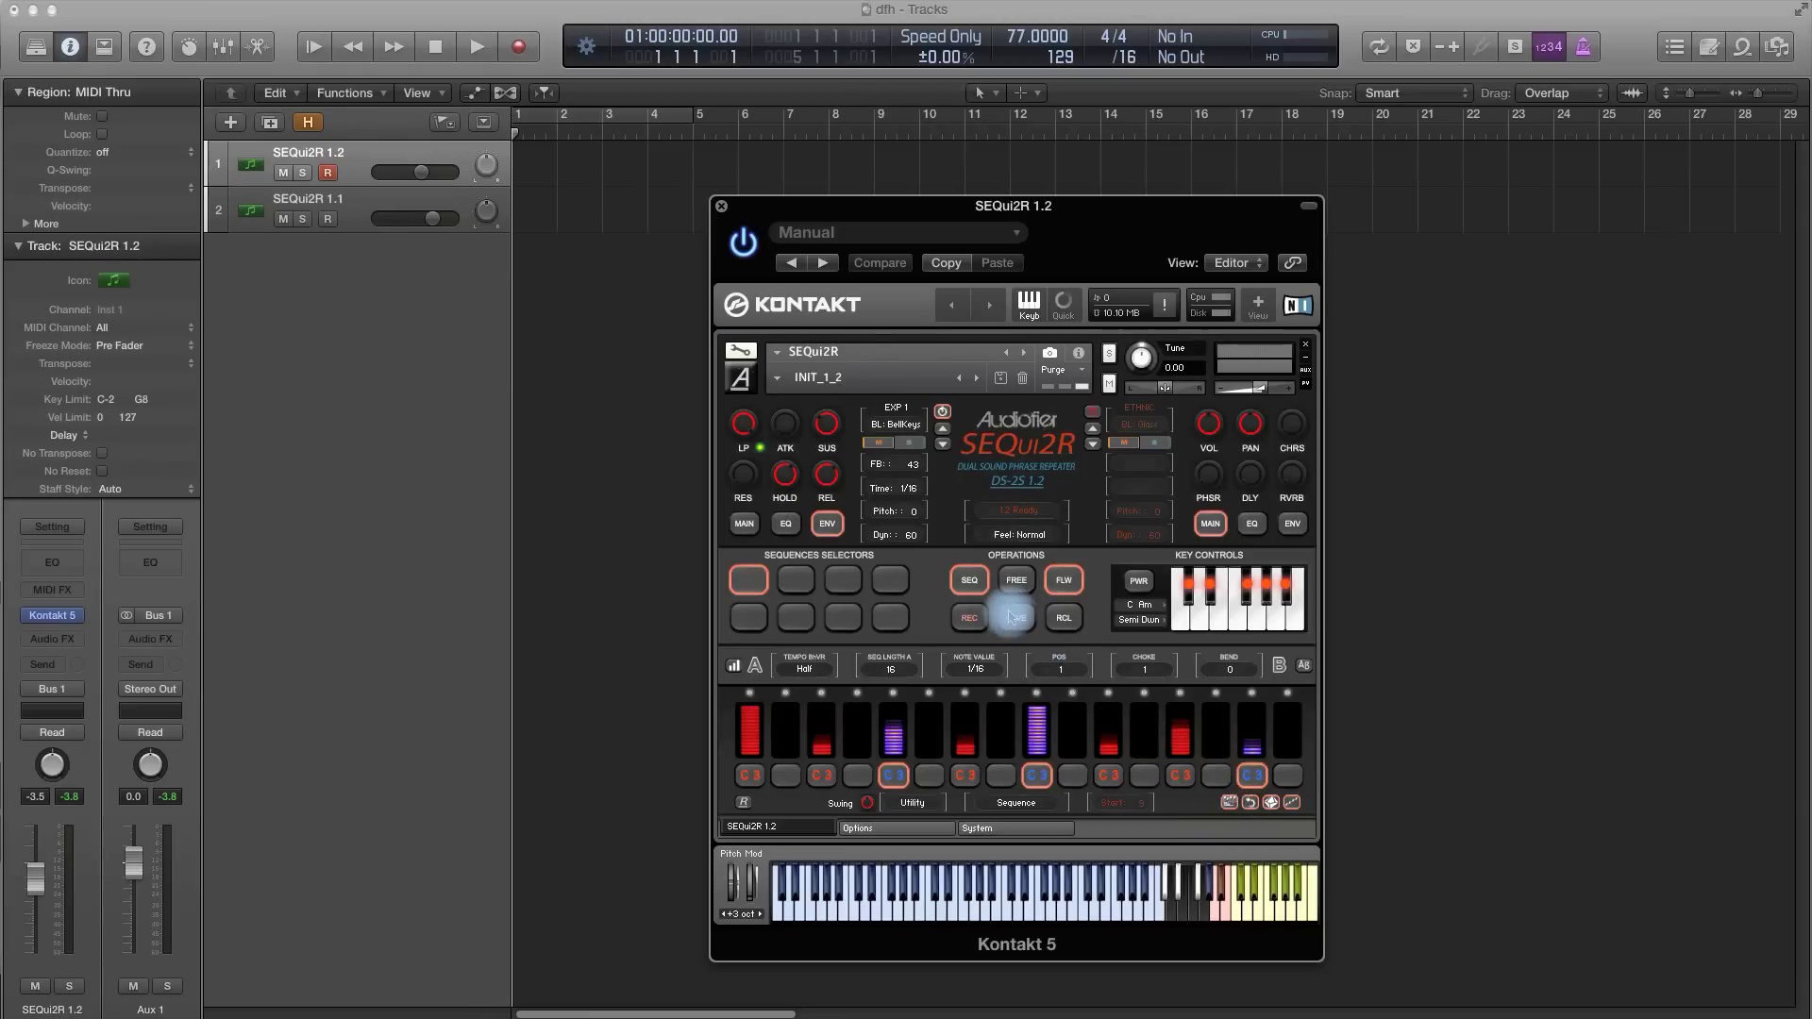
Clear the sequence's notes and try note recording with a stutter of 3 repeats on step 5.
left_click(1256, 725)
left_click(1228, 802)
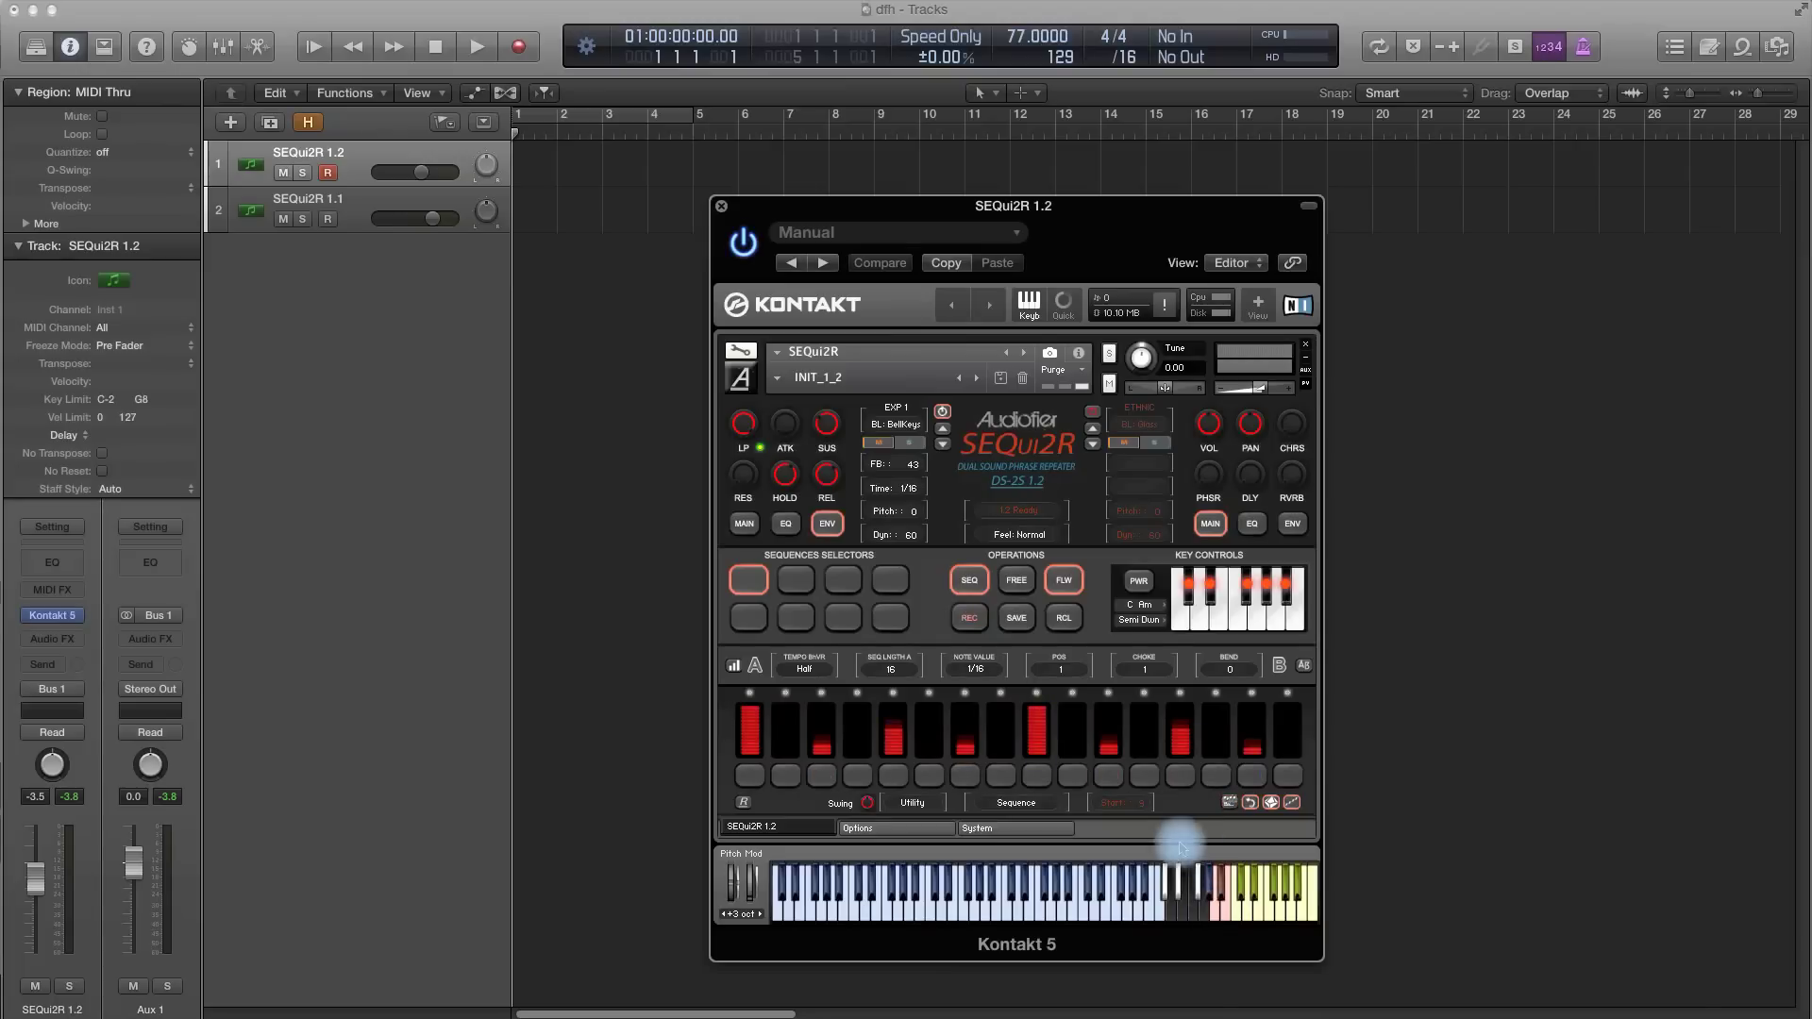
left_click(1039, 698)
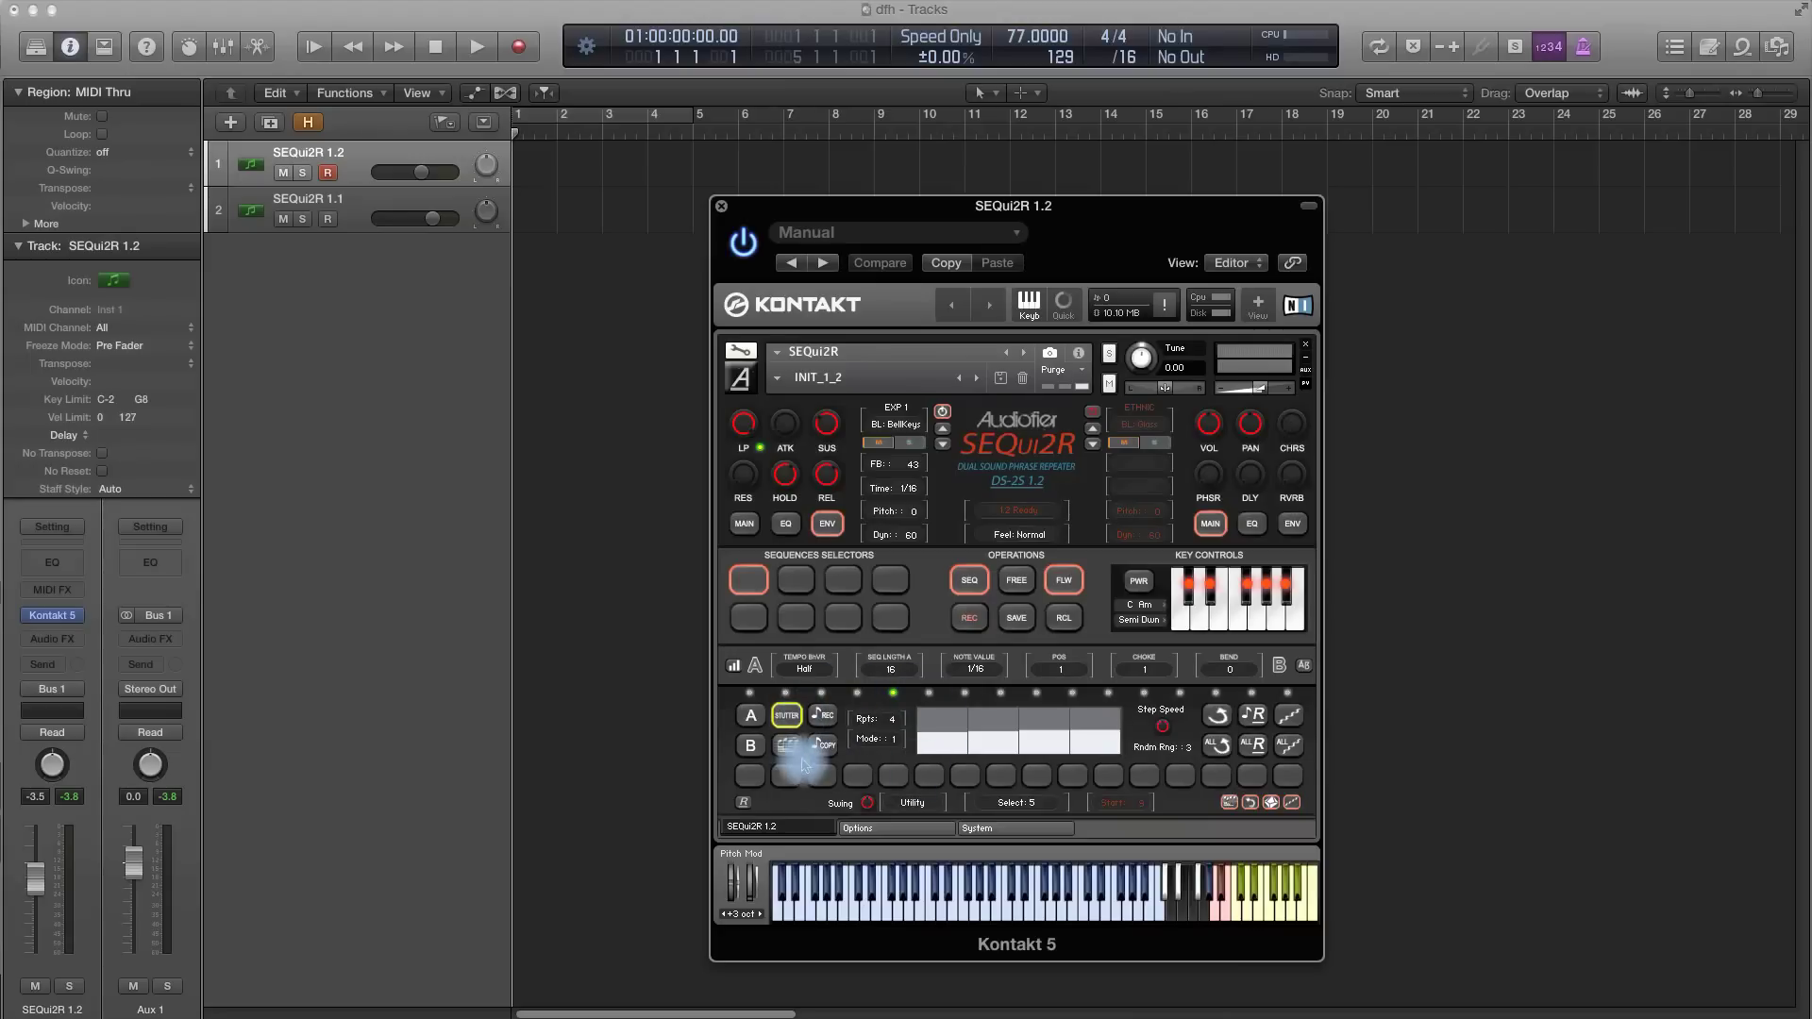
left_click_drag(893, 721, 901, 729)
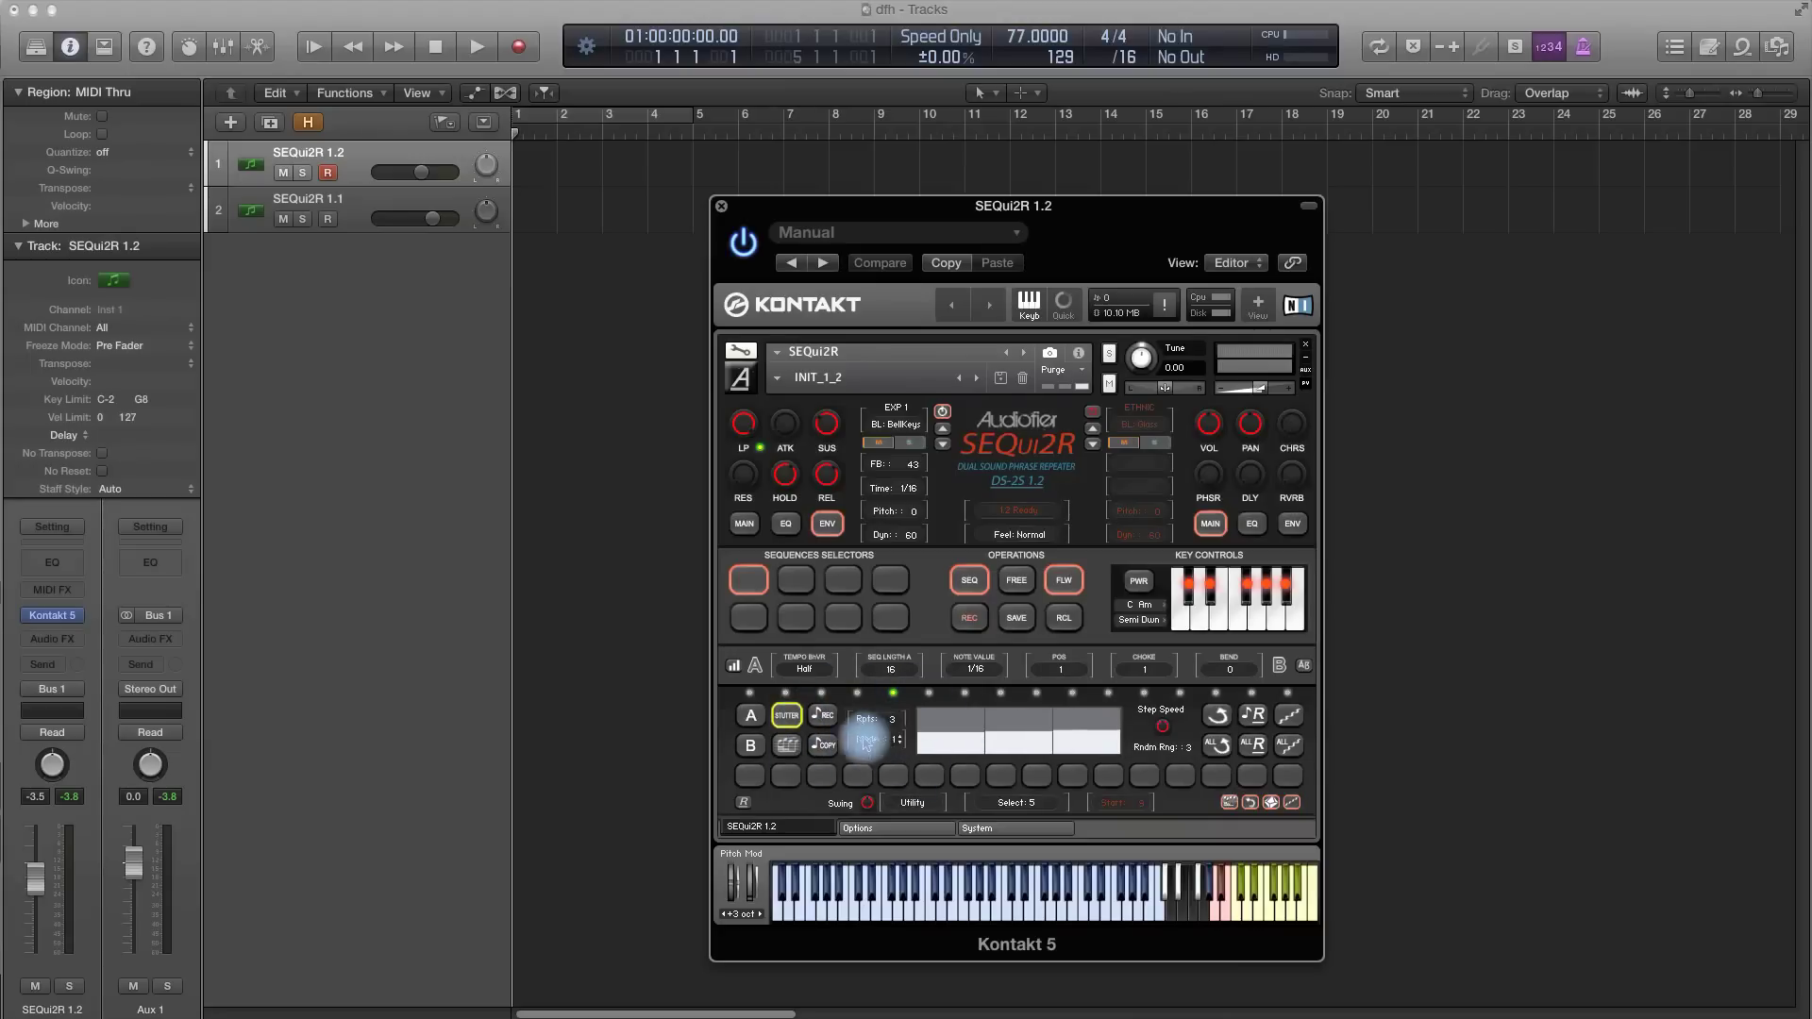
left_click(826, 719)
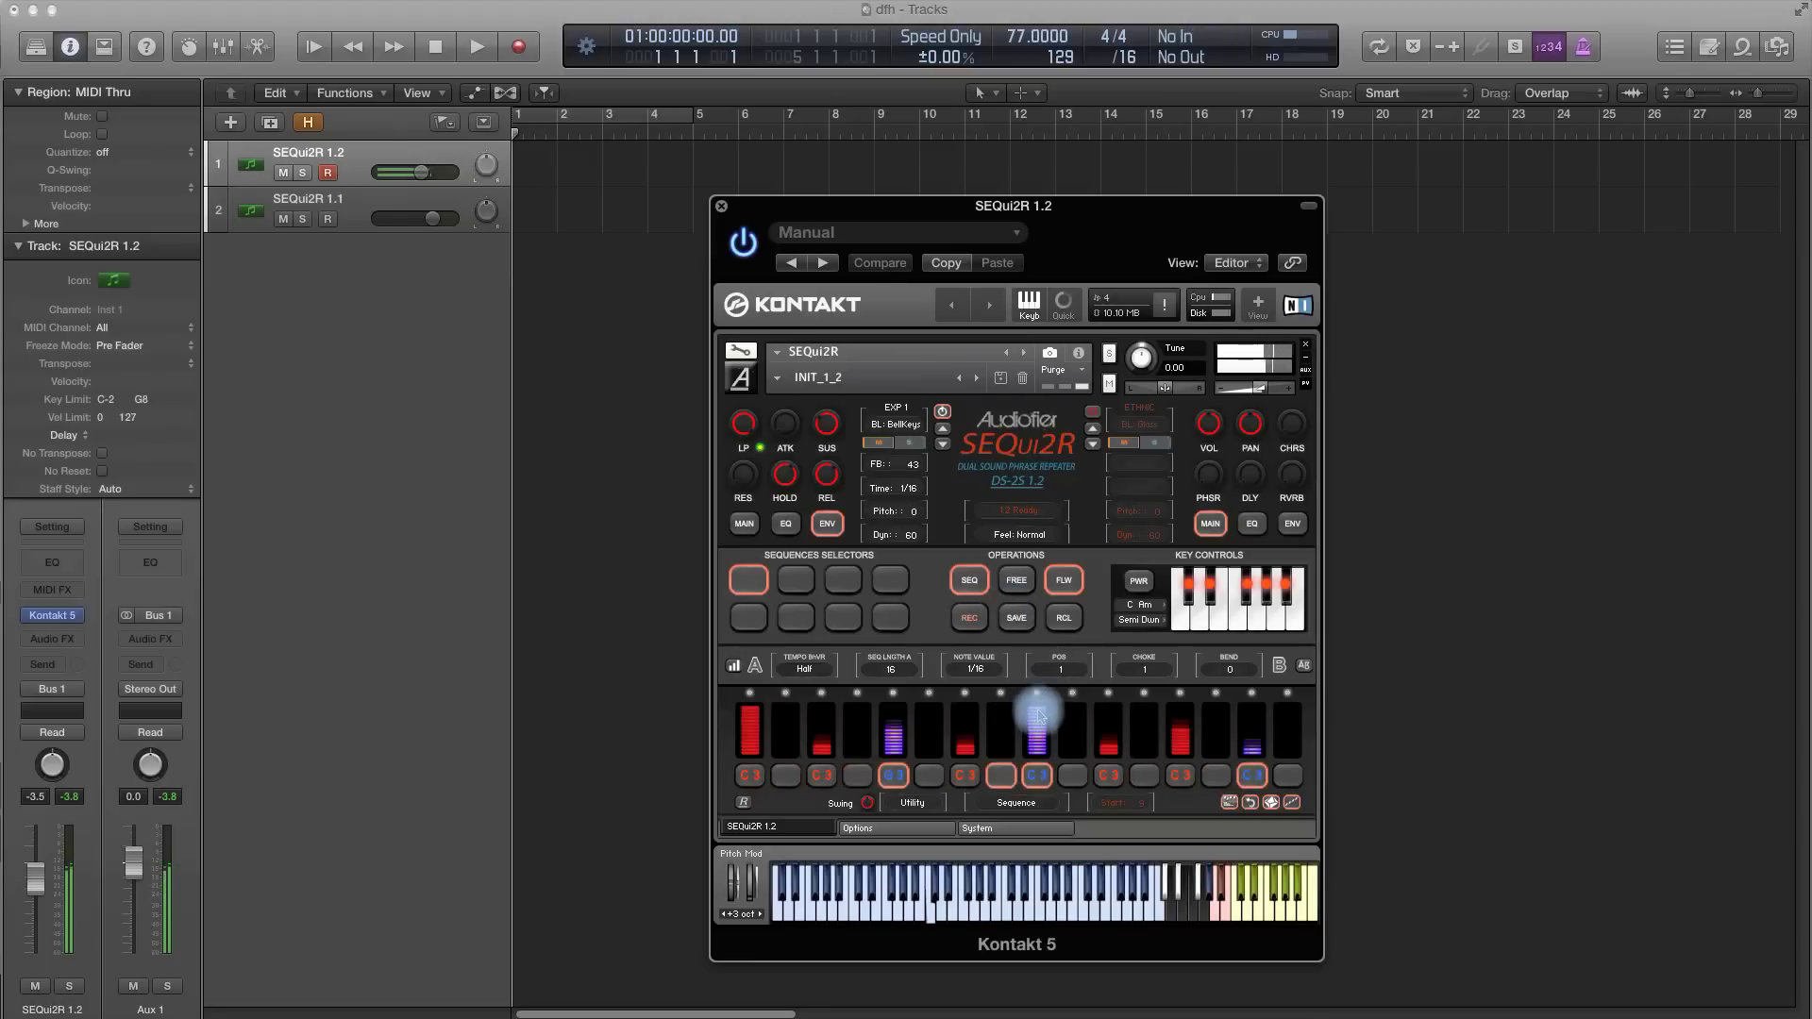
Raise the velocity of step 7 in the stuttered sequence and save it.
left_click_drag(971, 716, 983, 647)
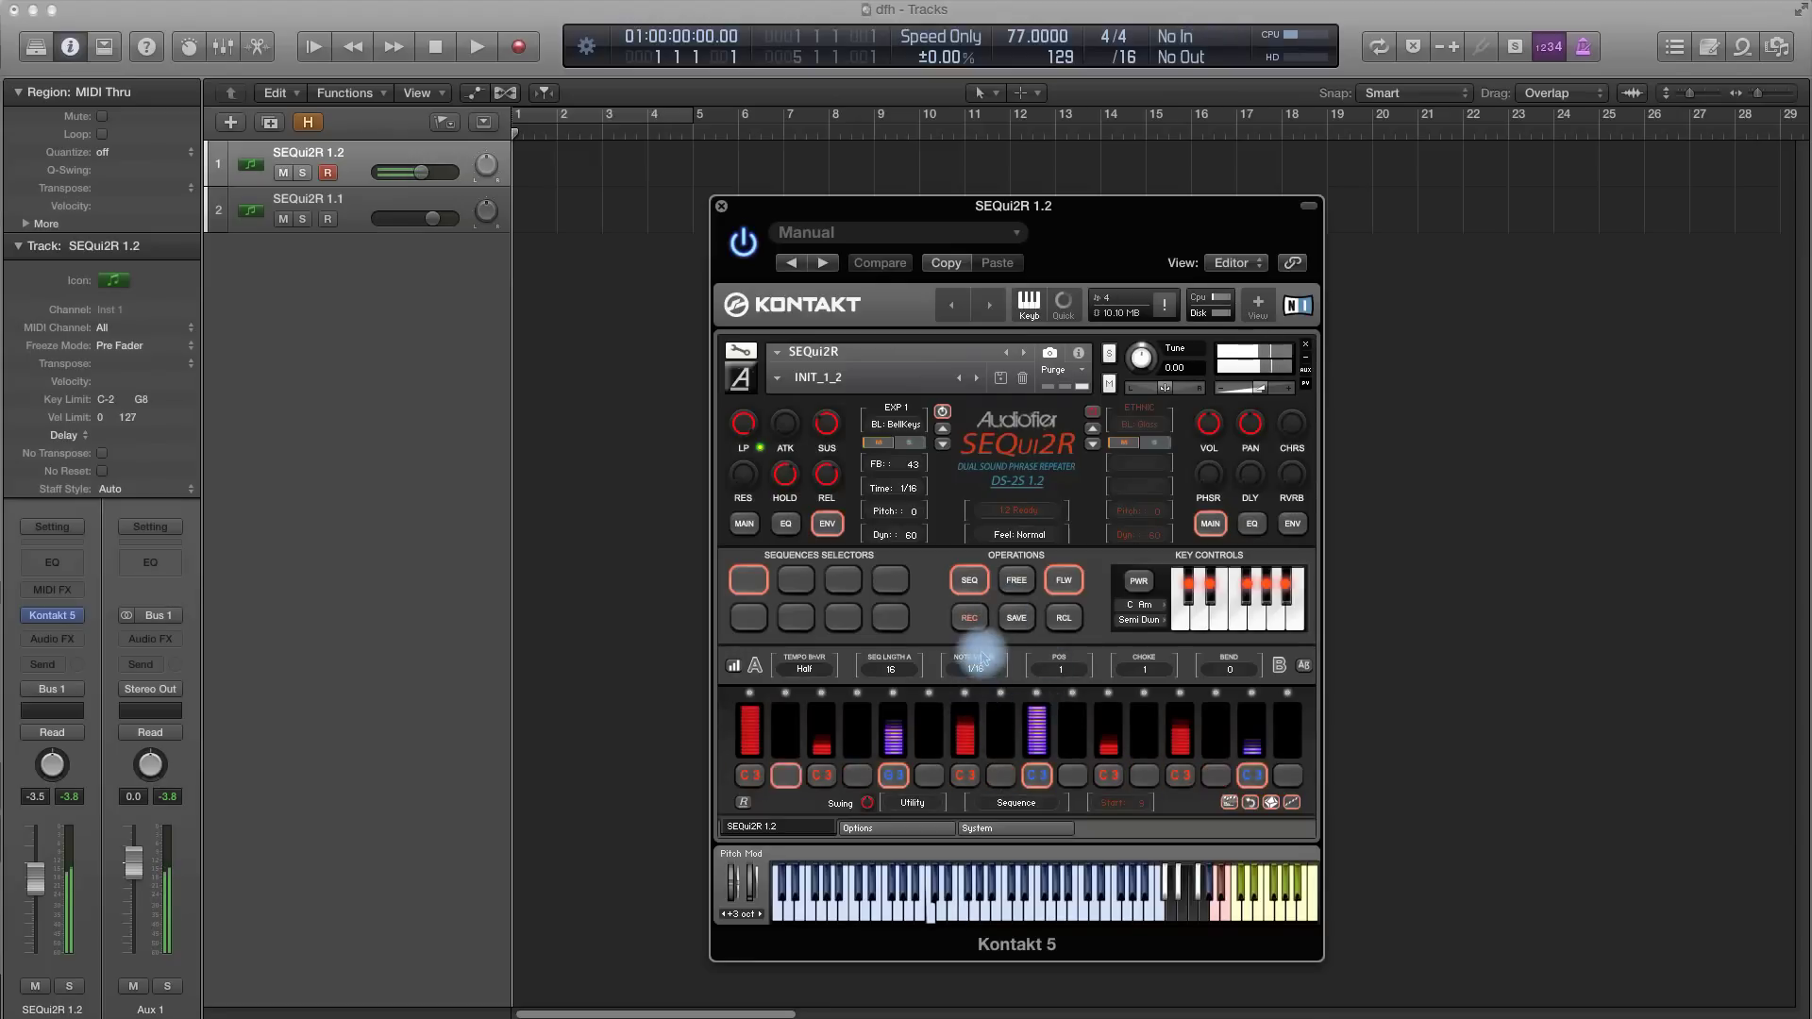
left_click(1017, 618)
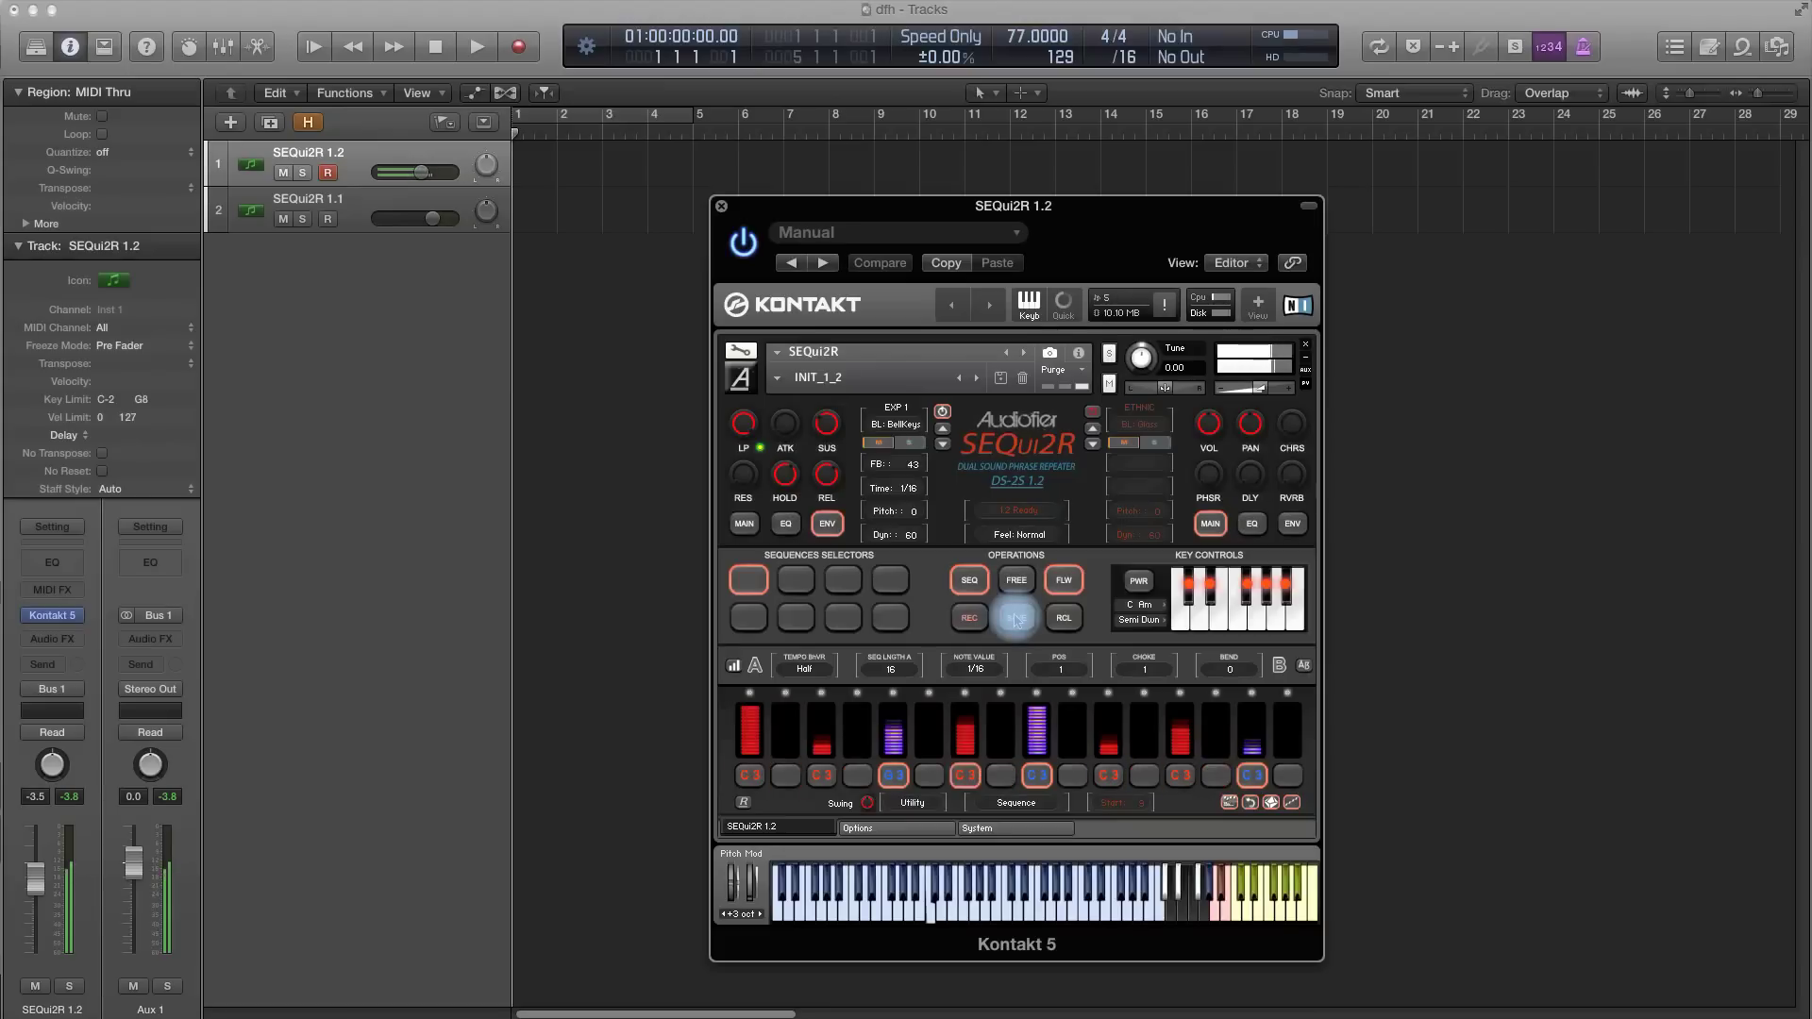
Combine stutter and reverse on step 5, using 3 repeats in mode 0, and play the sequence in FREE mode.
left_click(889, 700)
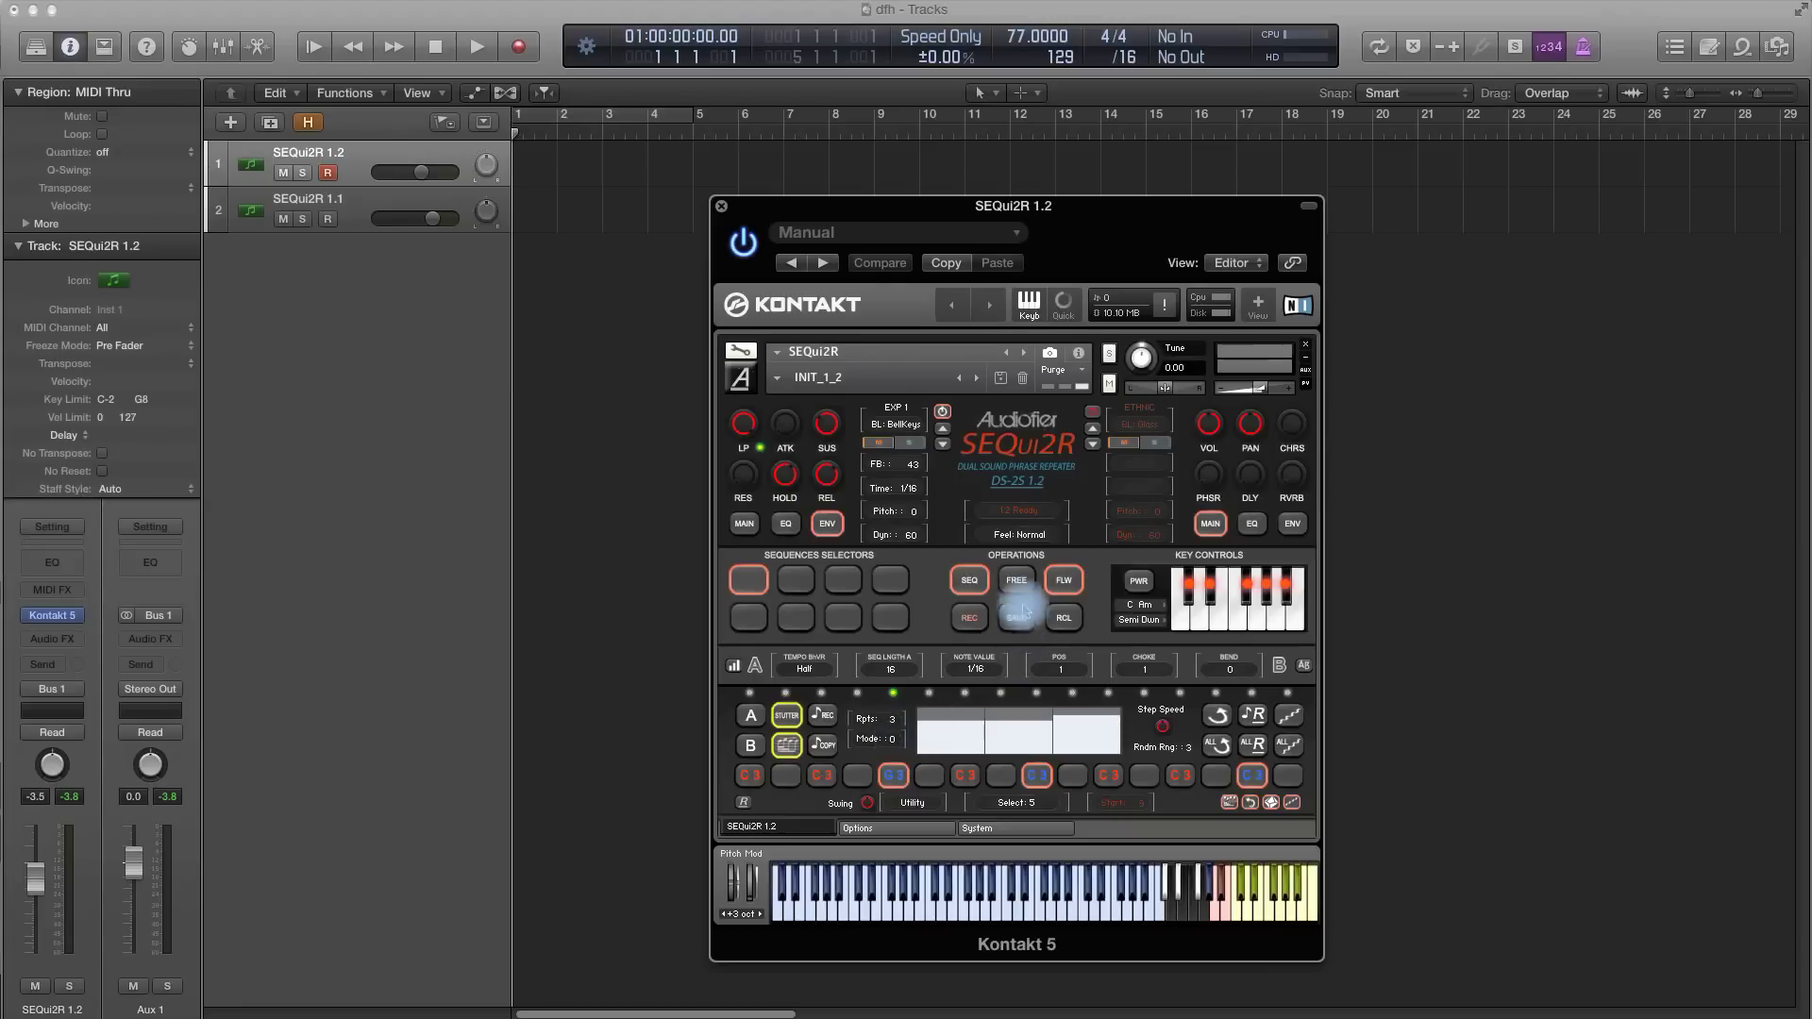
left_click(1017, 579)
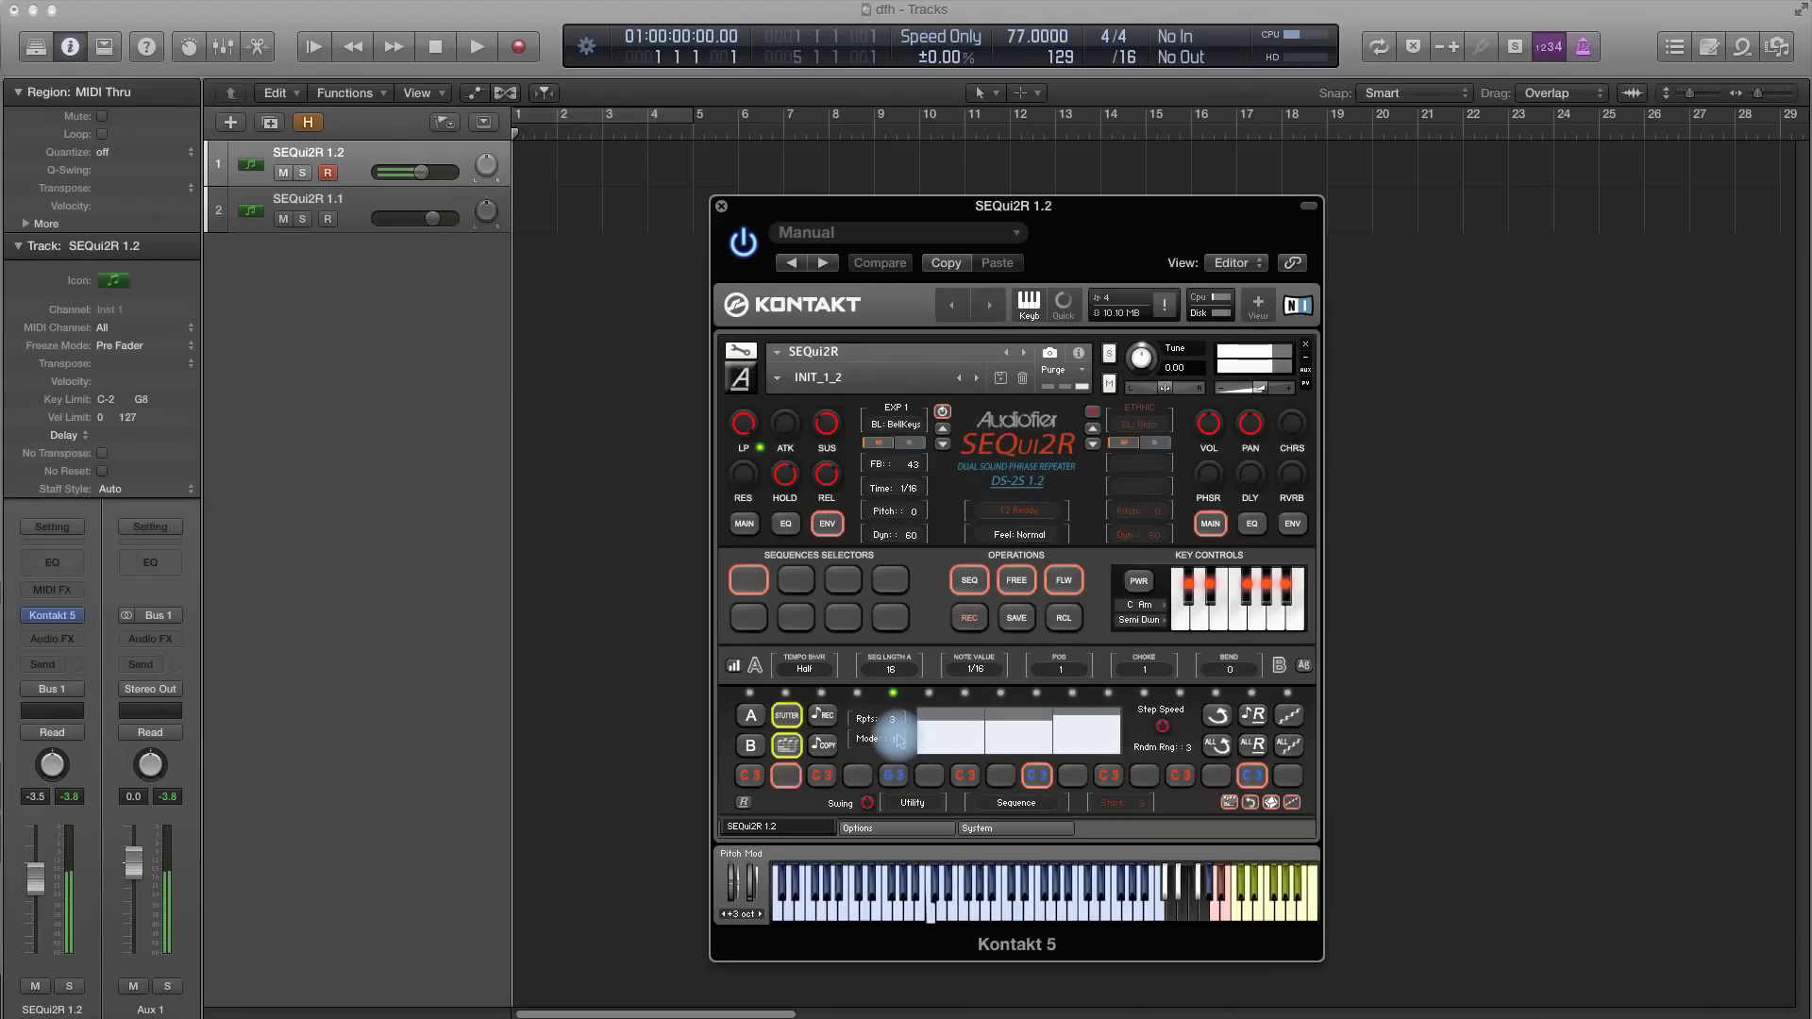
Trigger the red and yellow keyswitches on the on-screen keyboard to control the sequence live.
left_click(1213, 910)
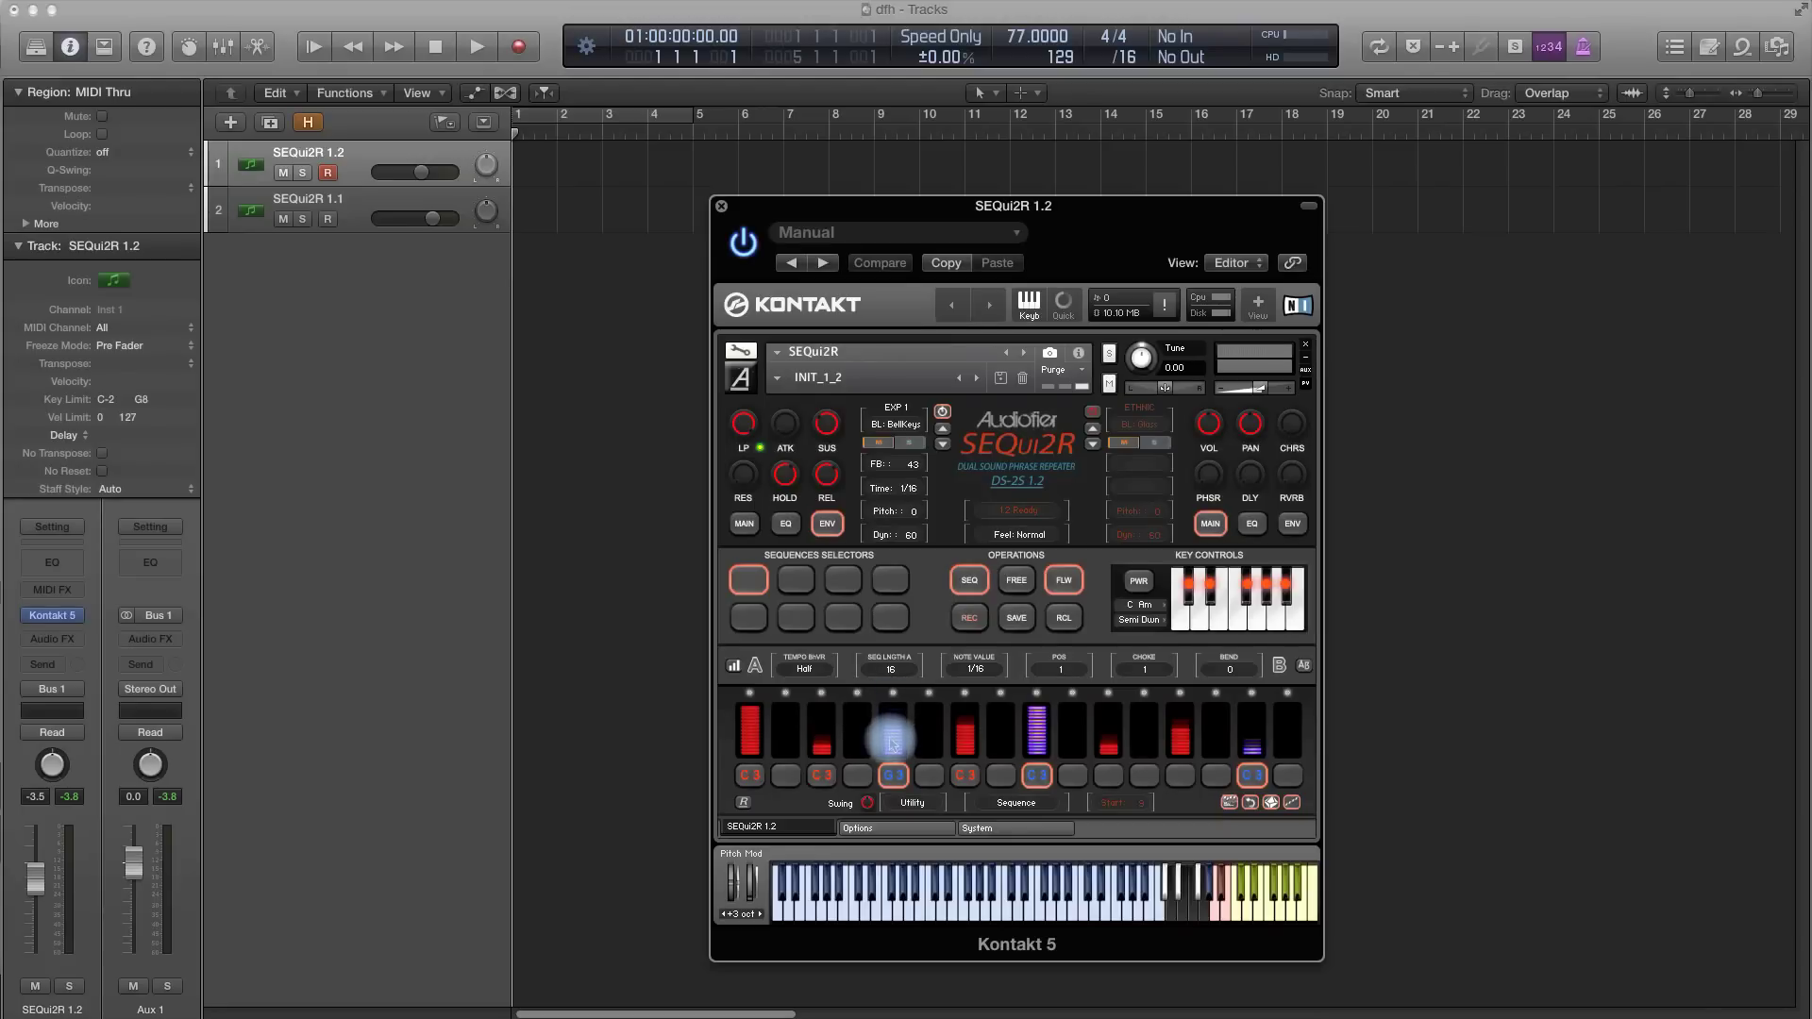
left_click(1258, 910)
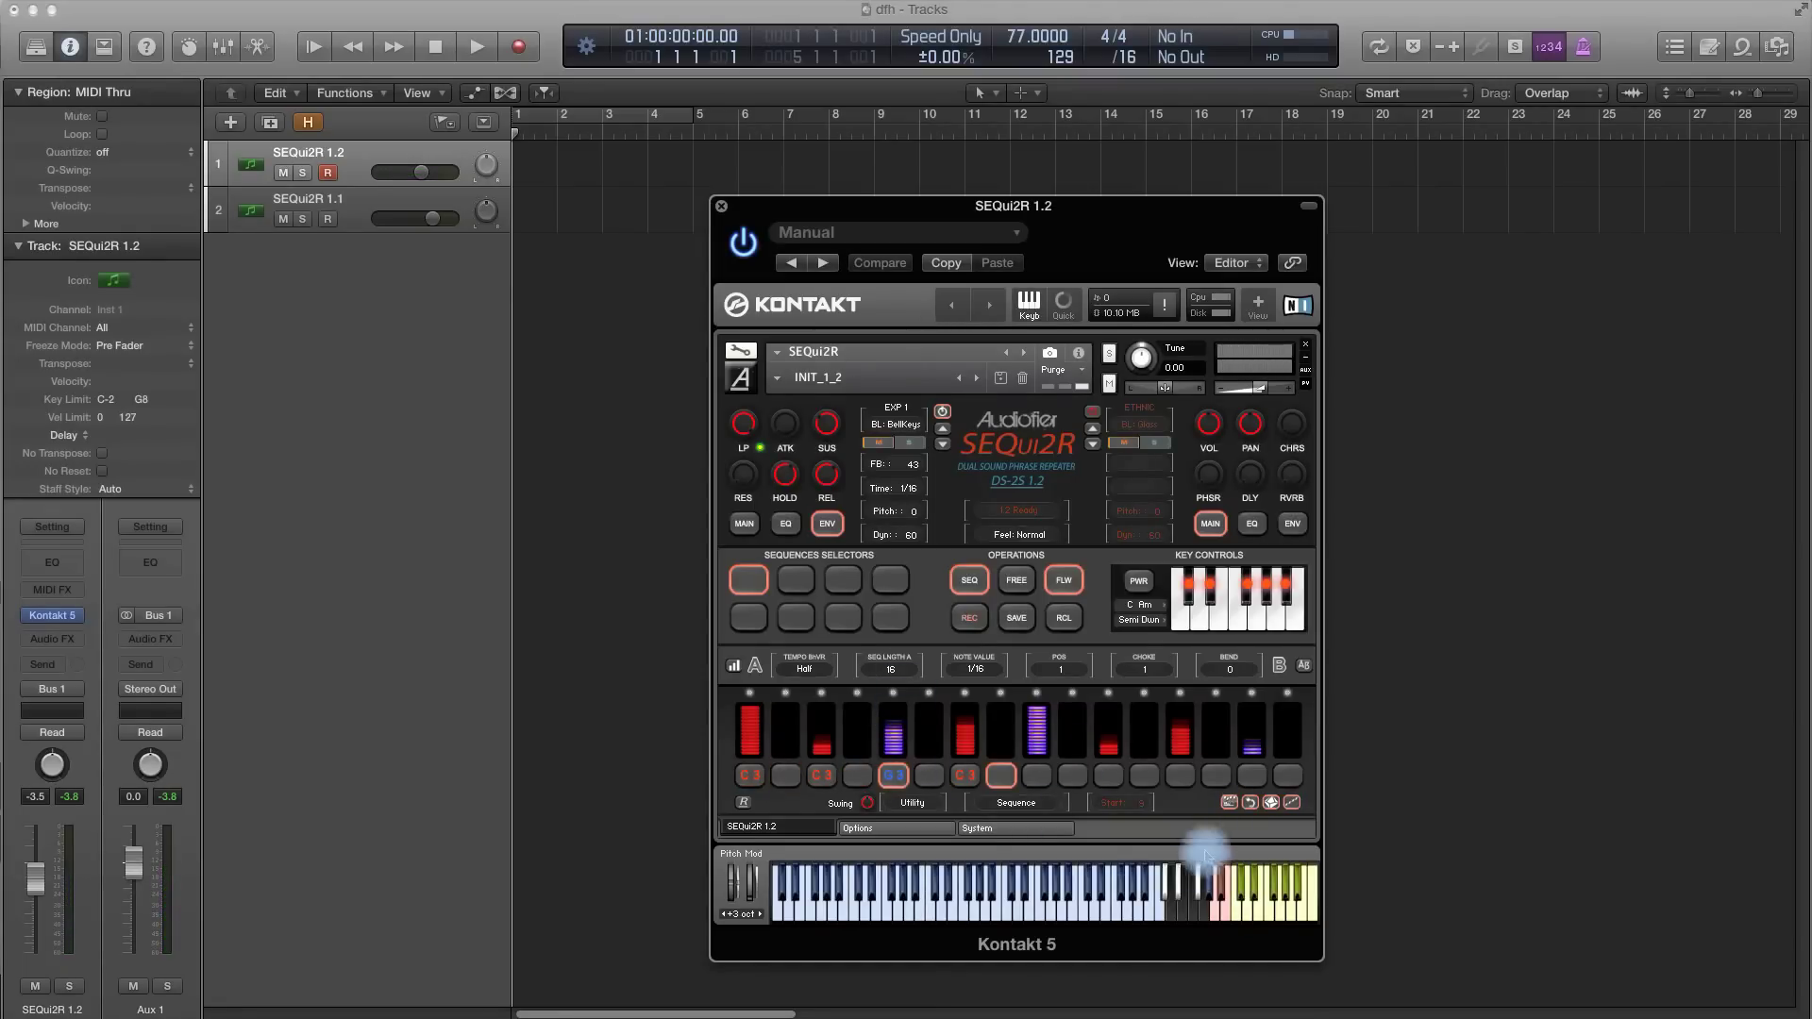
left_click(1264, 911)
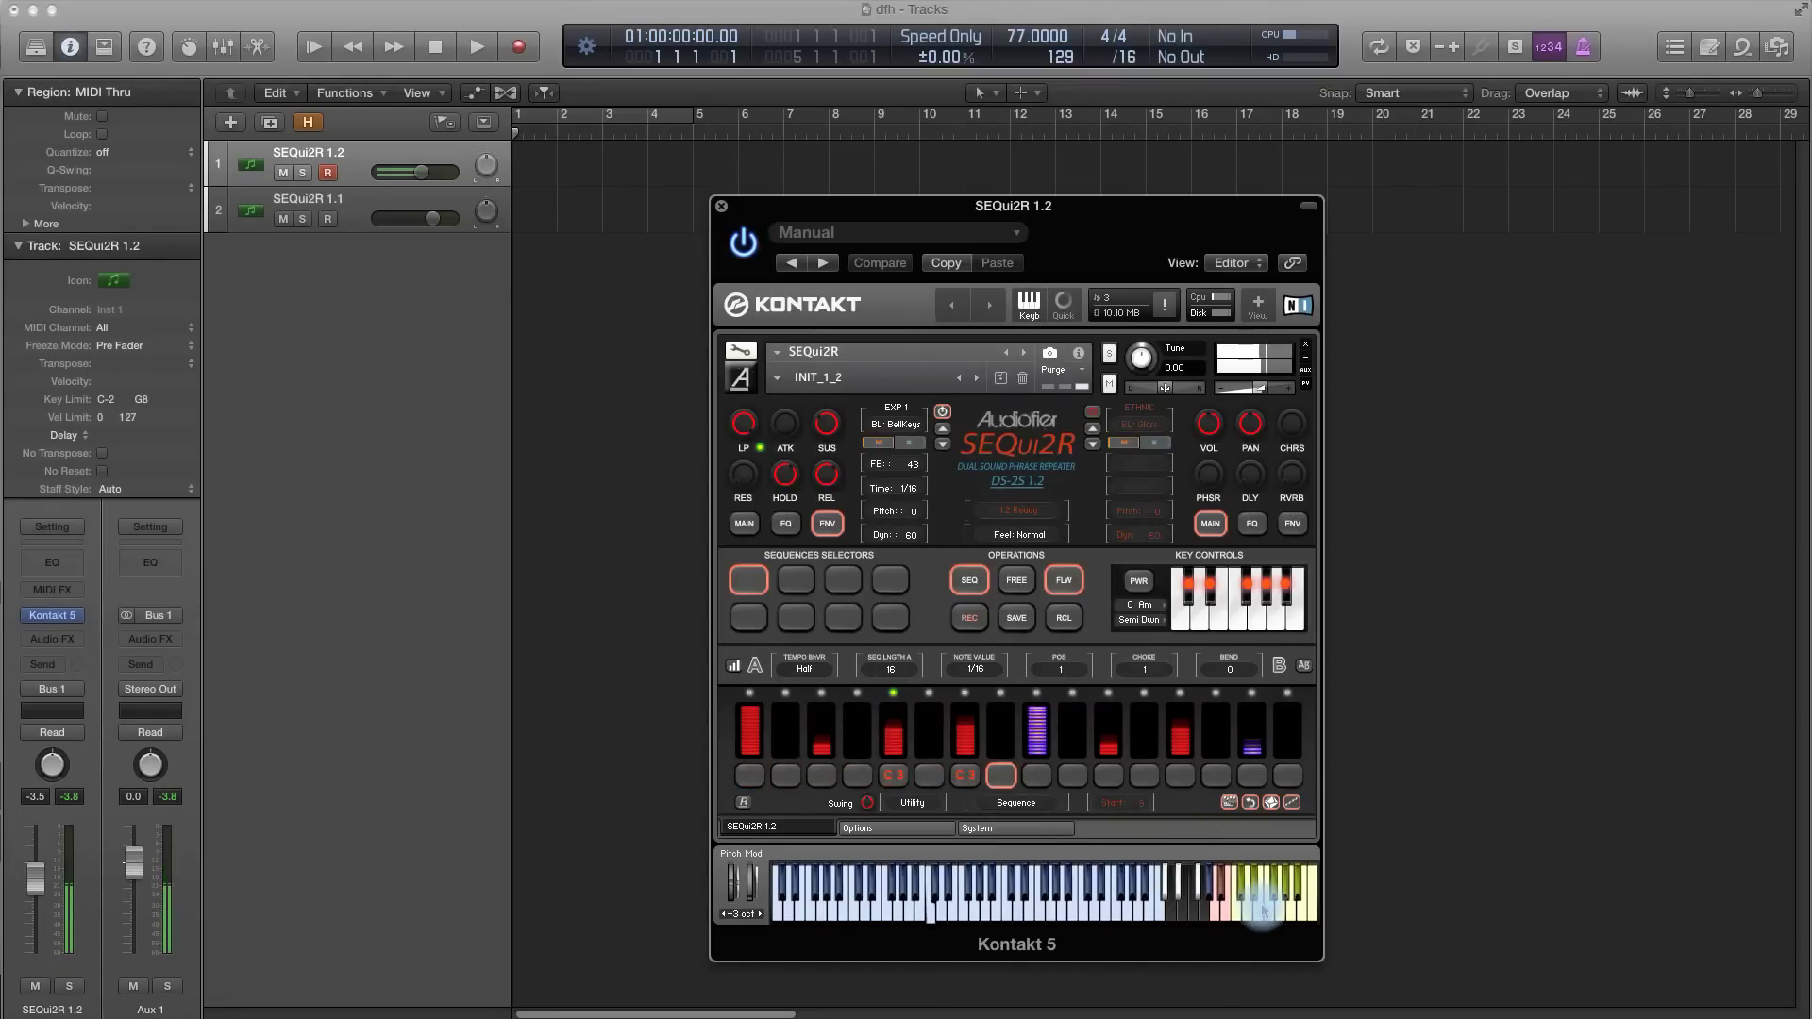
Play the yellow keyswitches on the on-screen keyboard to switch the step effects while the sequence runs.
left_click(873, 749)
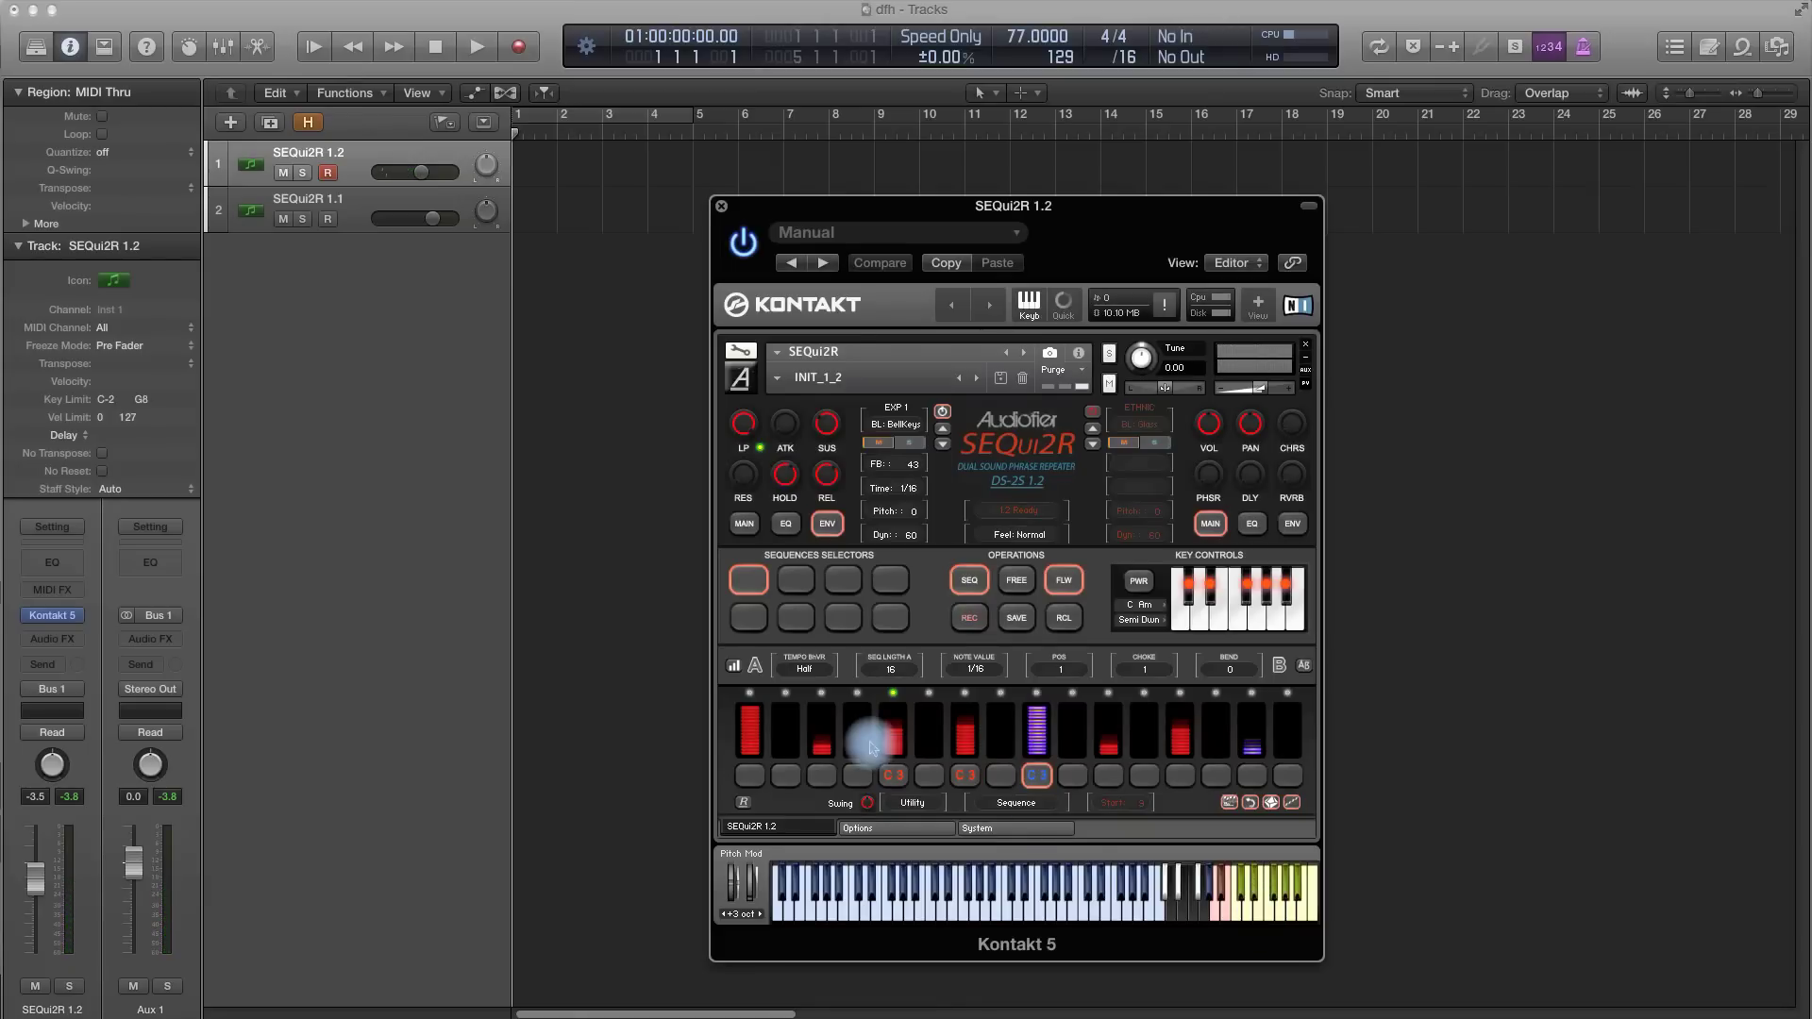
left_click(1261, 921)
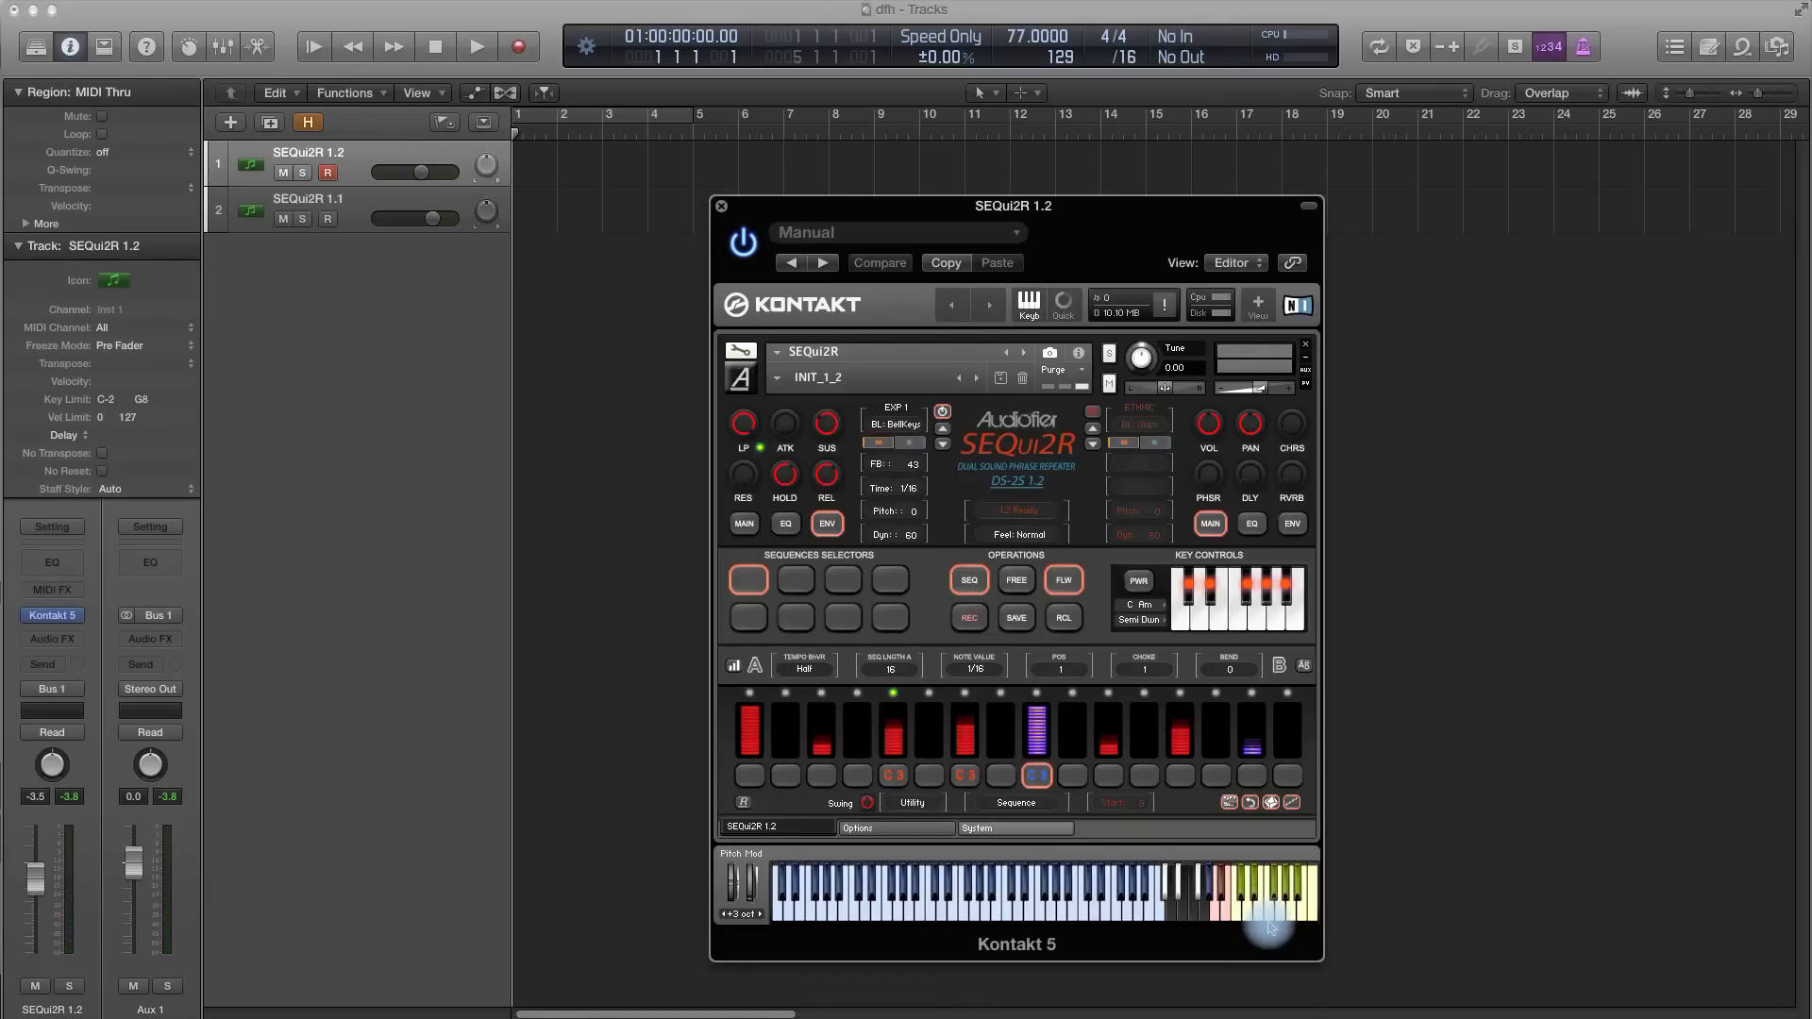
left_click(1264, 922)
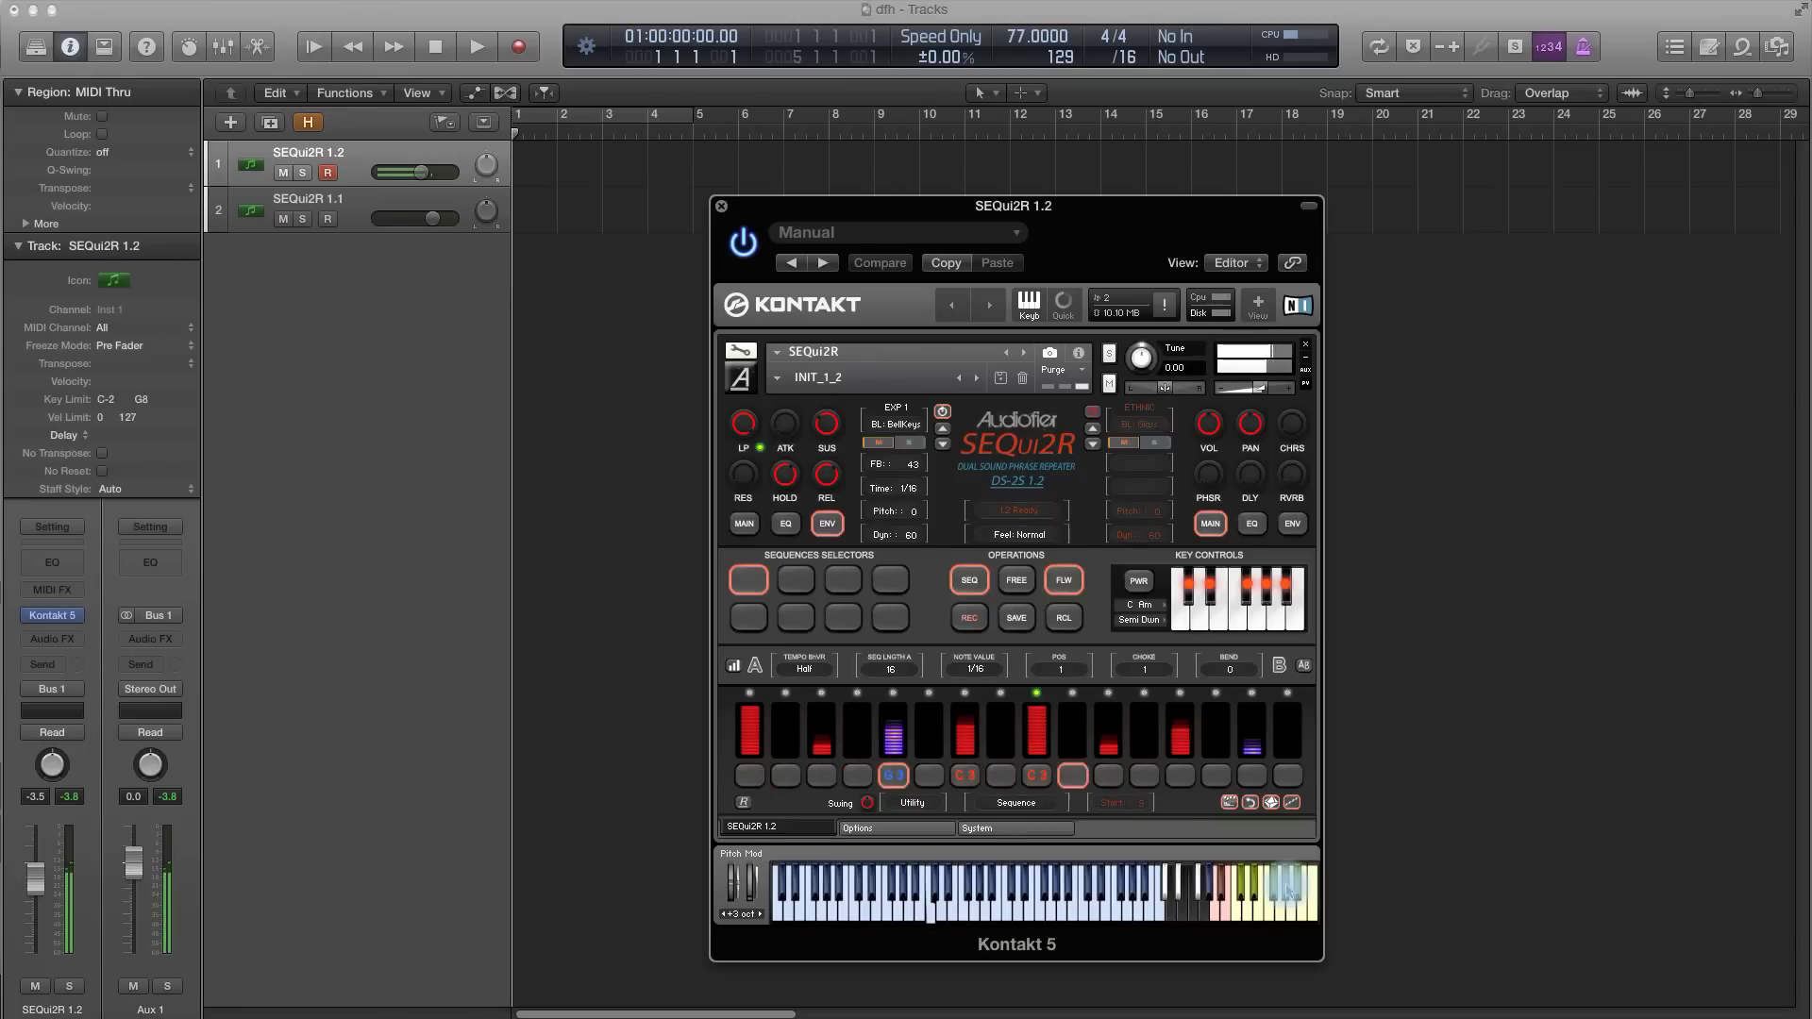
left_click_drag(1288, 892, 1310, 910)
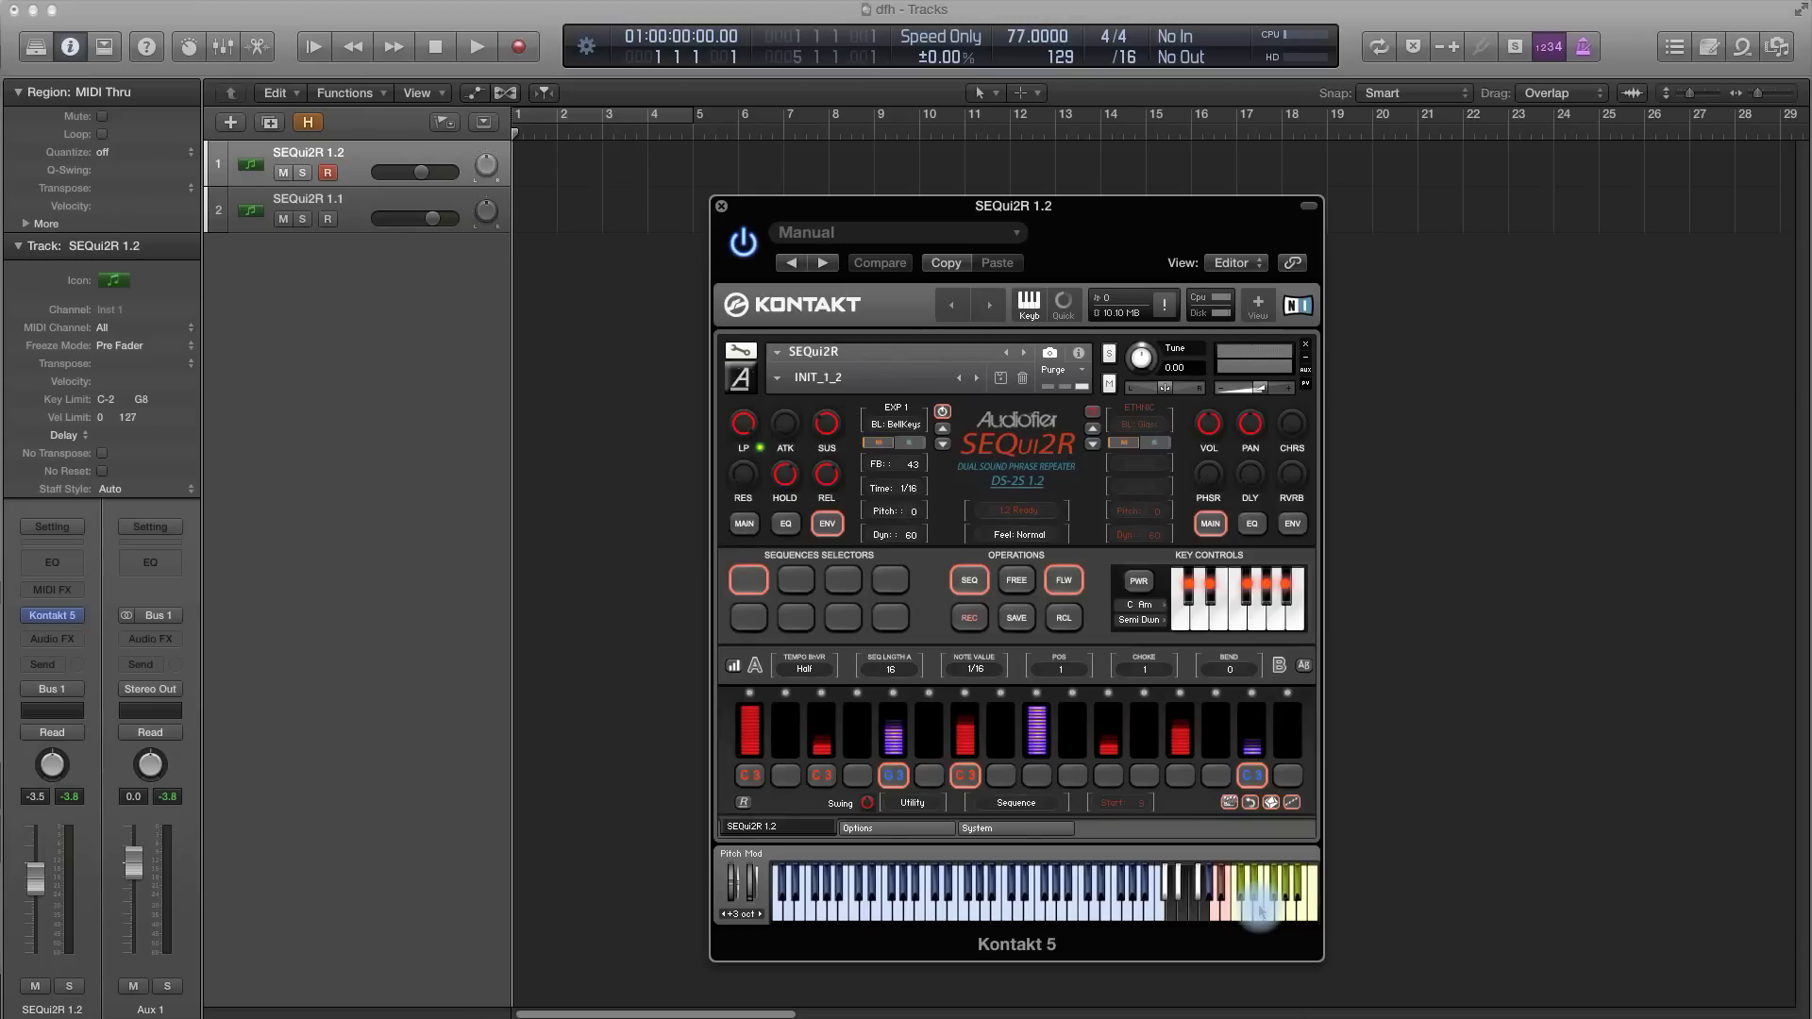
left_click(1552, 649)
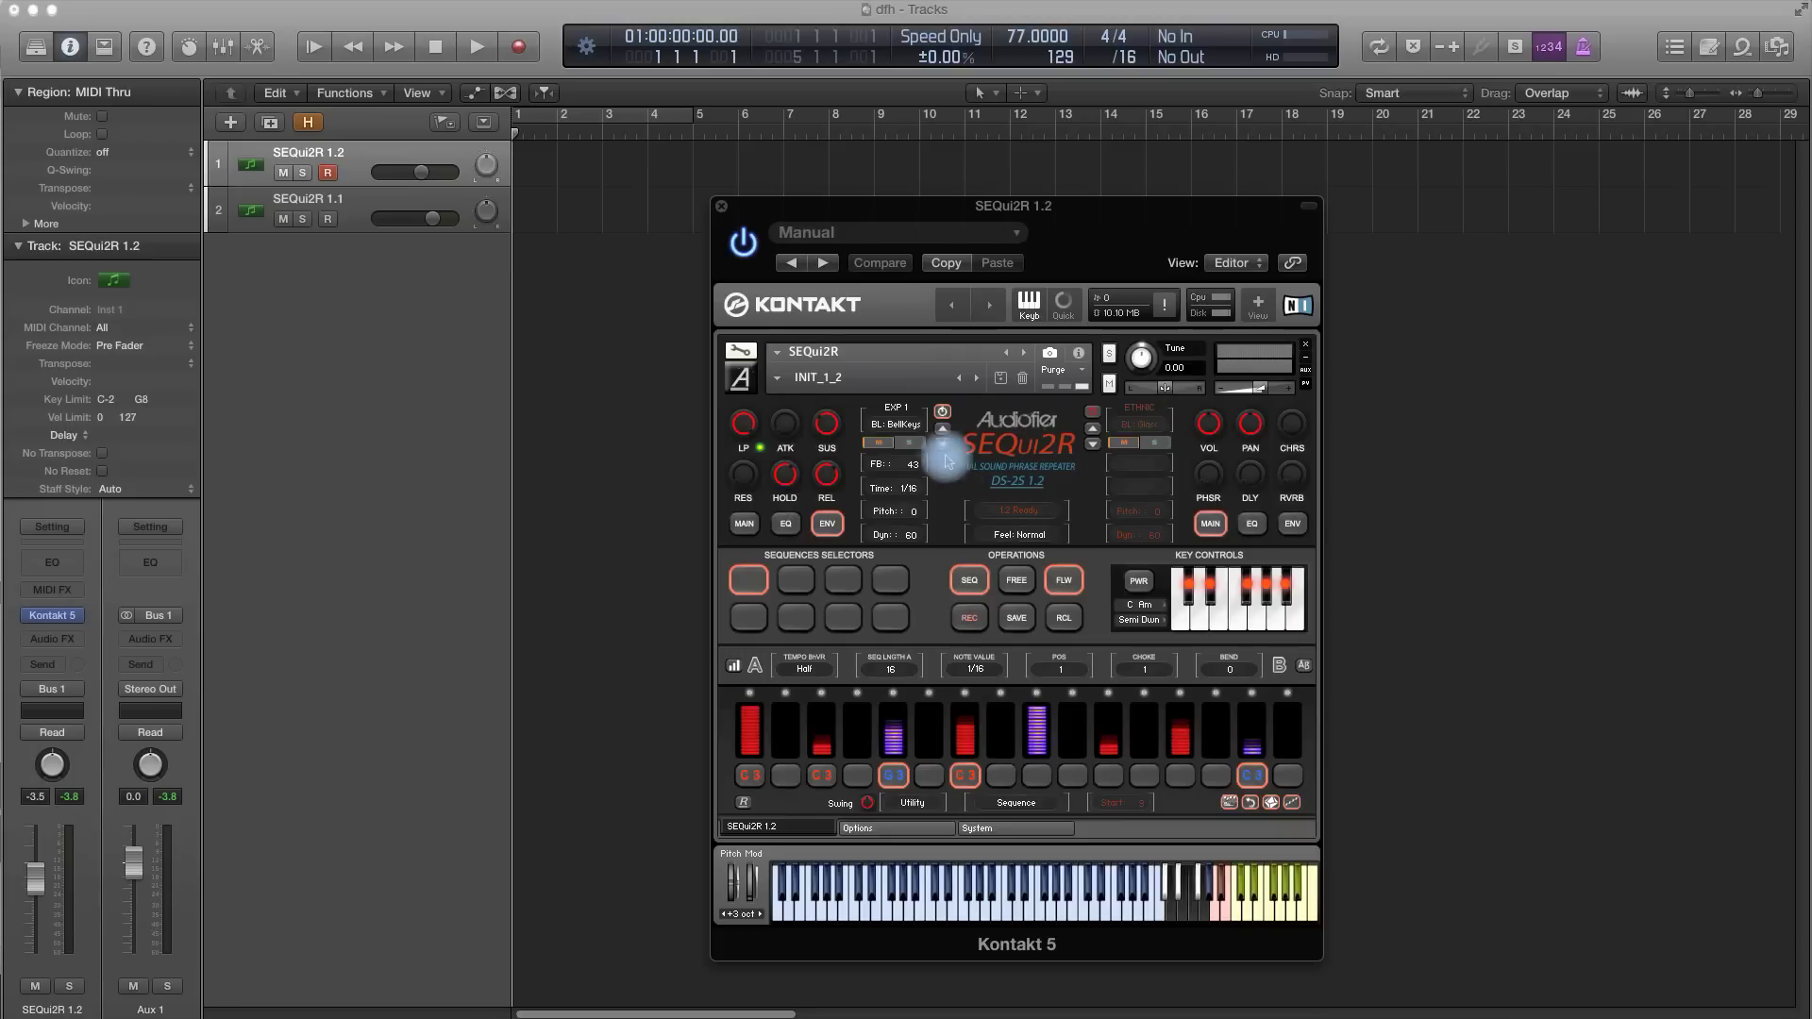
Load the SYN: Roid sound from the Synths category as the first sound and record a new note sequence with it.
left_click(912, 420)
left_click(901, 564)
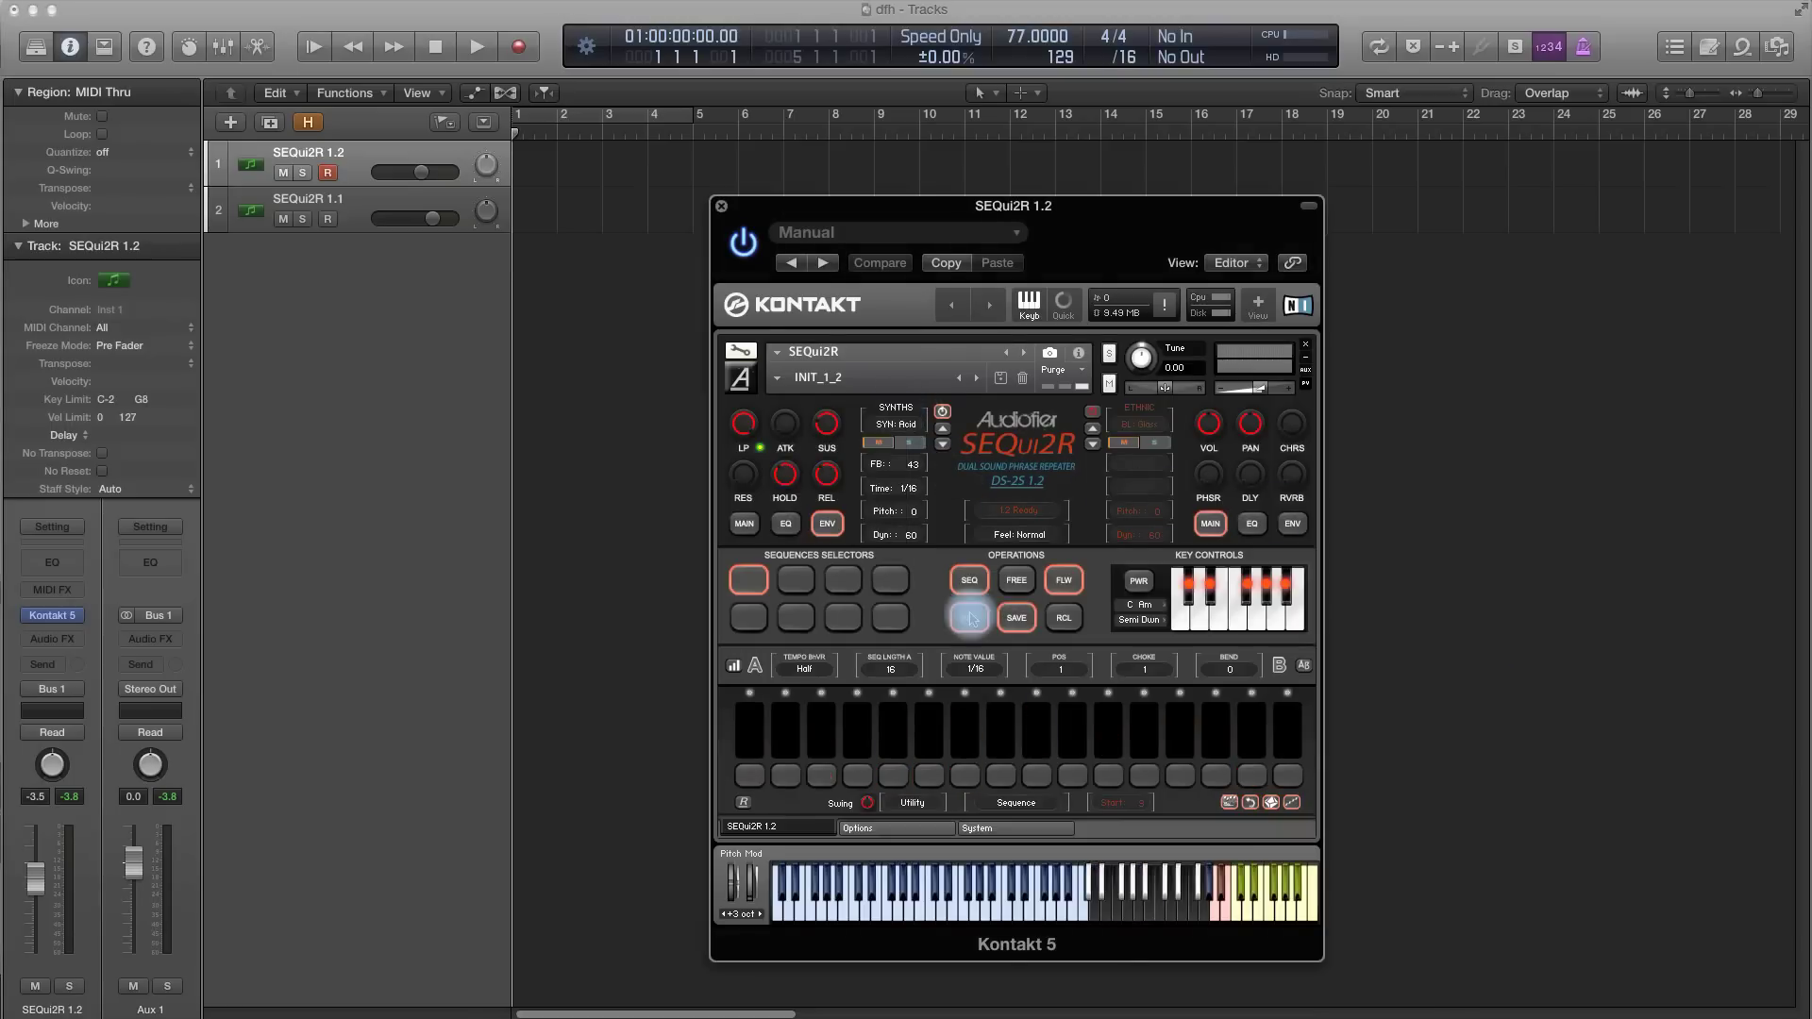
left_click(970, 618)
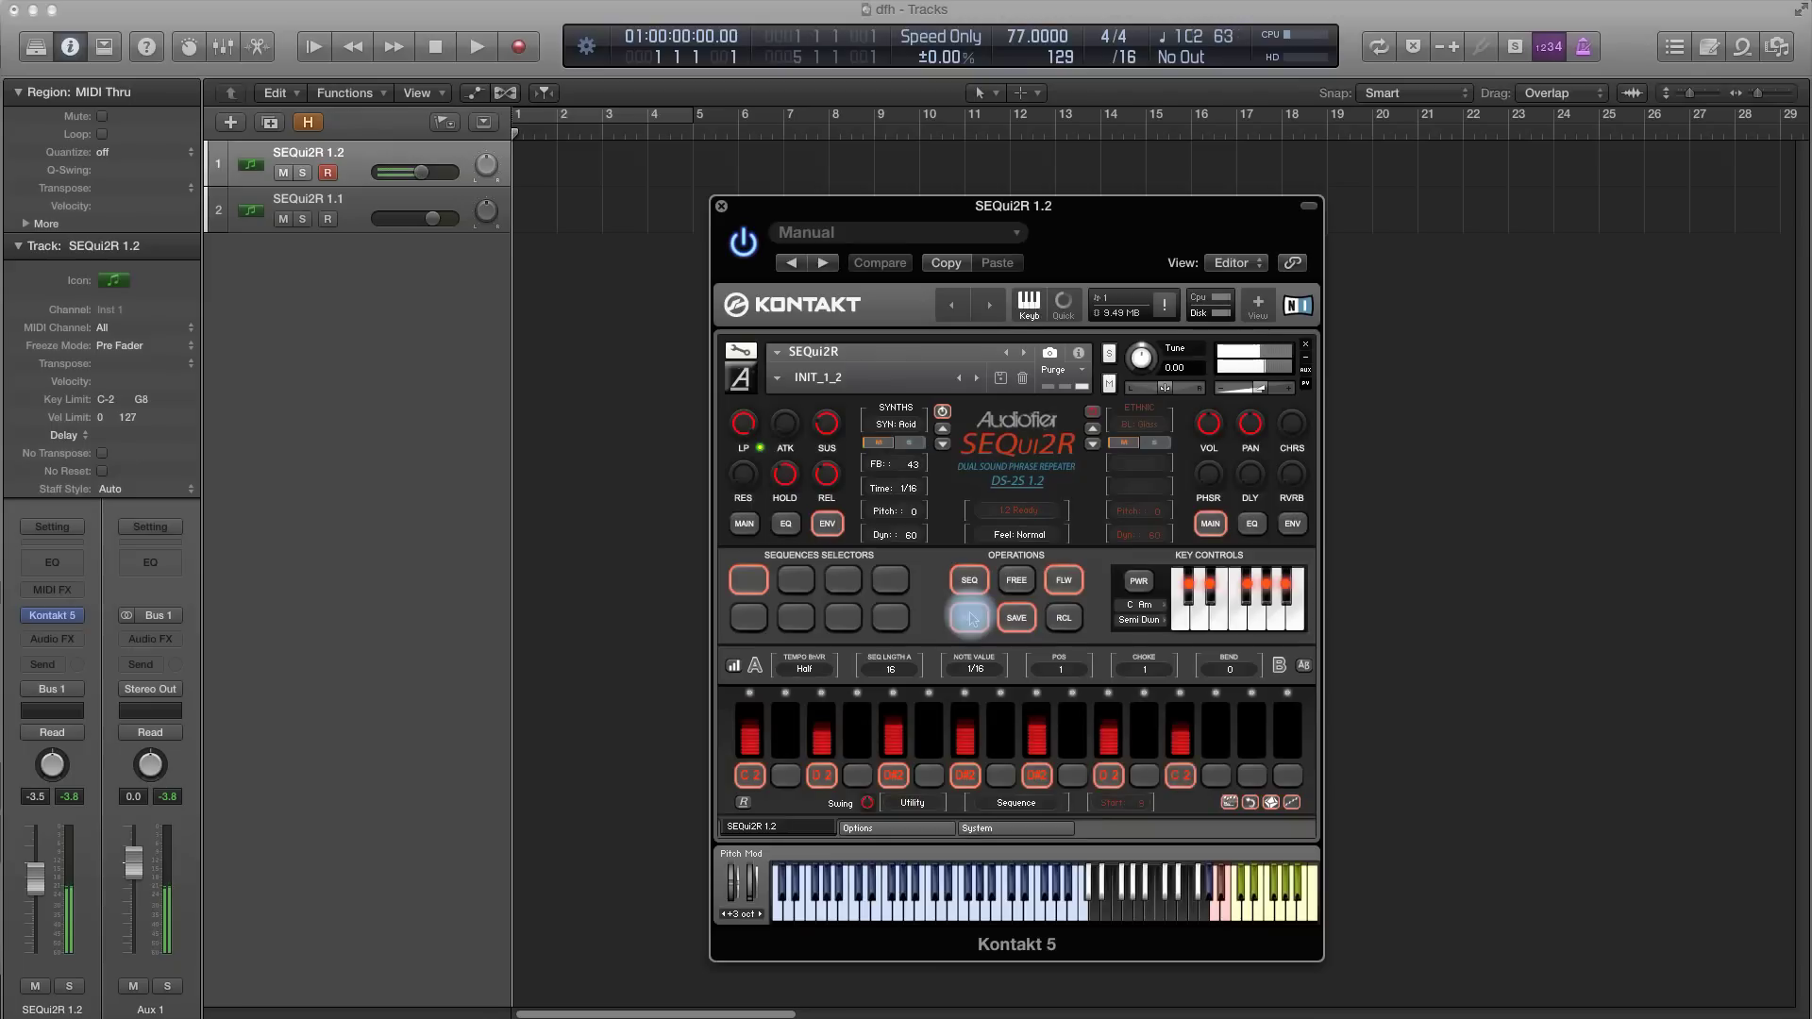
left_click(970, 618)
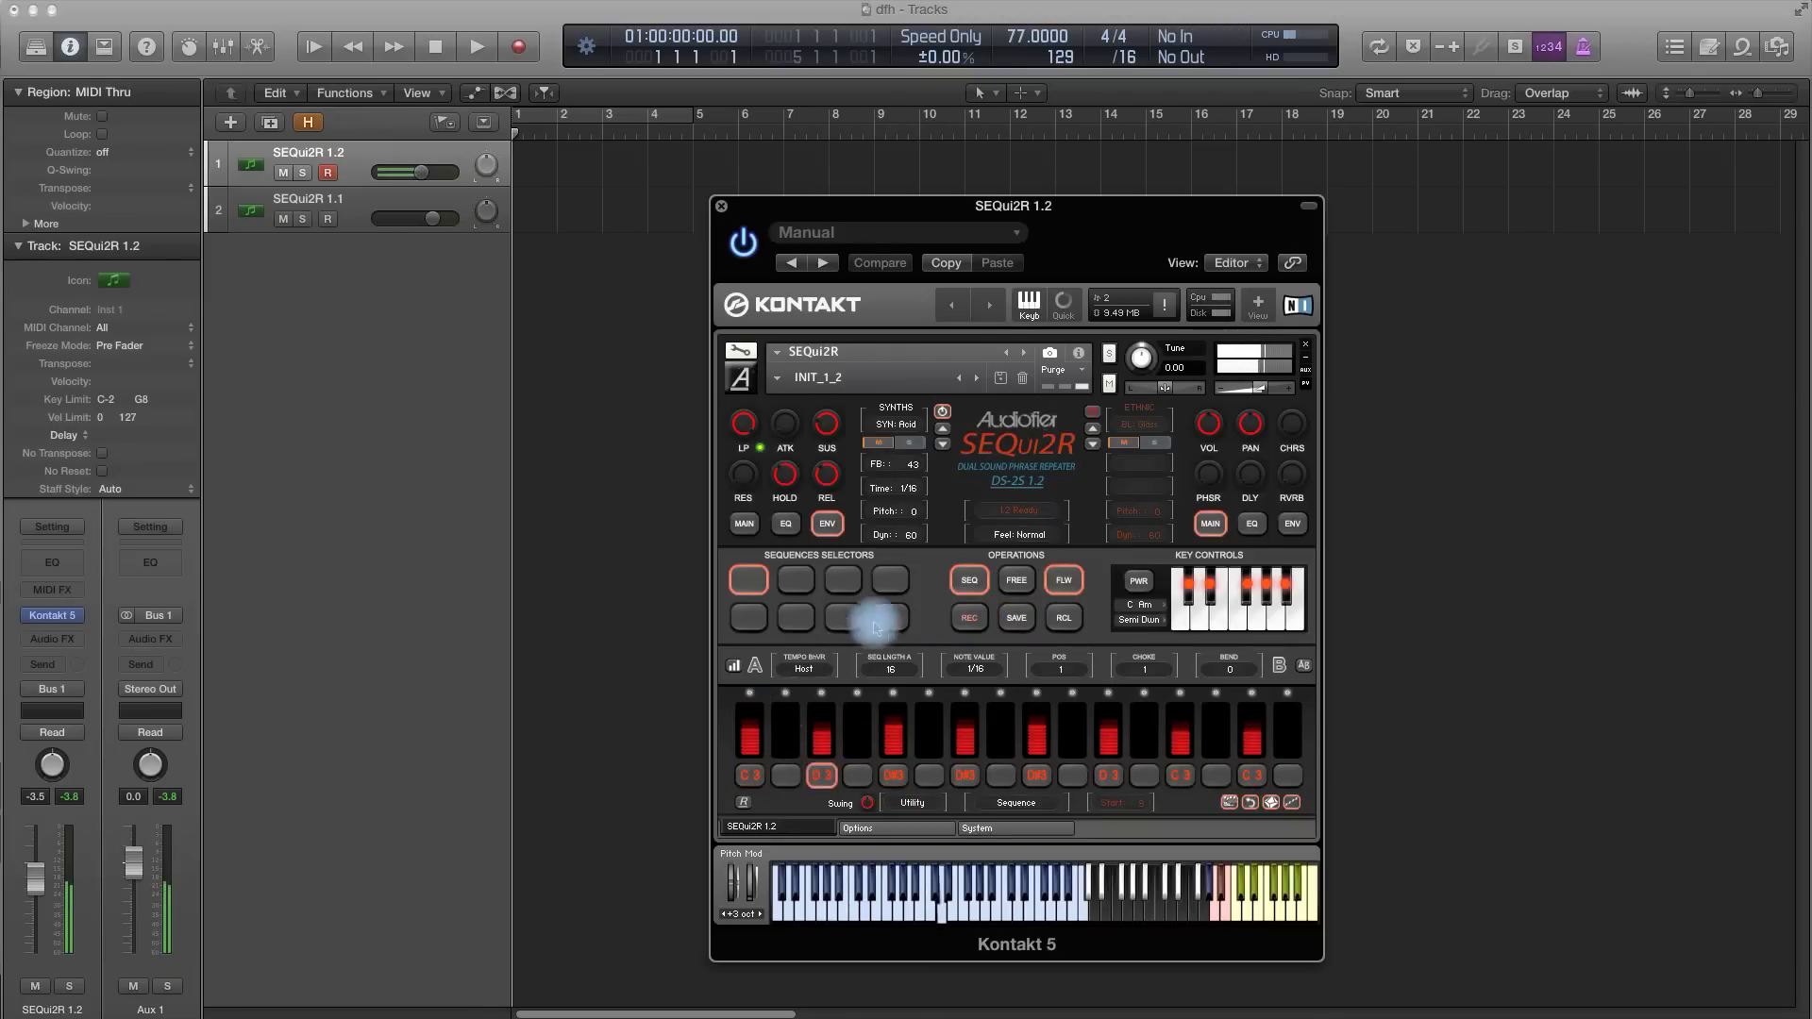
Set the first sound's delay time to 1/8 D and raise its delay amount.
left_click(744, 524)
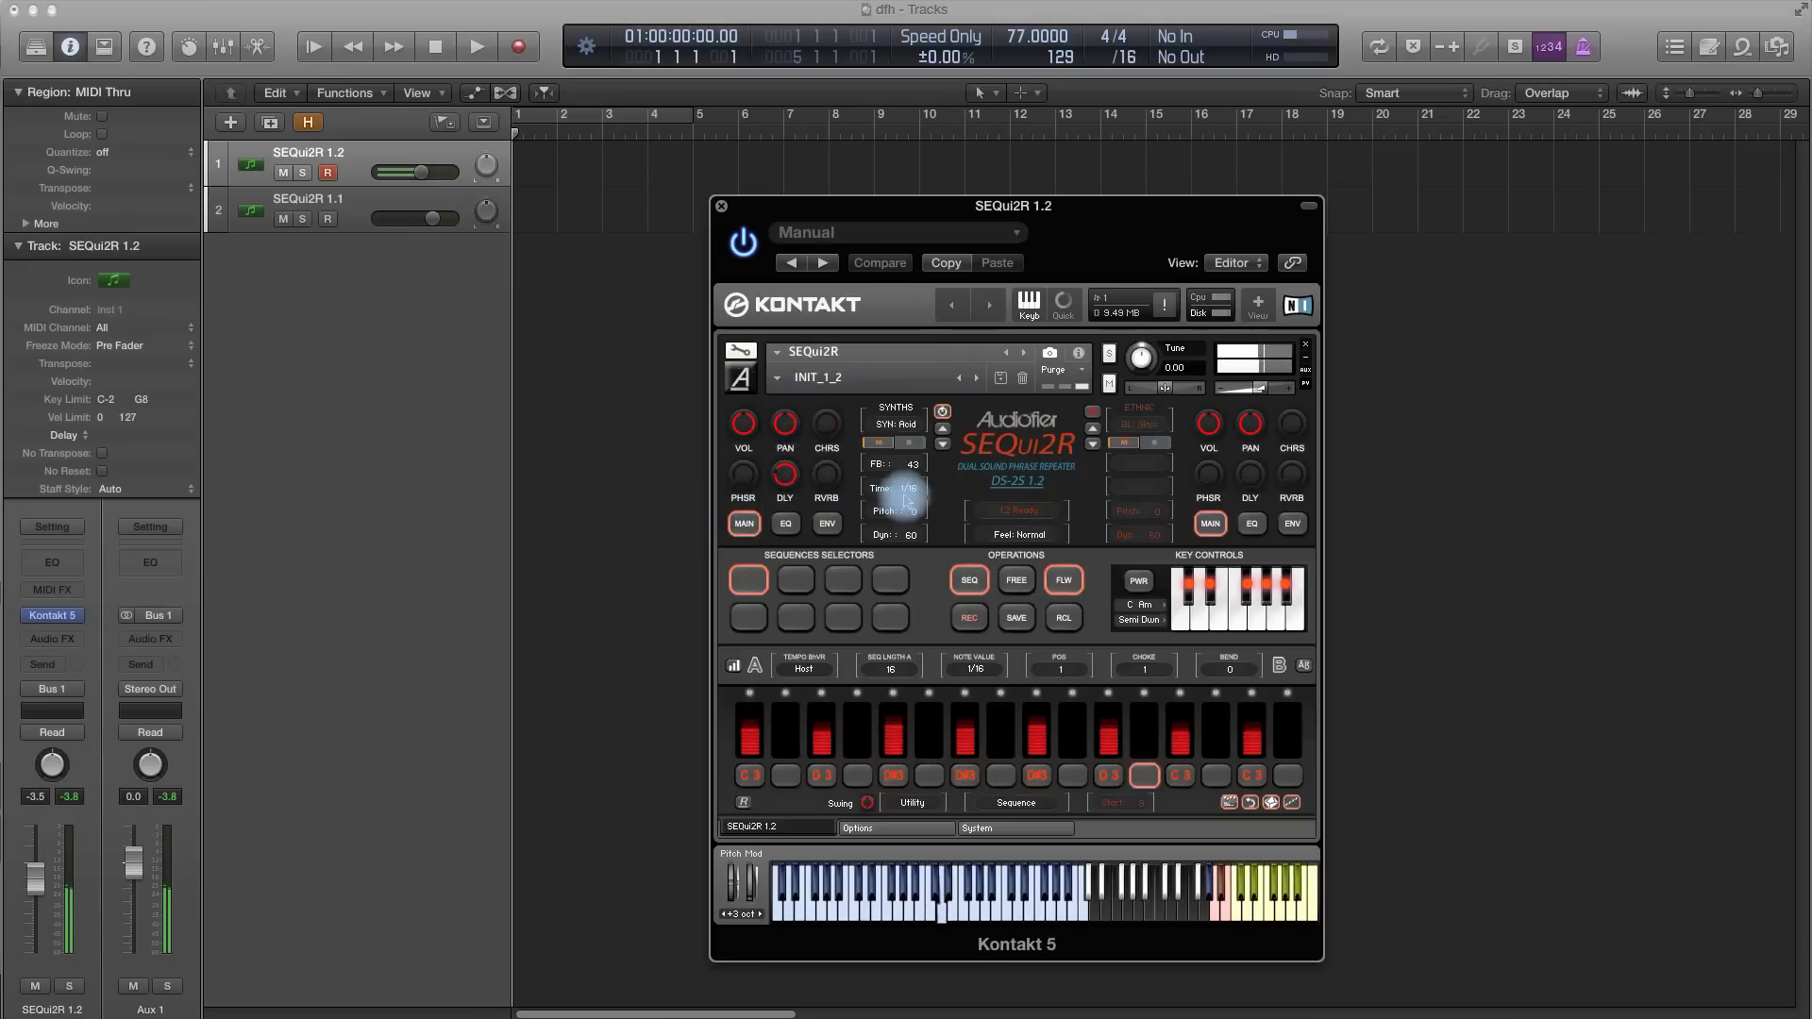
left_click(906, 491)
left_click(882, 585)
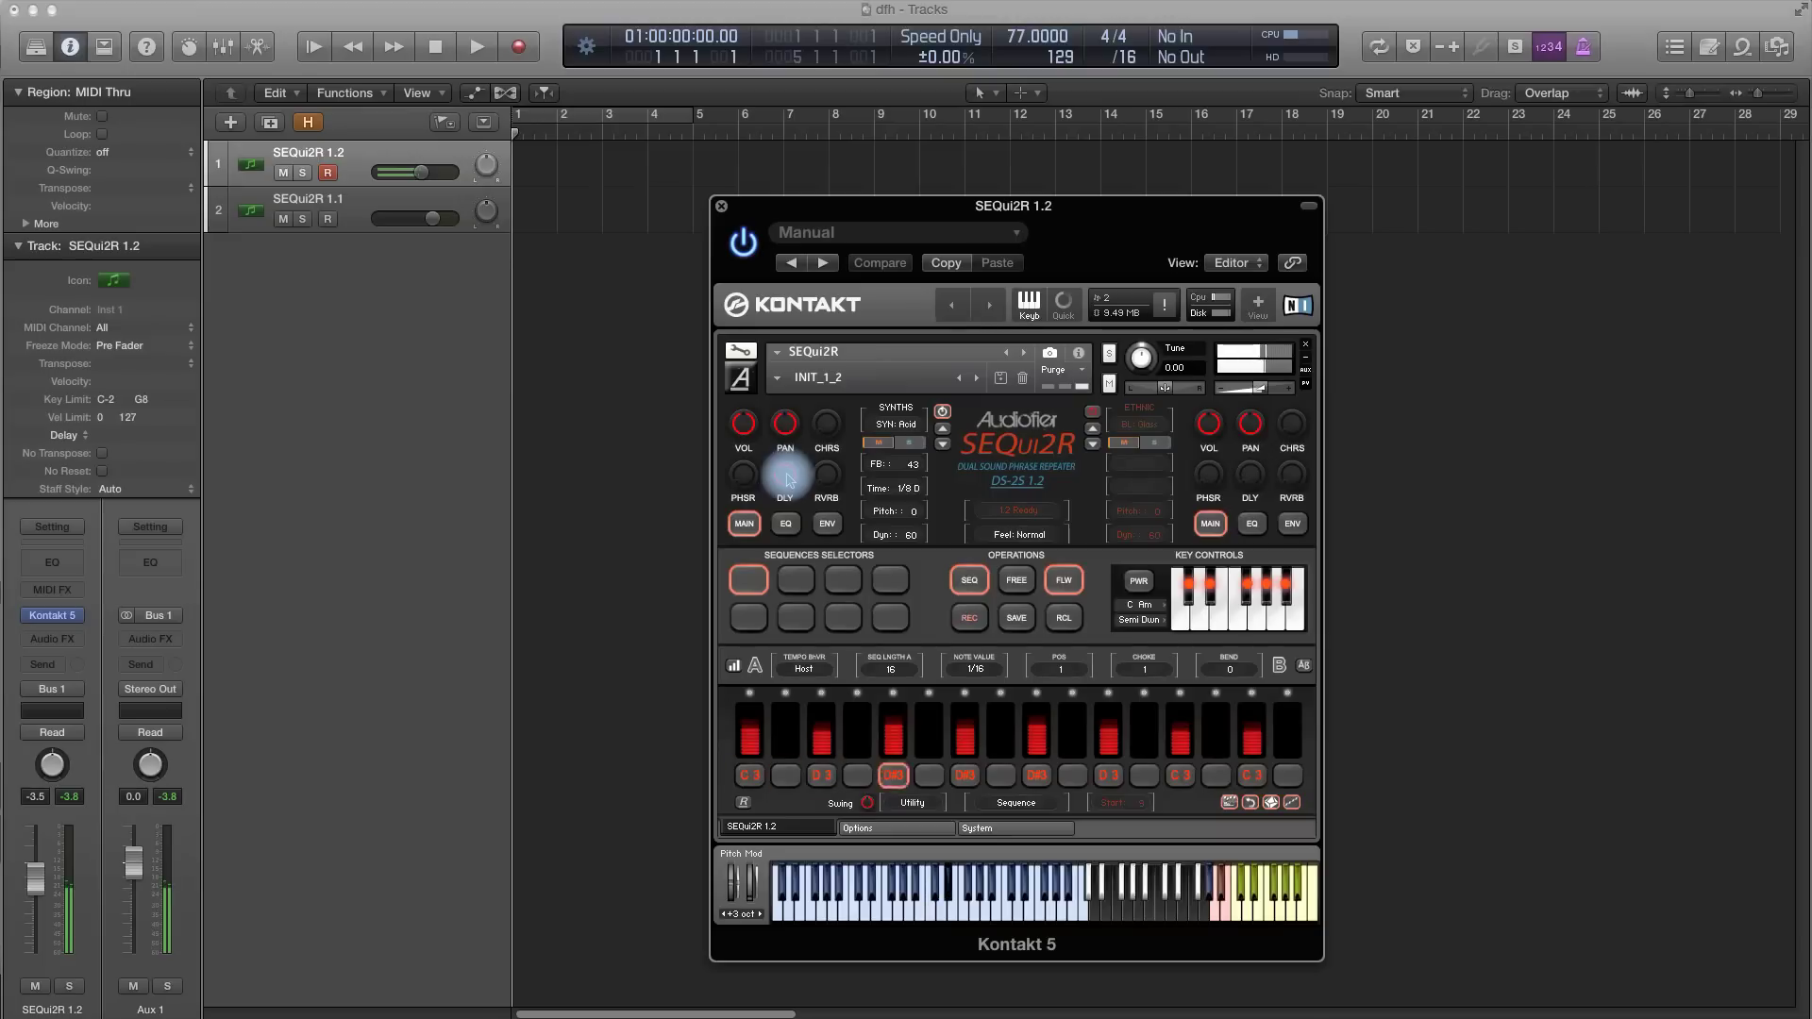
left_click_drag(786, 481, 789, 469)
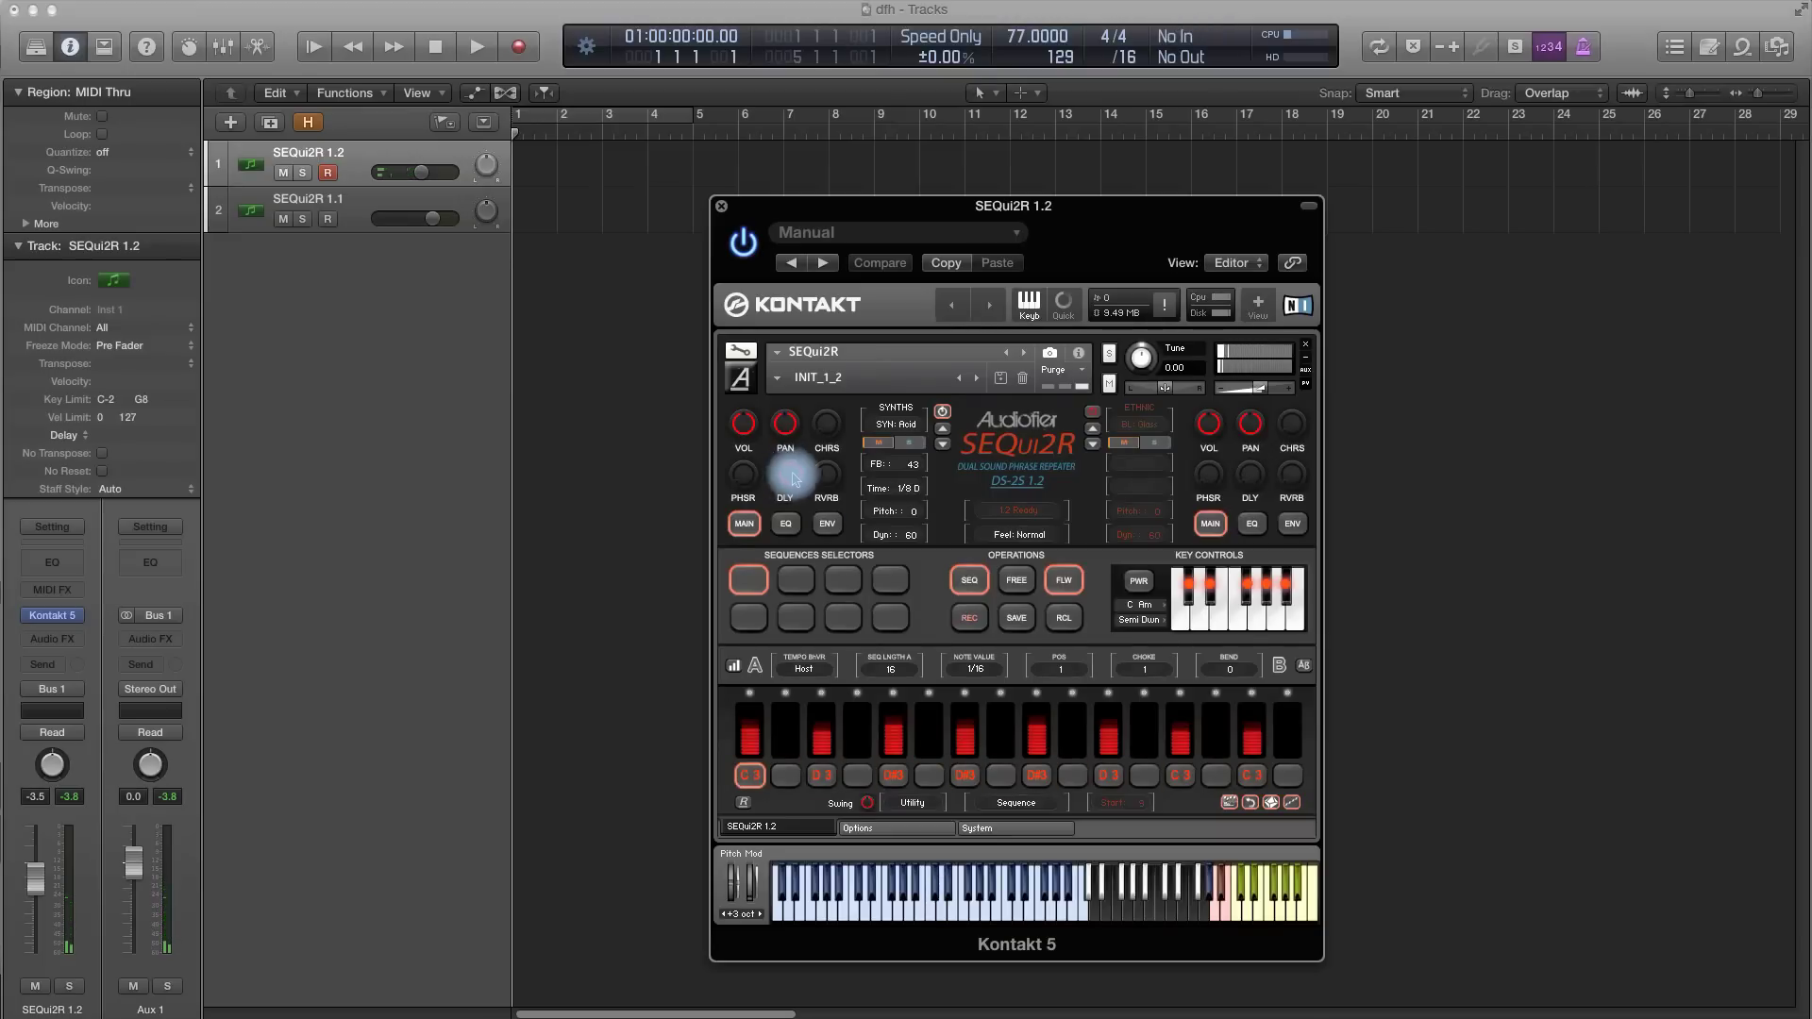
Enable random notes on steps 15 and 13 and limit the key controls to the Eb Cm scale preset.
left_click(1253, 698)
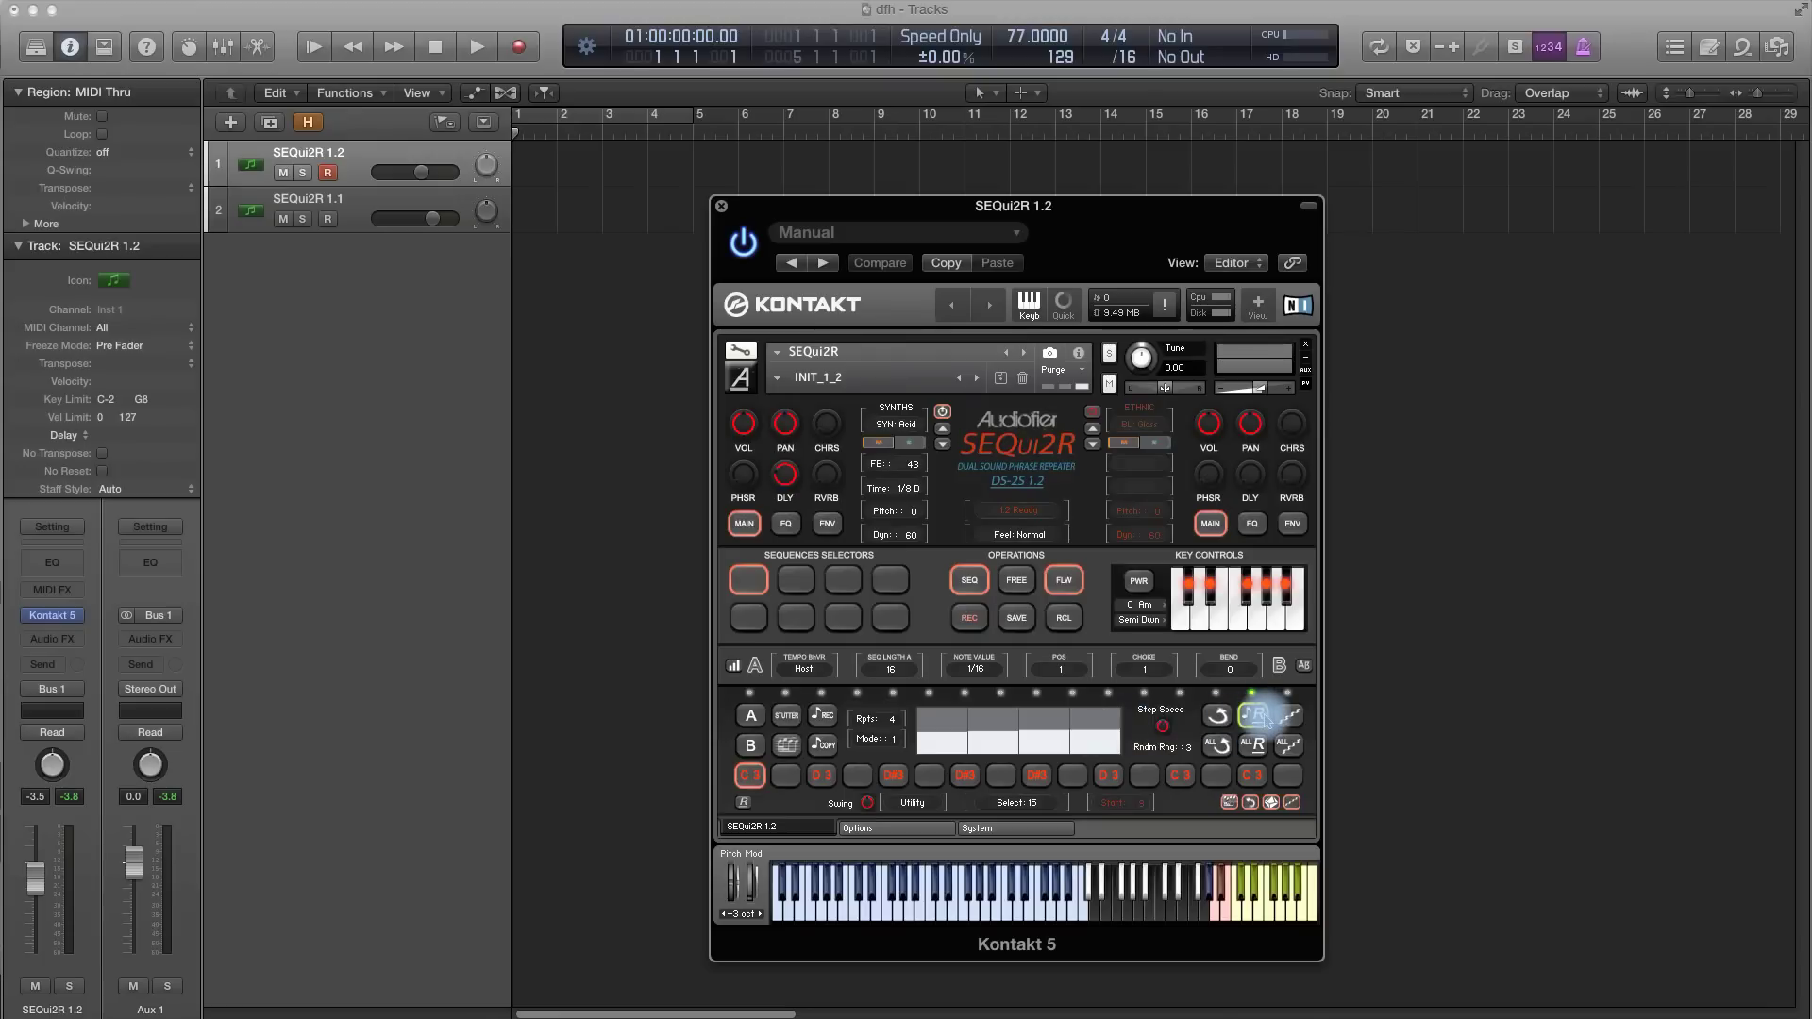
left_click(1180, 692)
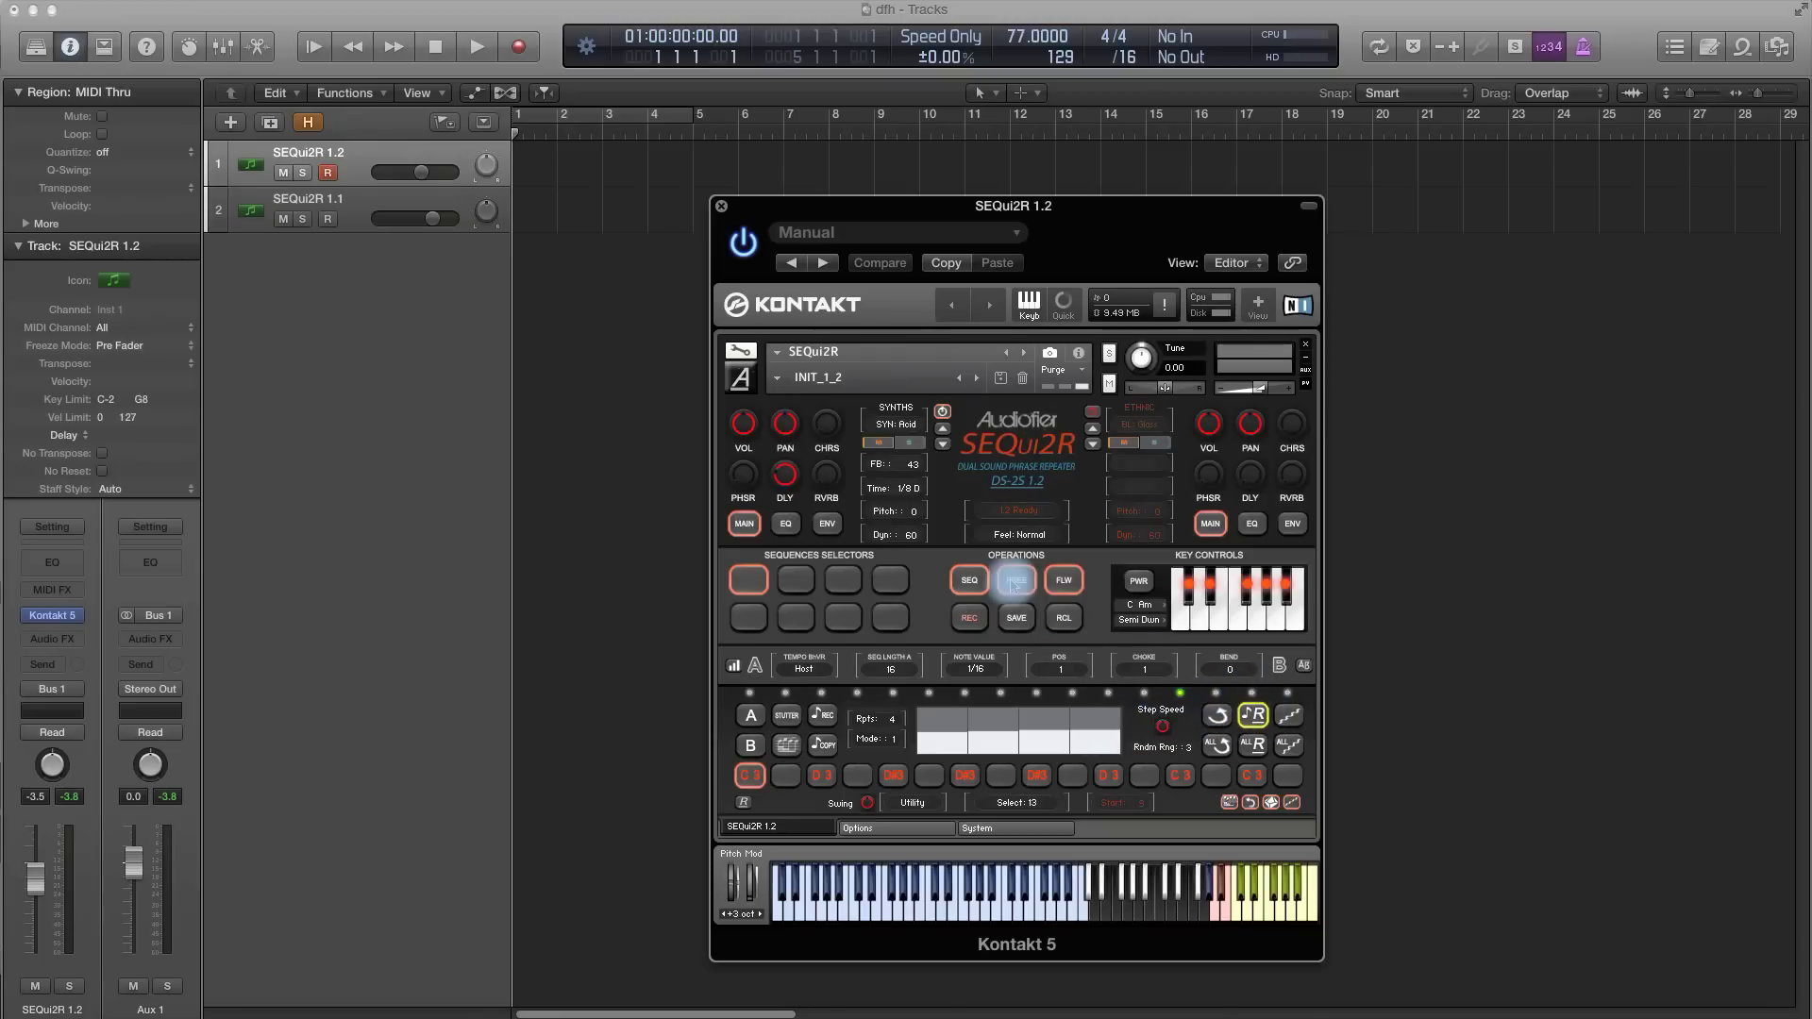
left_click(1138, 605)
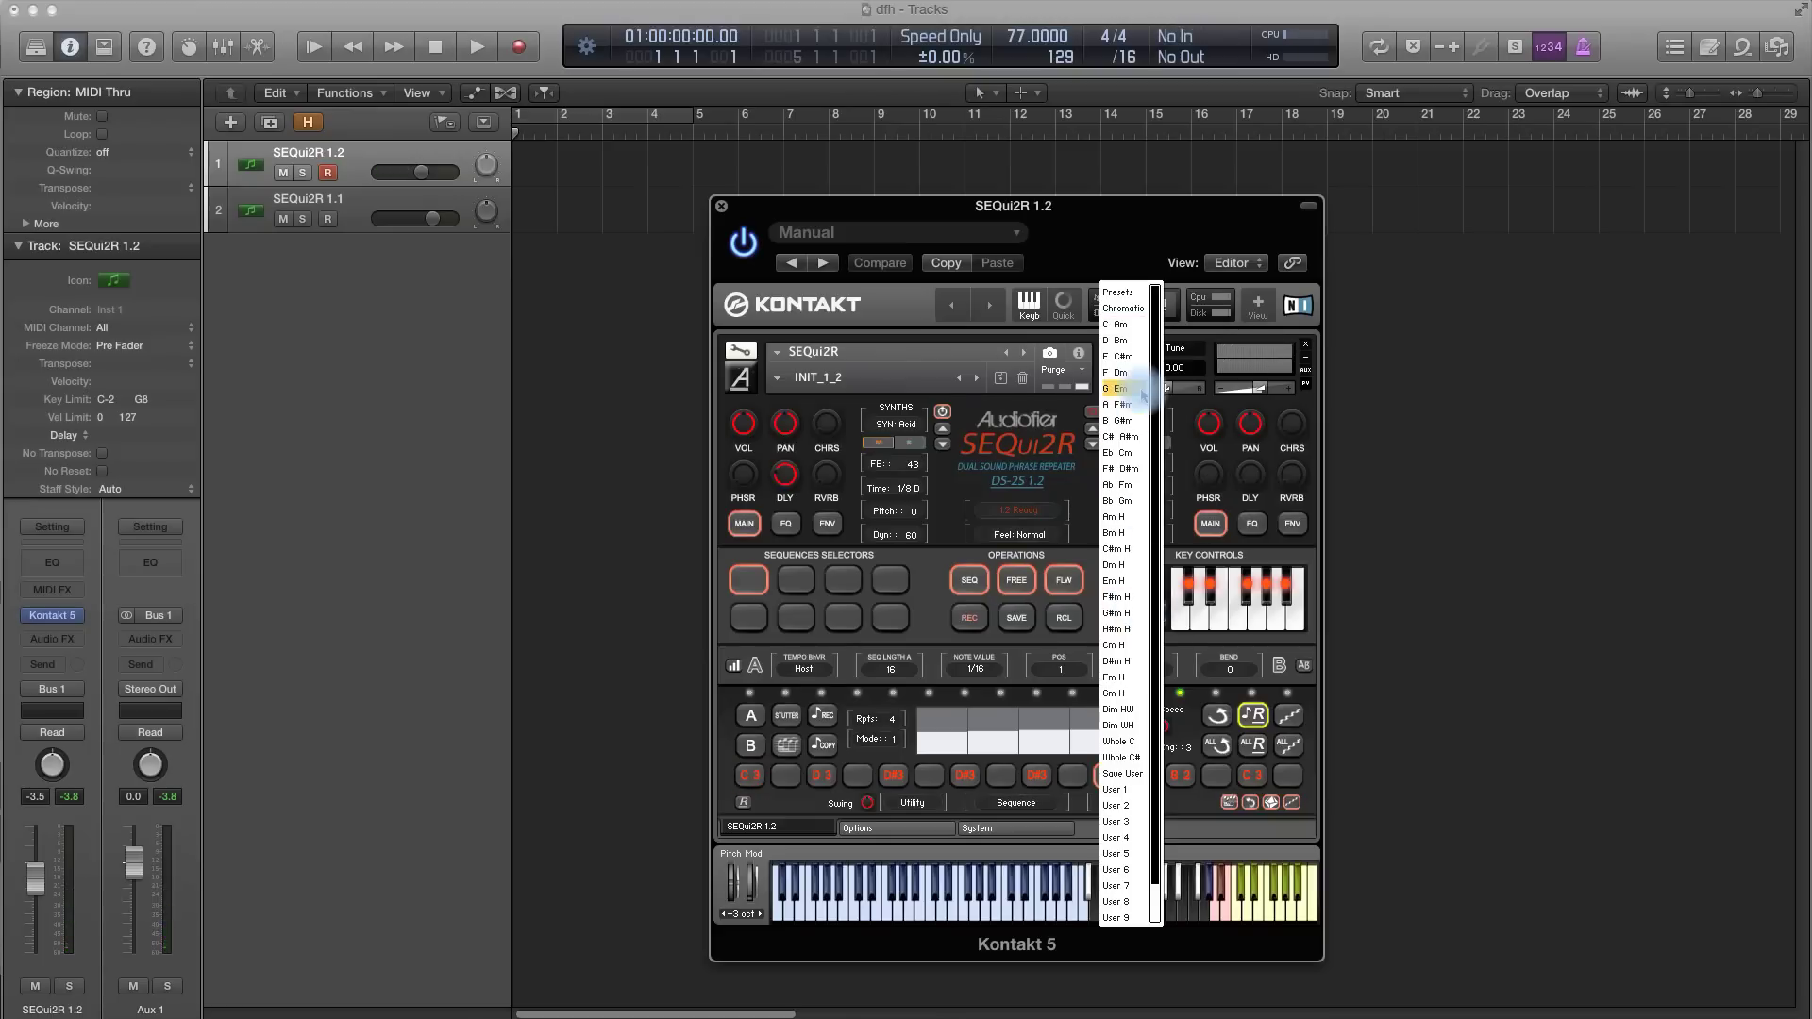
left_click(1136, 452)
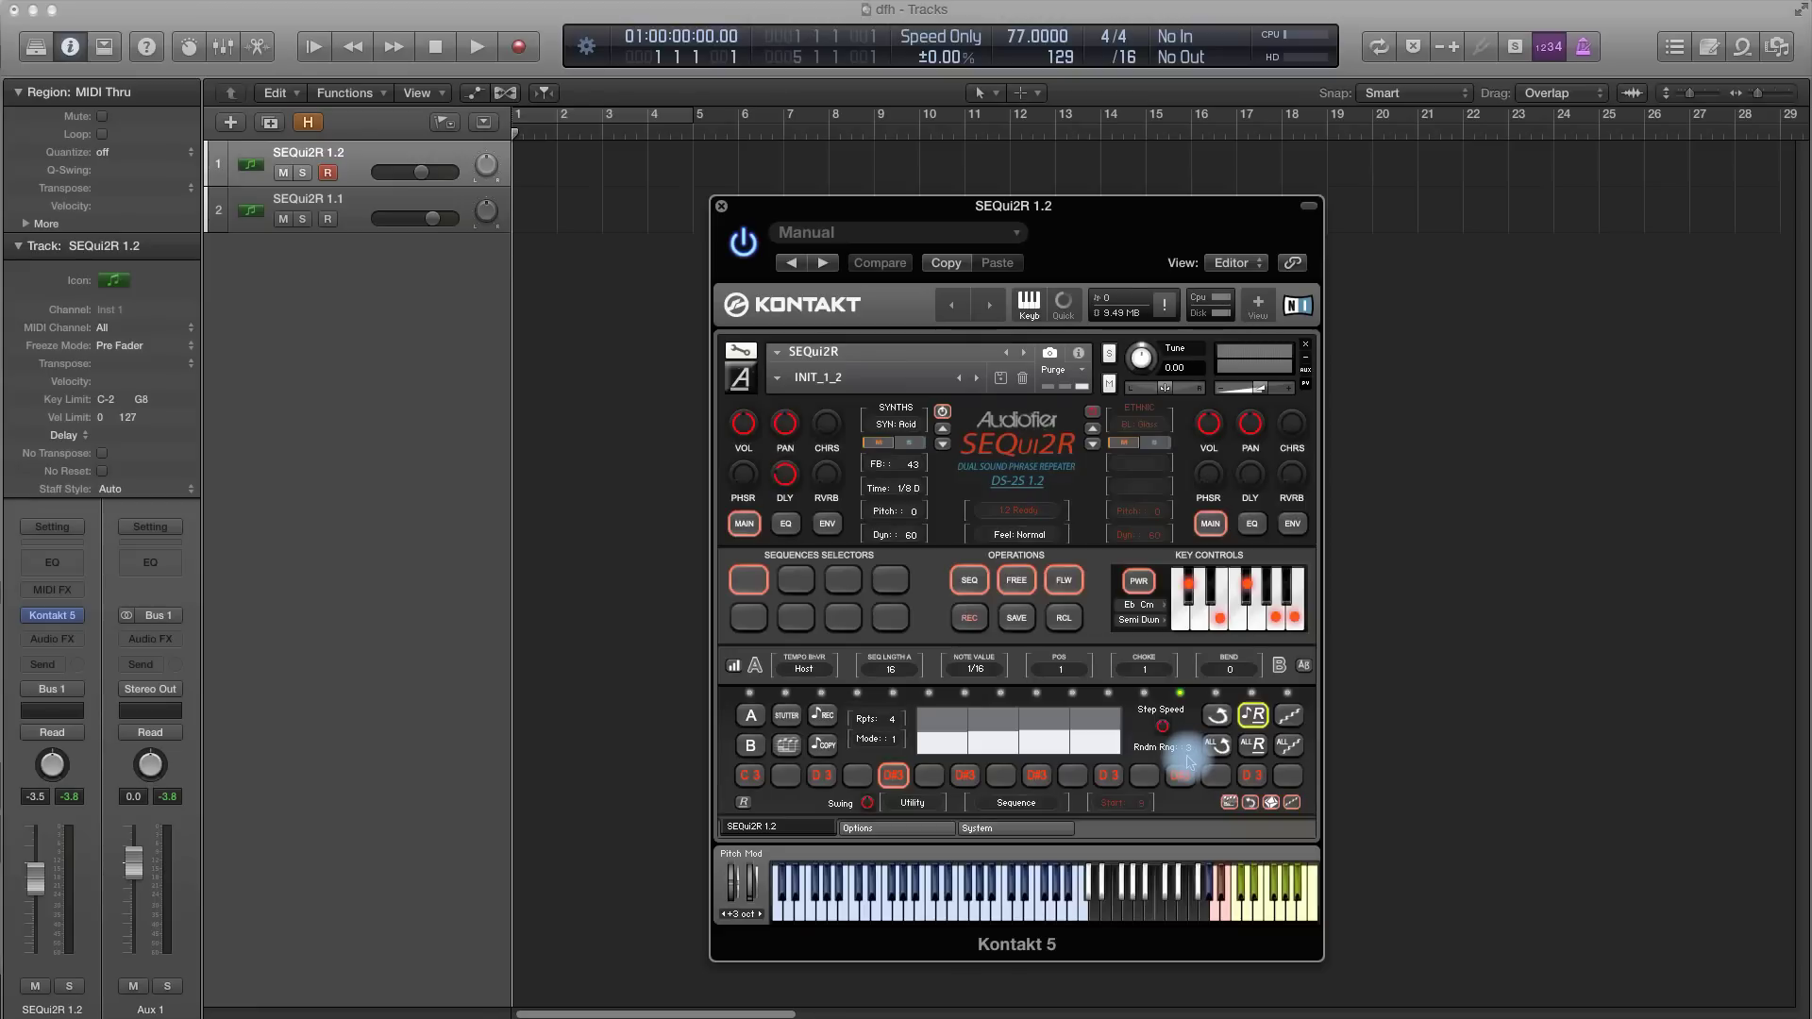
Widen the random range to 7 and play the sequence in FREE mode with random notes on steps 13 and 15.
left_click(1175, 789)
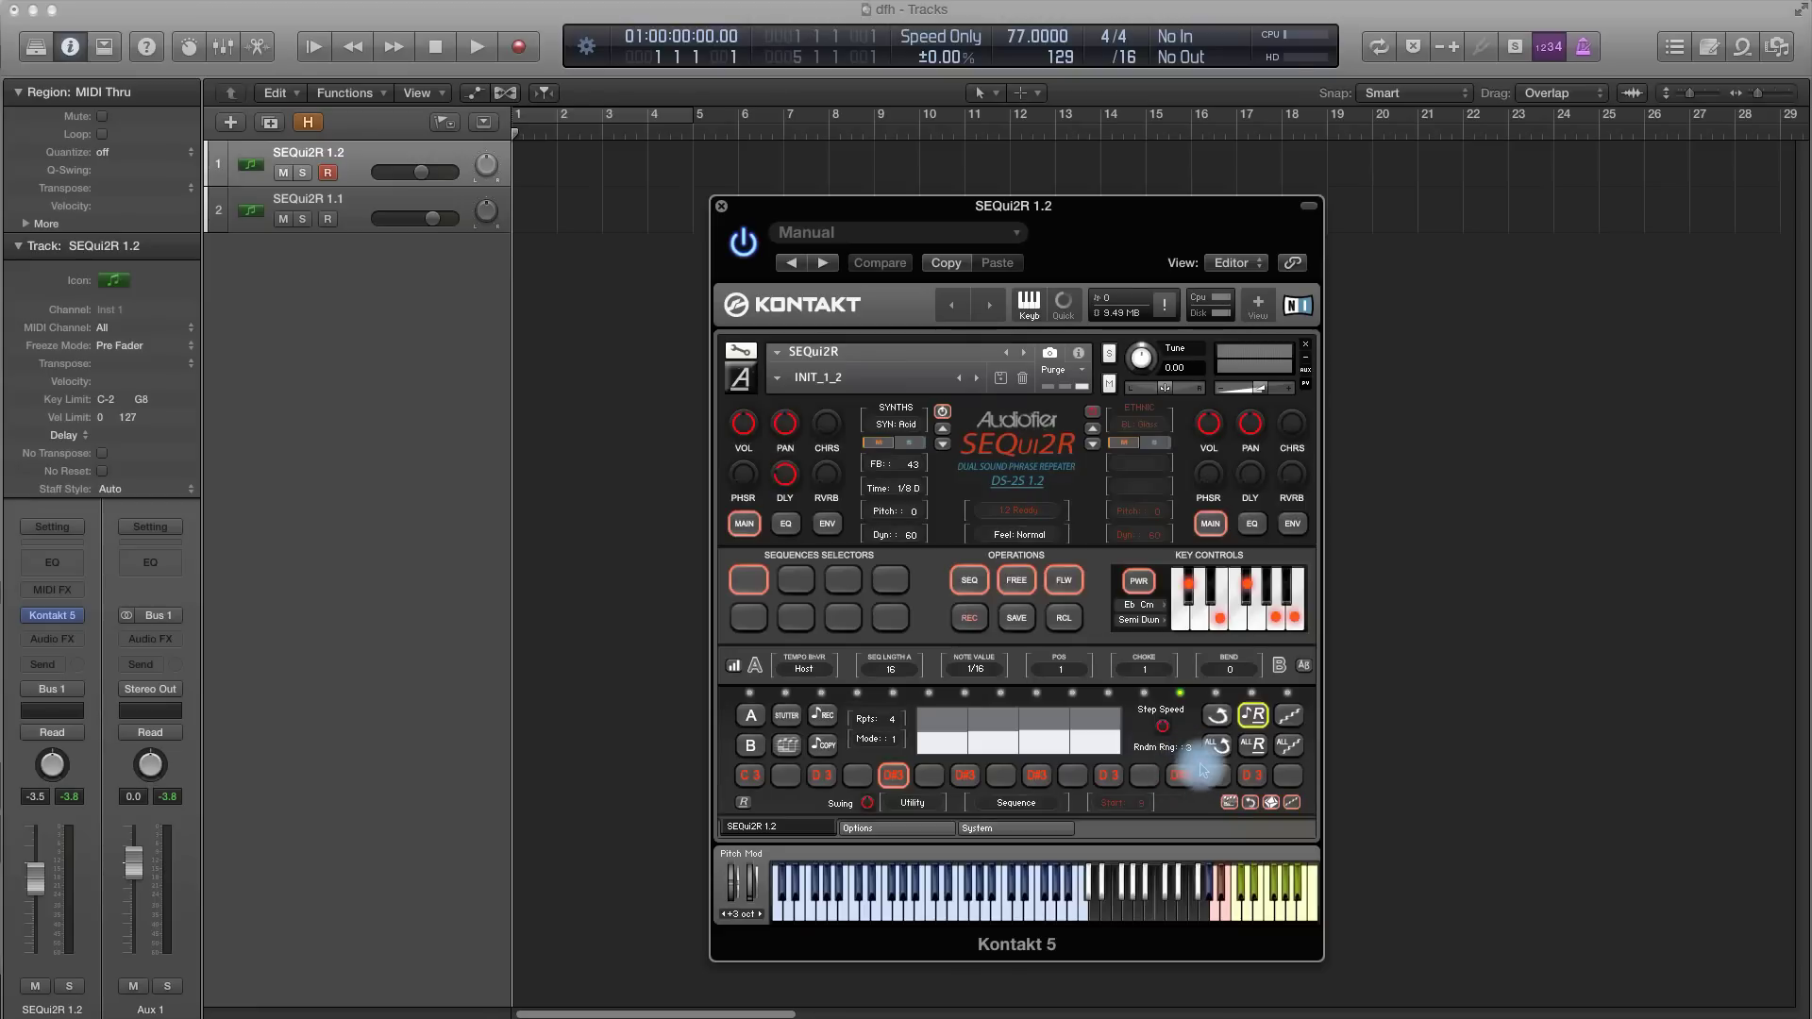
left_click(1253, 783)
left_click(1194, 750)
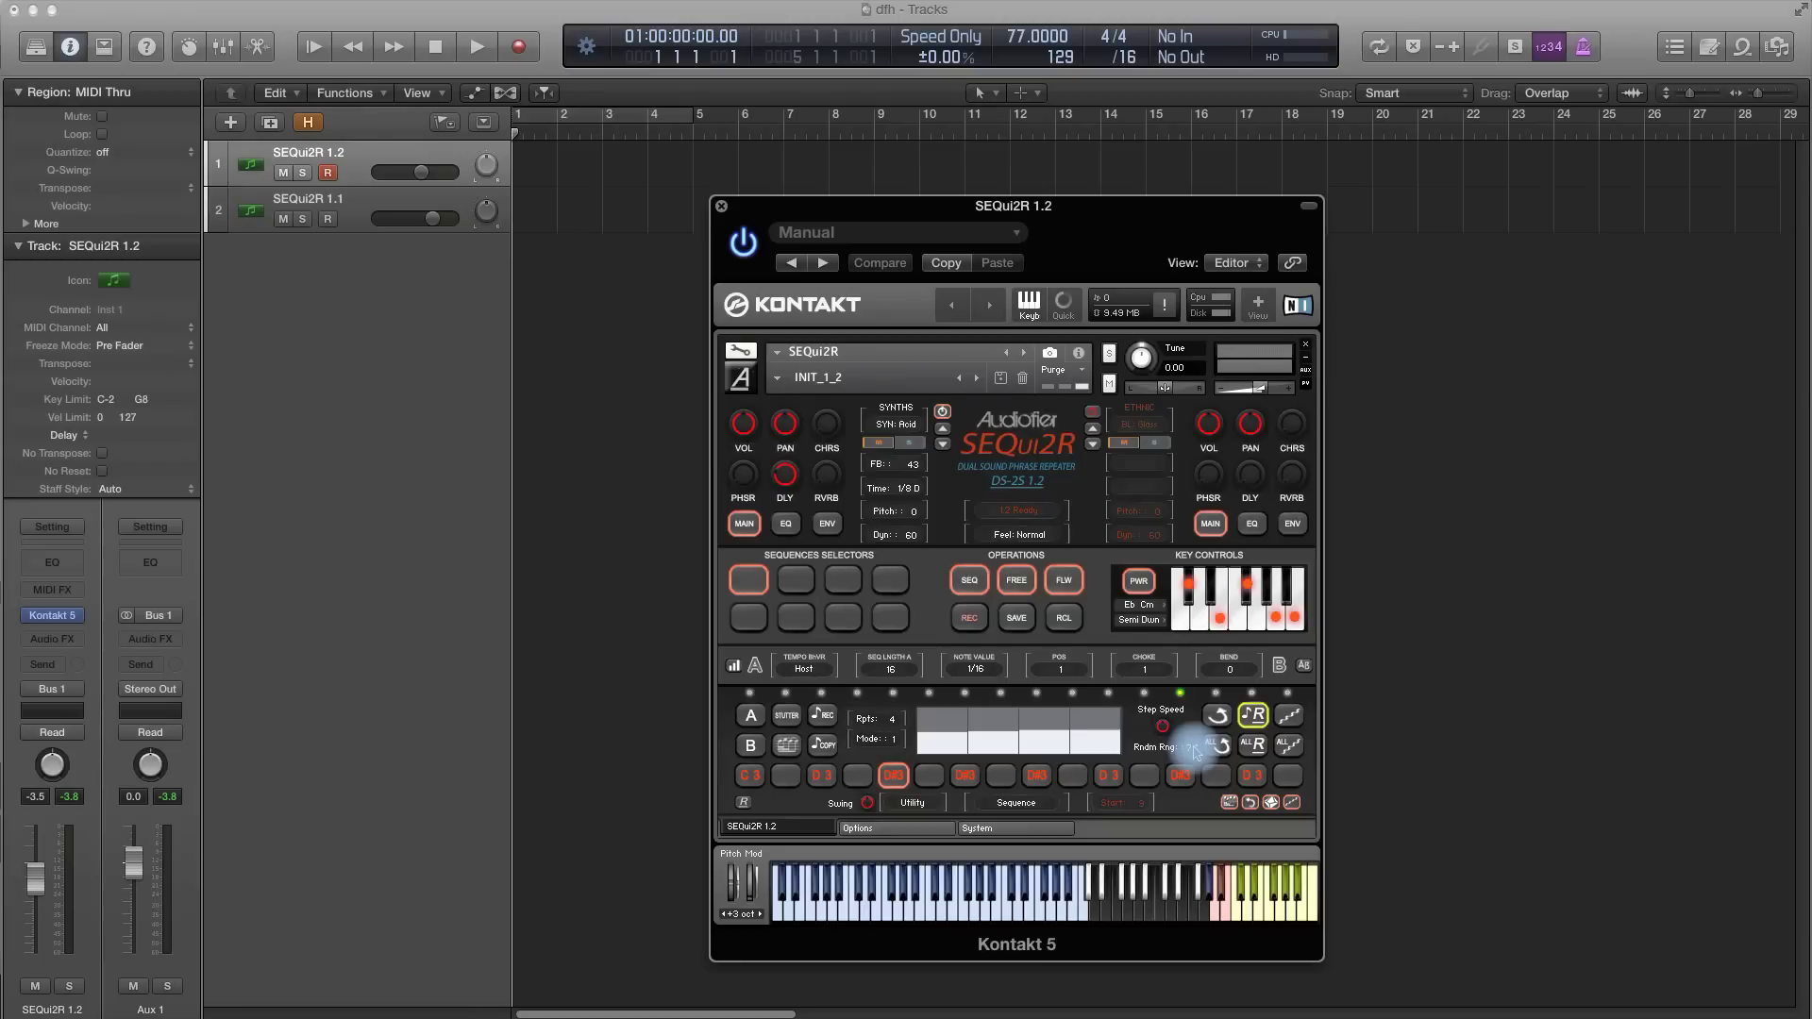
left_click(1179, 776)
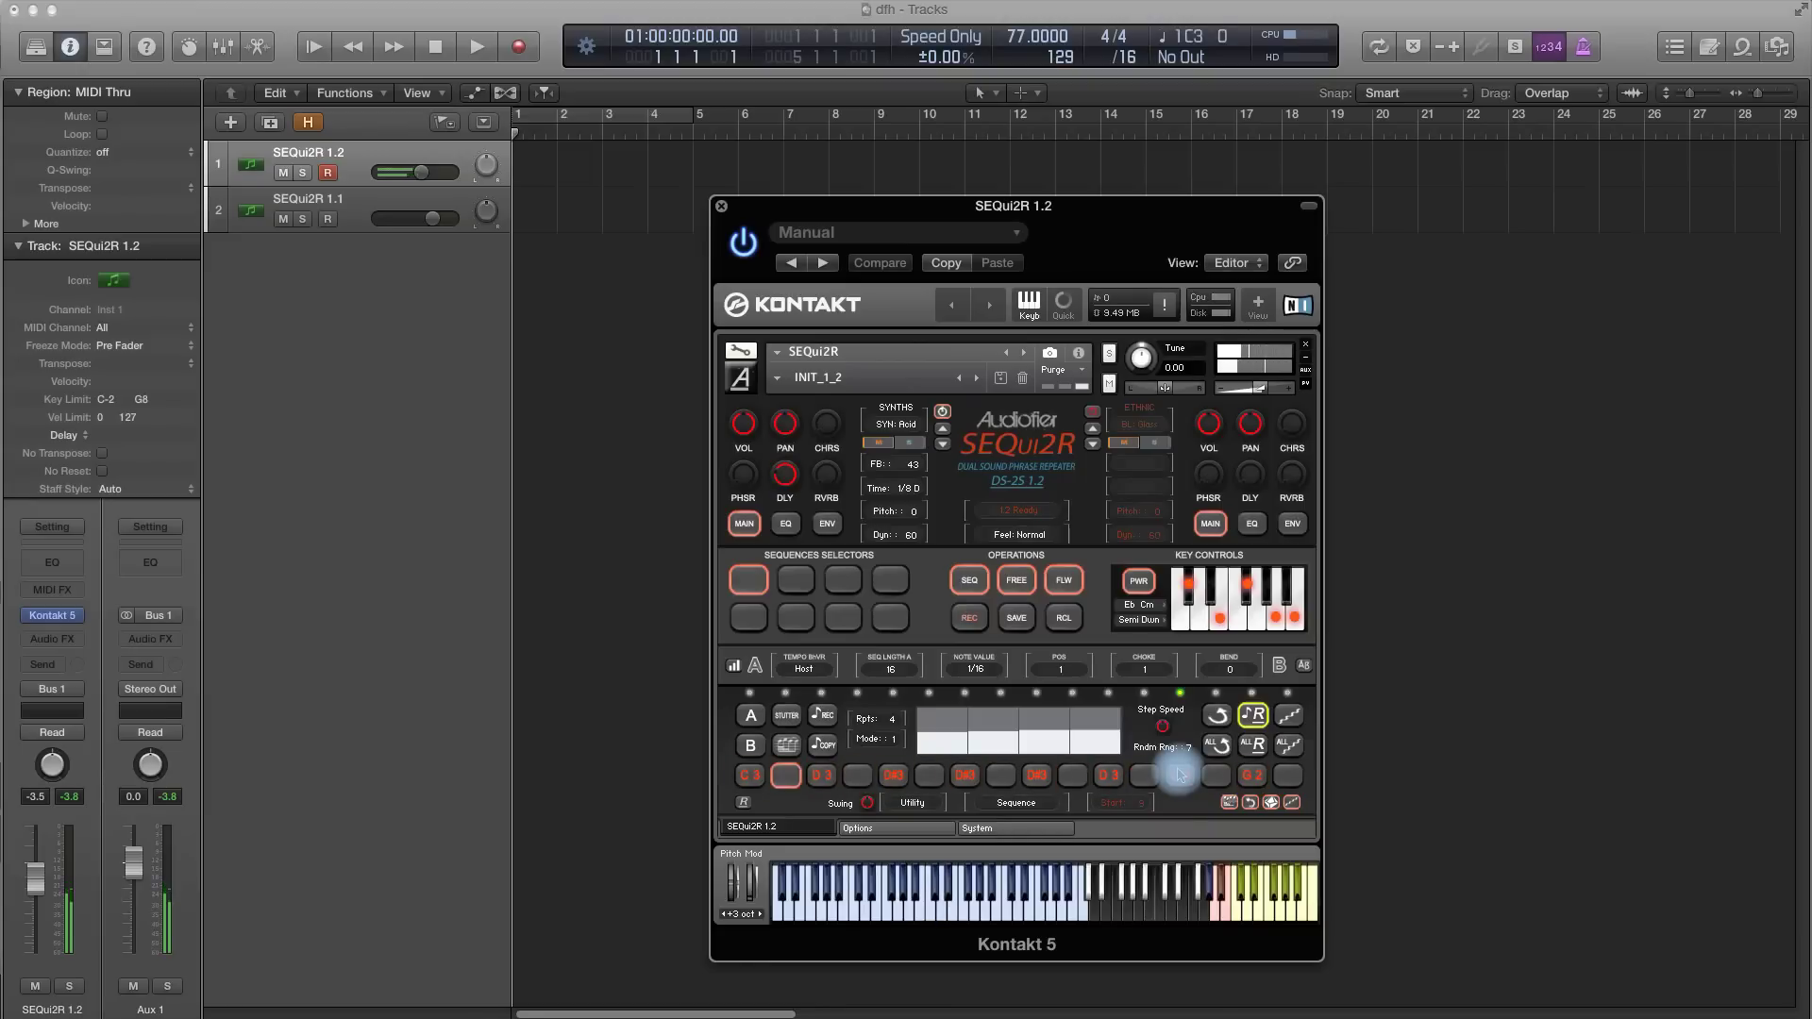
Try random notes on all steps, return to per-step random notes on step 15, and save the sequence.
left_click(1252, 745)
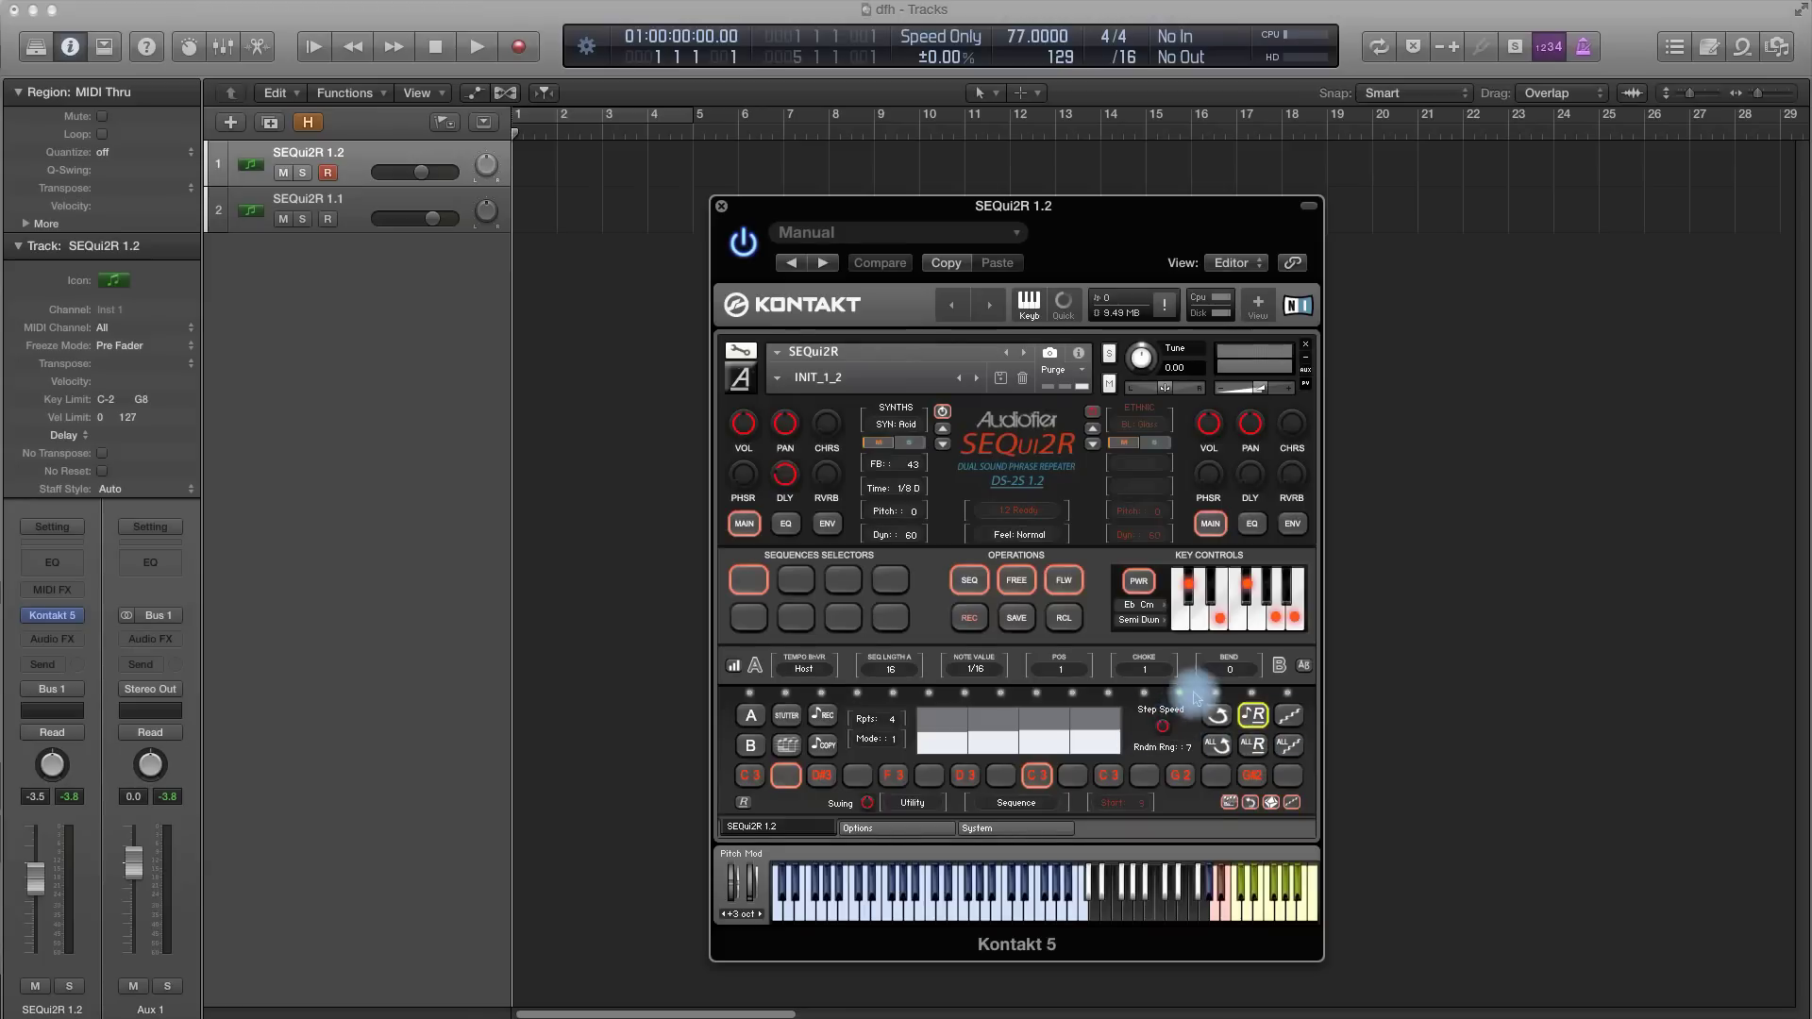
left_click(1253, 713)
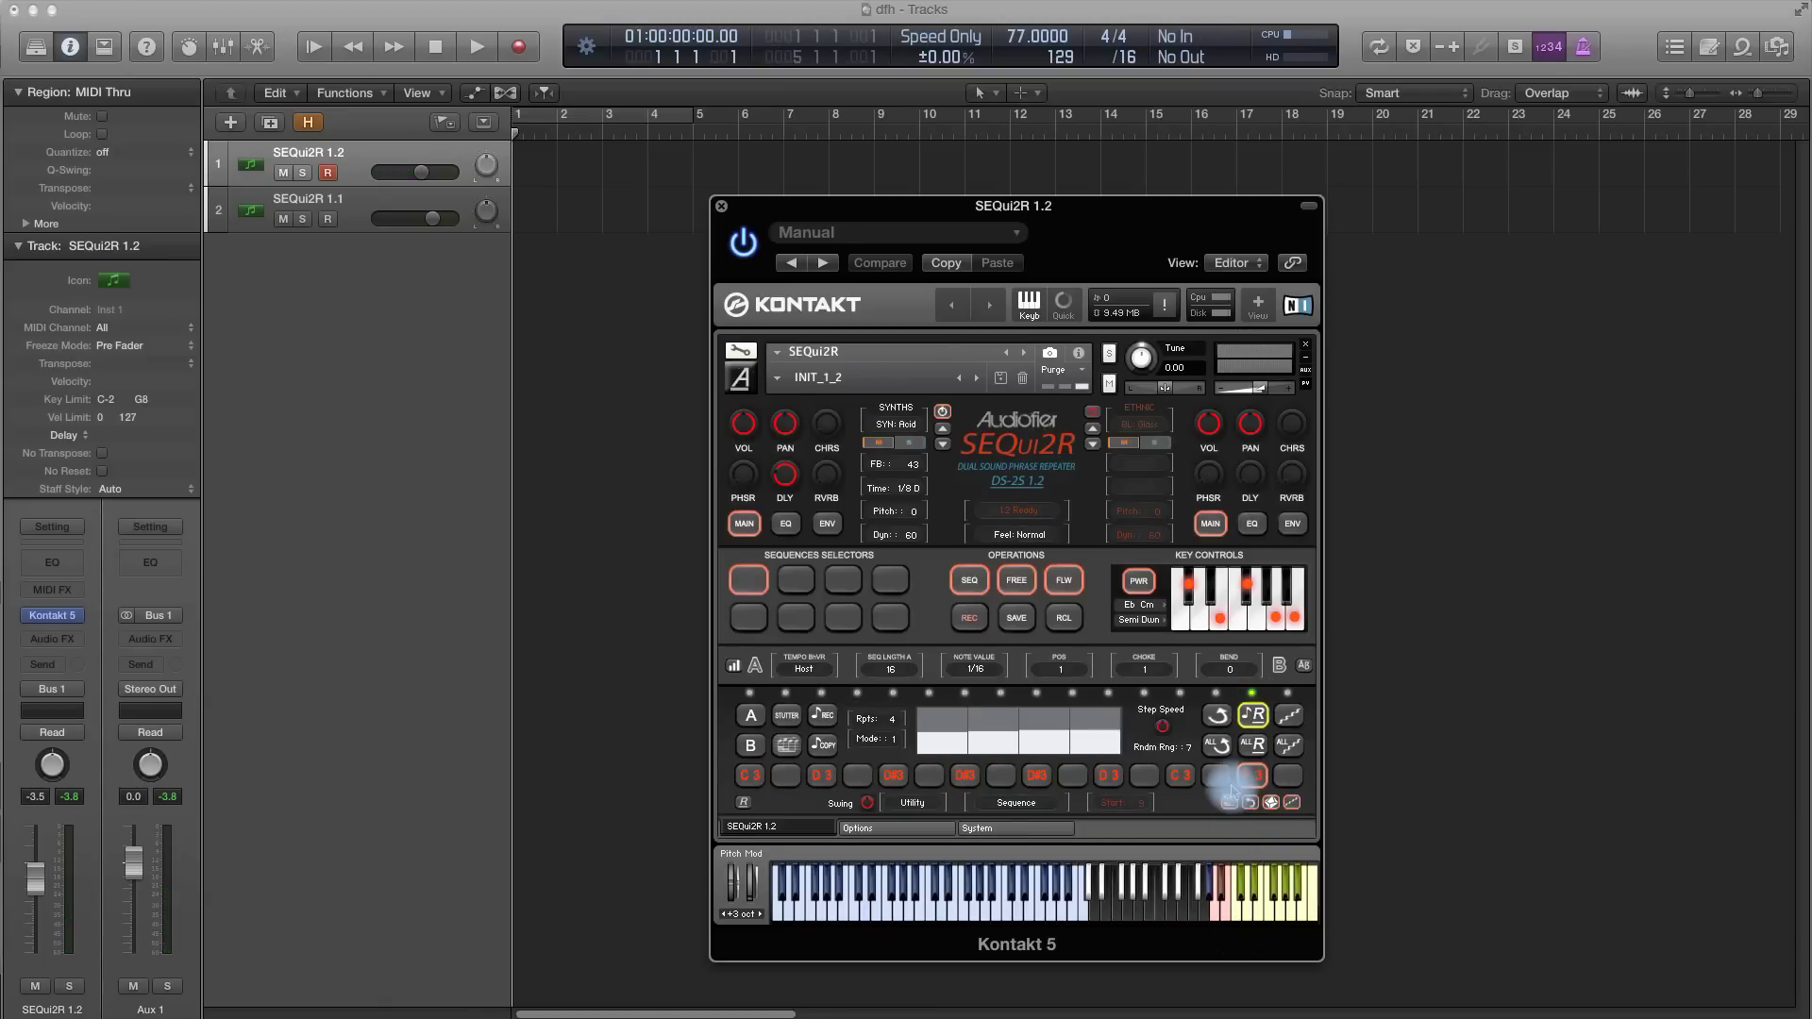
left_click(1252, 715)
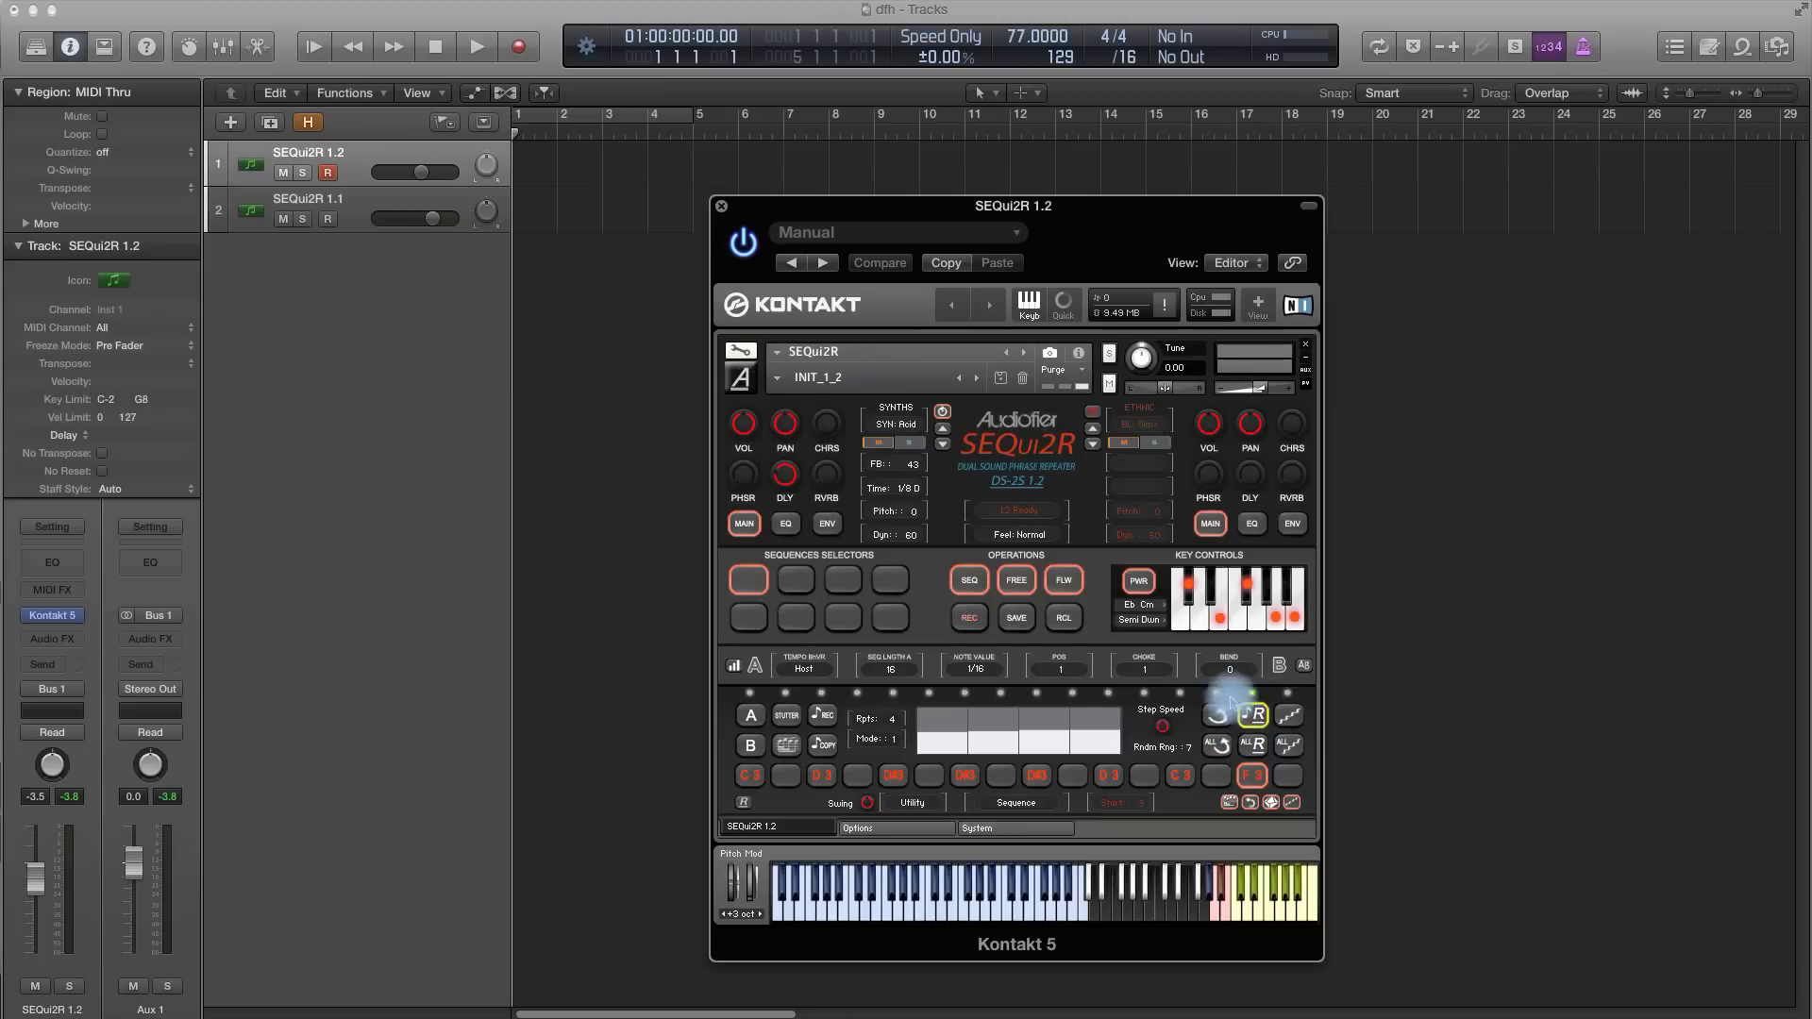
left_click(1017, 617)
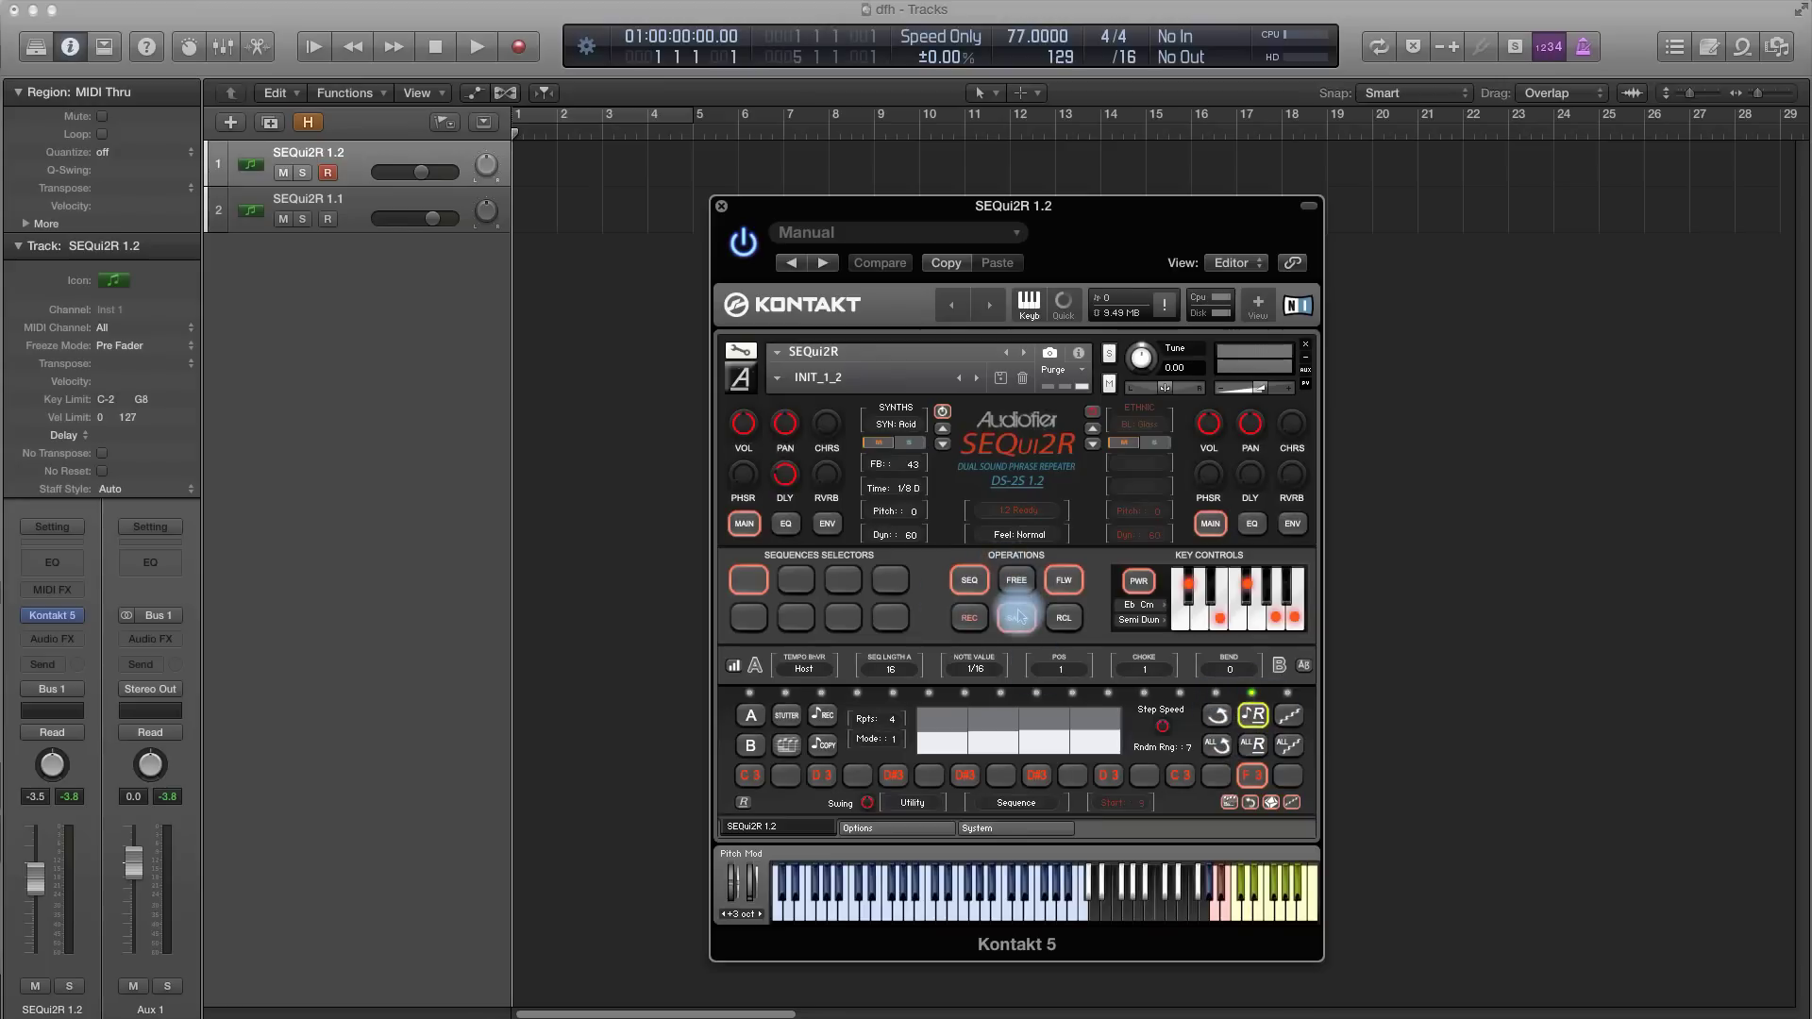
Play the saved sequence with the global random switch, including with random notes enabled for all steps.
left_click(1271, 803)
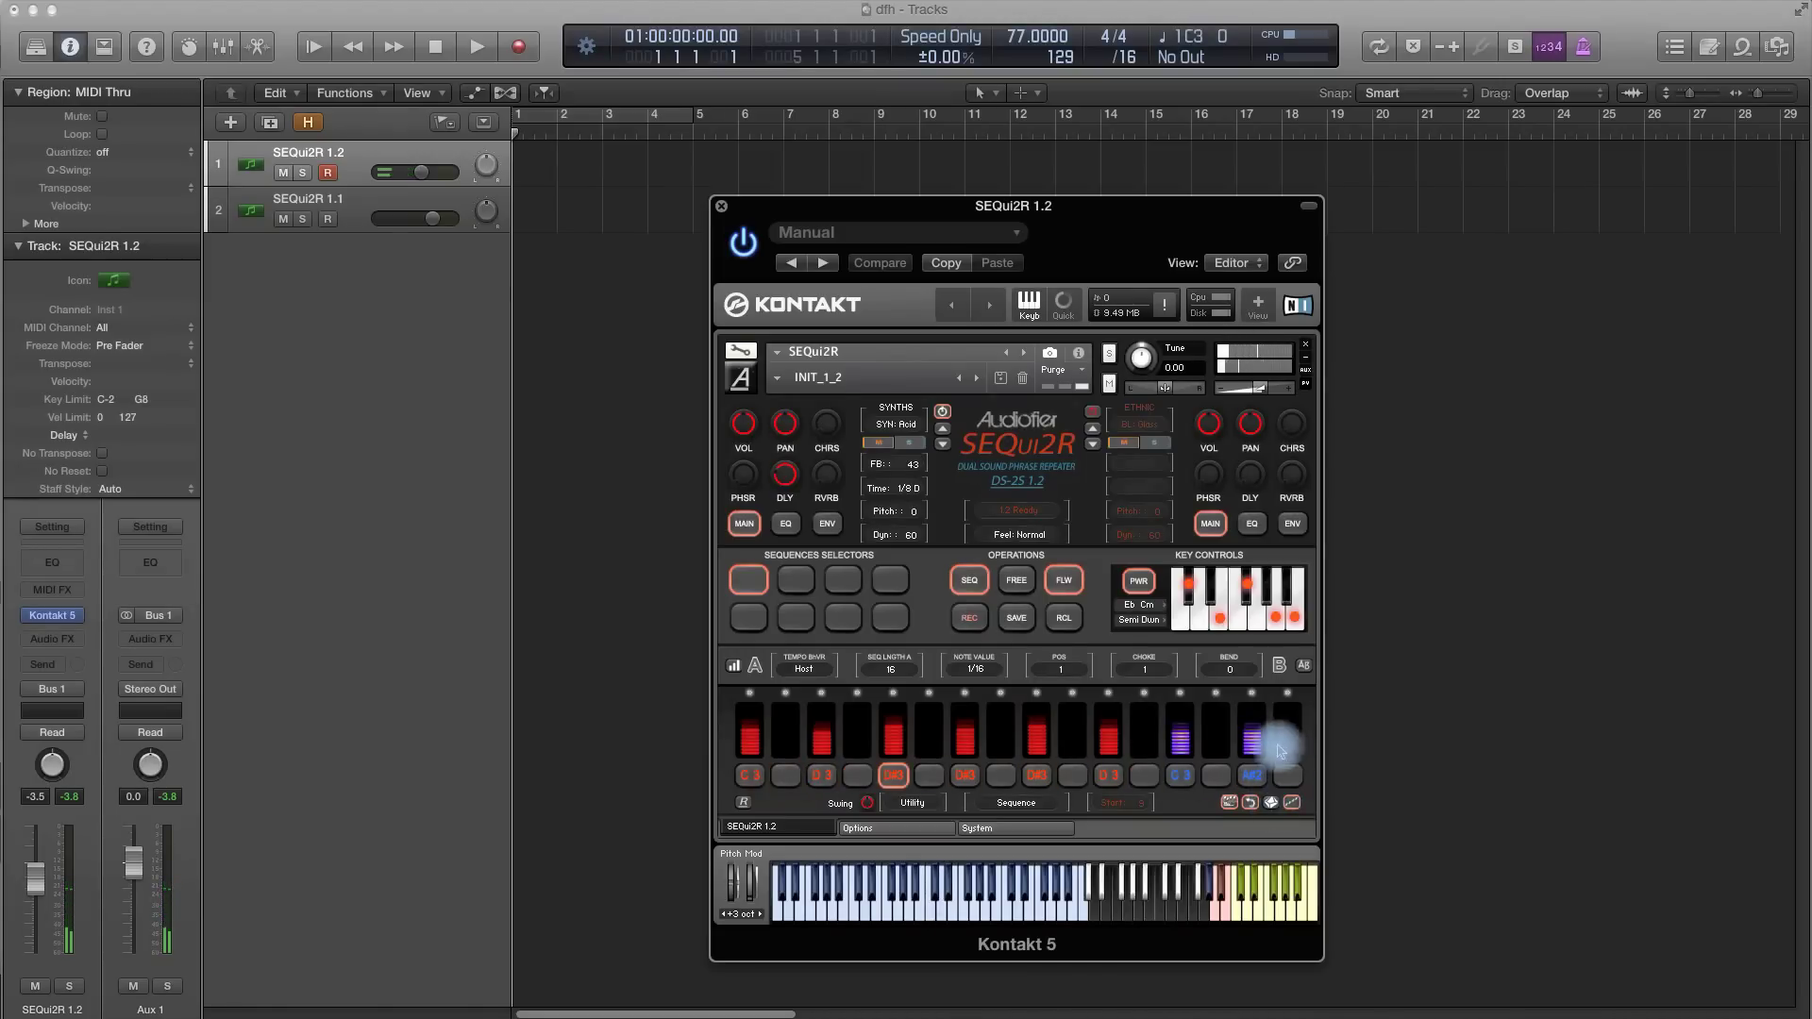
left_click(1253, 695)
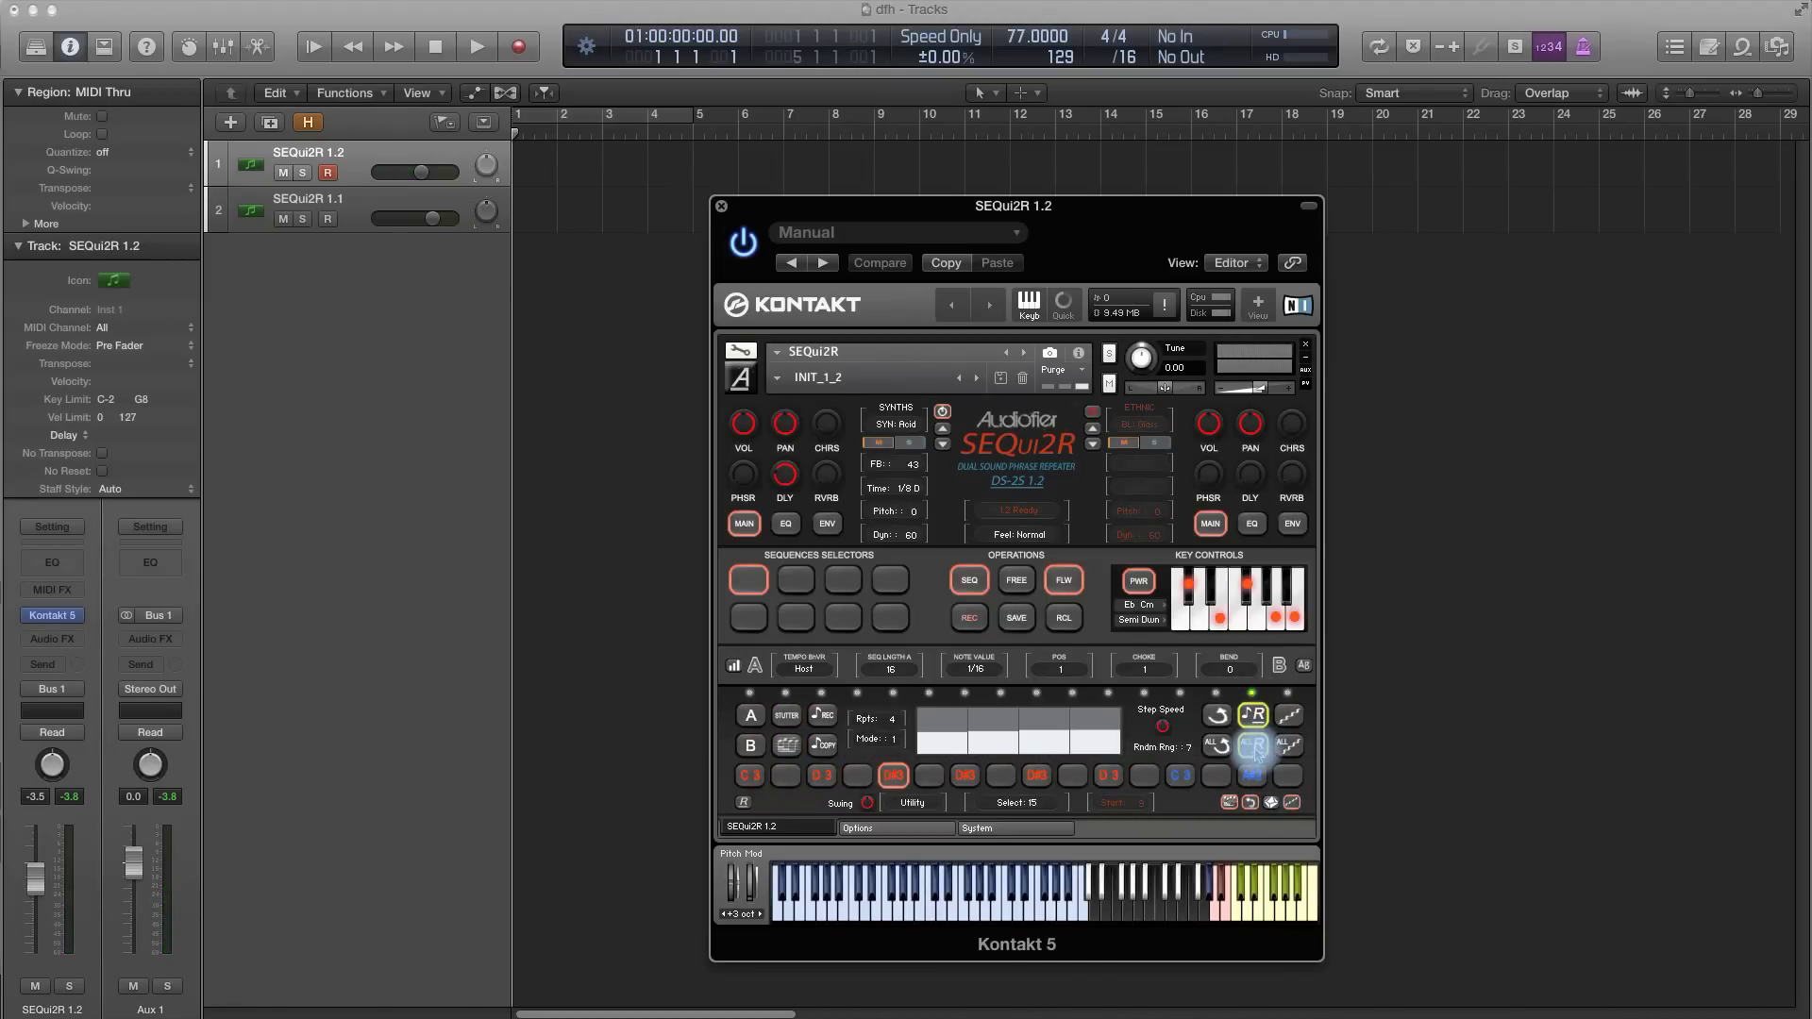
left_click(1254, 747)
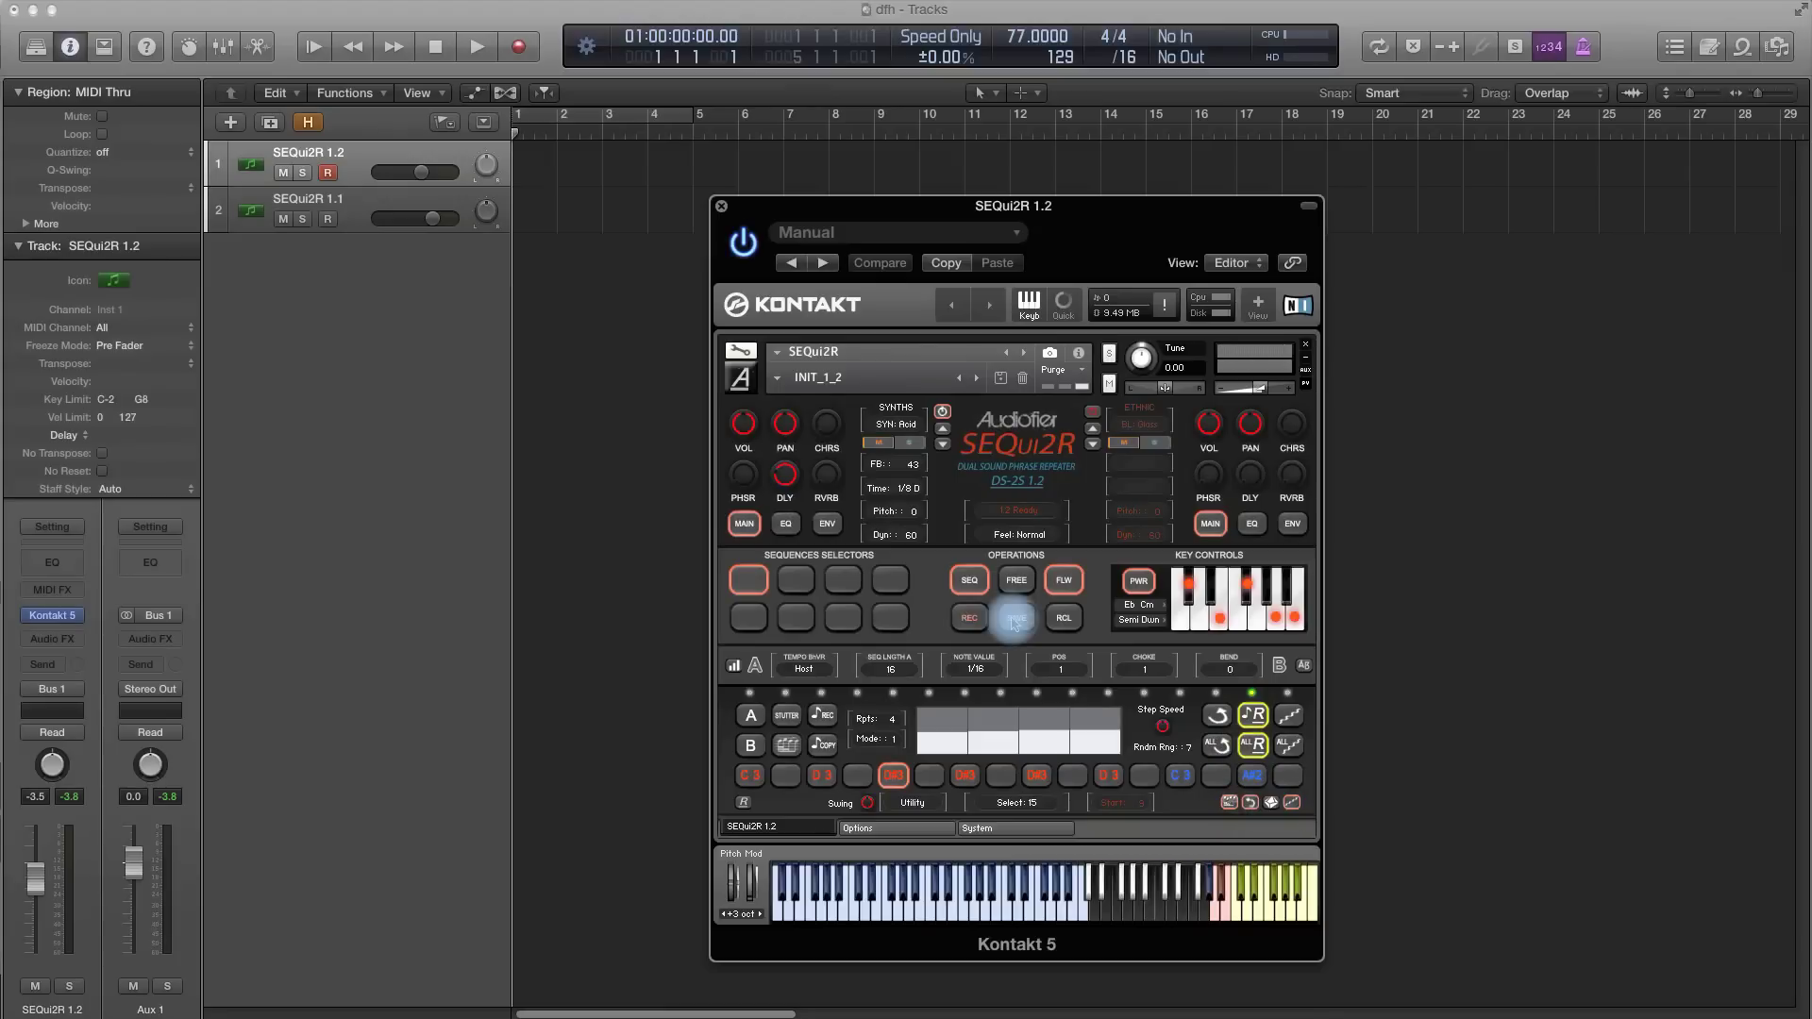
left_click(1271, 803)
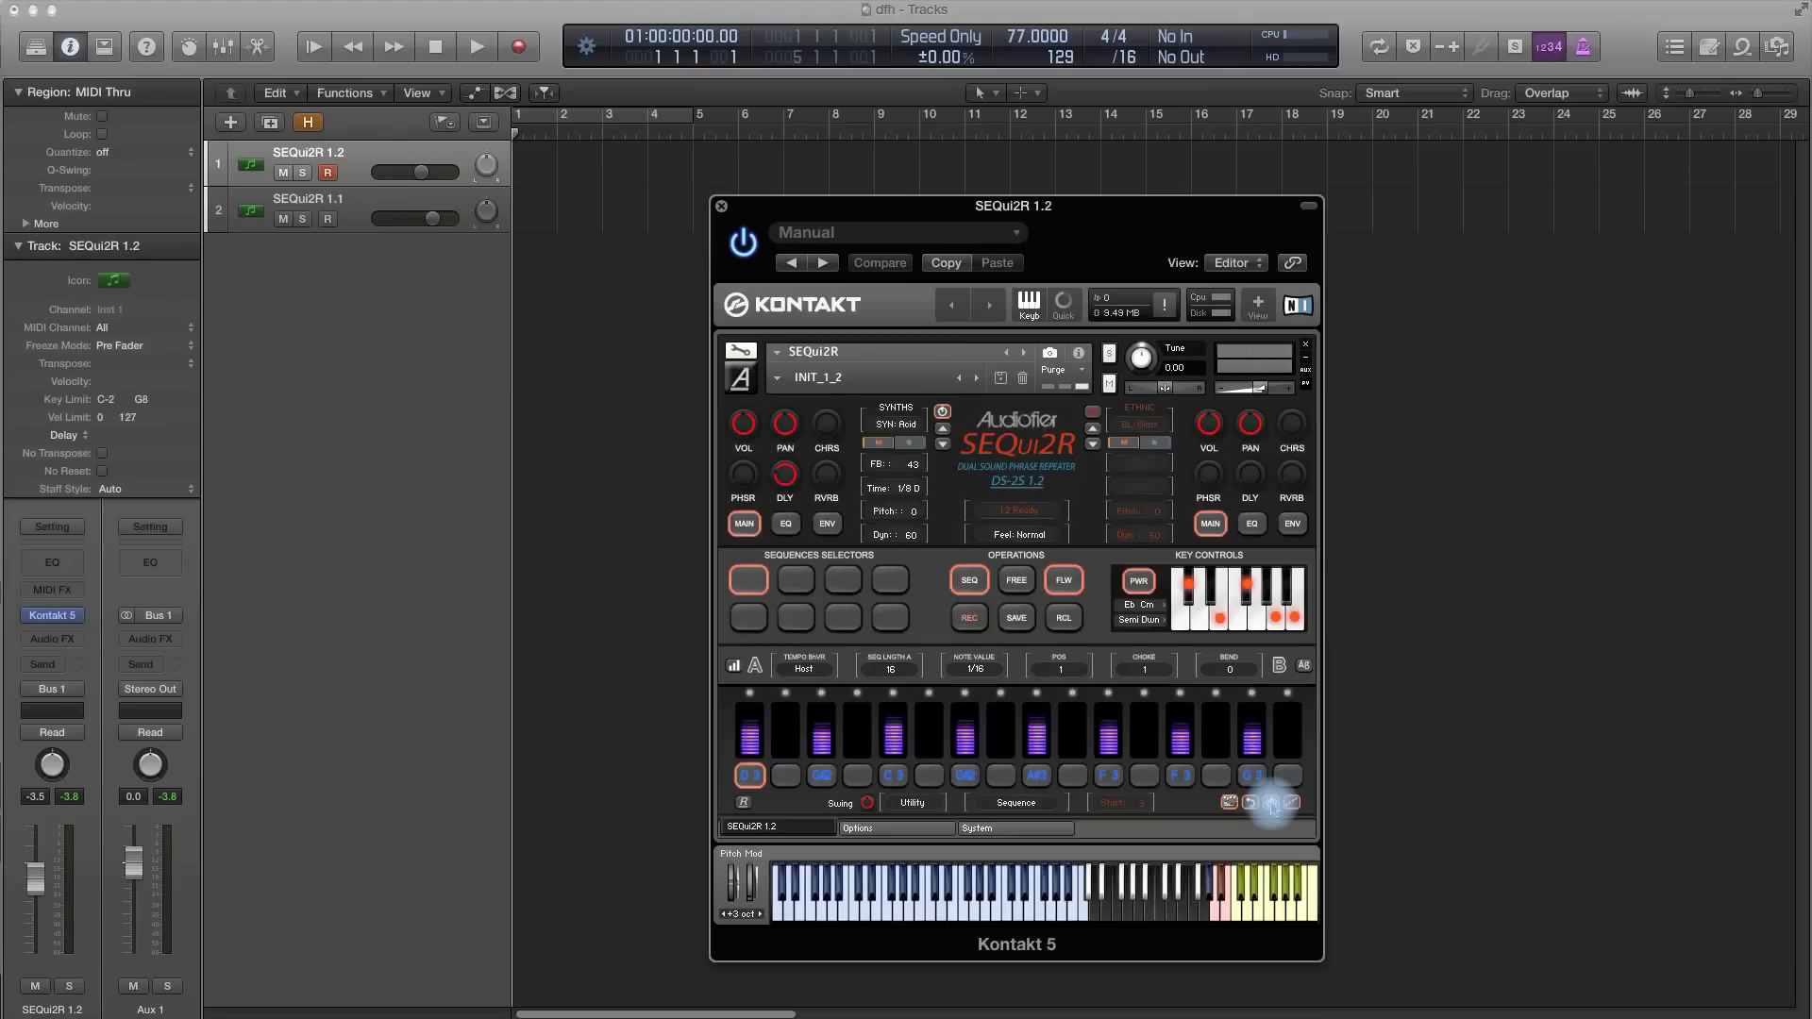
left_click(1270, 802)
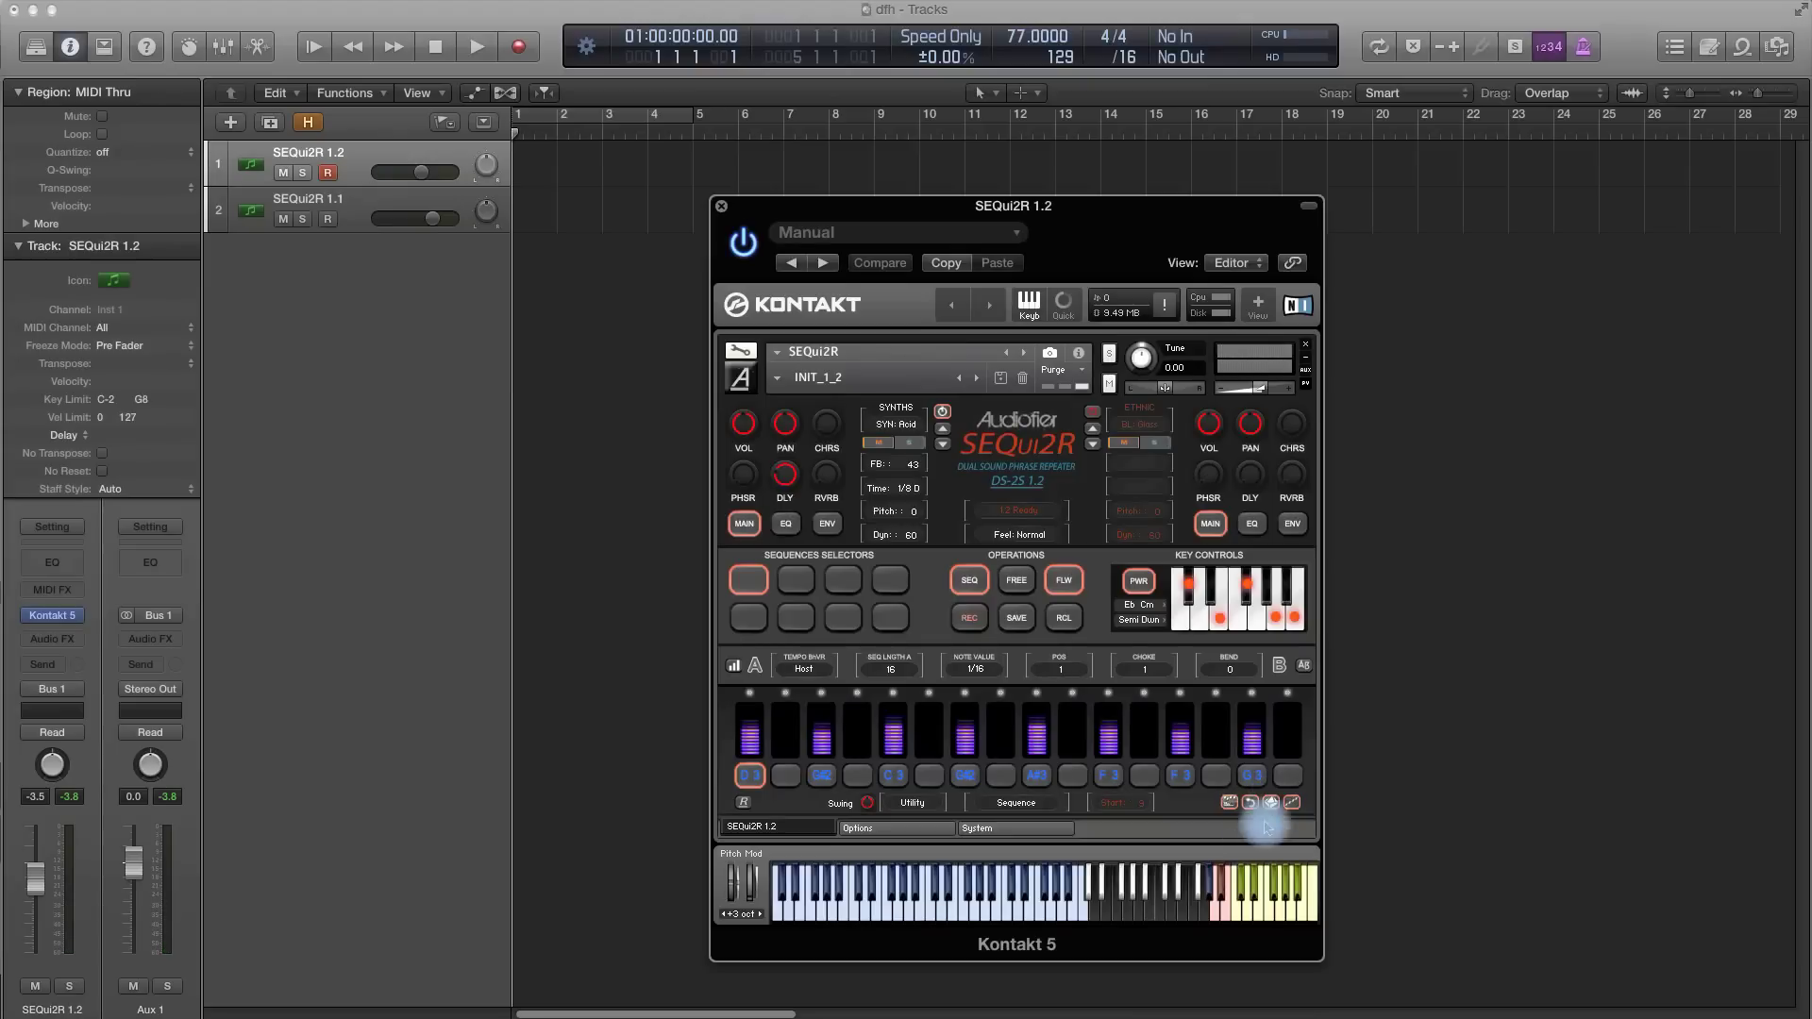
Trigger the red keyswitches to toggle the sequence's effects live and operate the global random switch.
left_click_drag(1215, 911, 1228, 914)
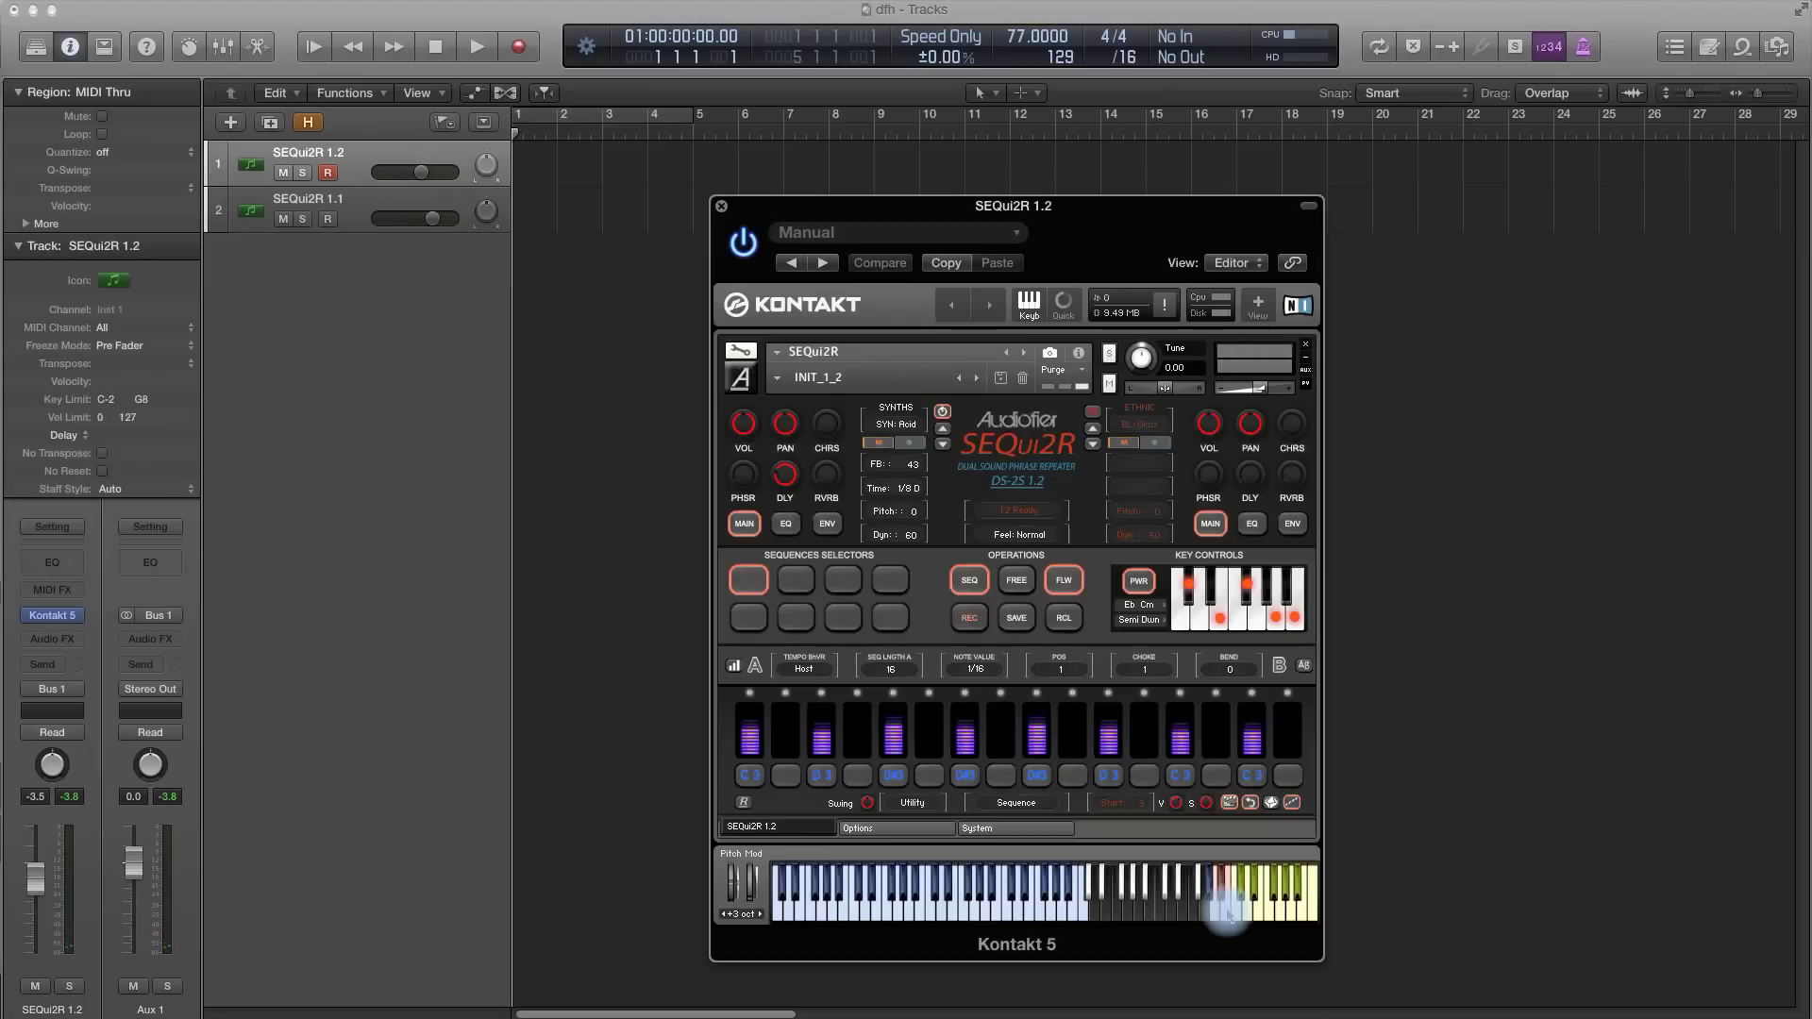
left_click_drag(1229, 913, 1229, 914)
left_click(1270, 803)
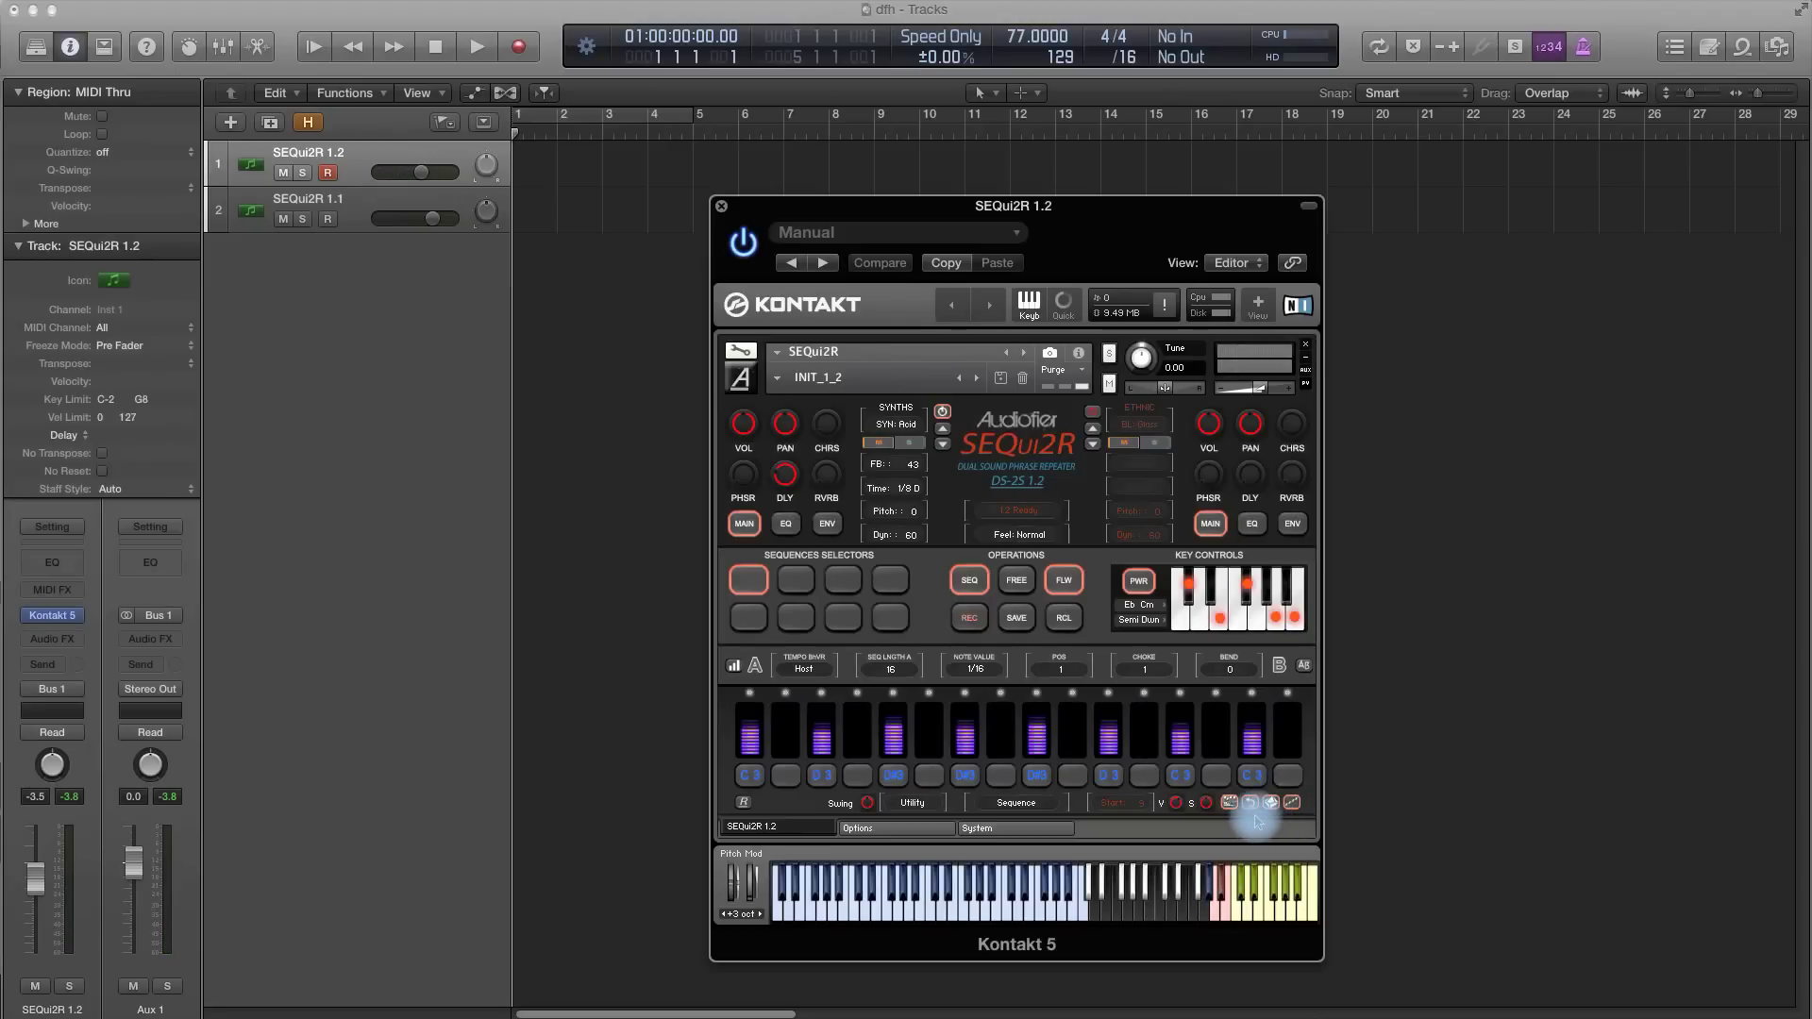
Load the Portamento EDM snapshot from the V1_2 folder and toggle its global portamento switch.
left_click(779, 378)
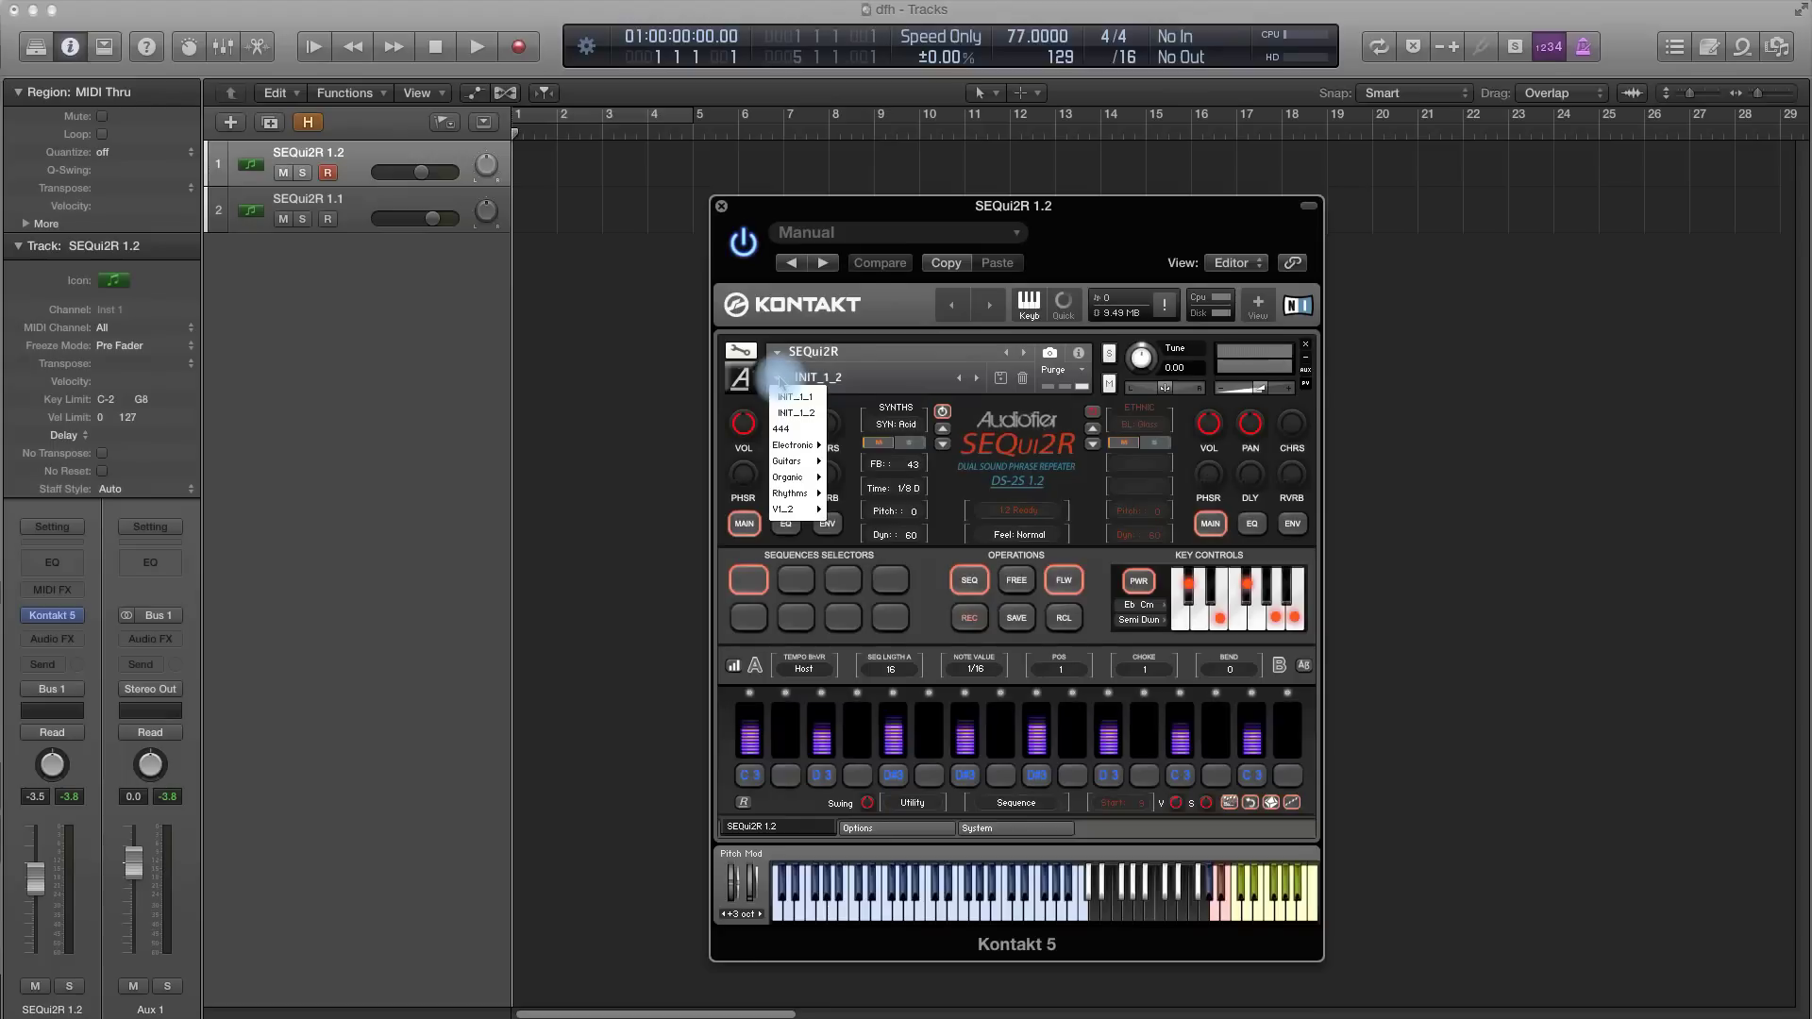
mouse_move(792, 509)
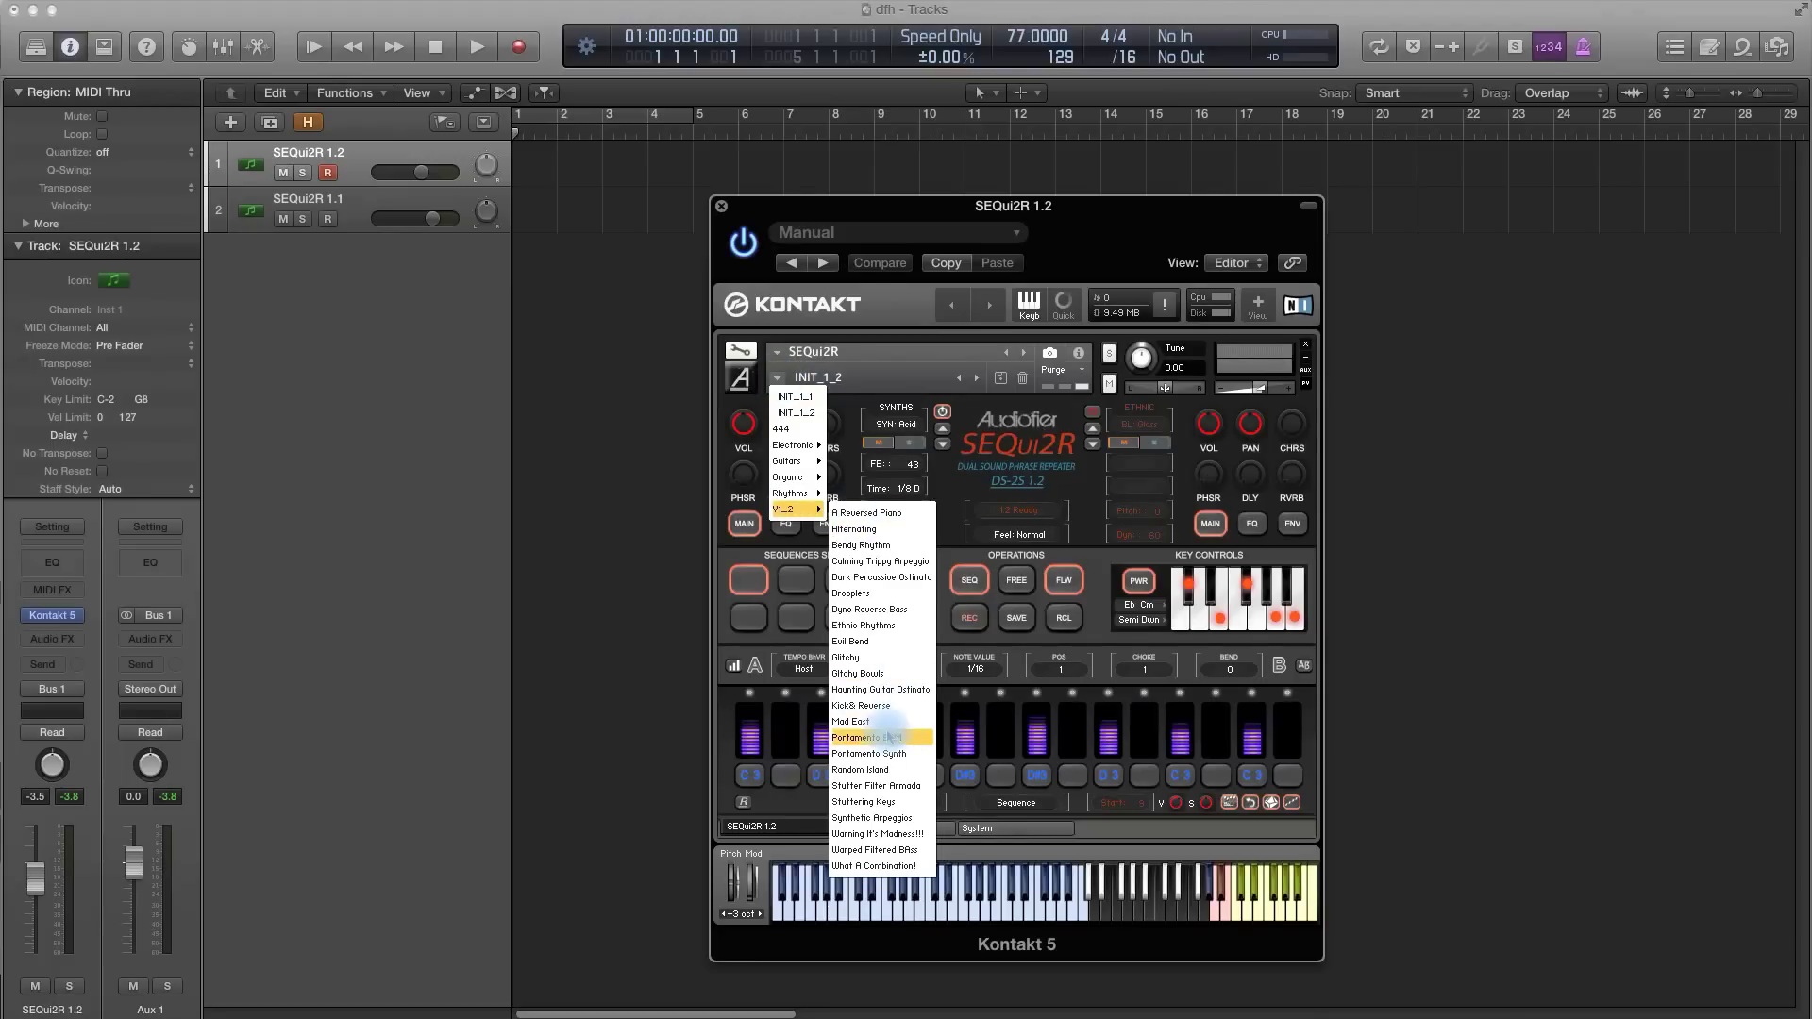
left_click(890, 738)
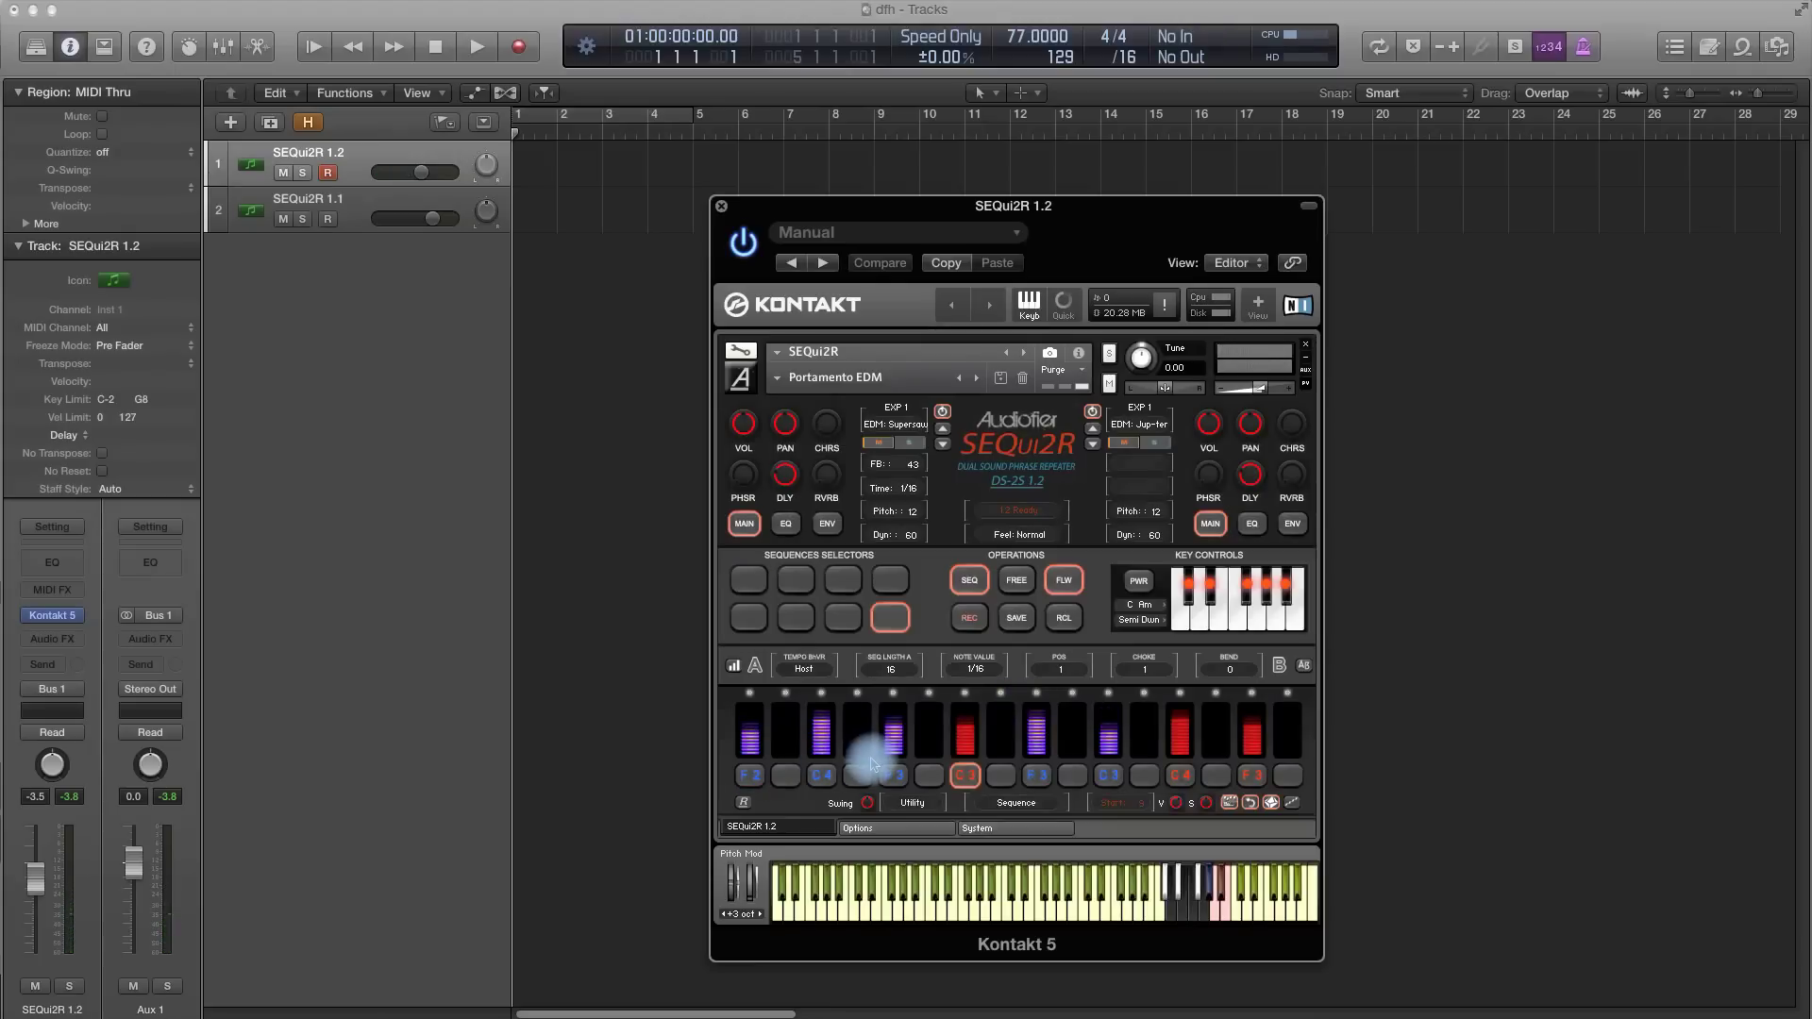
left_click(1292, 803)
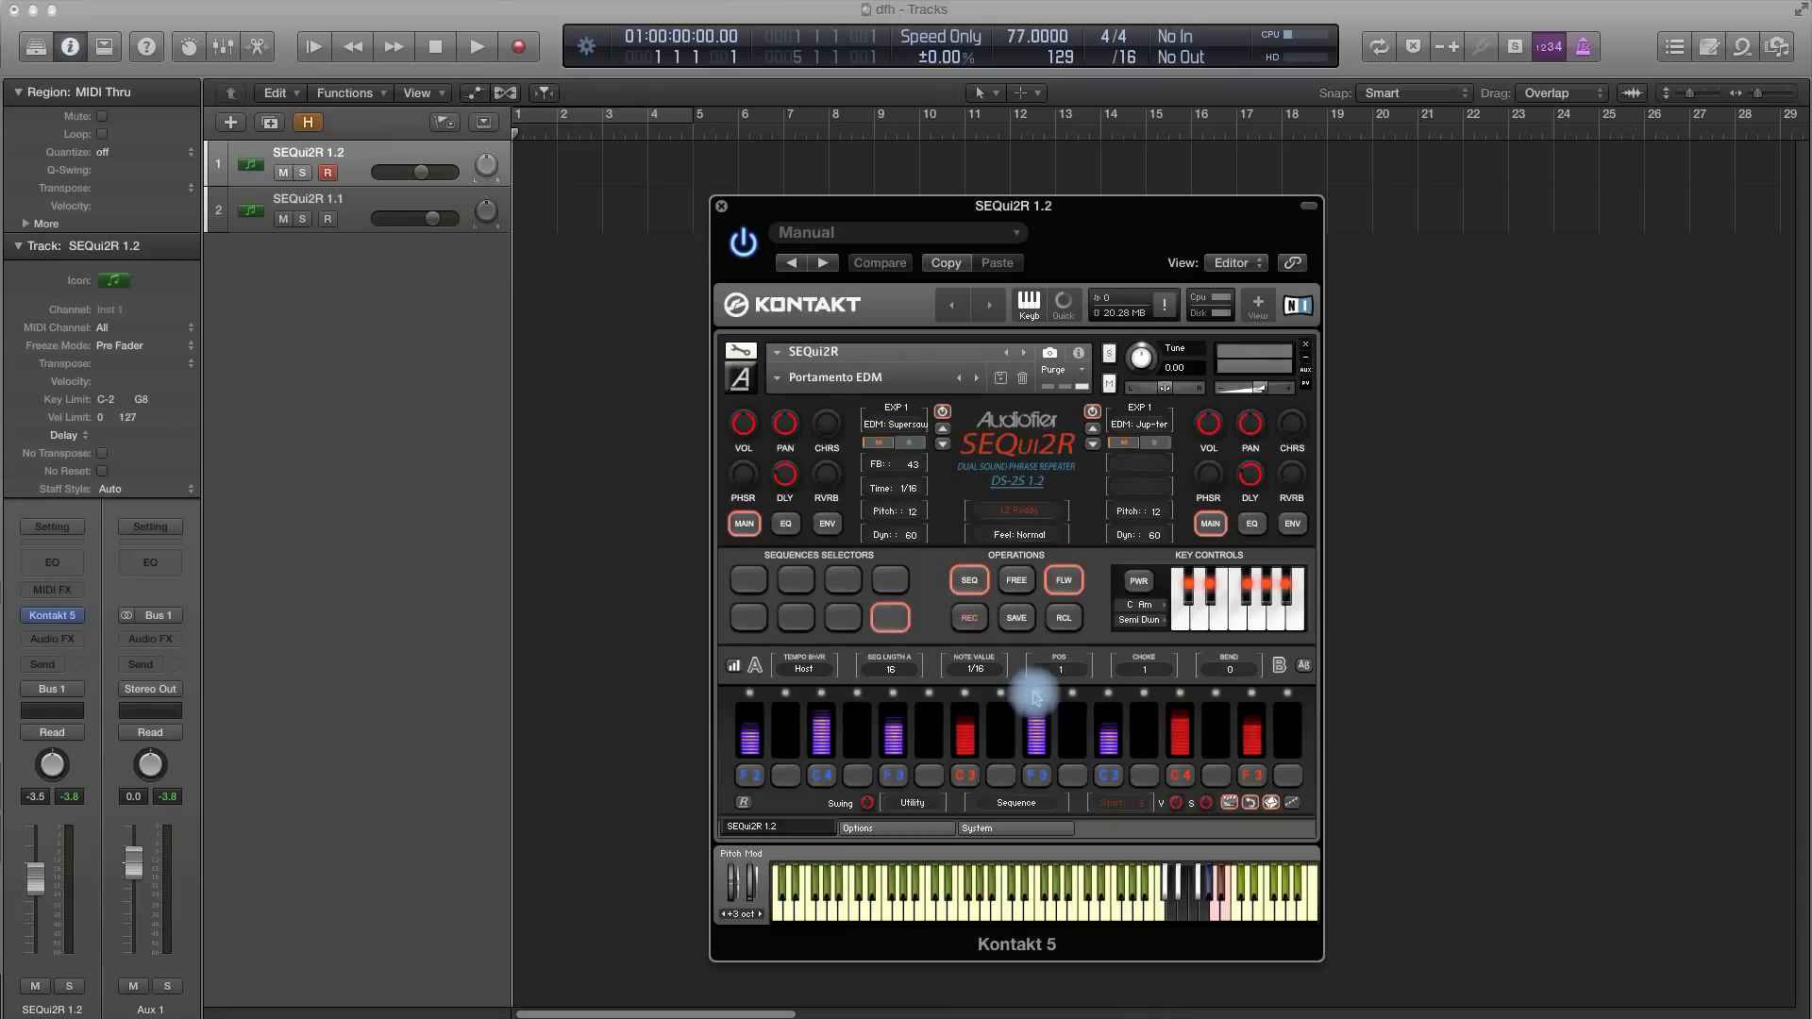
Open the settings of steps 9 and 11 to examine their portamento option, and close them again.
left_click(1035, 694)
left_click(1108, 694)
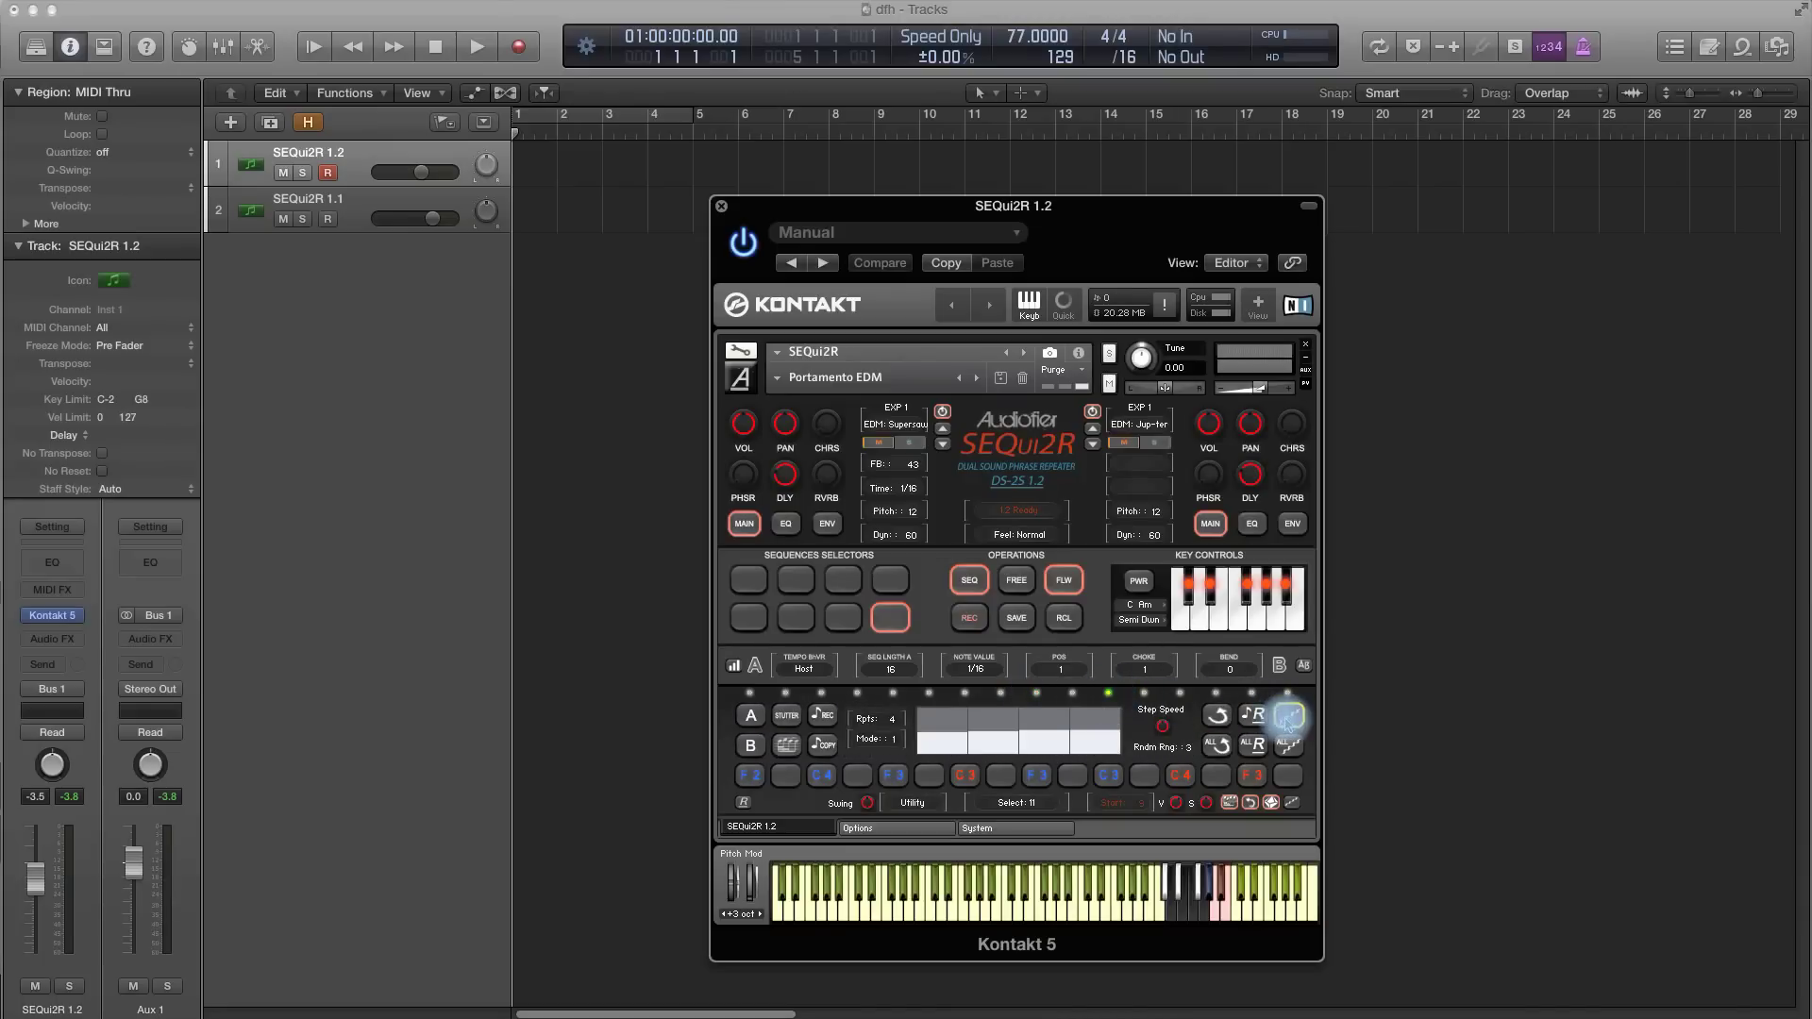
left_click(1110, 696)
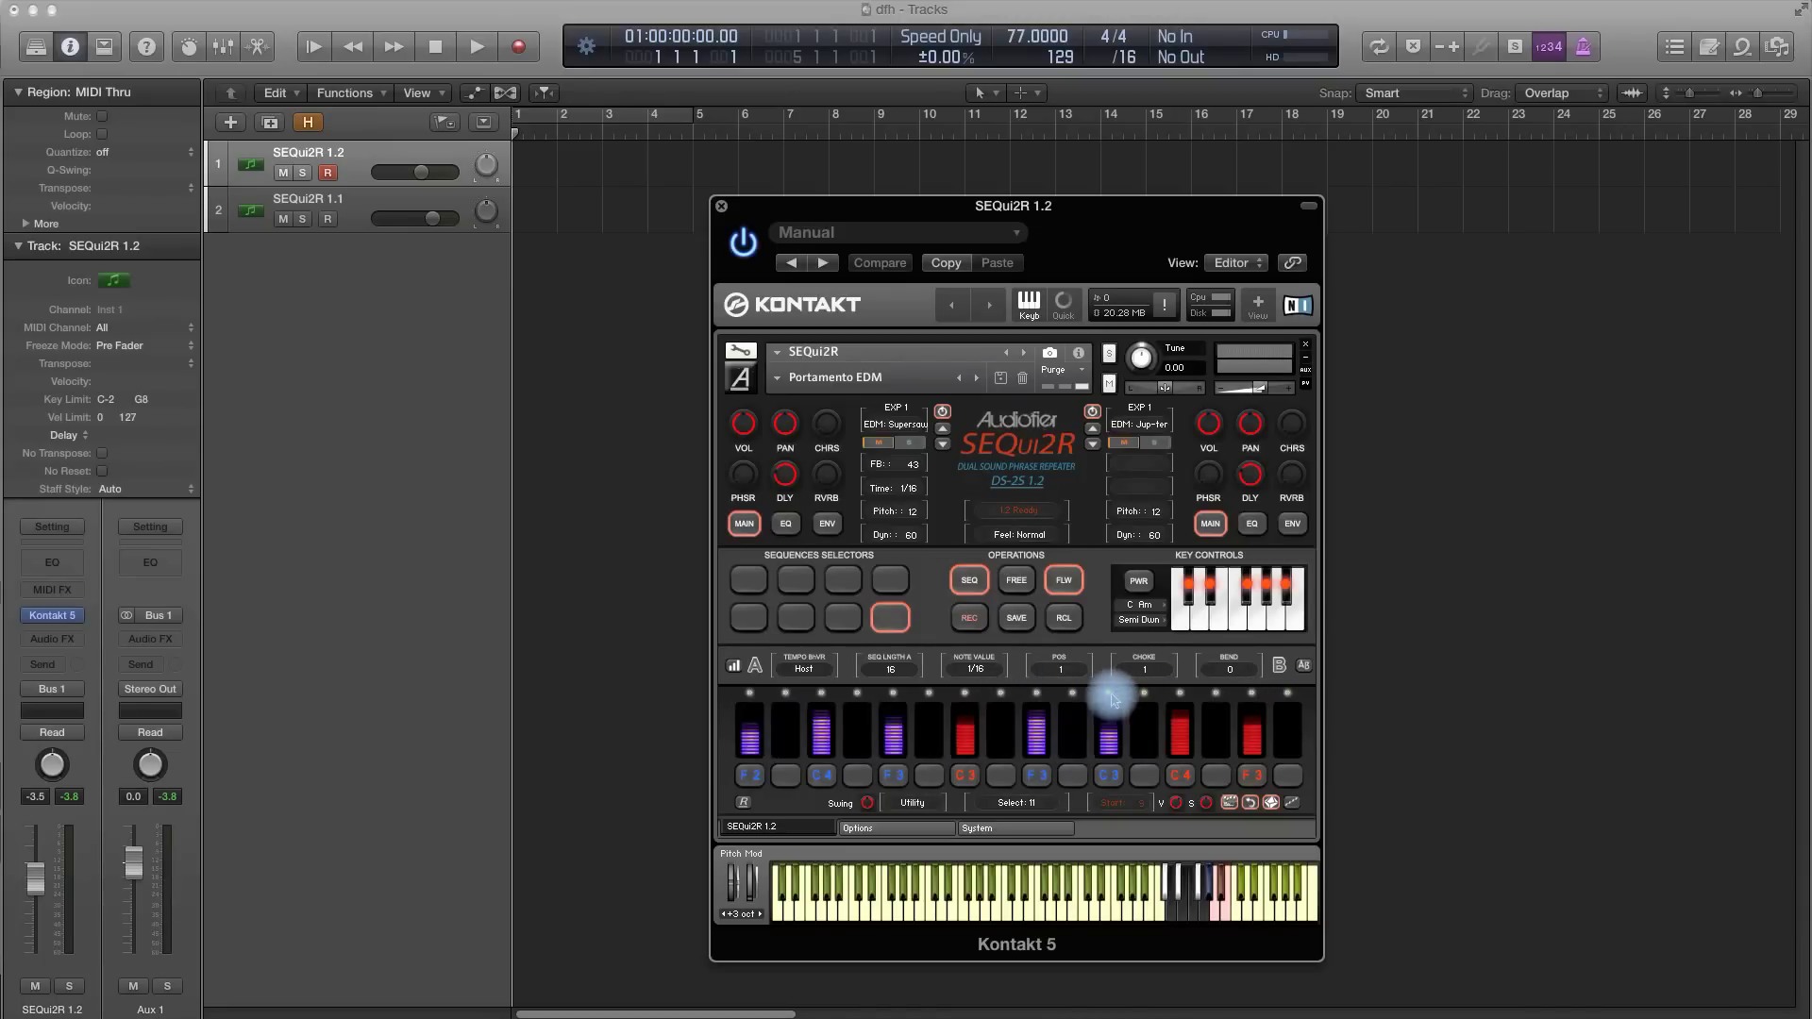
Check the settings of step 7 and adjust the portamento time in the global options, returning to the sequencer page.
left_click(963, 692)
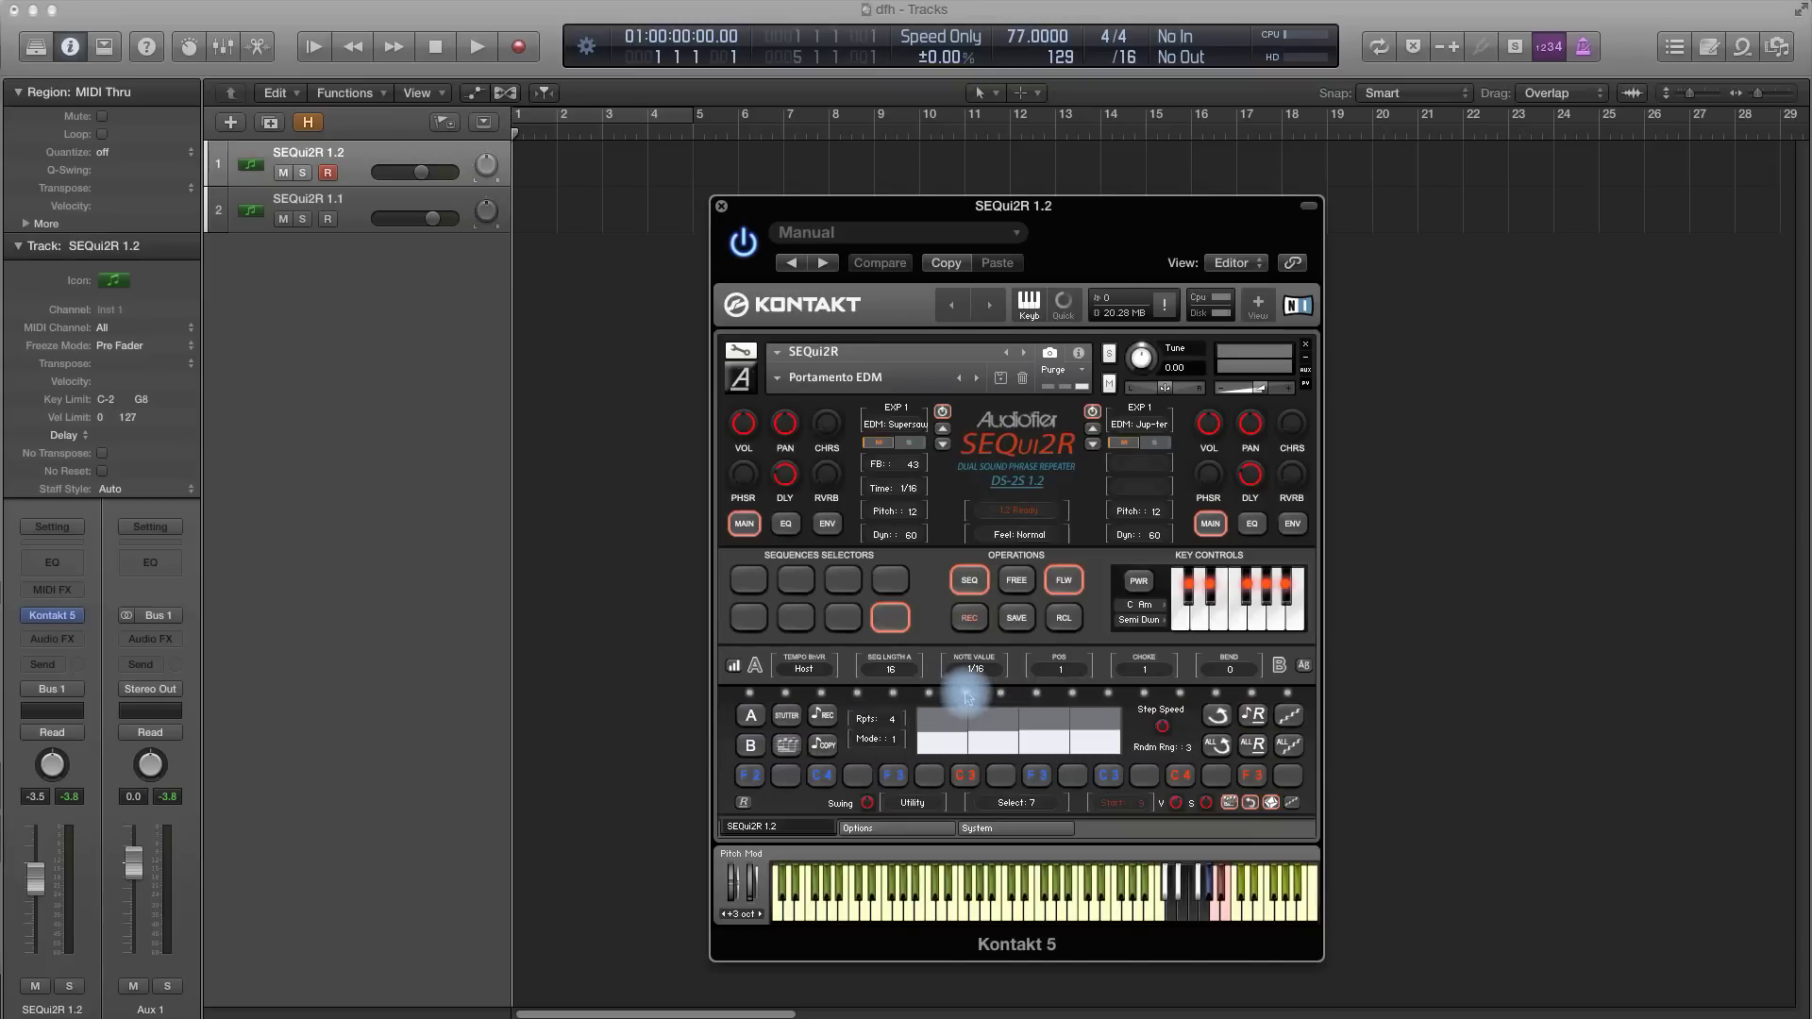
left_click(1216, 696)
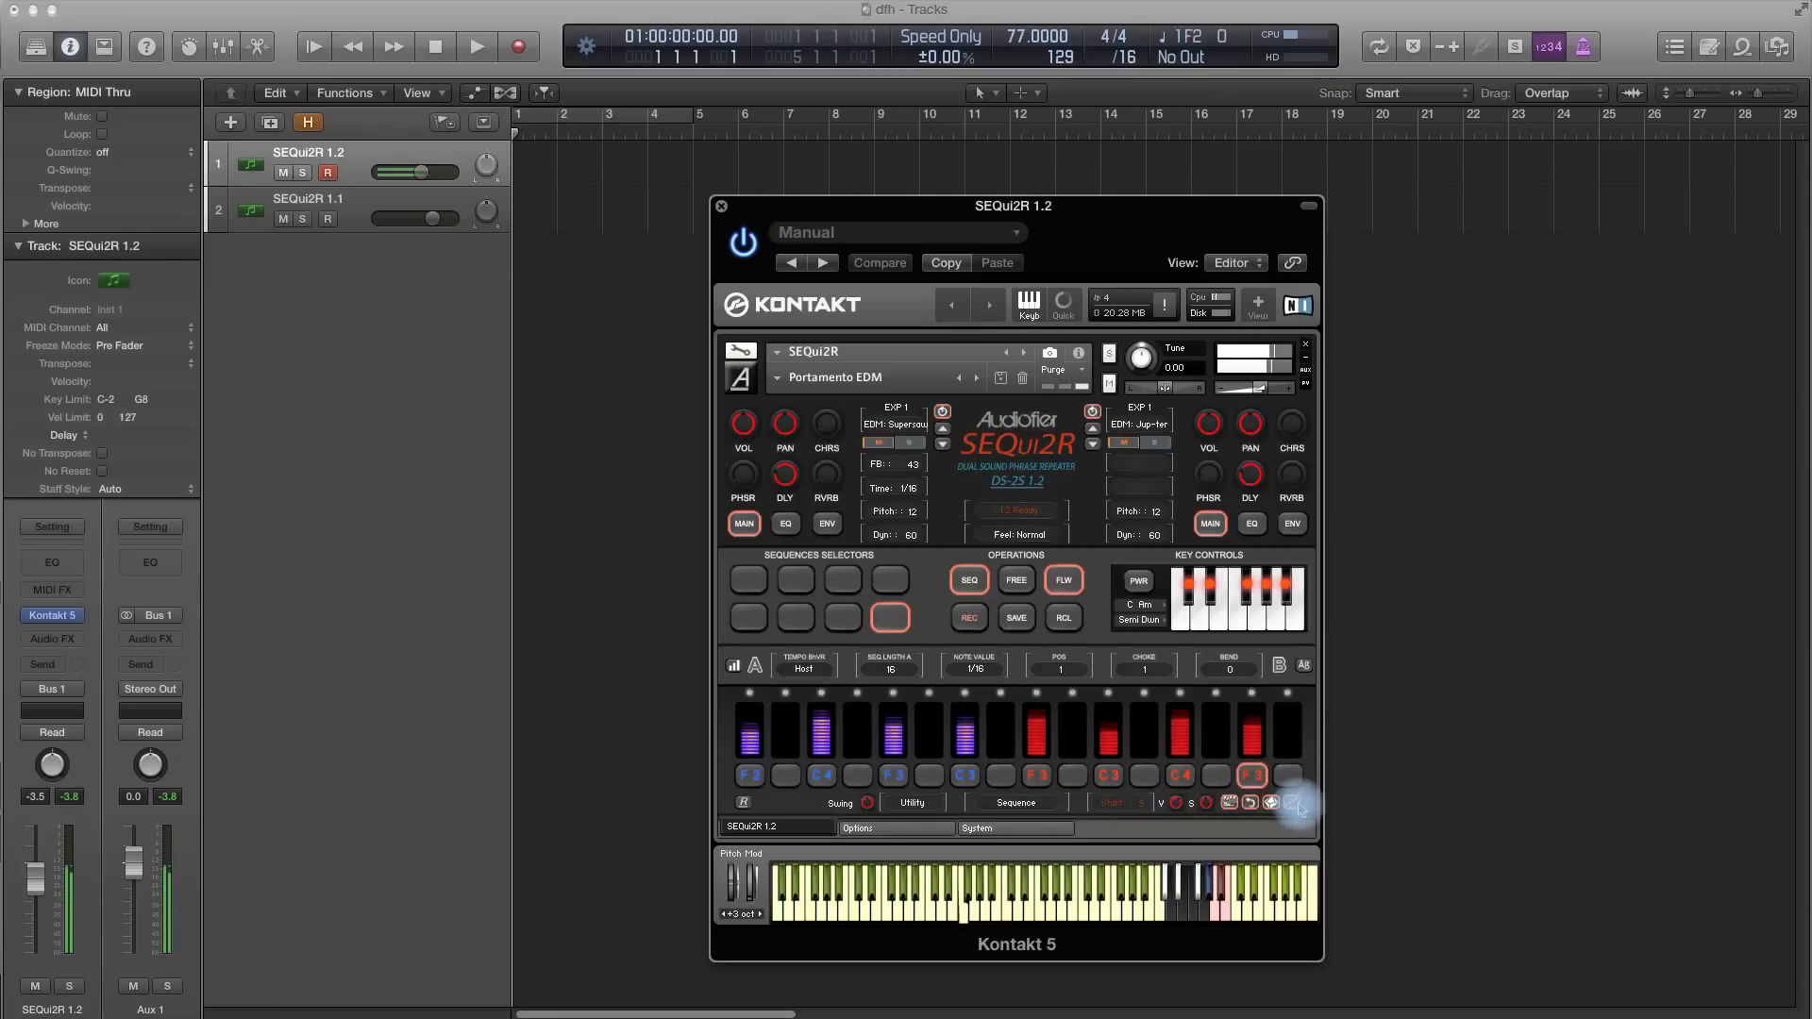
left_click(915, 831)
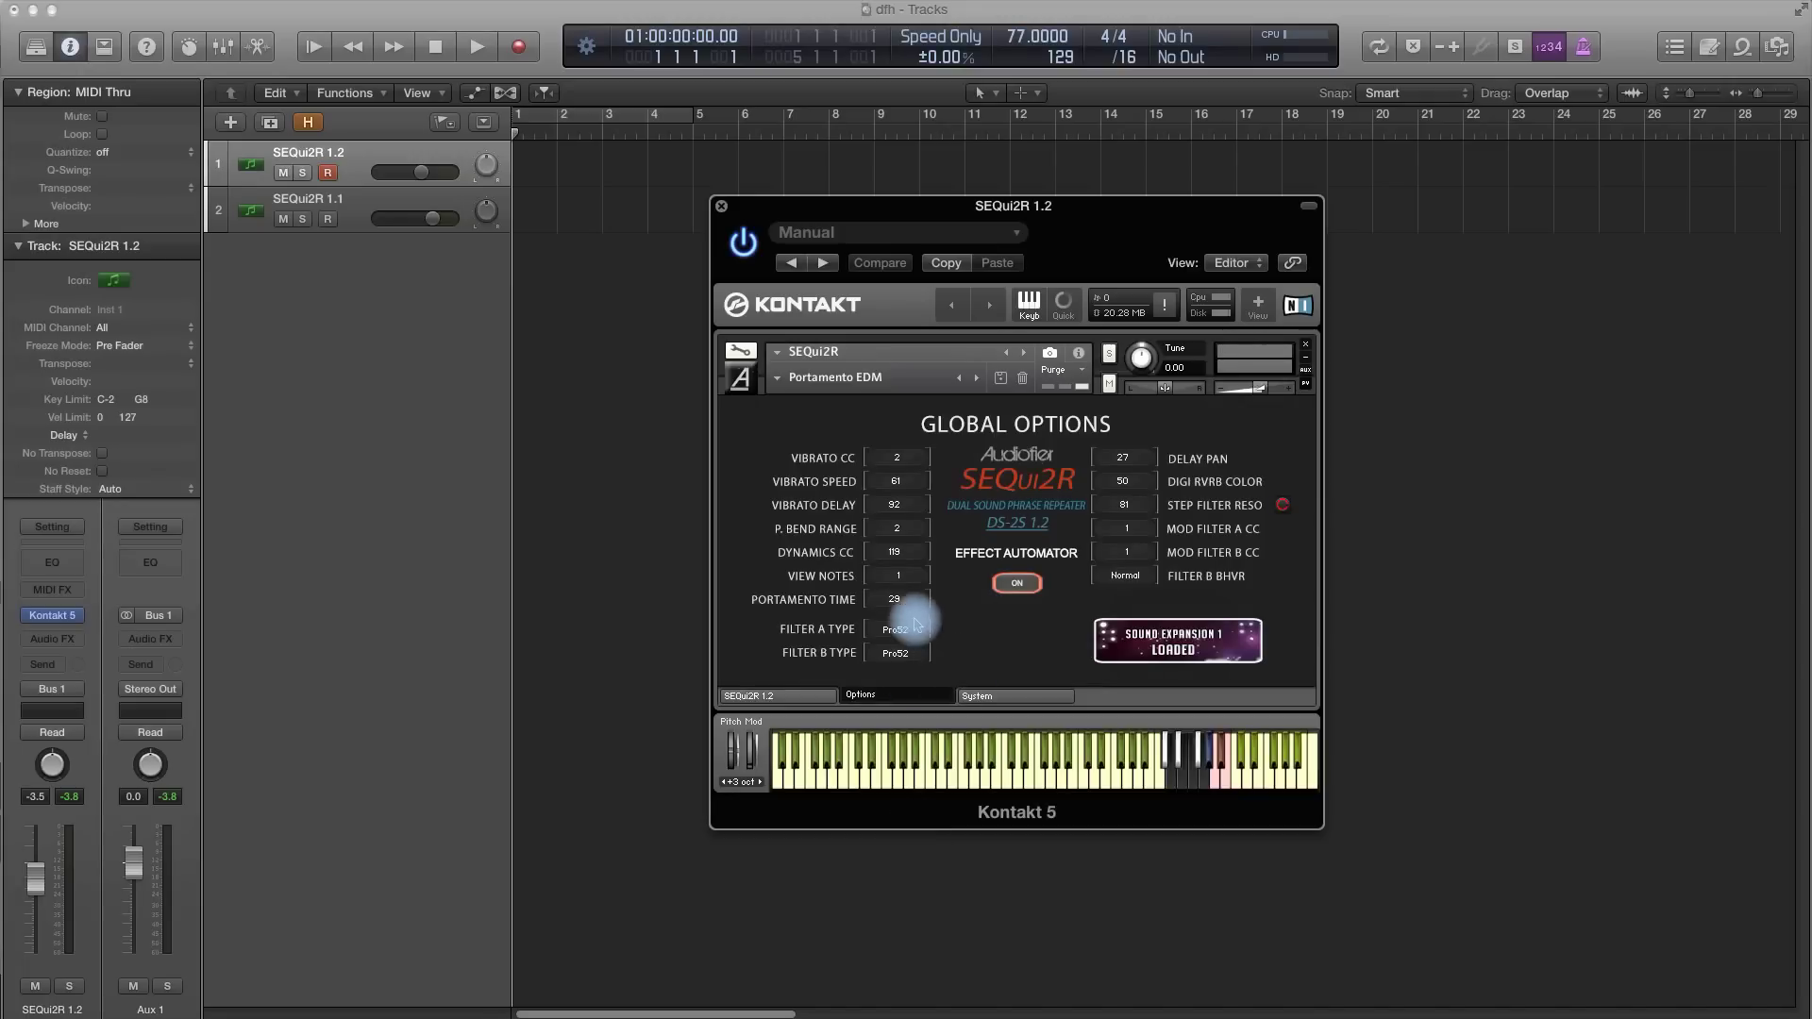
mouse_move(901, 612)
left_mouse_down()
mouse_move(895, 630)
mouse_move(903, 554)
mouse_move(904, 611)
mouse_move(909, 578)
left_mouse_up()
left_click(790, 697)
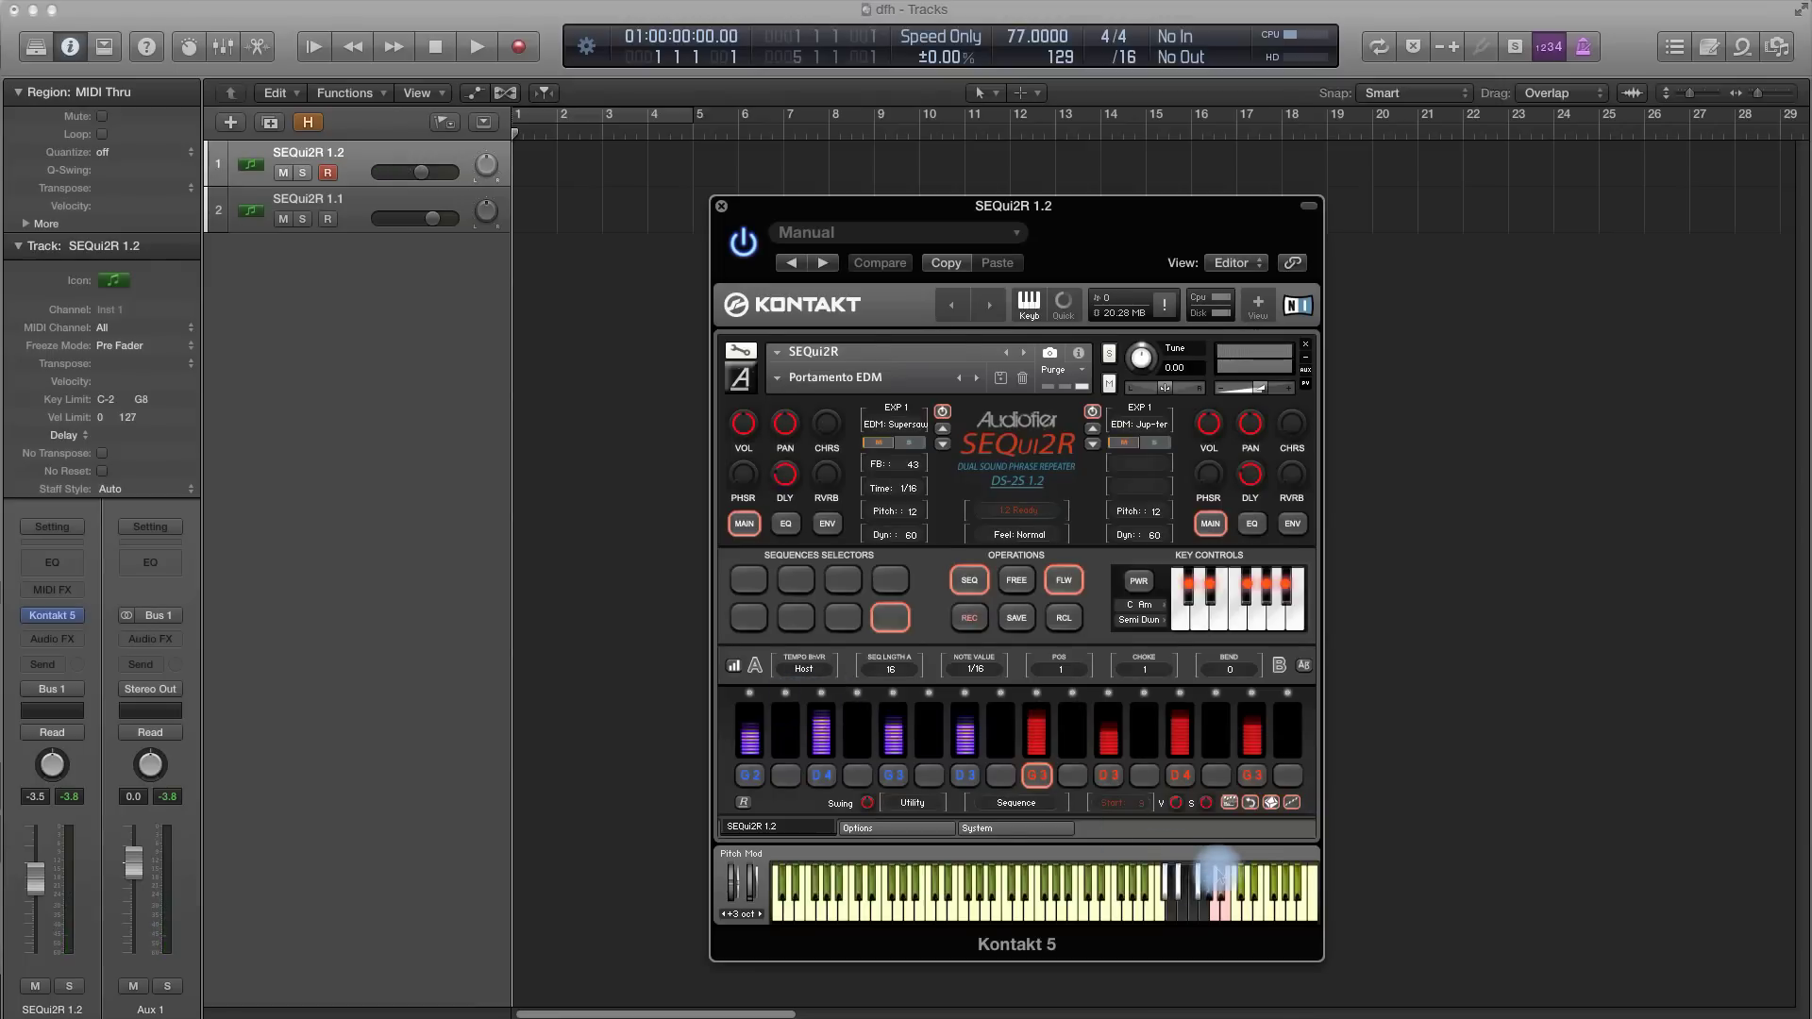
Shift the on-screen keyboard to the +1 octave range and trigger one of the purple keyswitches.
left_click(724, 915)
left_click(724, 914)
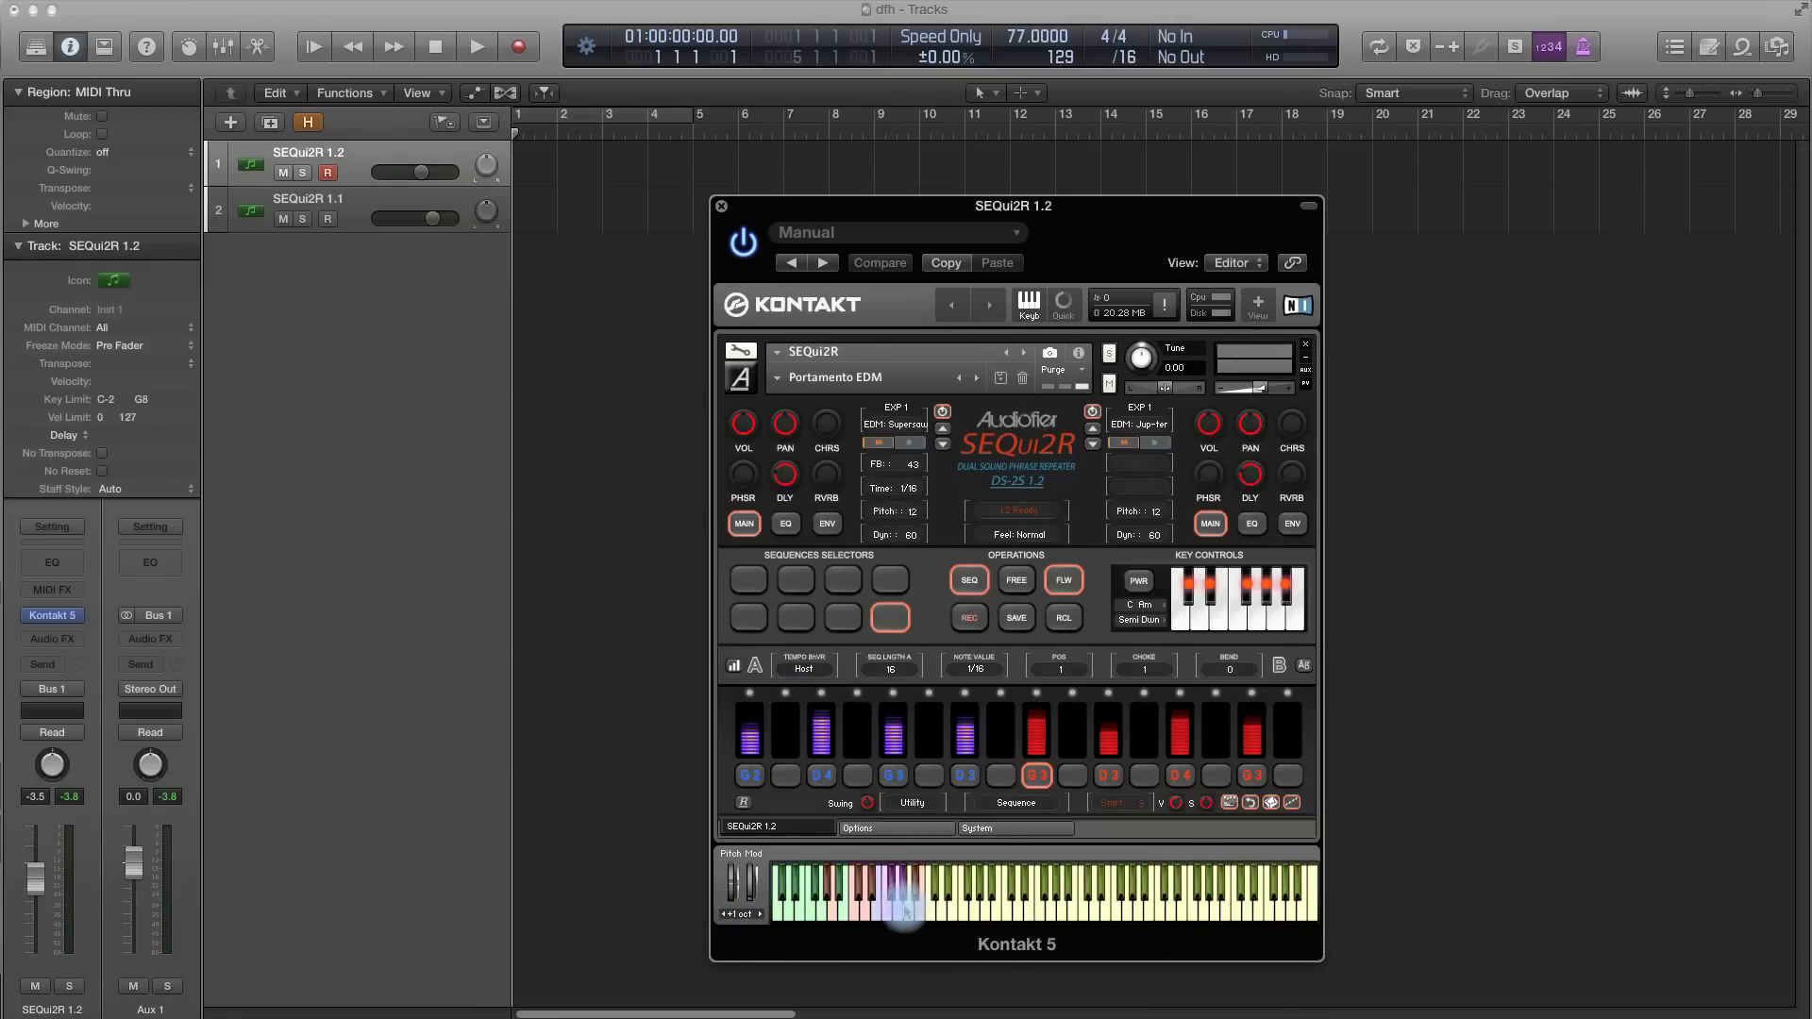
left_click(909, 911)
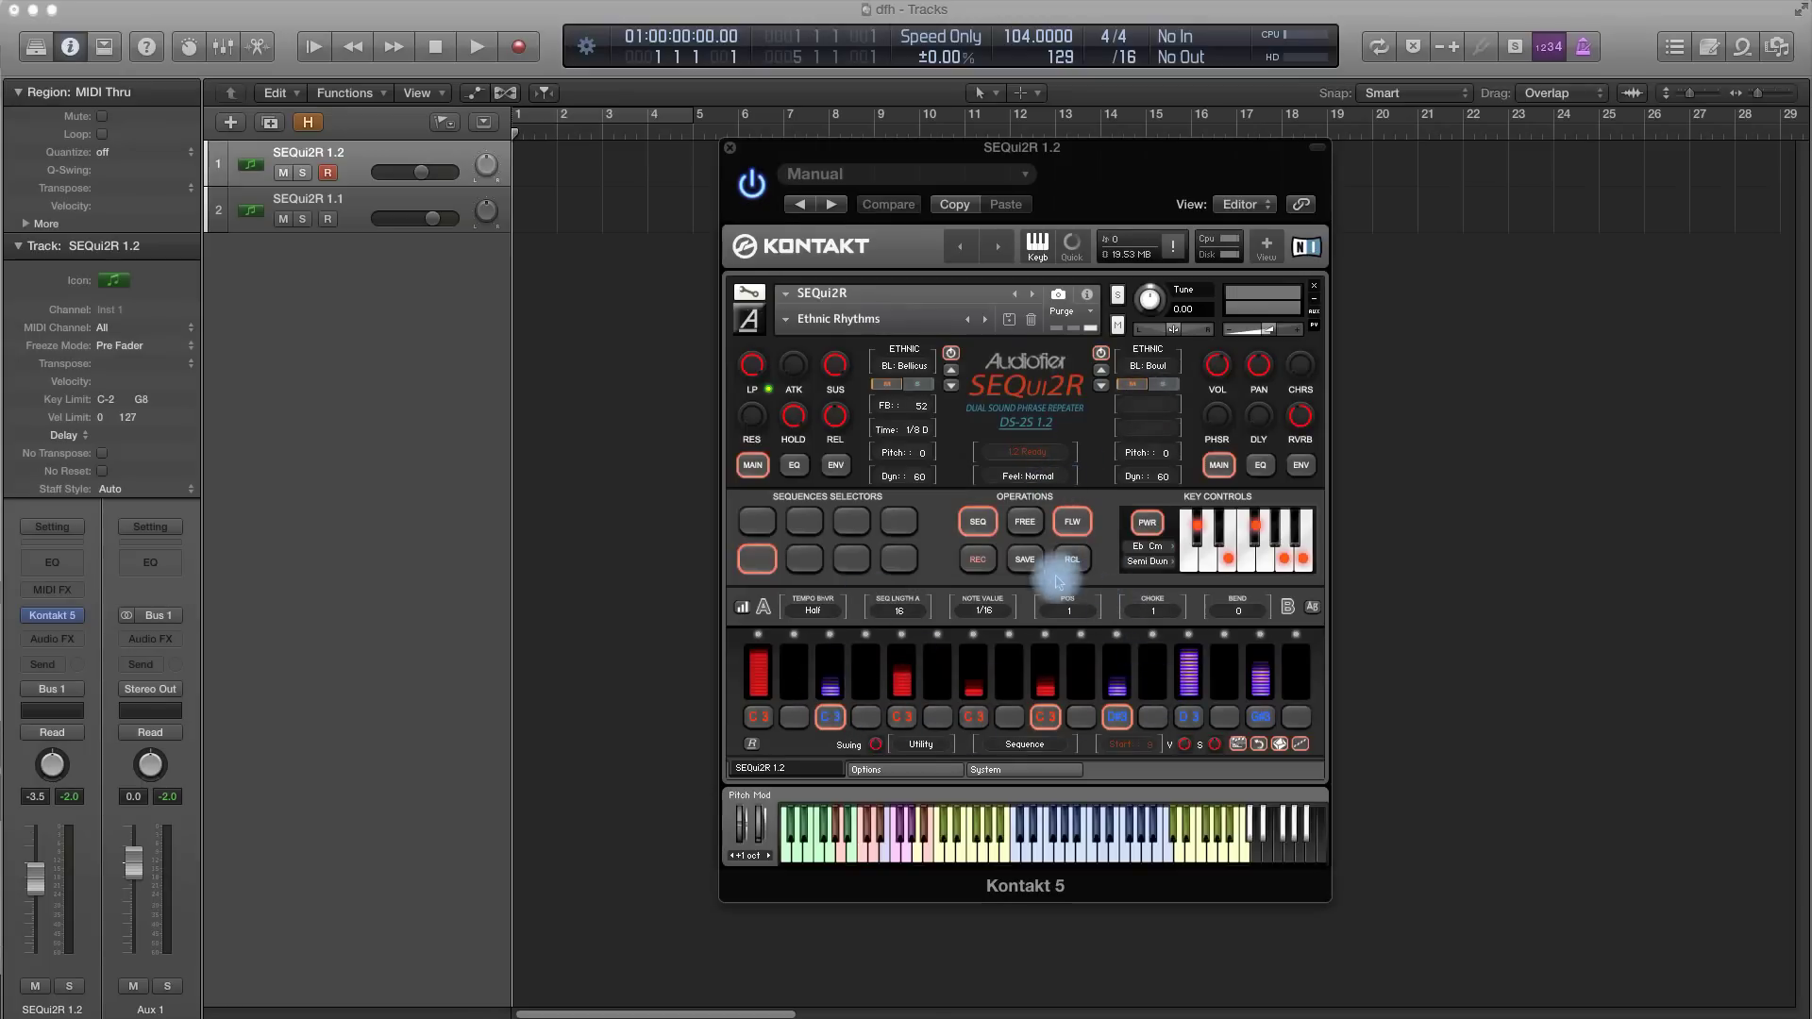
Open the settings of step 3 in the Ethnic Rhythms snapshot to examine its B and stutter switches, and check step 11.
left_click(830, 642)
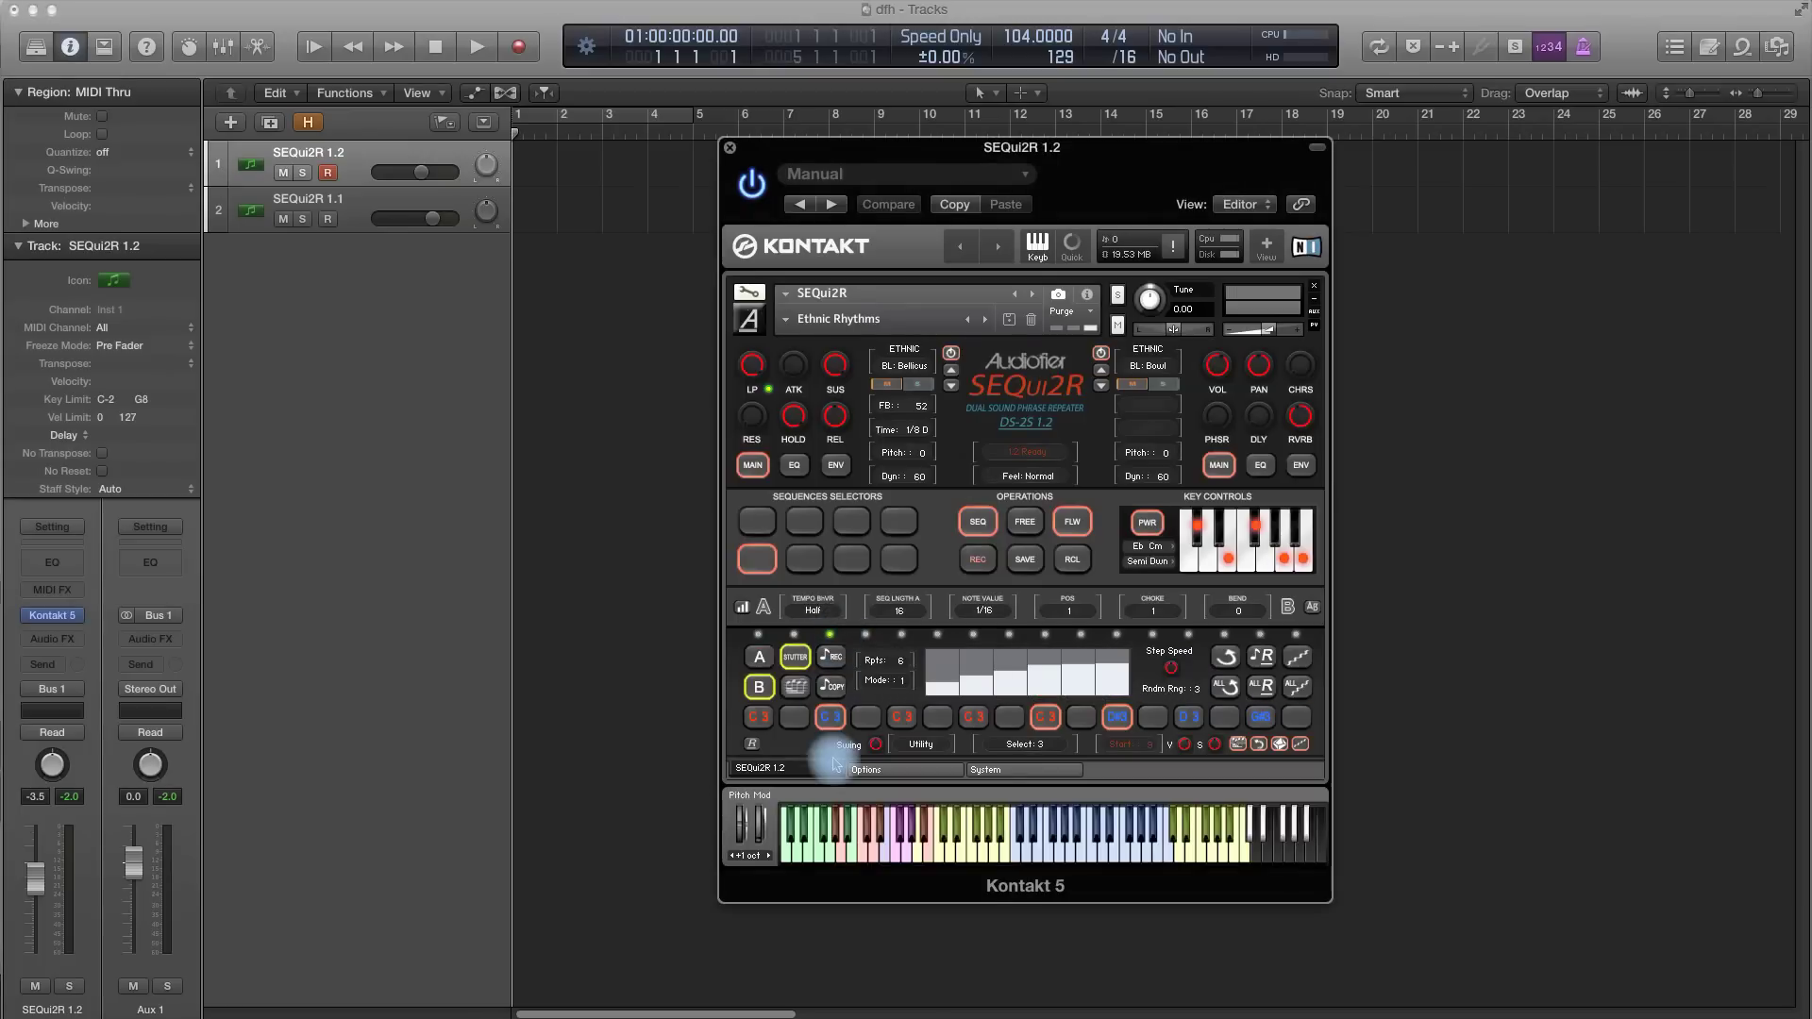
left_click(757, 688)
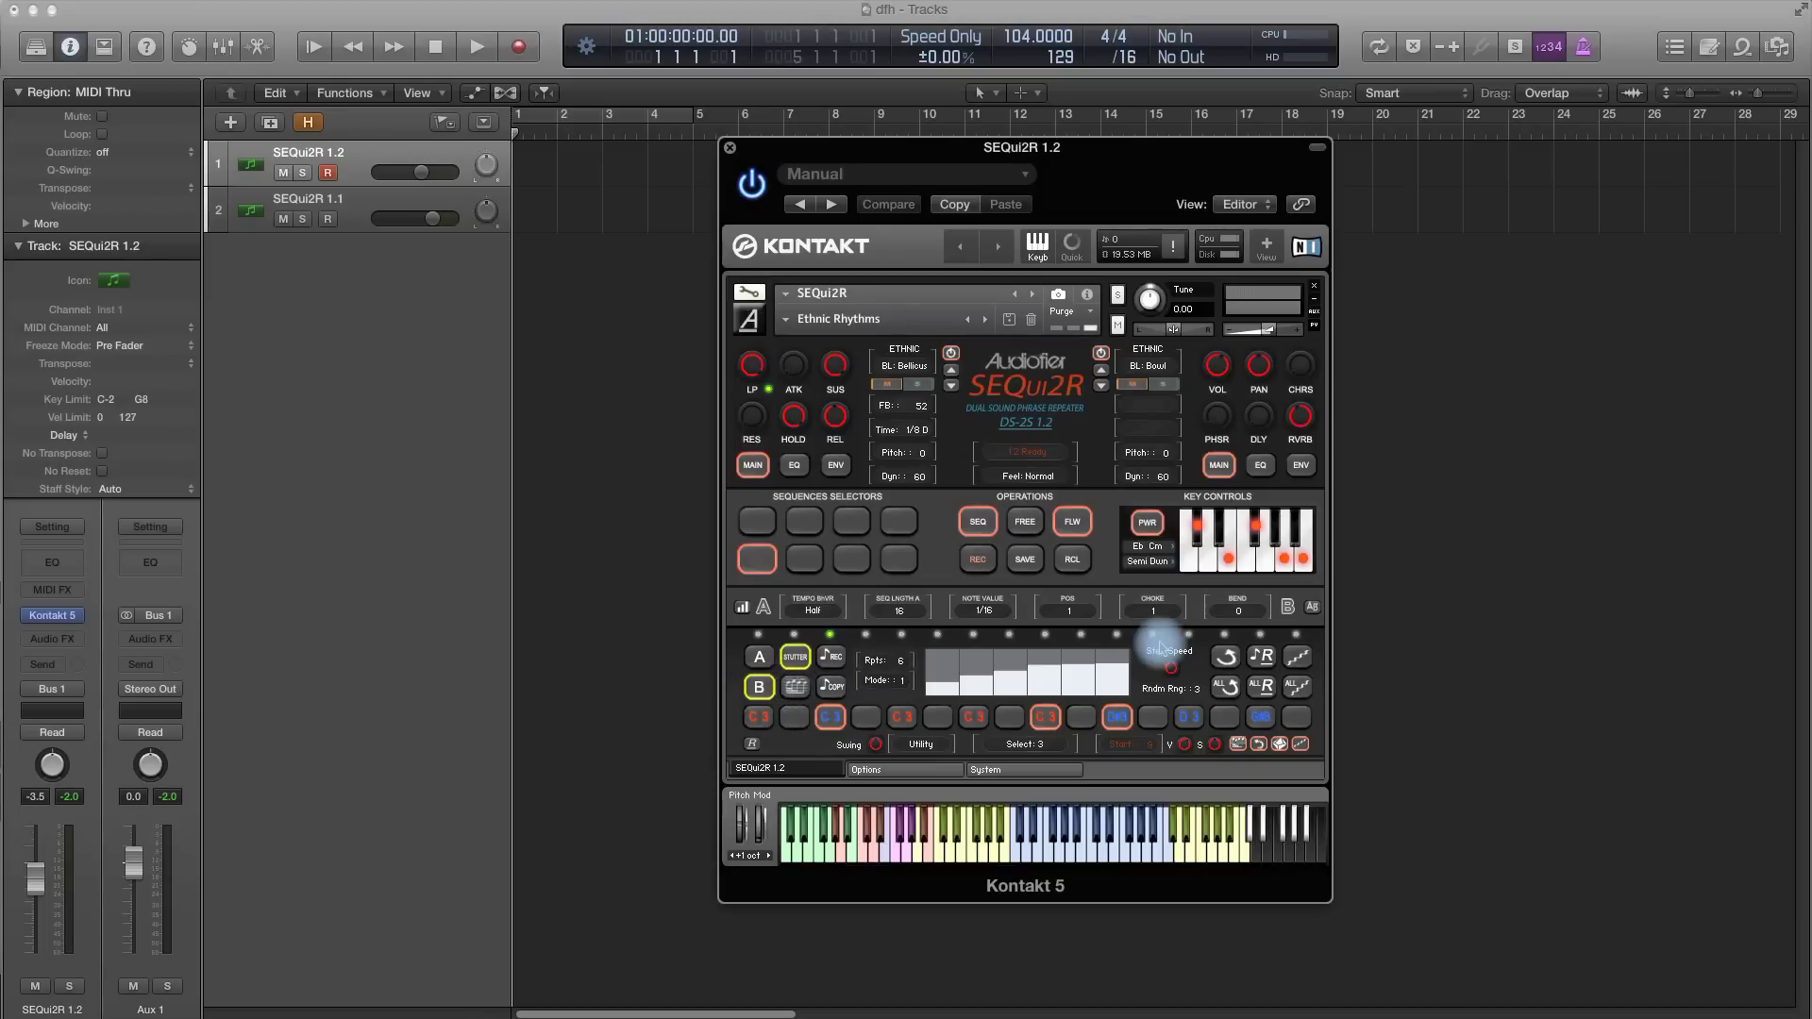
left_click(1116, 635)
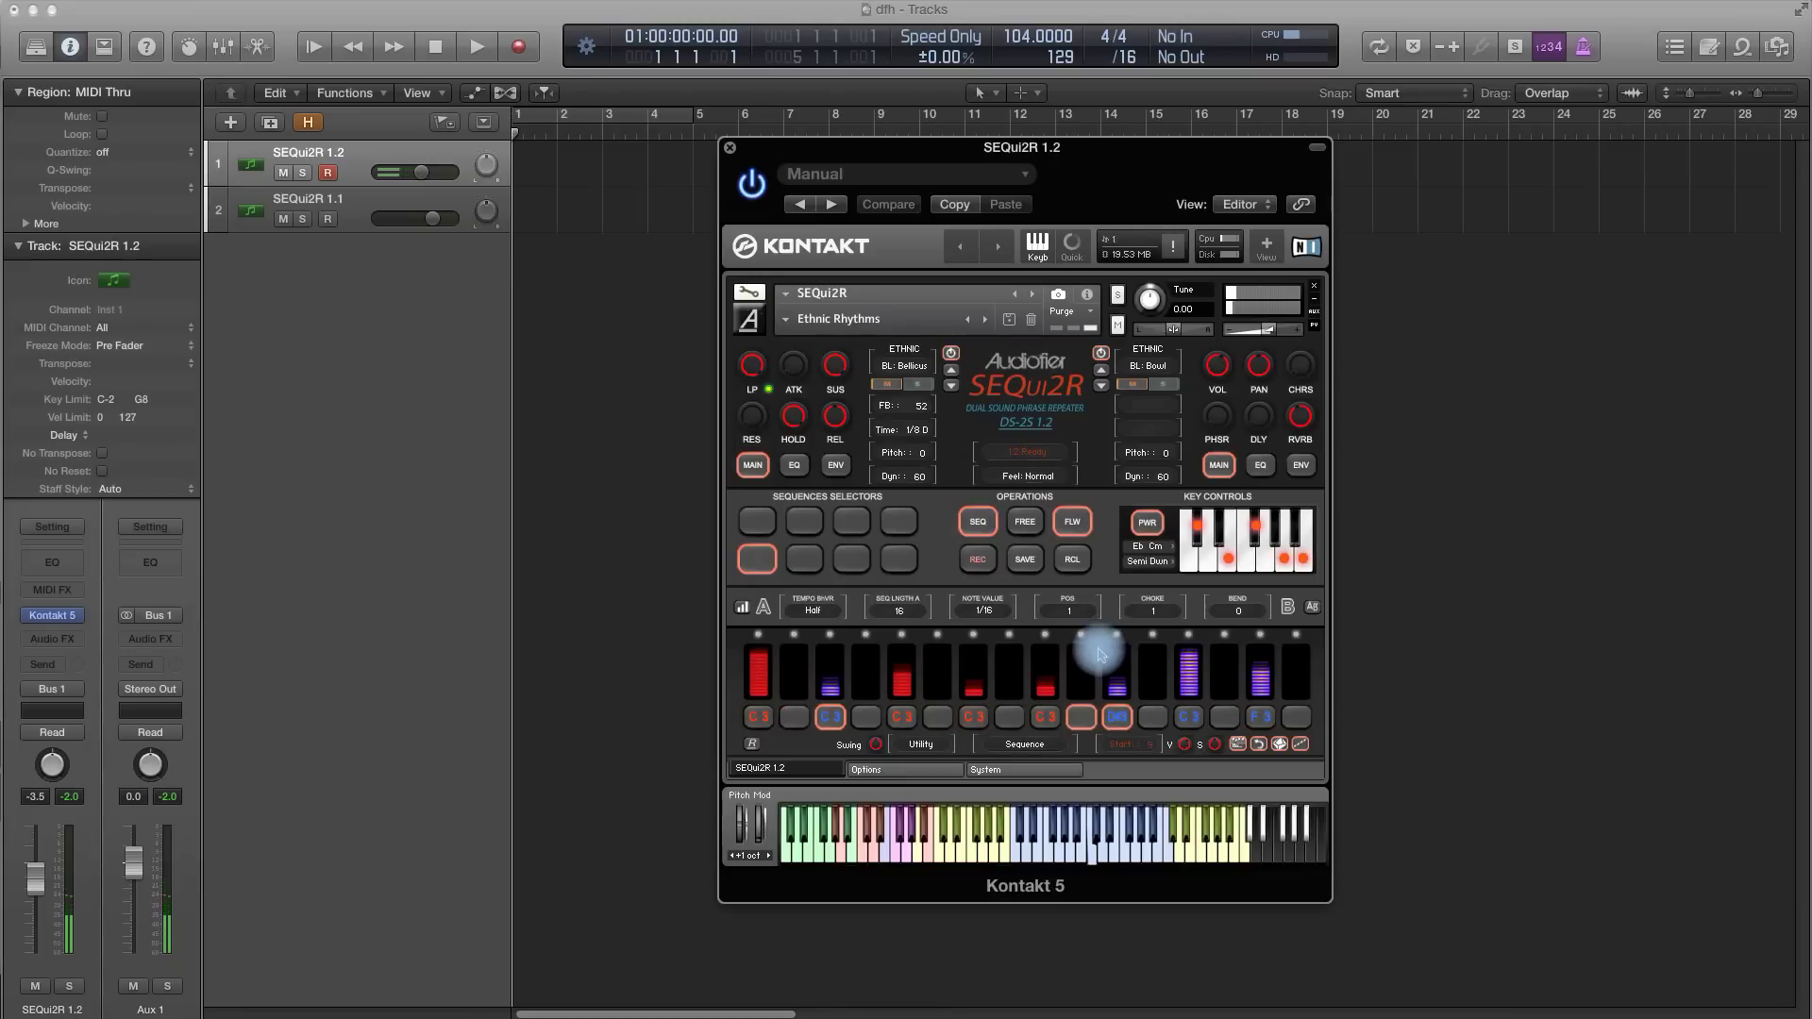
Audition the two sounds, BL: Bellious and BL: Bowl, separately with their solo switches and restore both.
left_click_drag(904, 394, 915, 387)
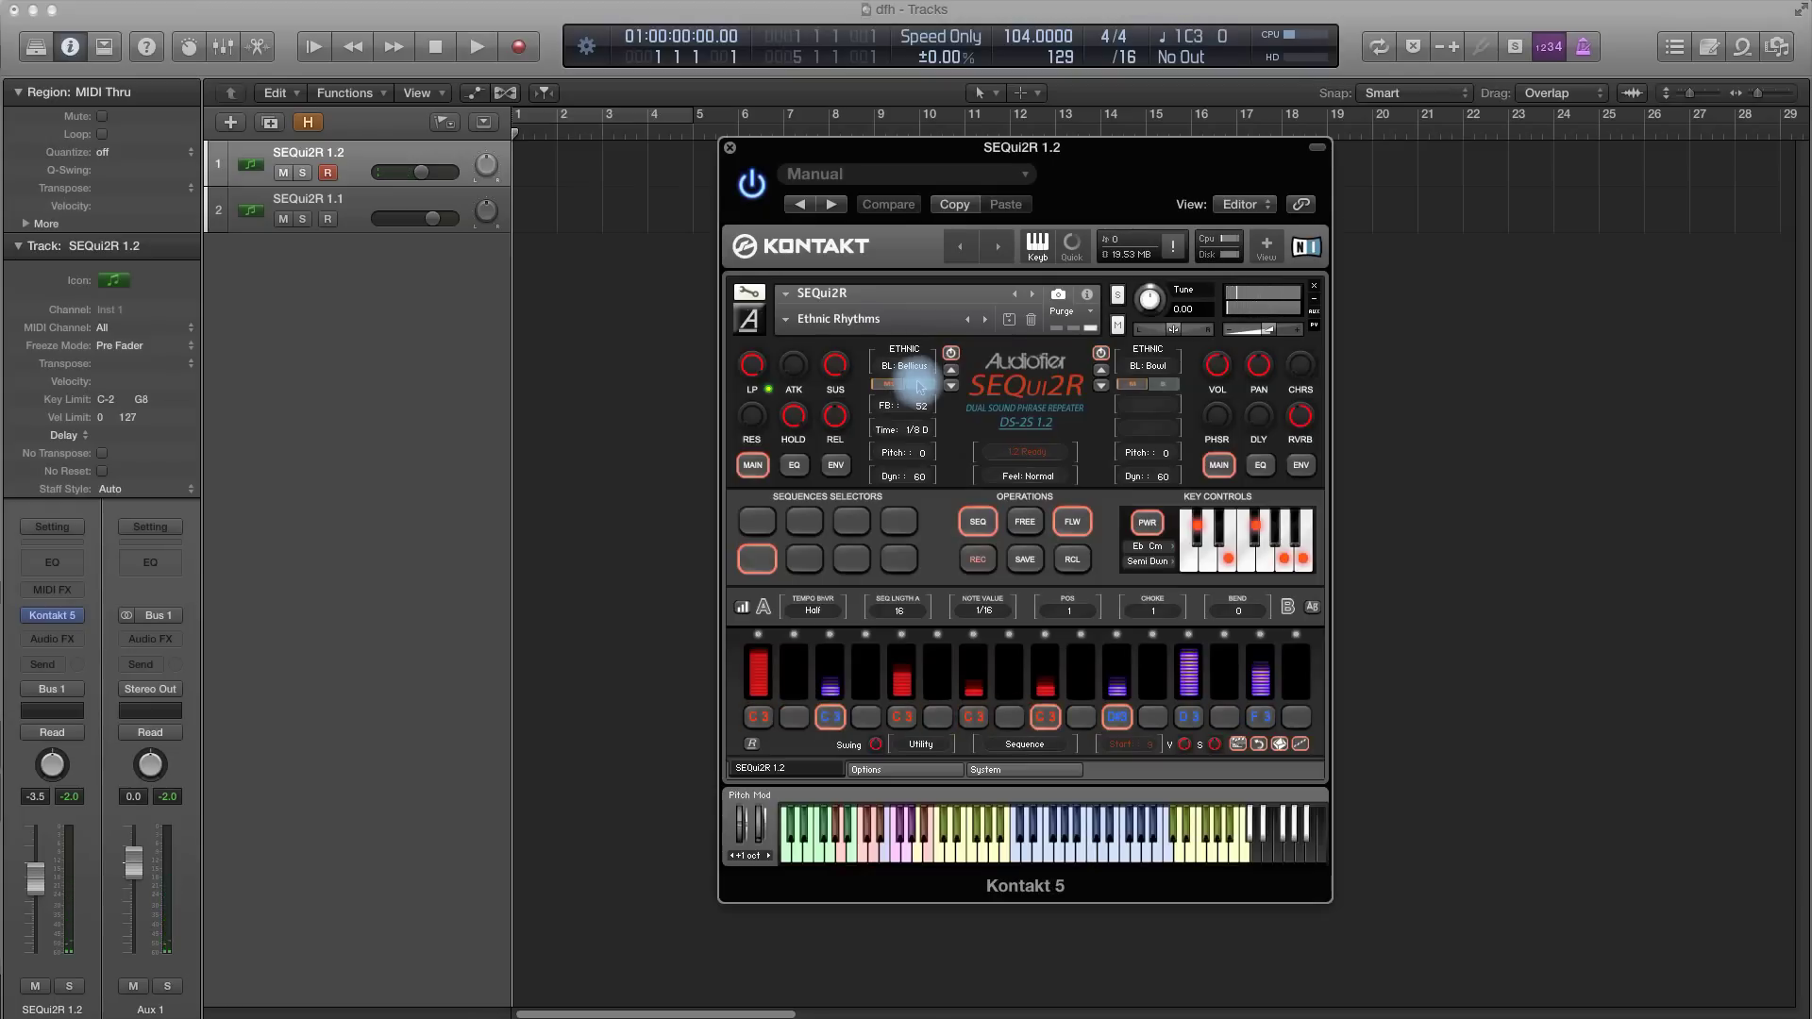
left_click(1175, 387)
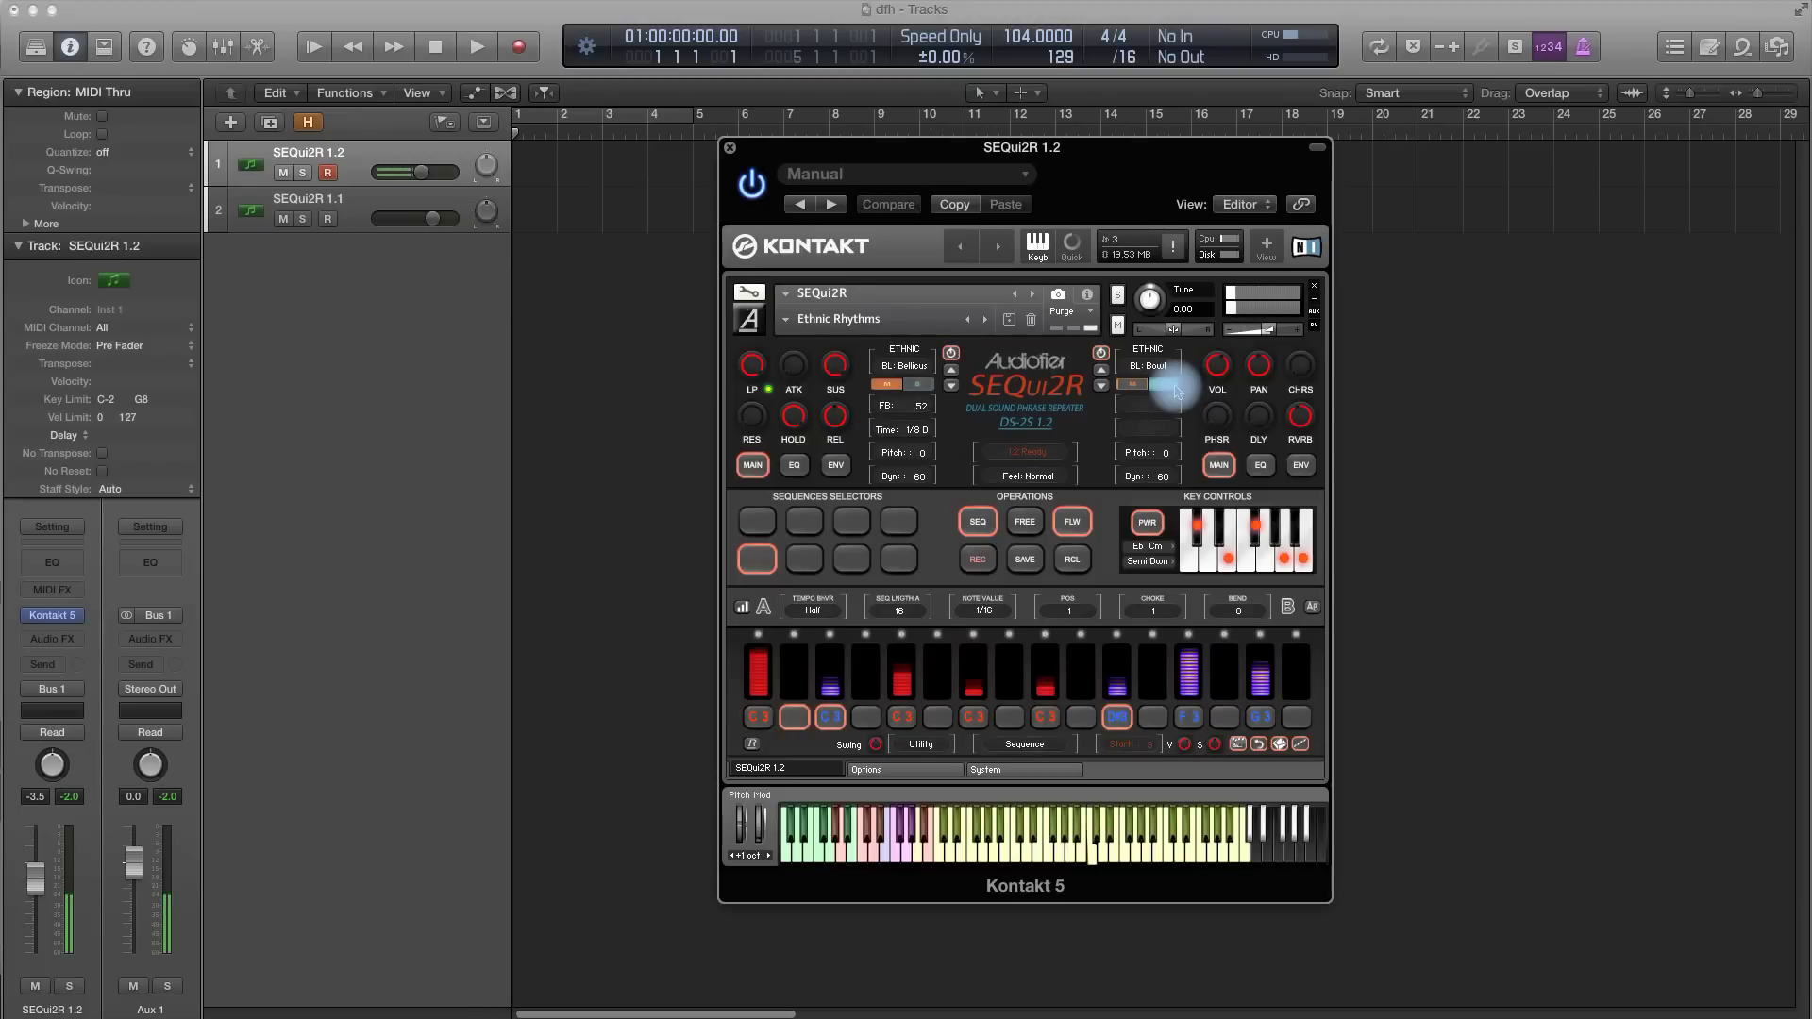
left_click(895, 395)
left_click(1155, 385)
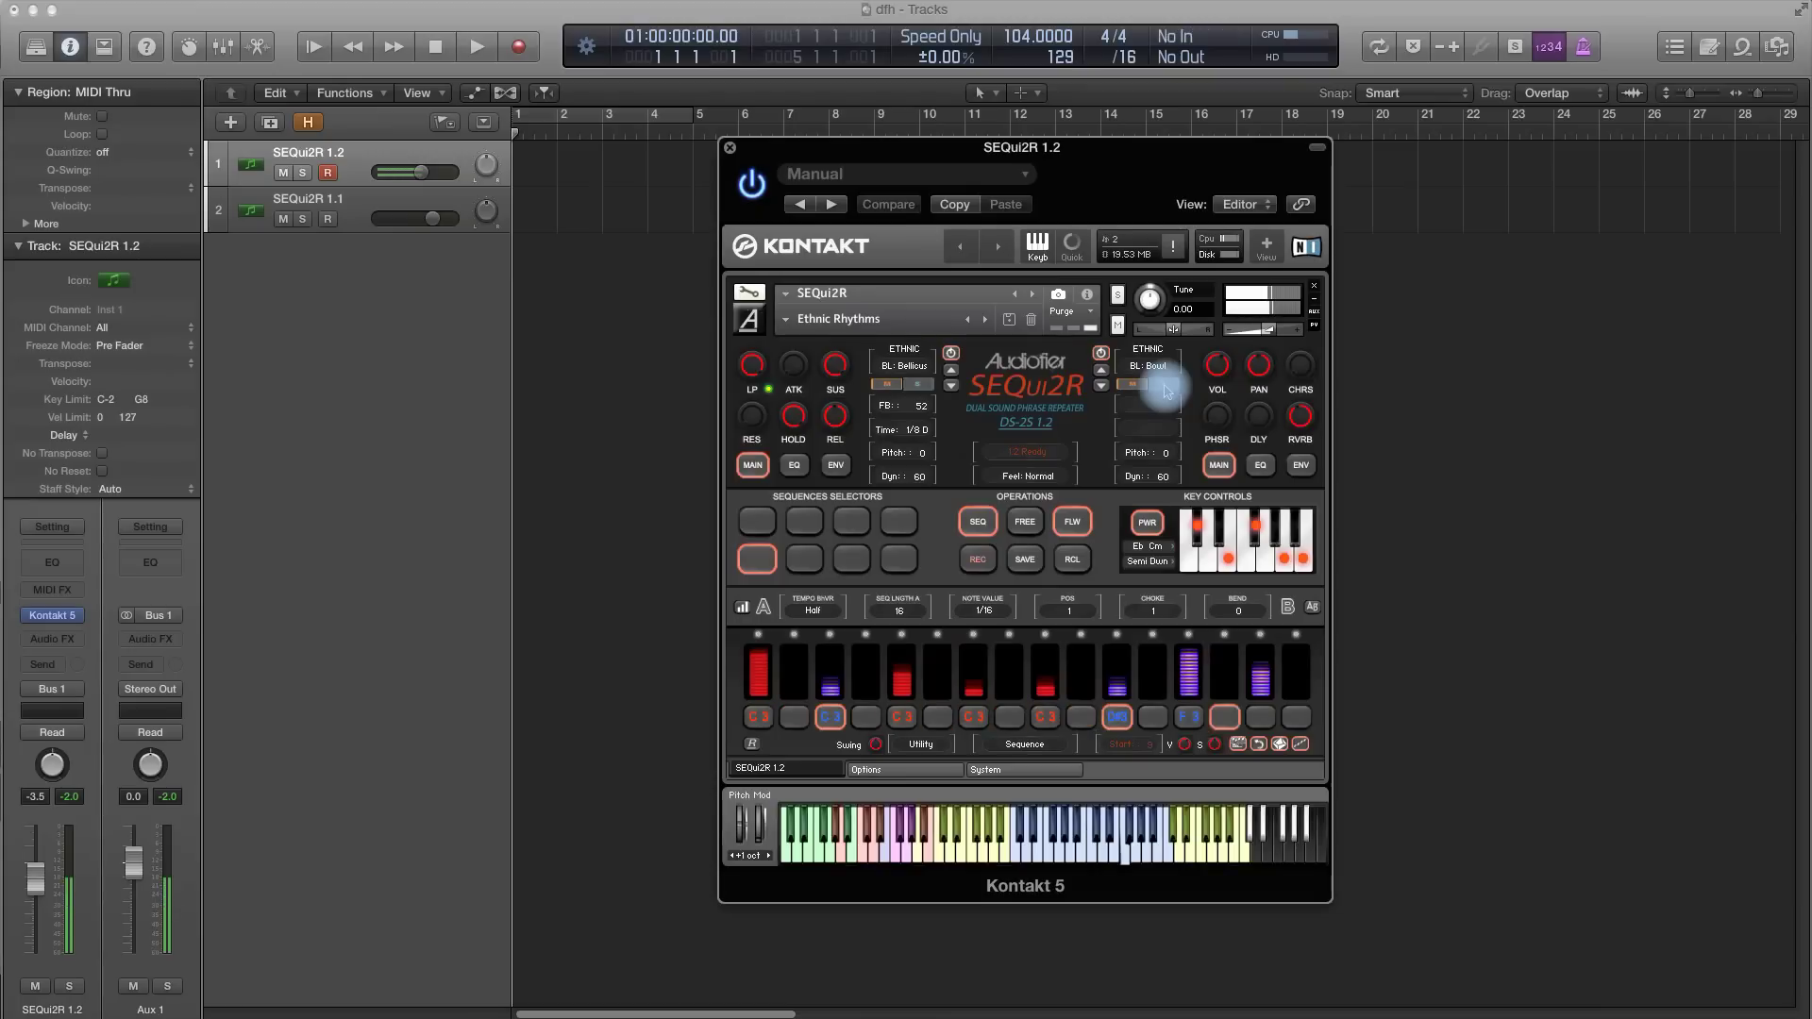
Toggle the A and B switches in step 3's settings, leaving B enabled and A disabled.
left_click(831, 639)
left_click(757, 686)
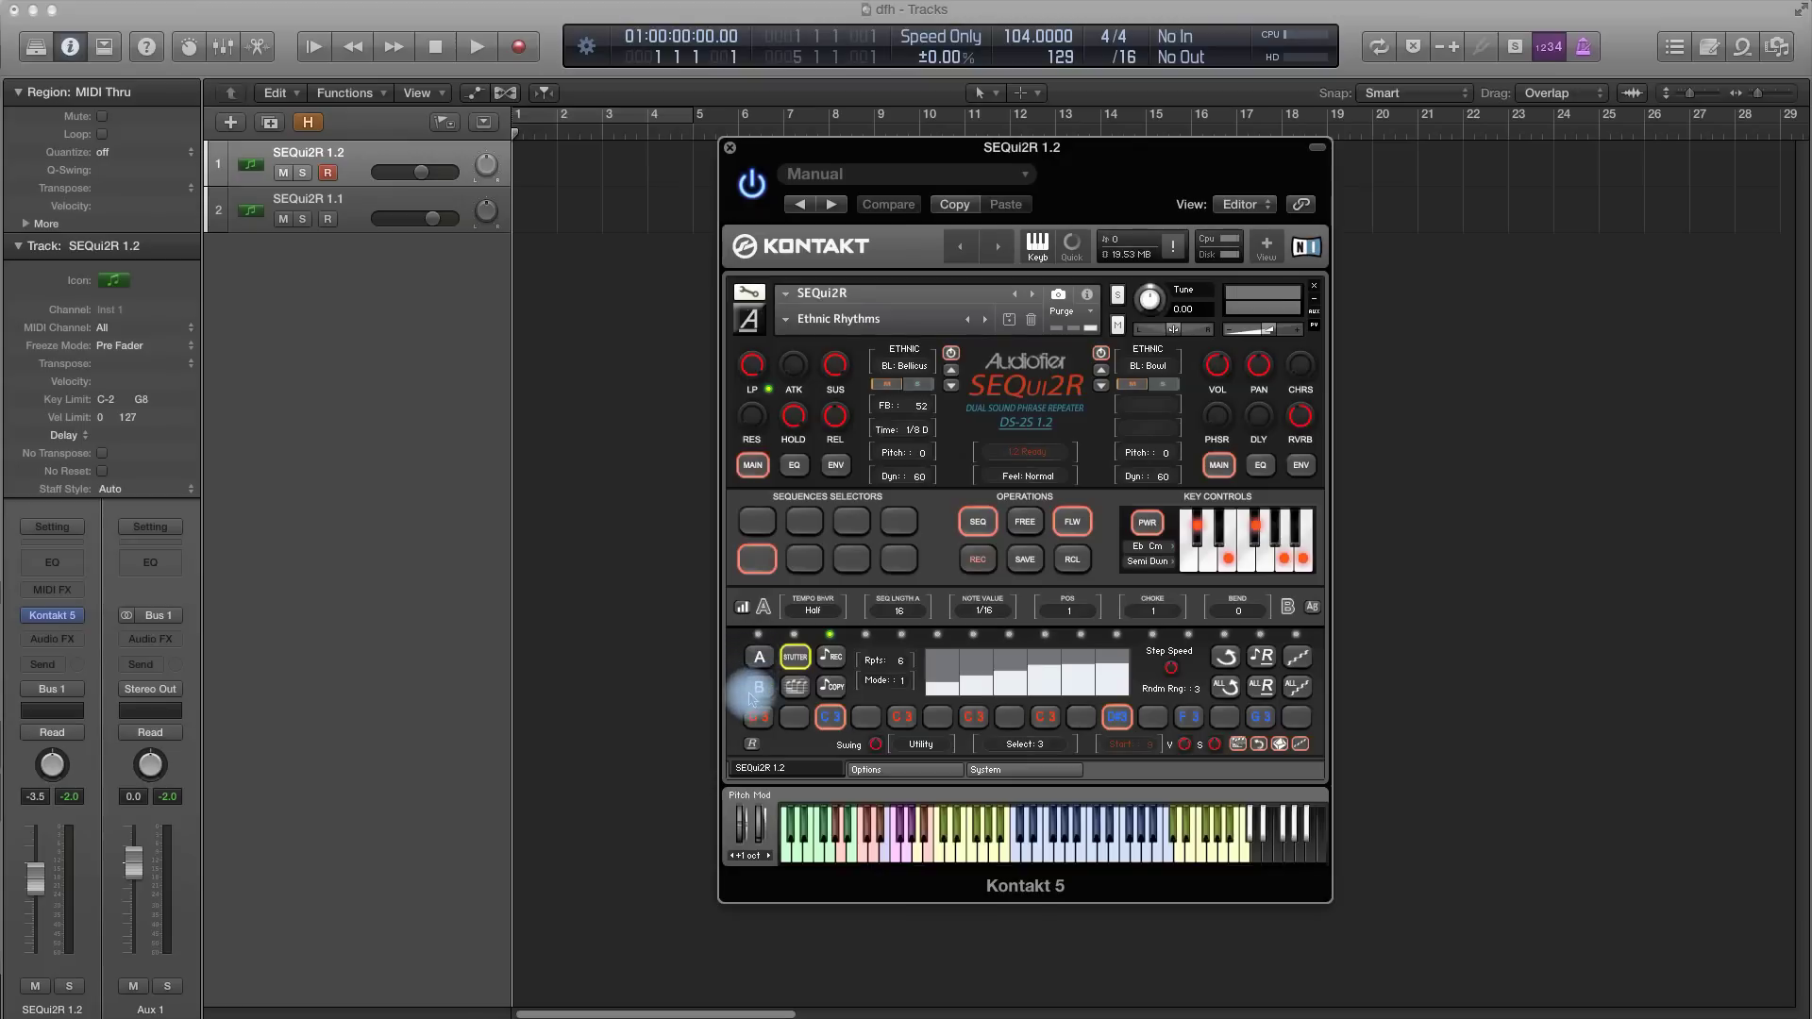
left_click(757, 658)
left_click(759, 686)
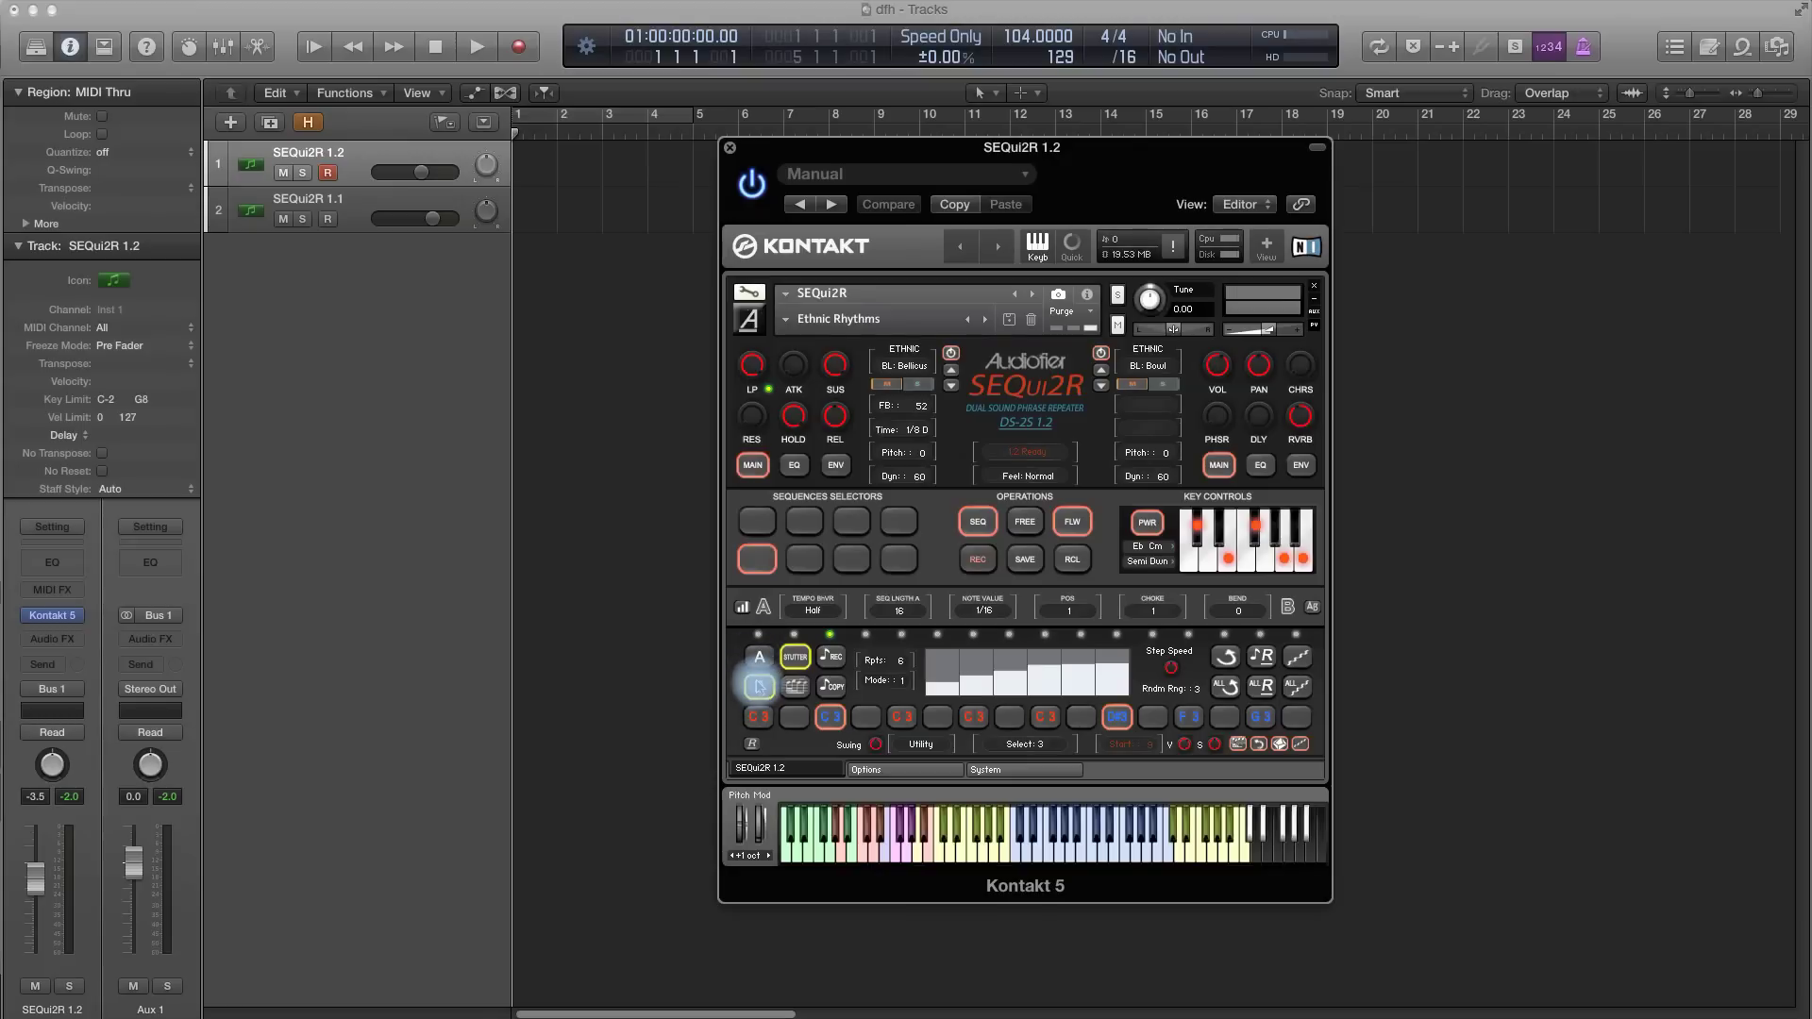
left_click_drag(1118, 676, 1038, 672)
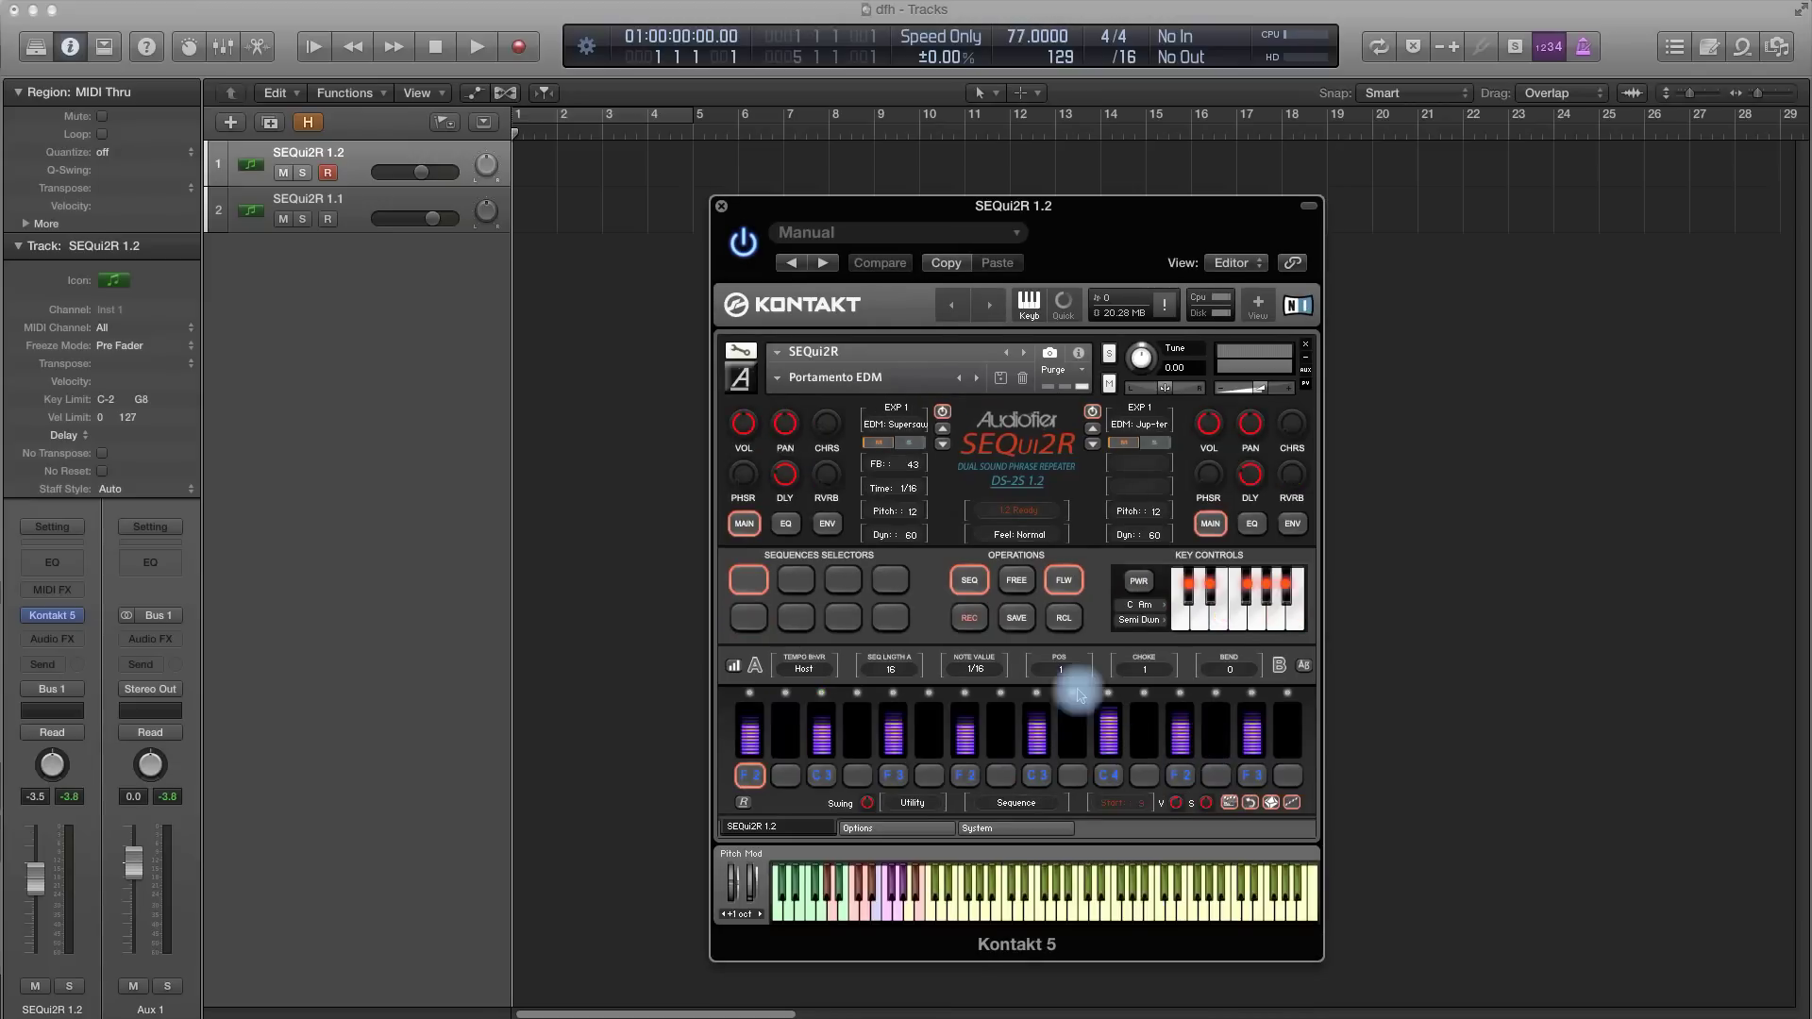
Randomize the Portamento EDM sequence with the randomizer controls and check the portamento time in the global options.
left_click(745, 804)
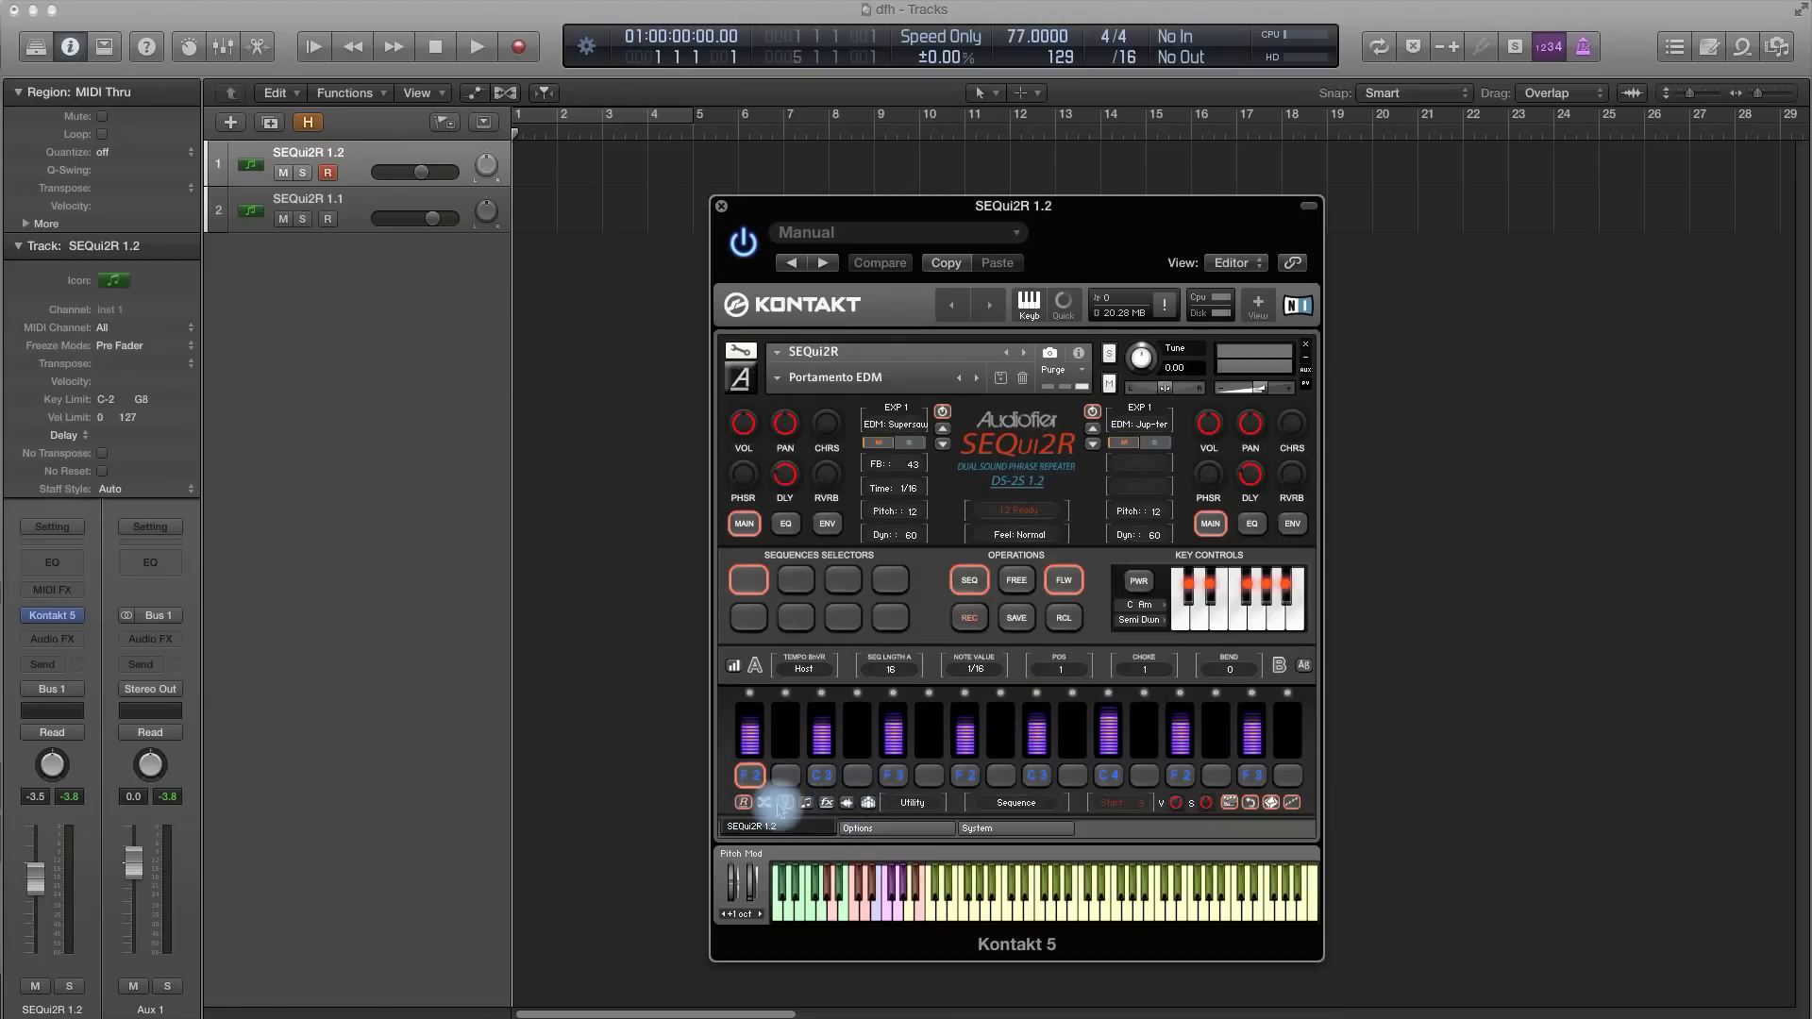
left_click(765, 803)
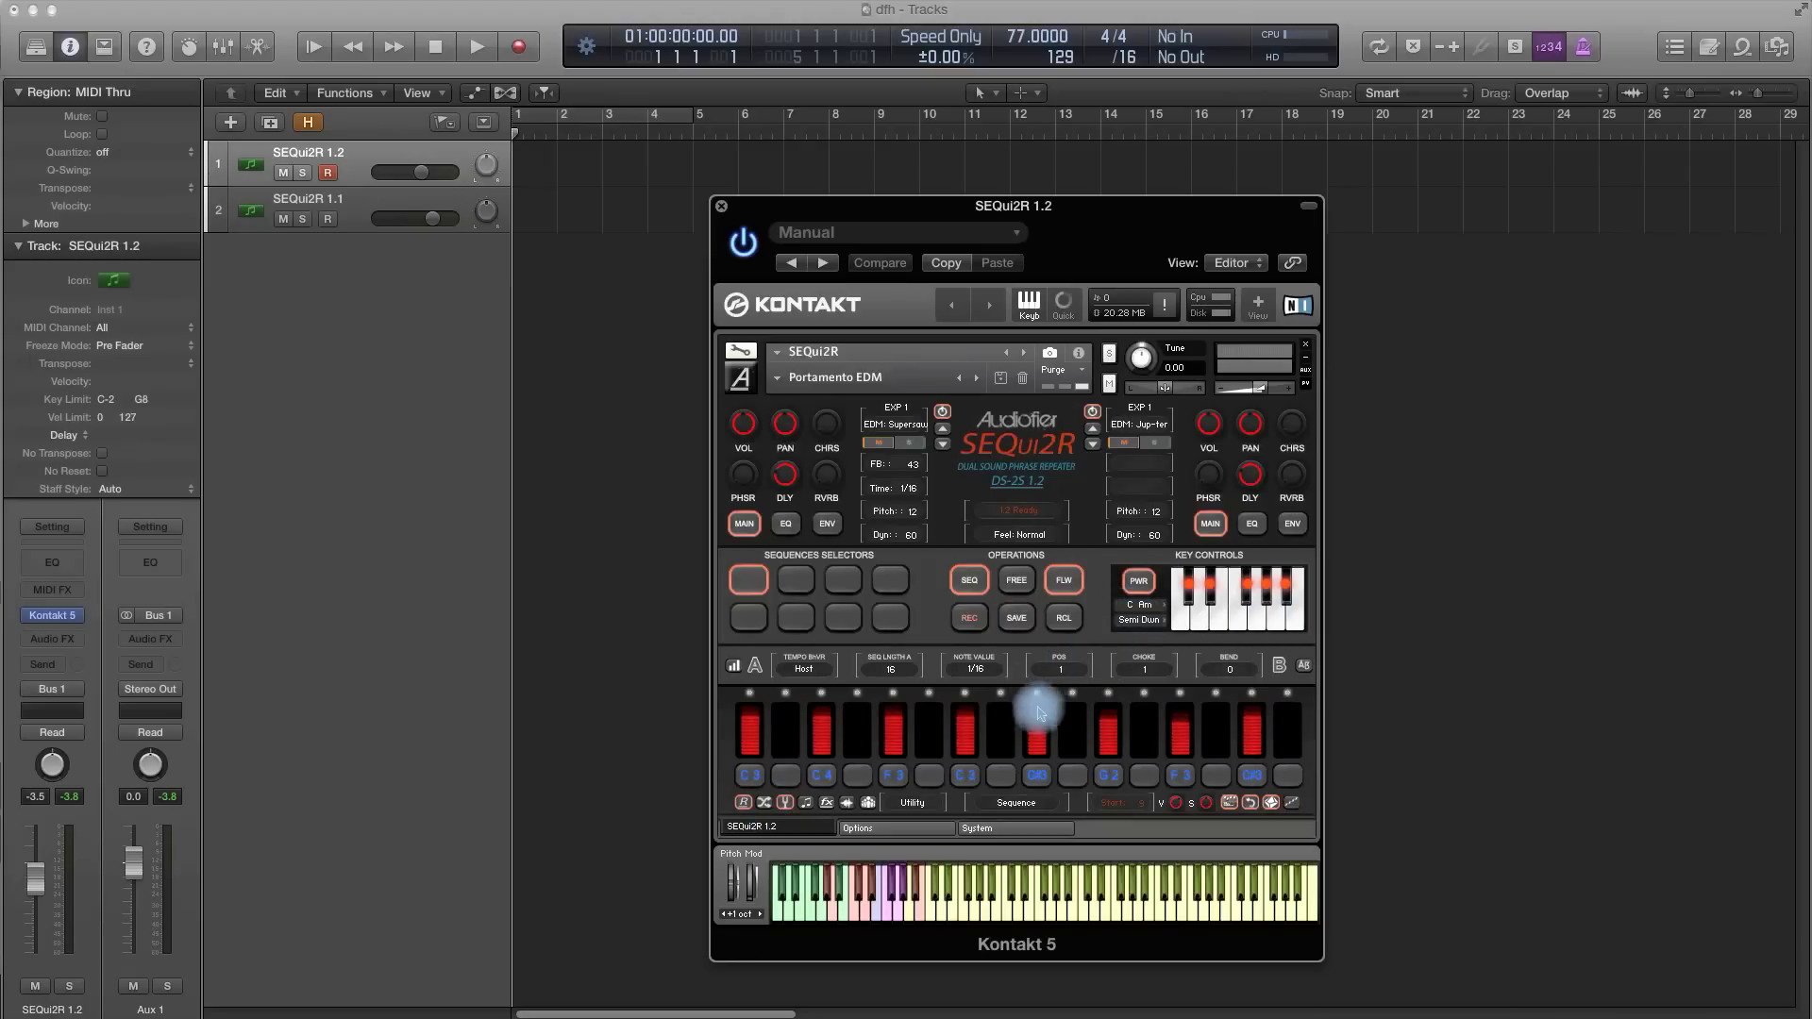
left_click(766, 803)
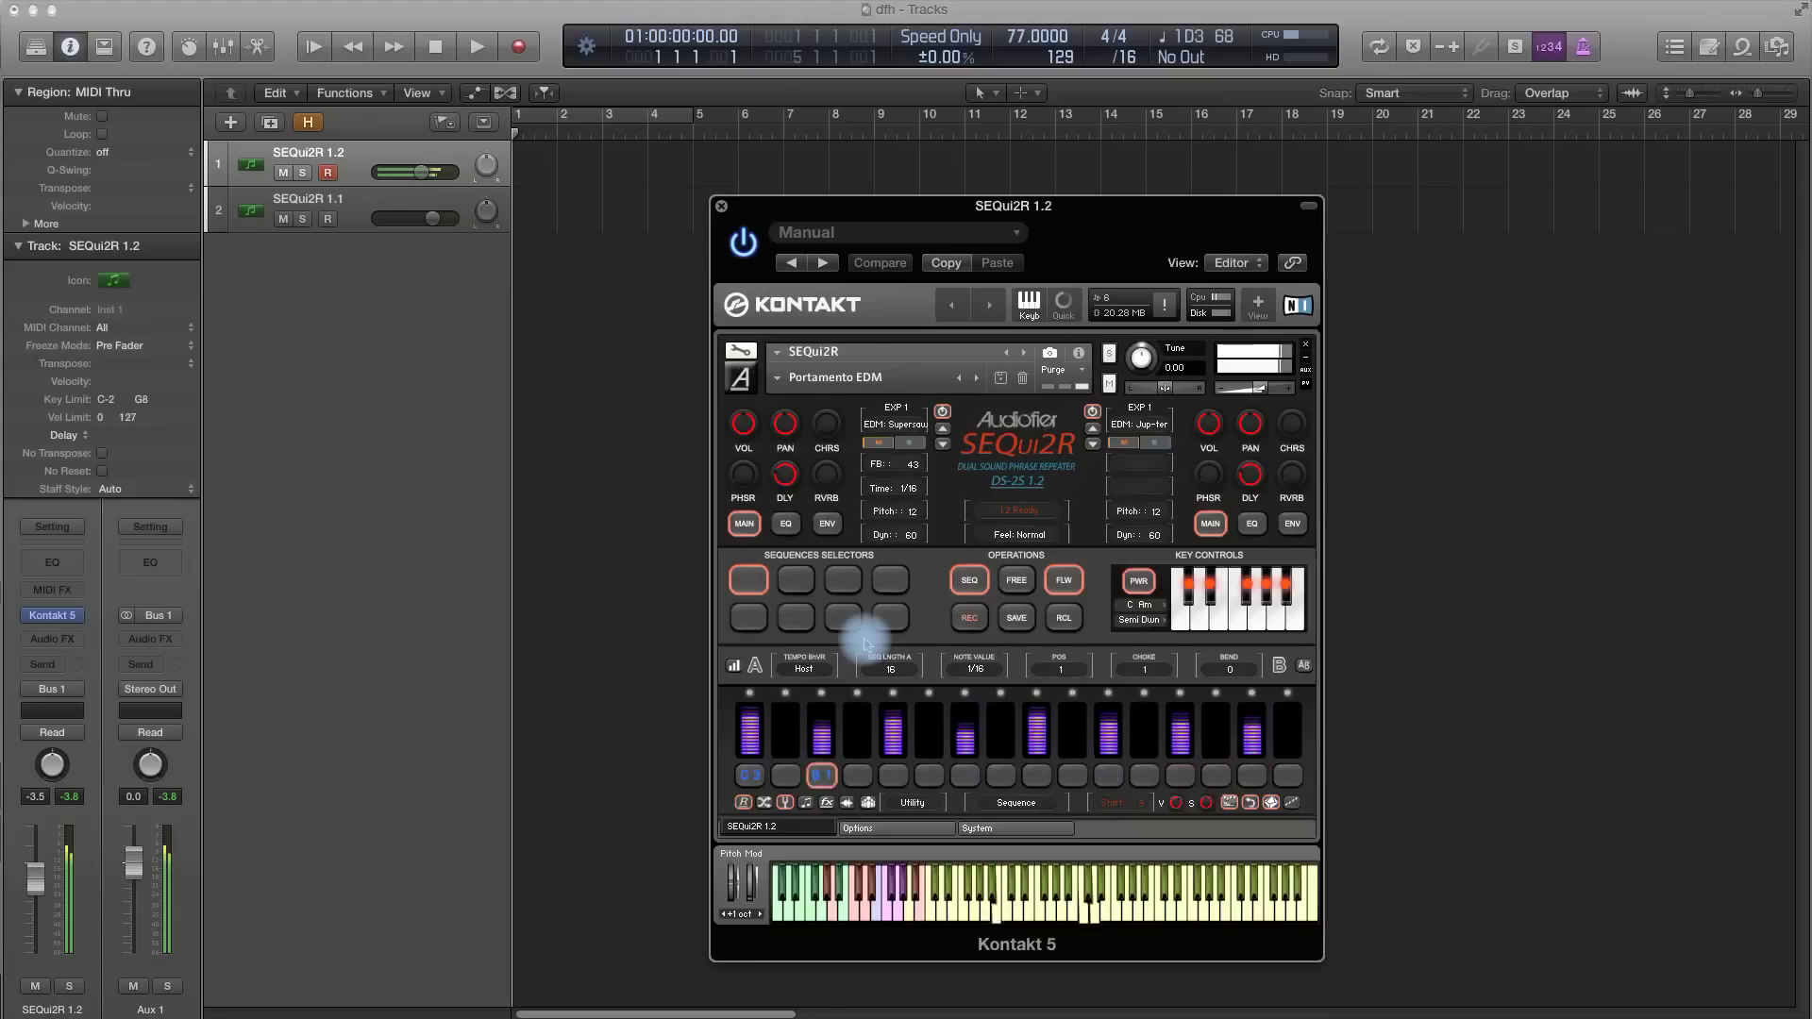
left_click(906, 835)
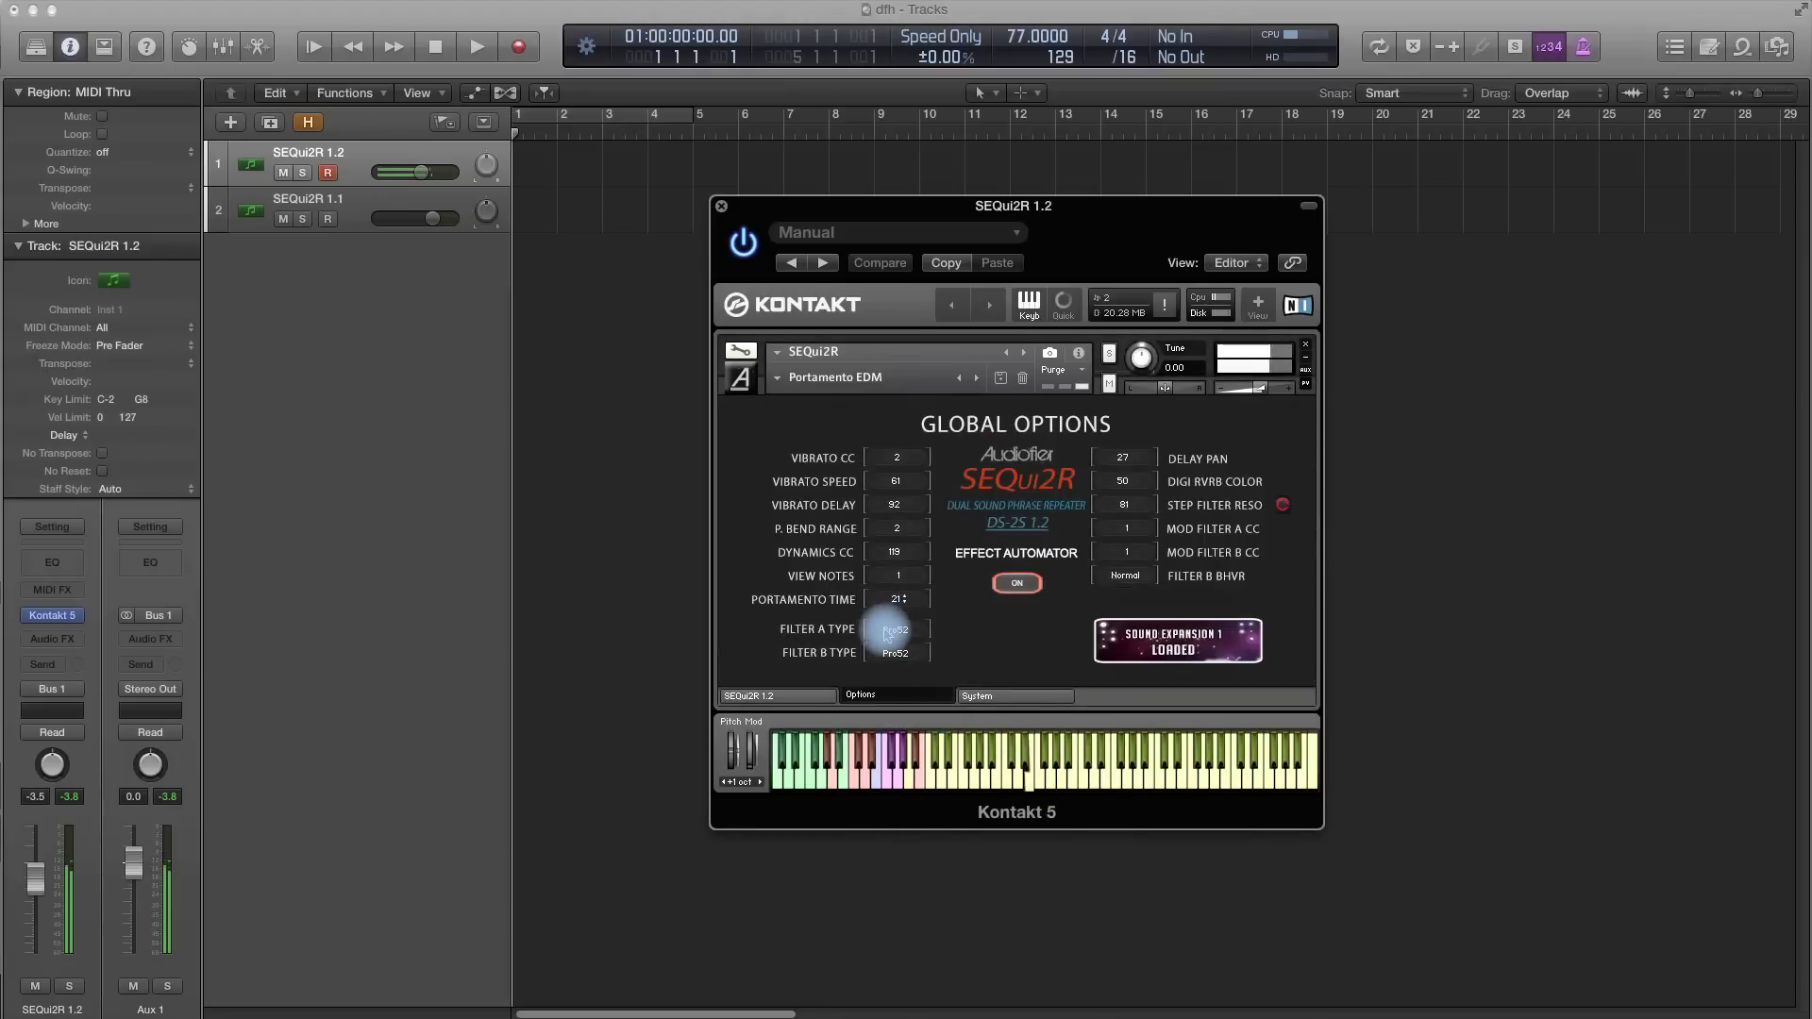
left_click(777, 695)
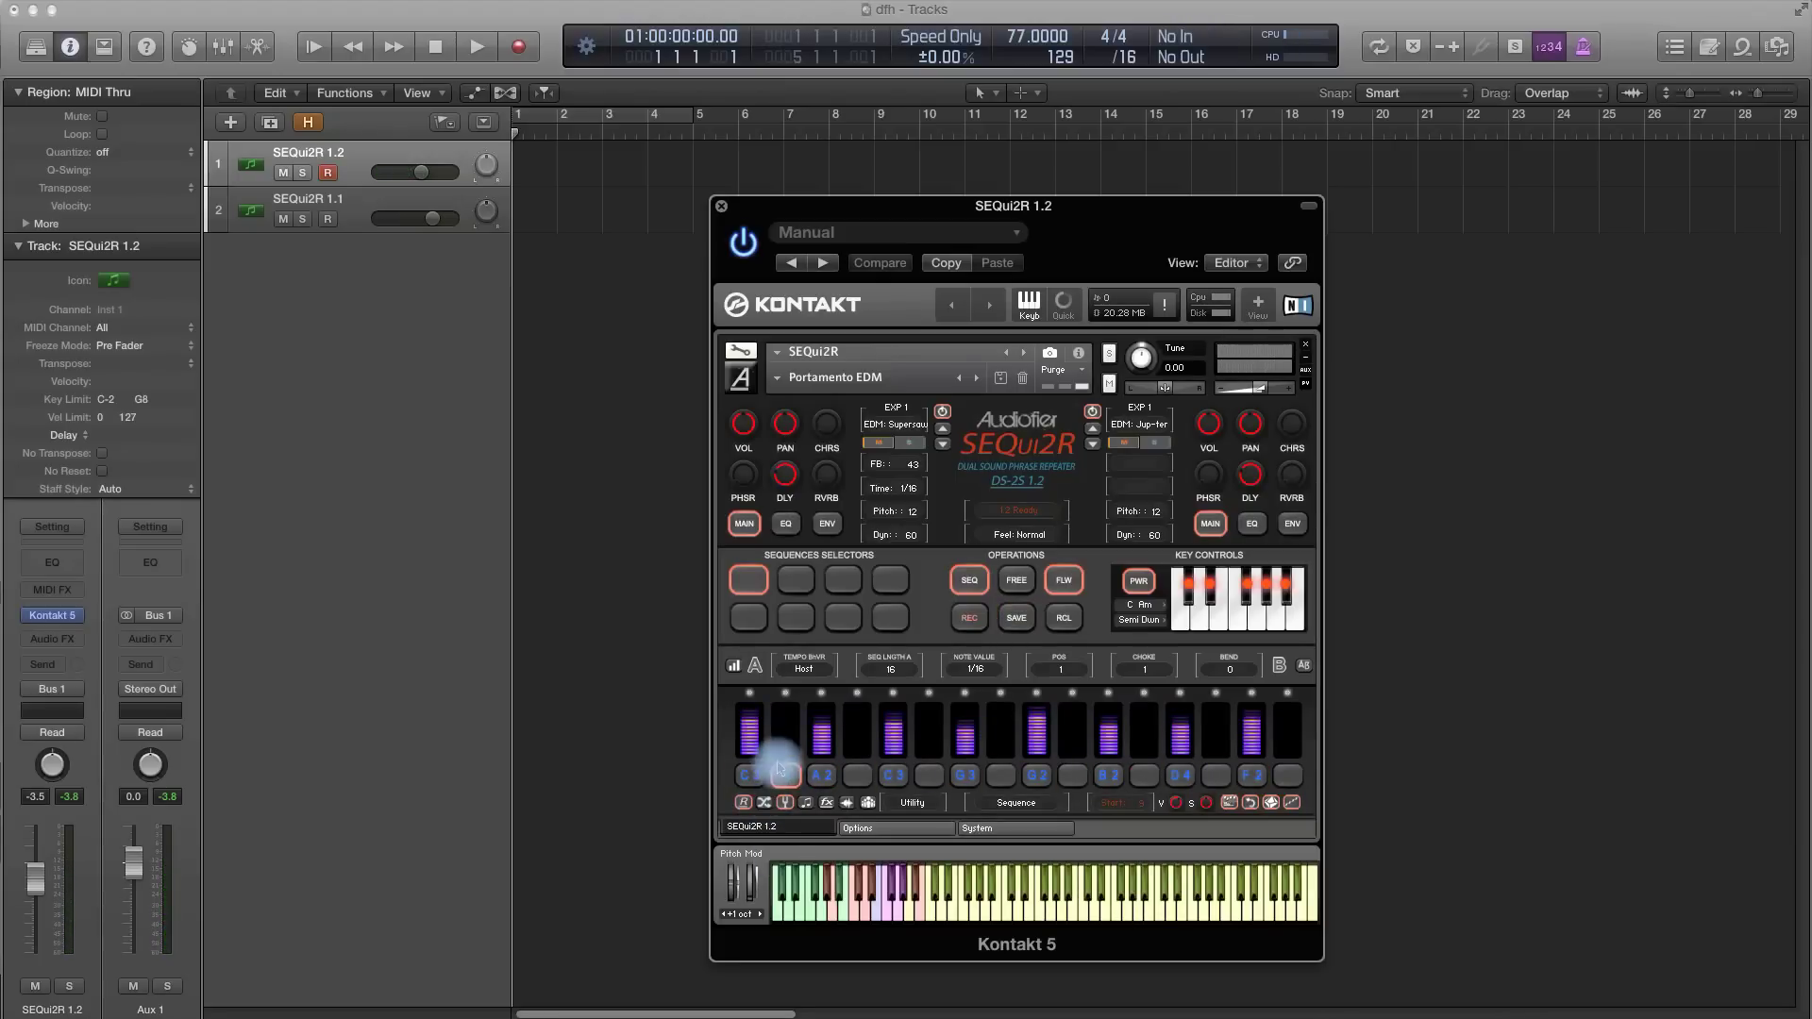
Randomize the sequence with the note value set to 1/32, and change the note value to 1/8.
left_click(976, 668)
left_click(955, 694)
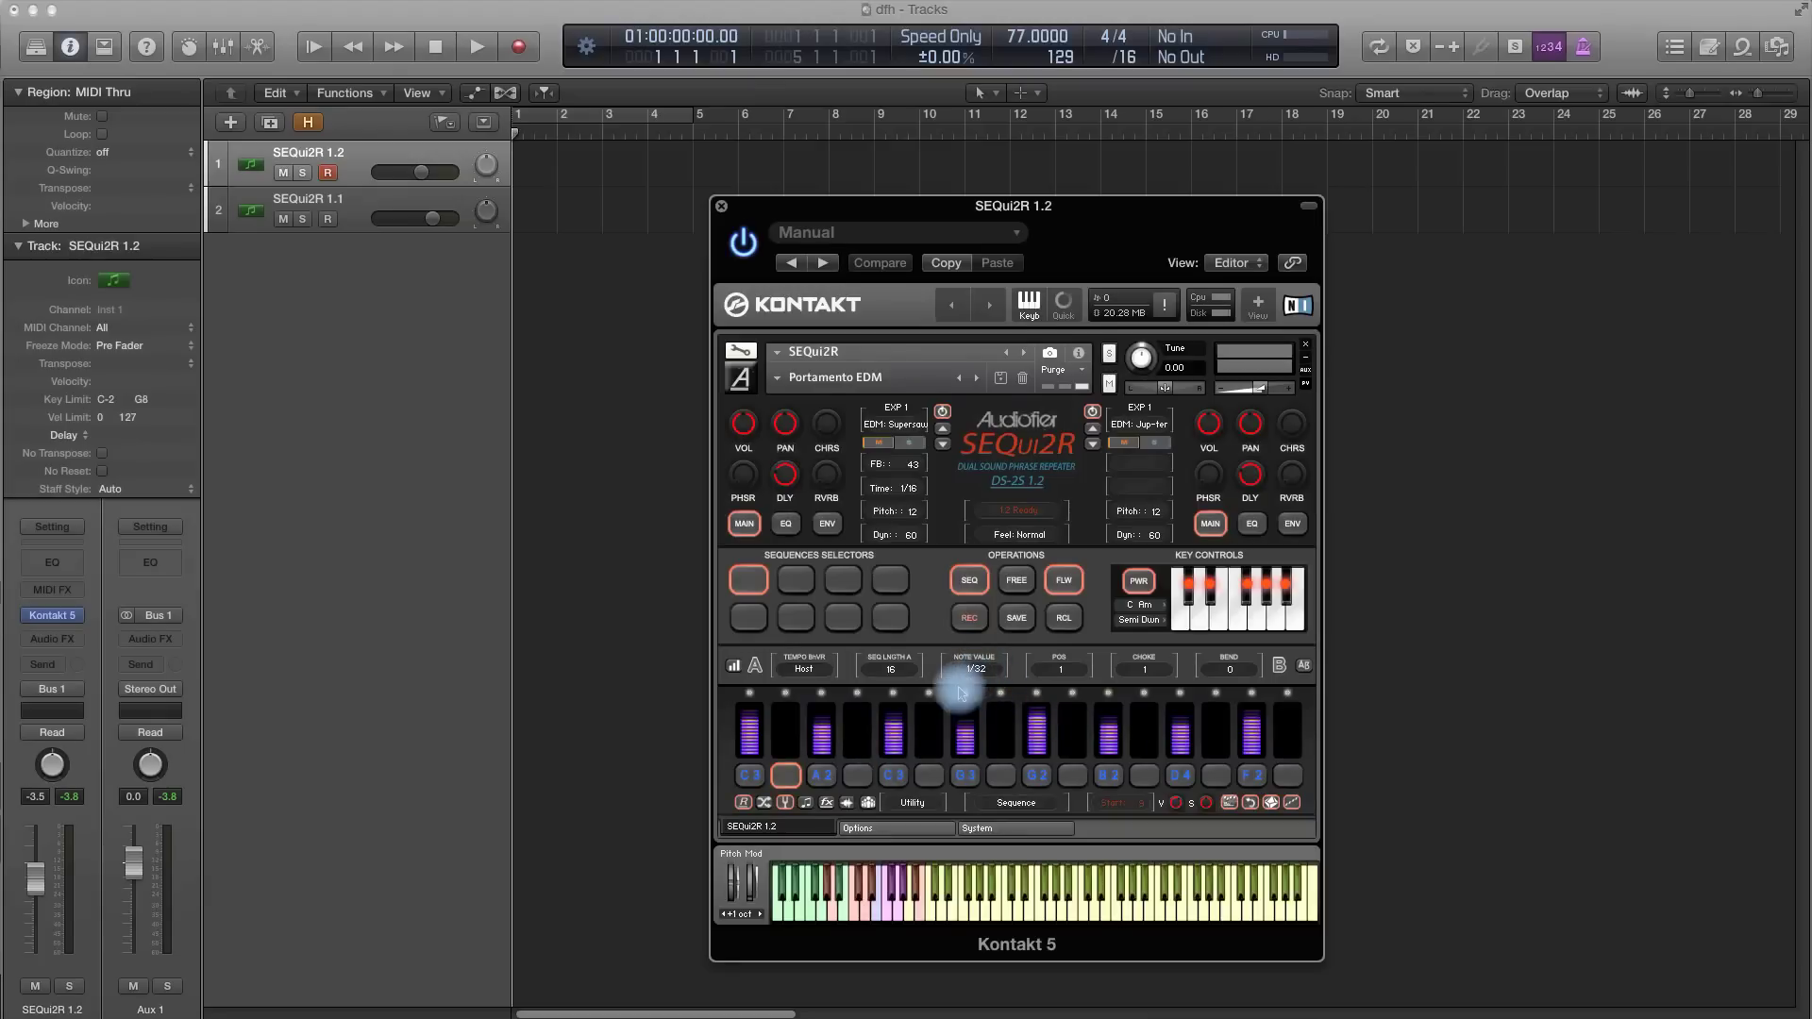
left_click(763, 804)
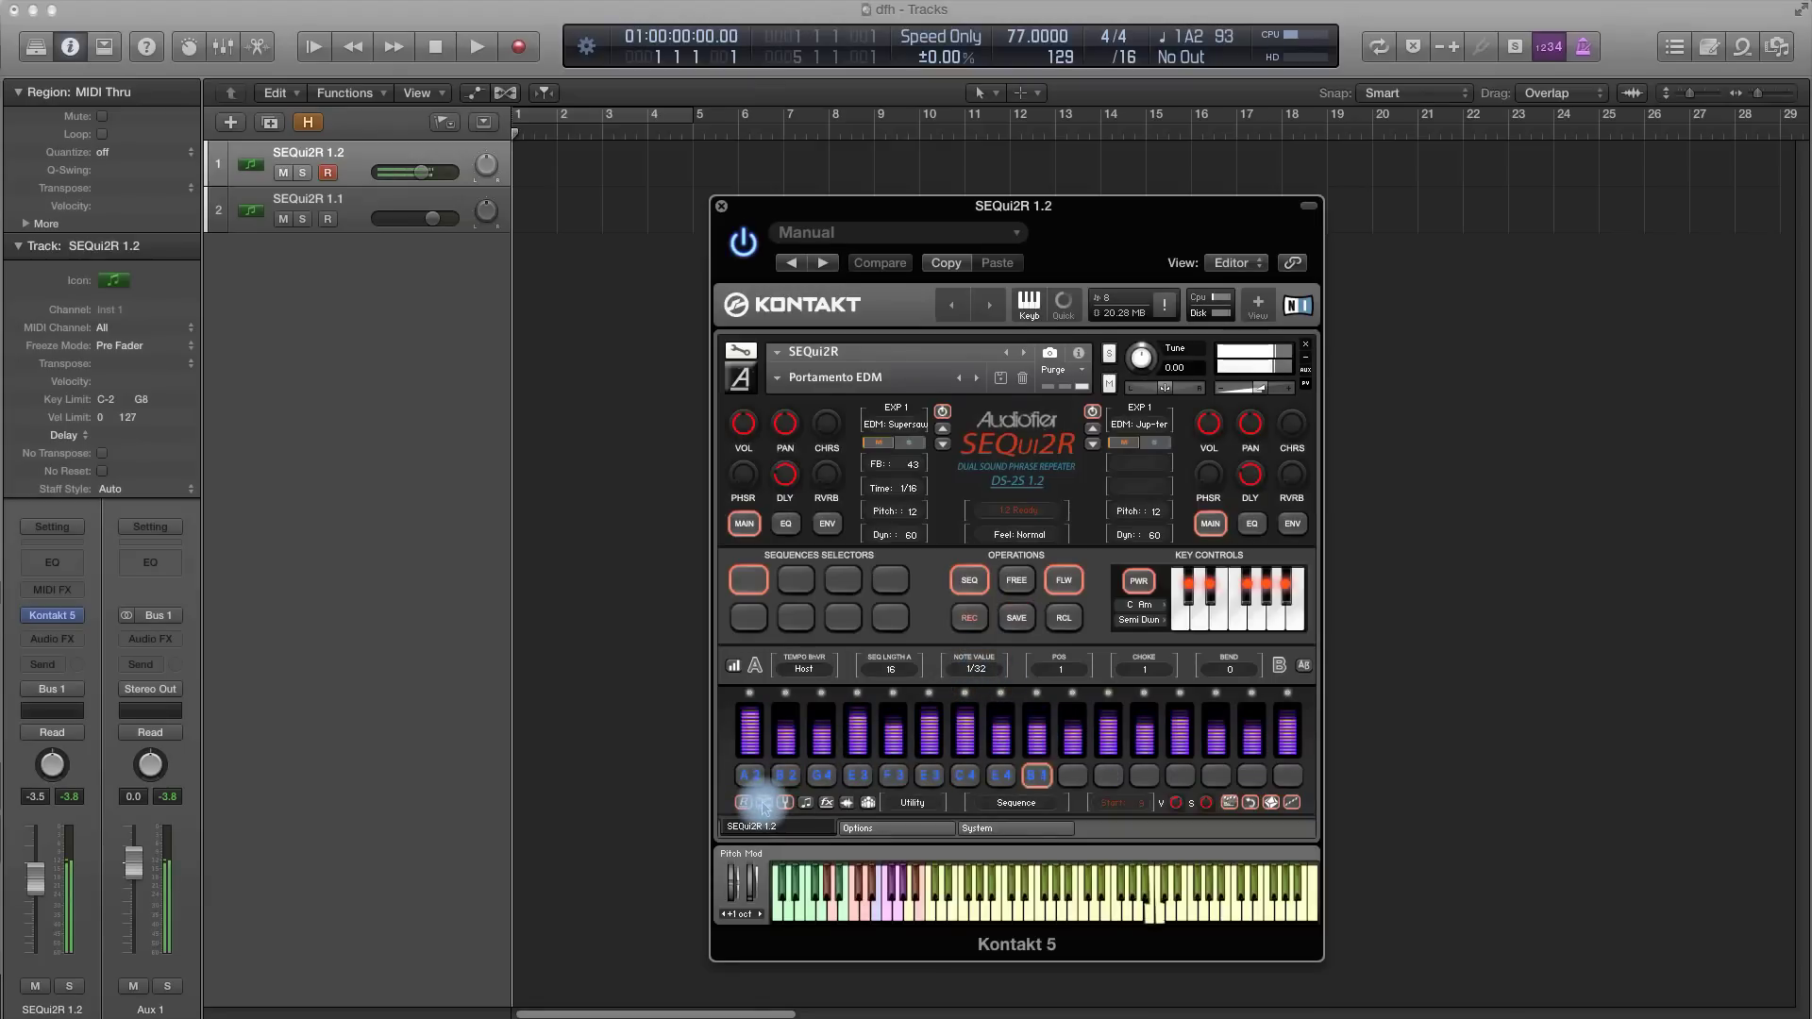
left_click(975, 675)
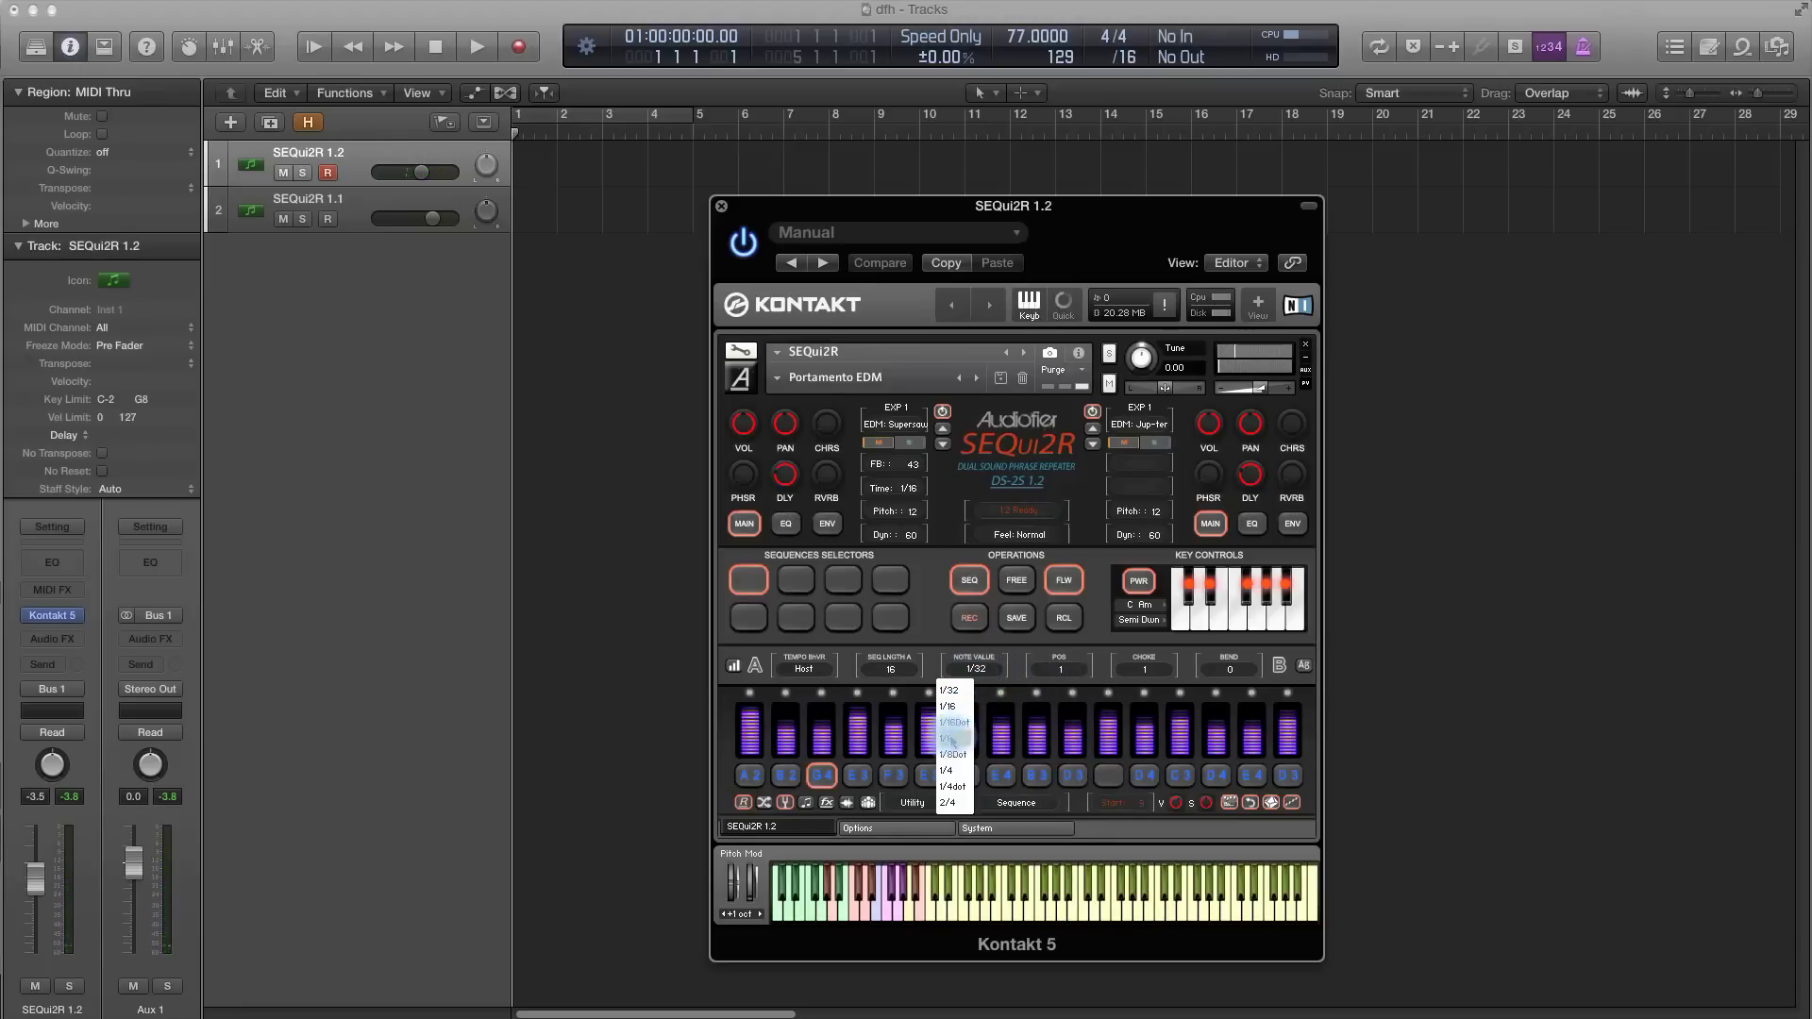
left_click(953, 732)
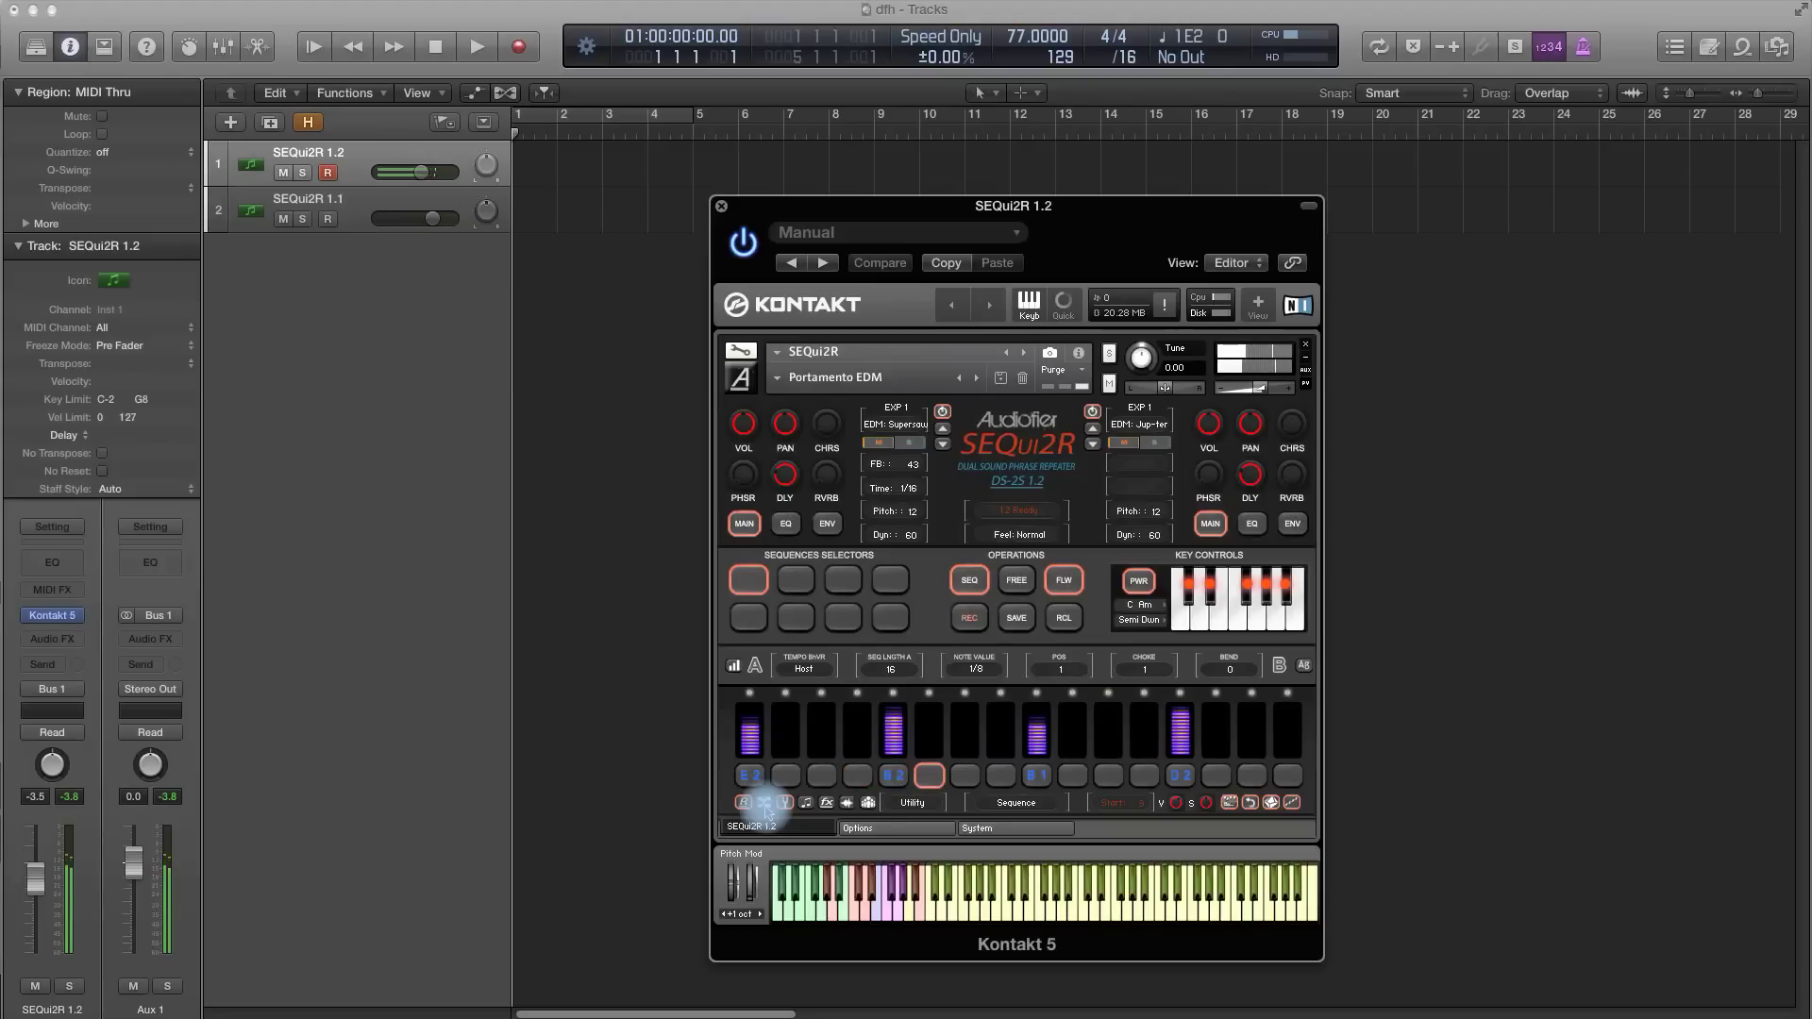
Set the note value to 1/16 and randomize the sequence with the randomizer's note option enabled.
left_click(976, 668)
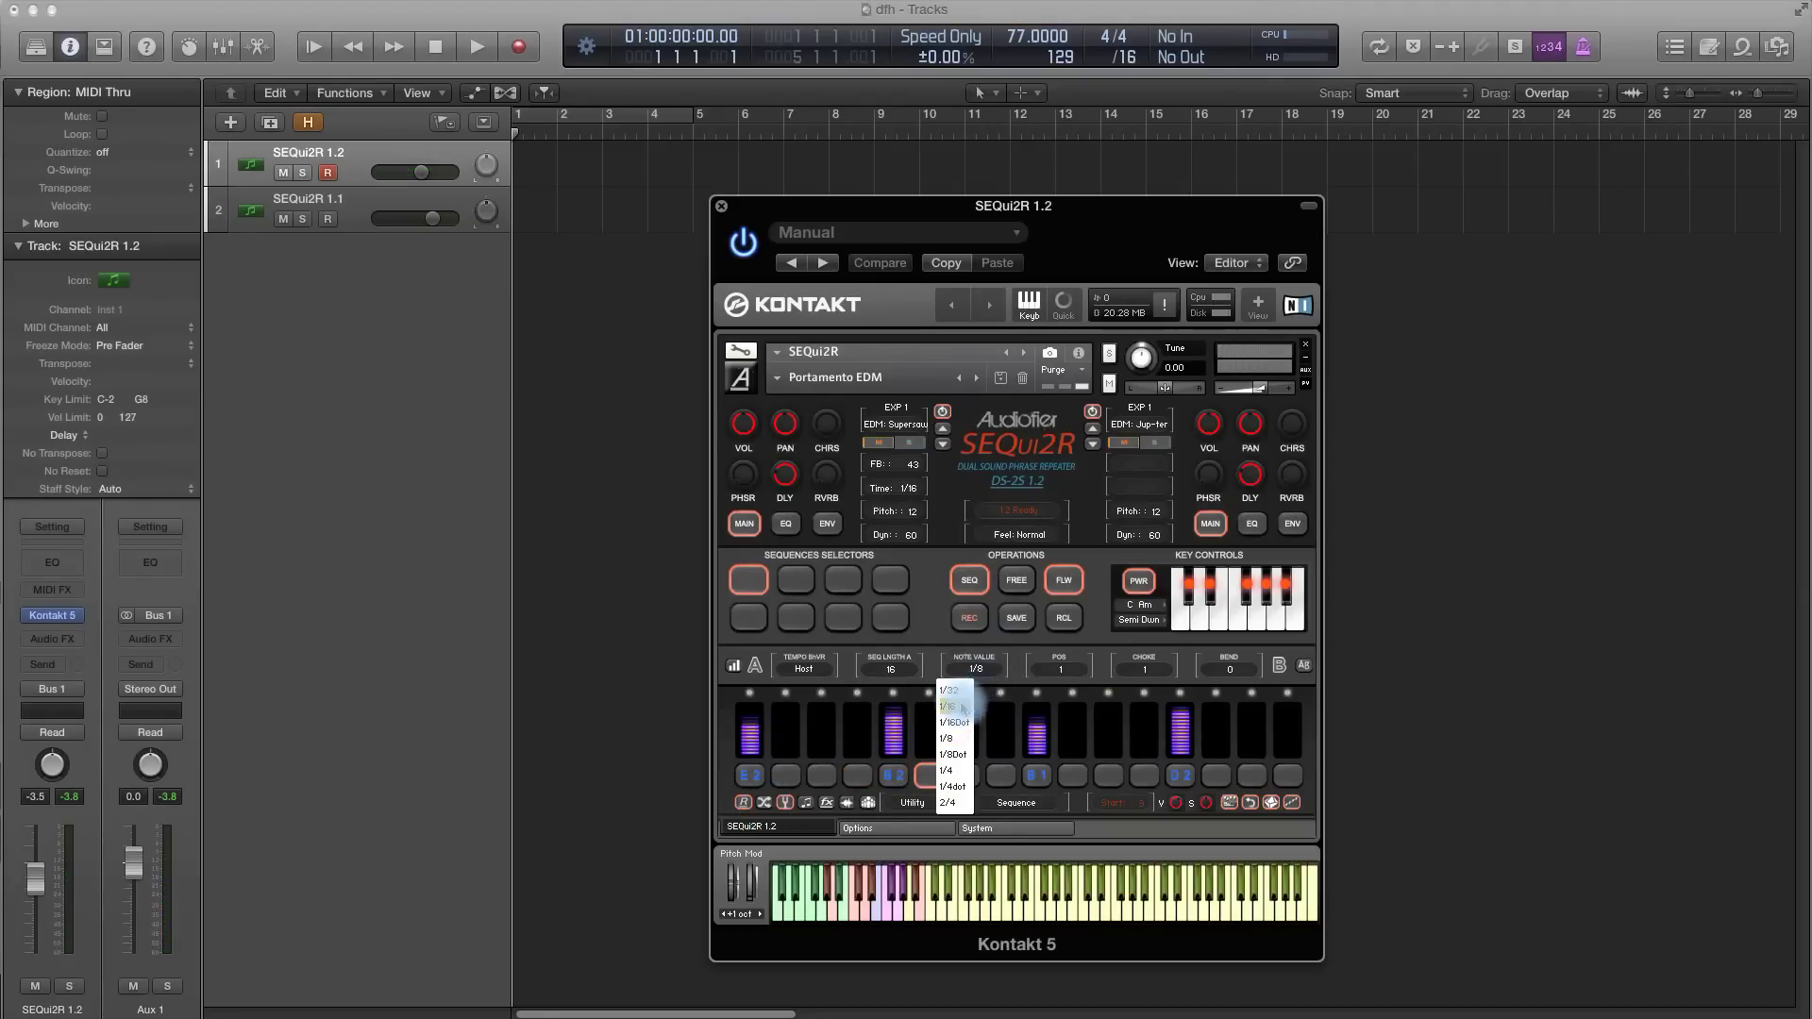
left_click(961, 710)
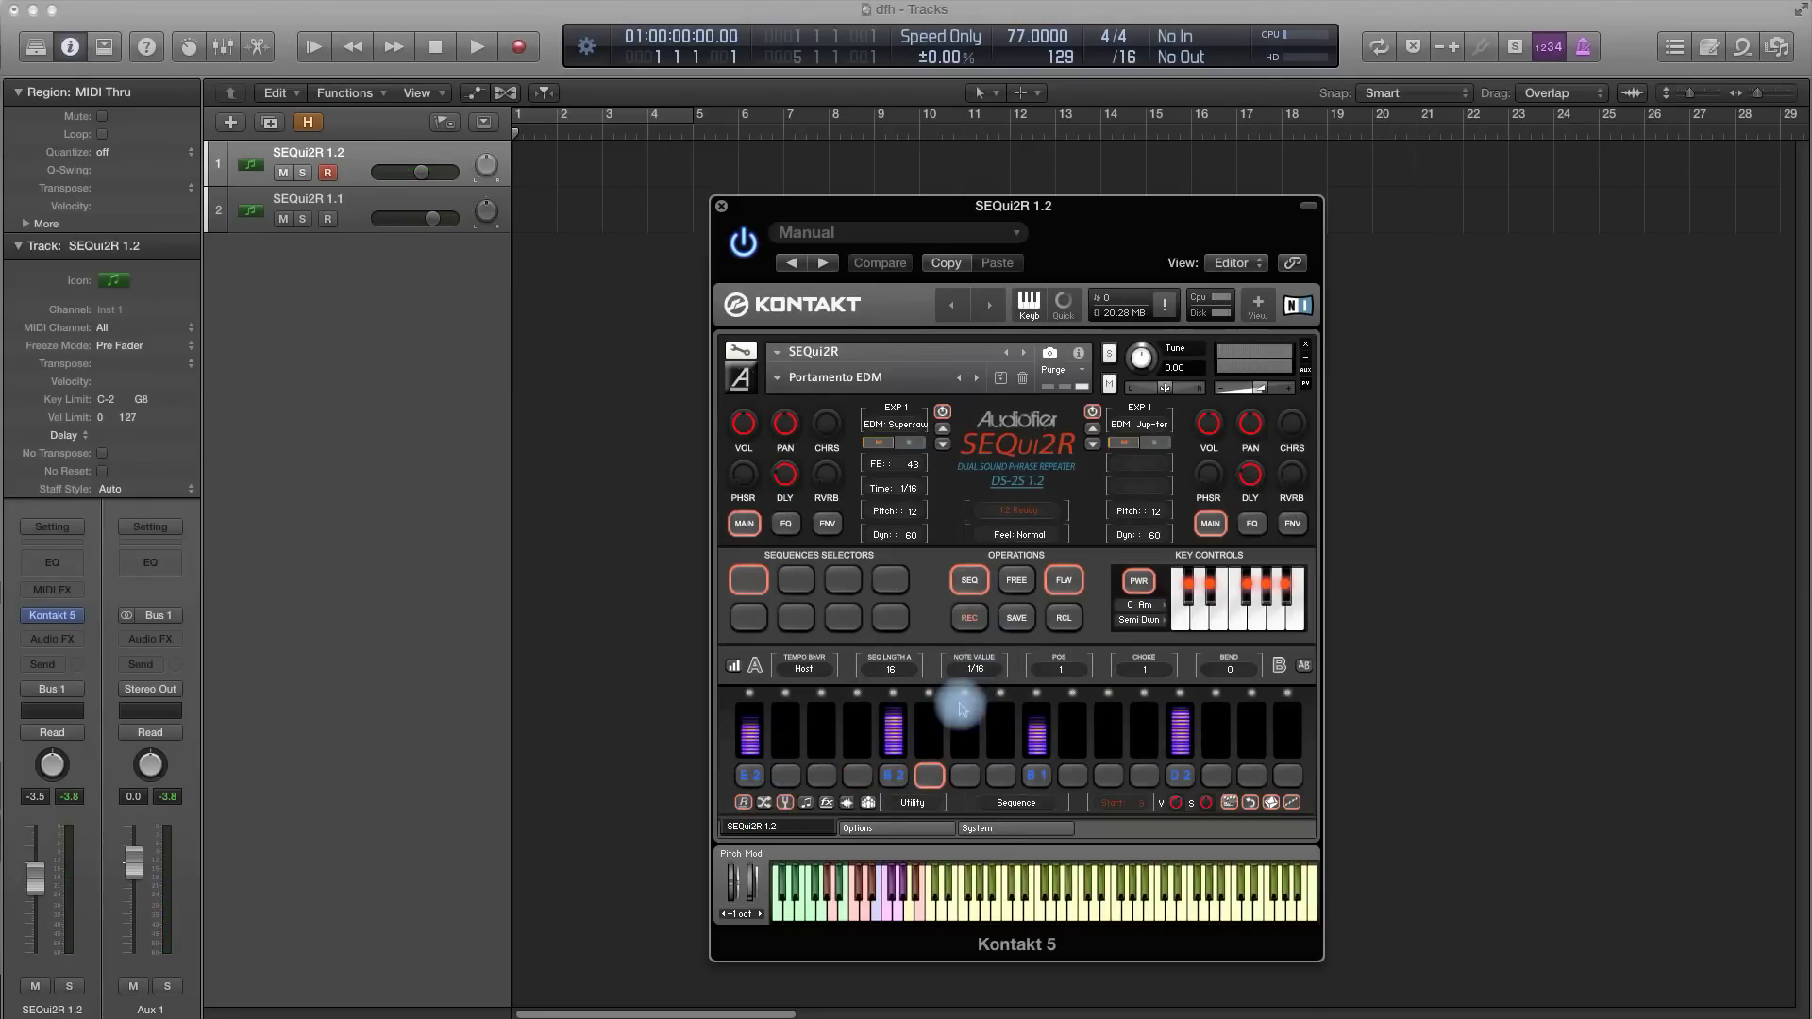
left_click(764, 803)
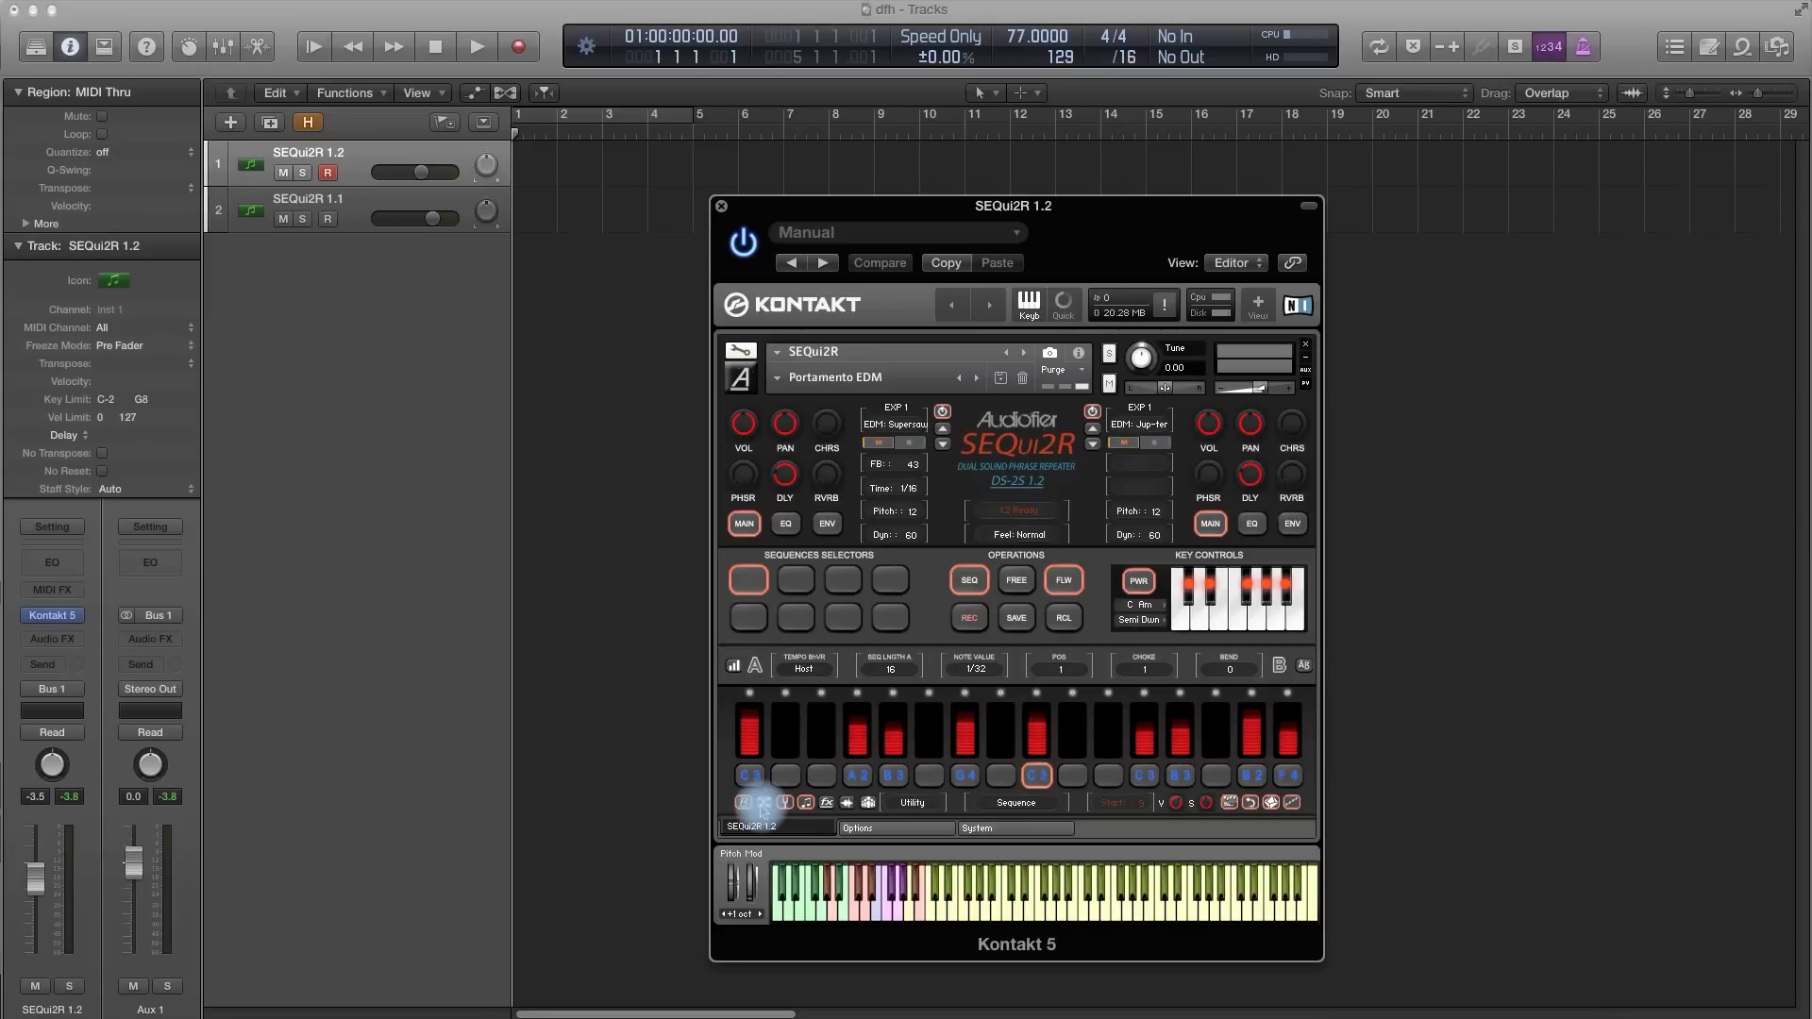
Return the note value to 1/16 and randomize the sequence once more.
left_click(972, 670)
left_click(962, 687)
left_click(765, 802)
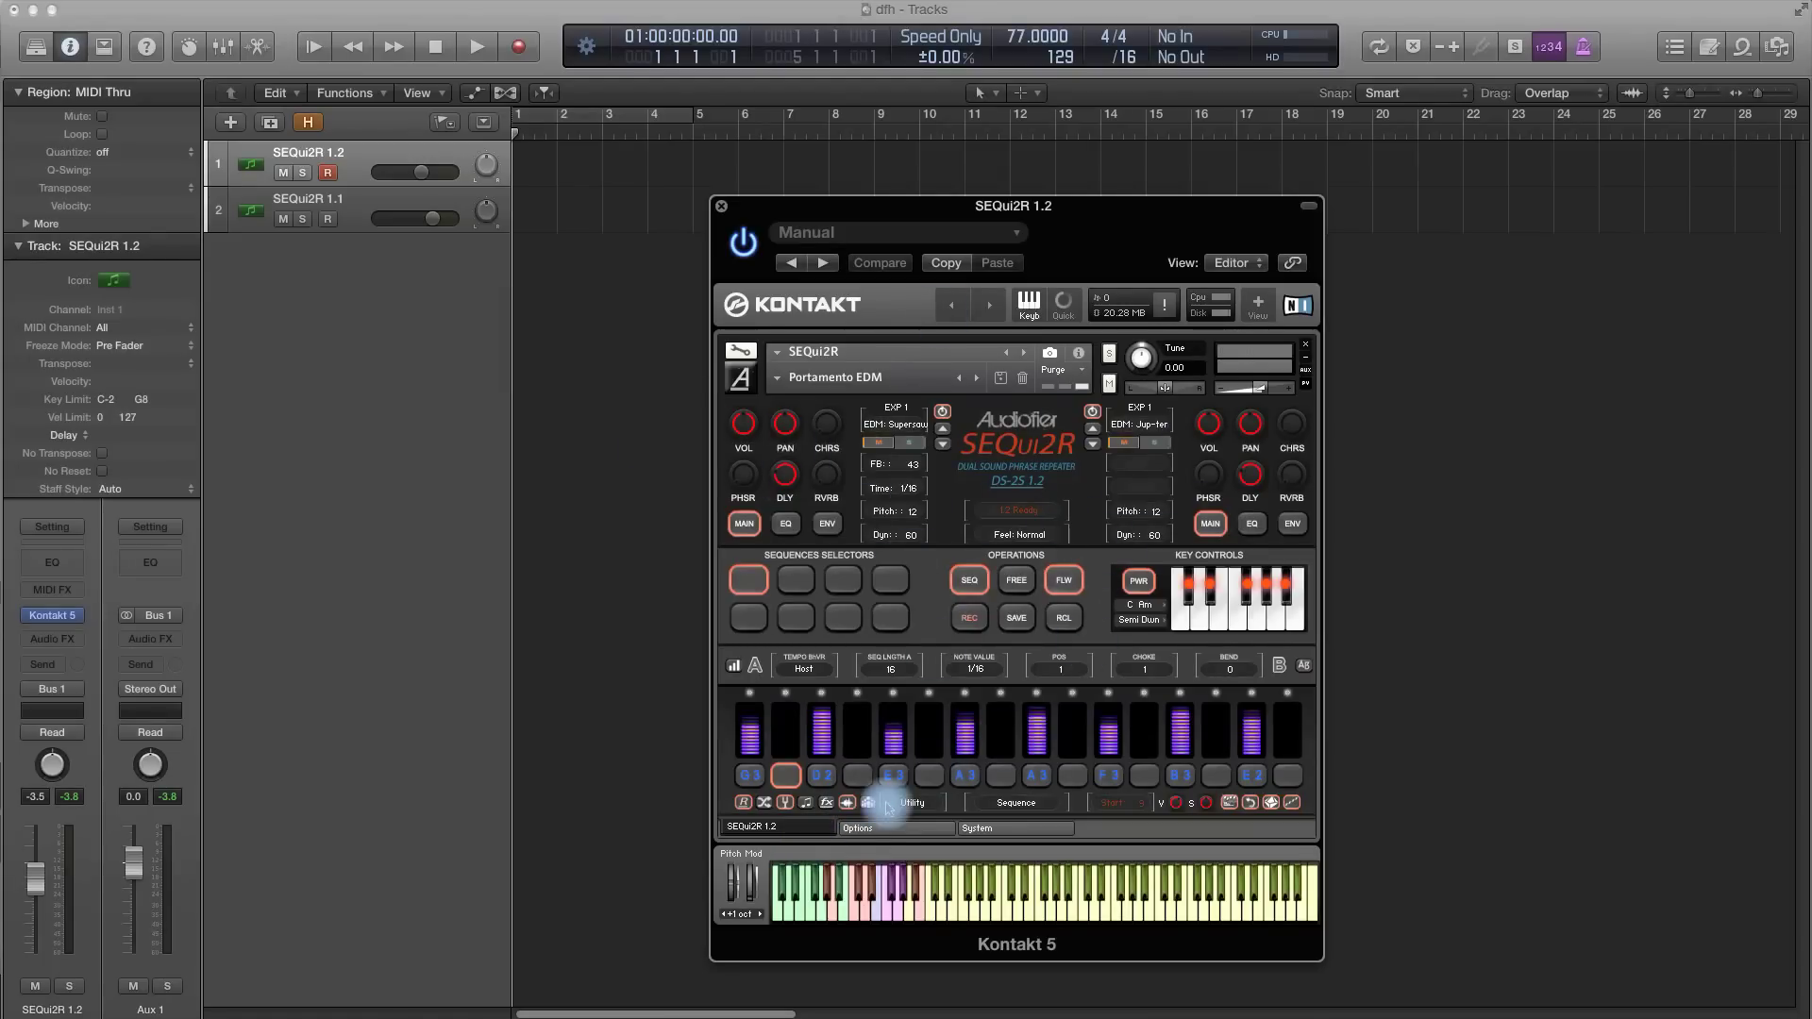
Randomize the sequence three times with the randomizer's sound option enabled, so both sounds change as well.
left_click(764, 804)
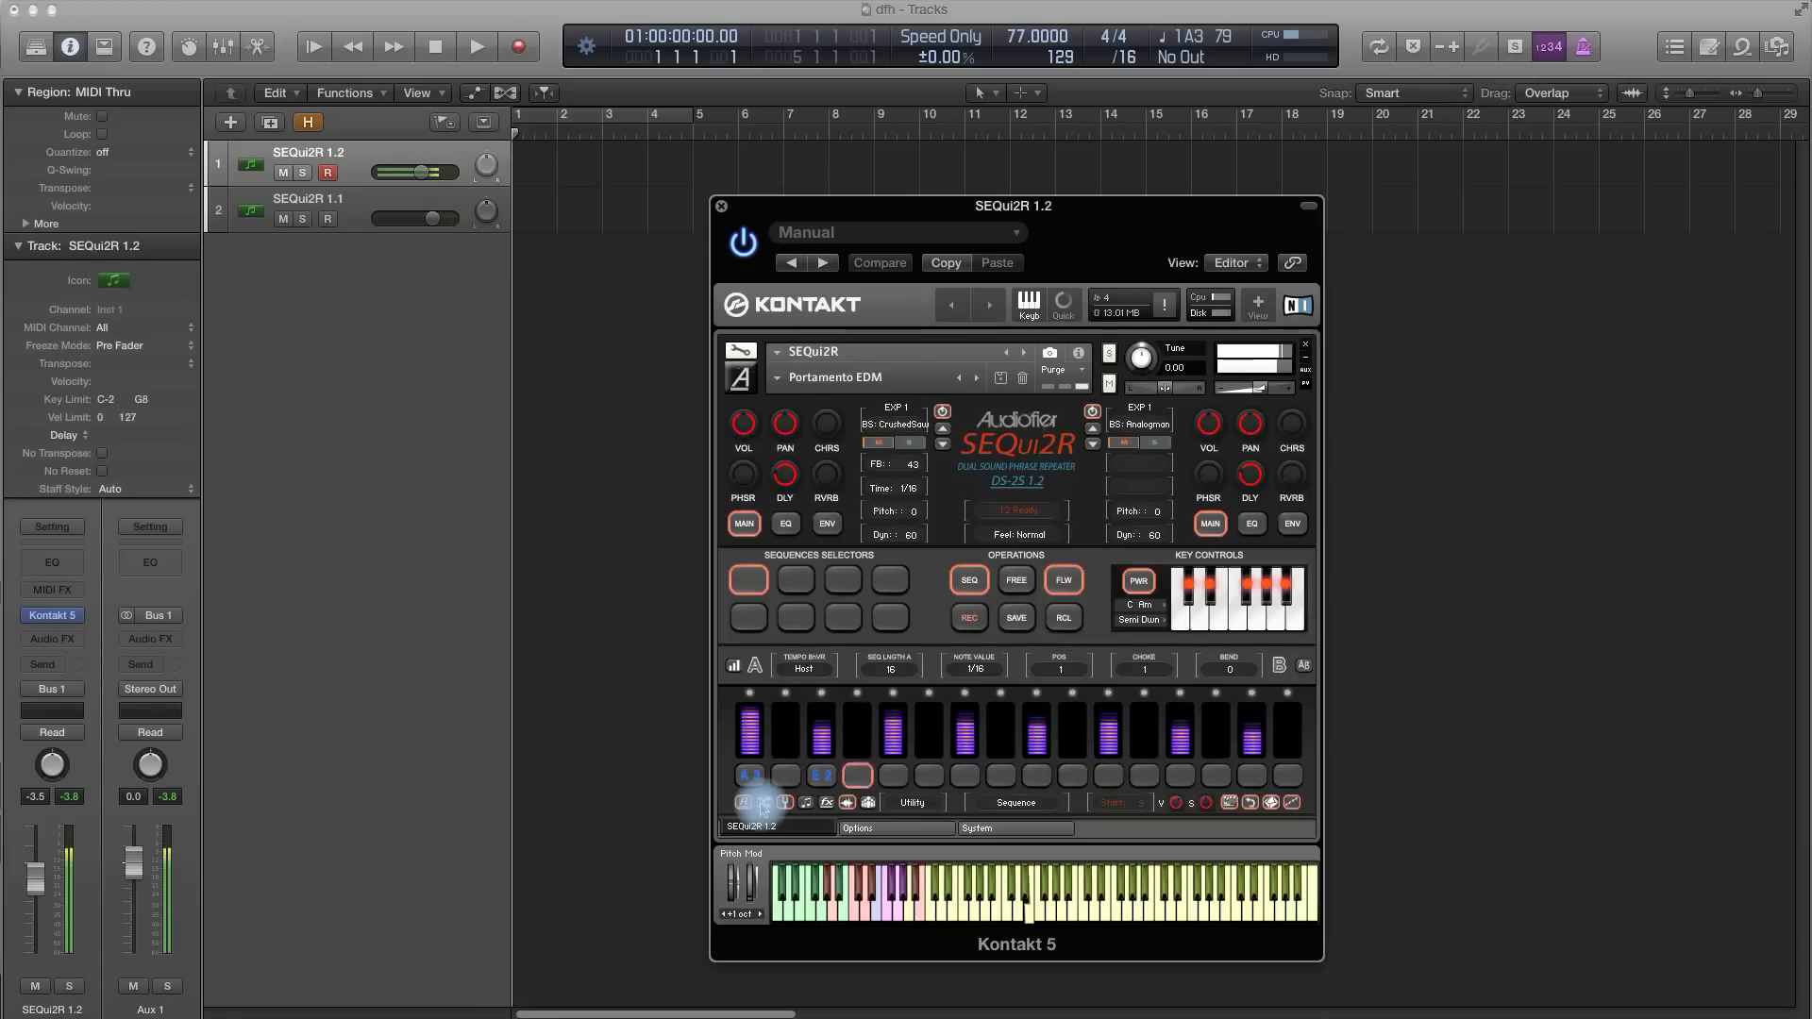
left_click(764, 804)
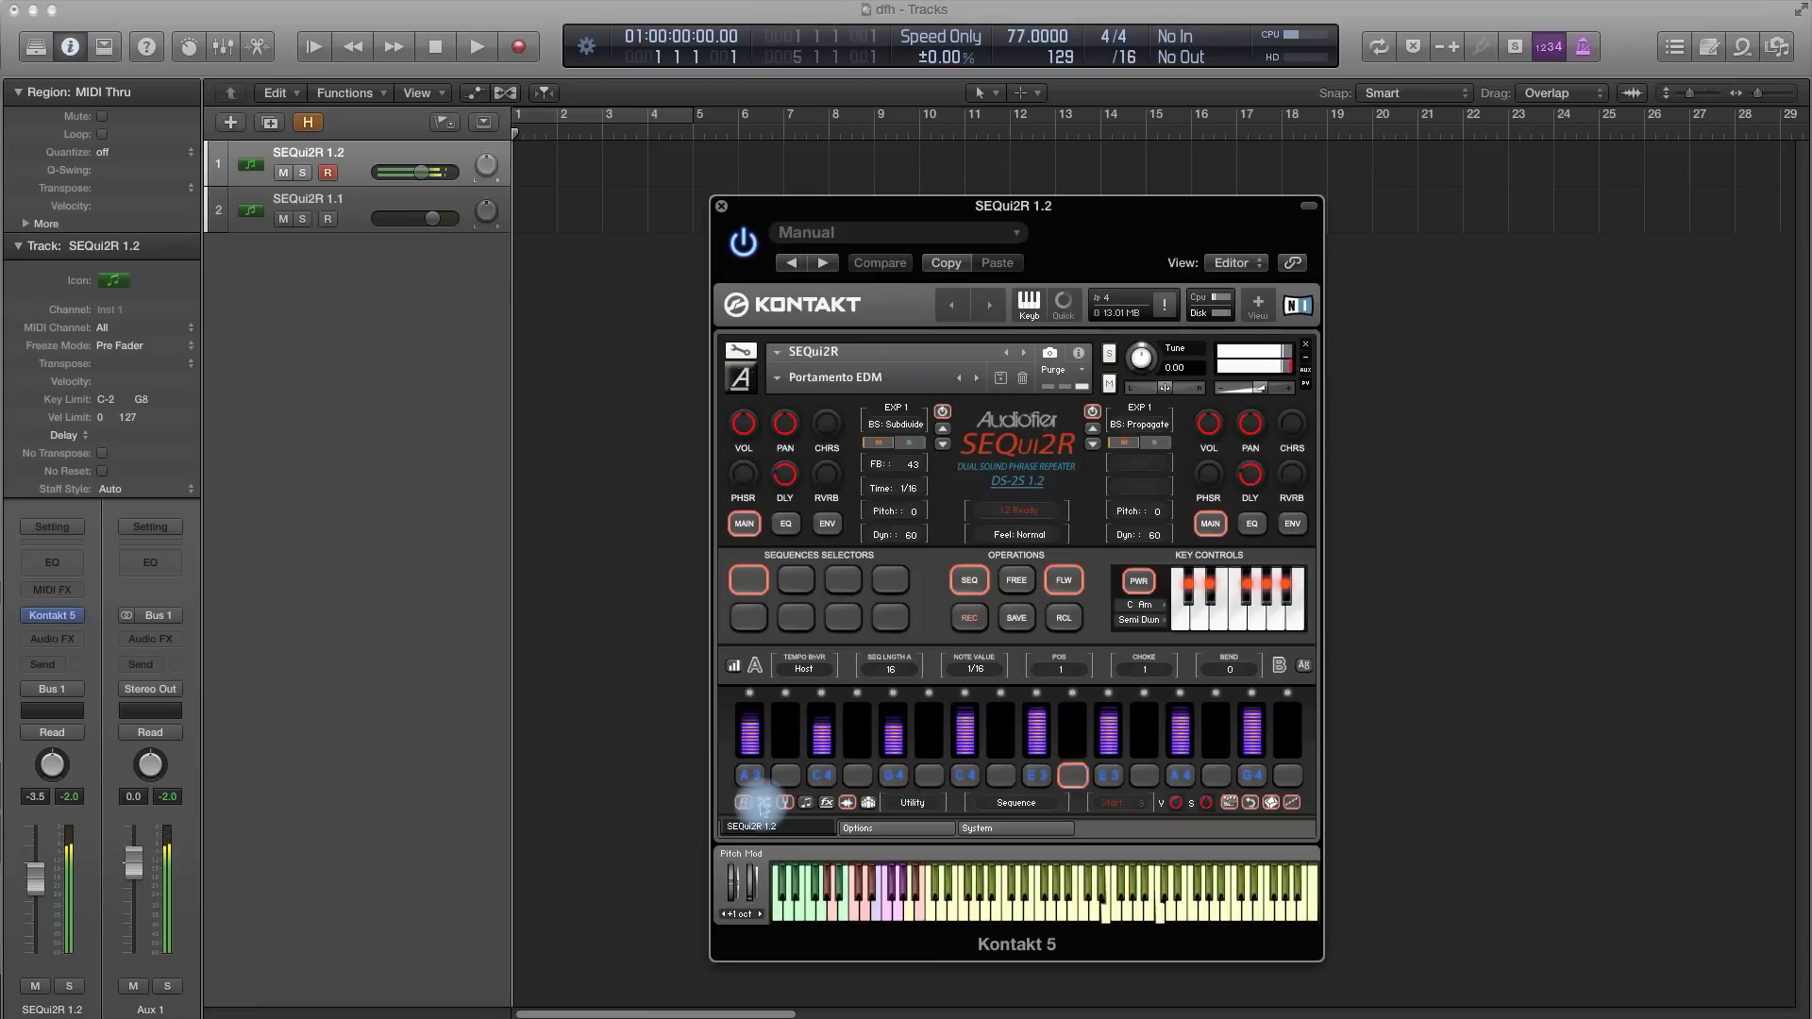
left_click(765, 804)
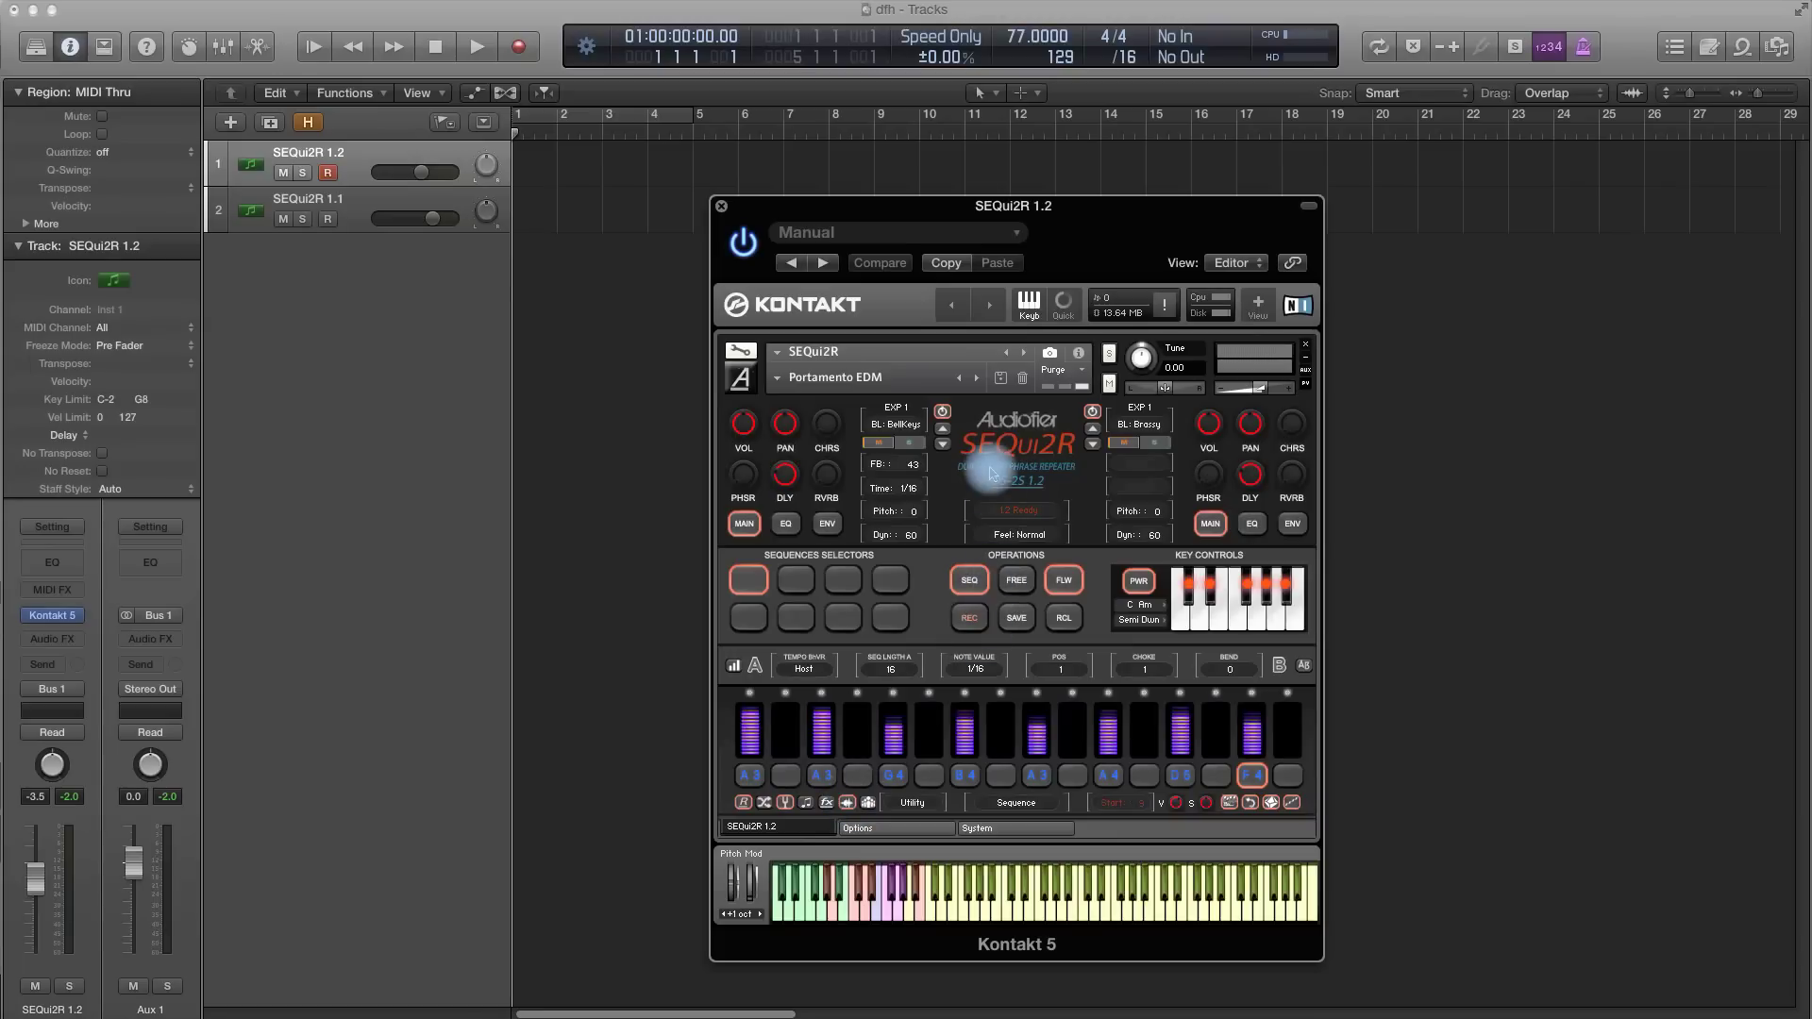
Set the sound category of both sound slots to ETHNIC.
left_click(895, 408)
left_click(887, 491)
left_click(1142, 407)
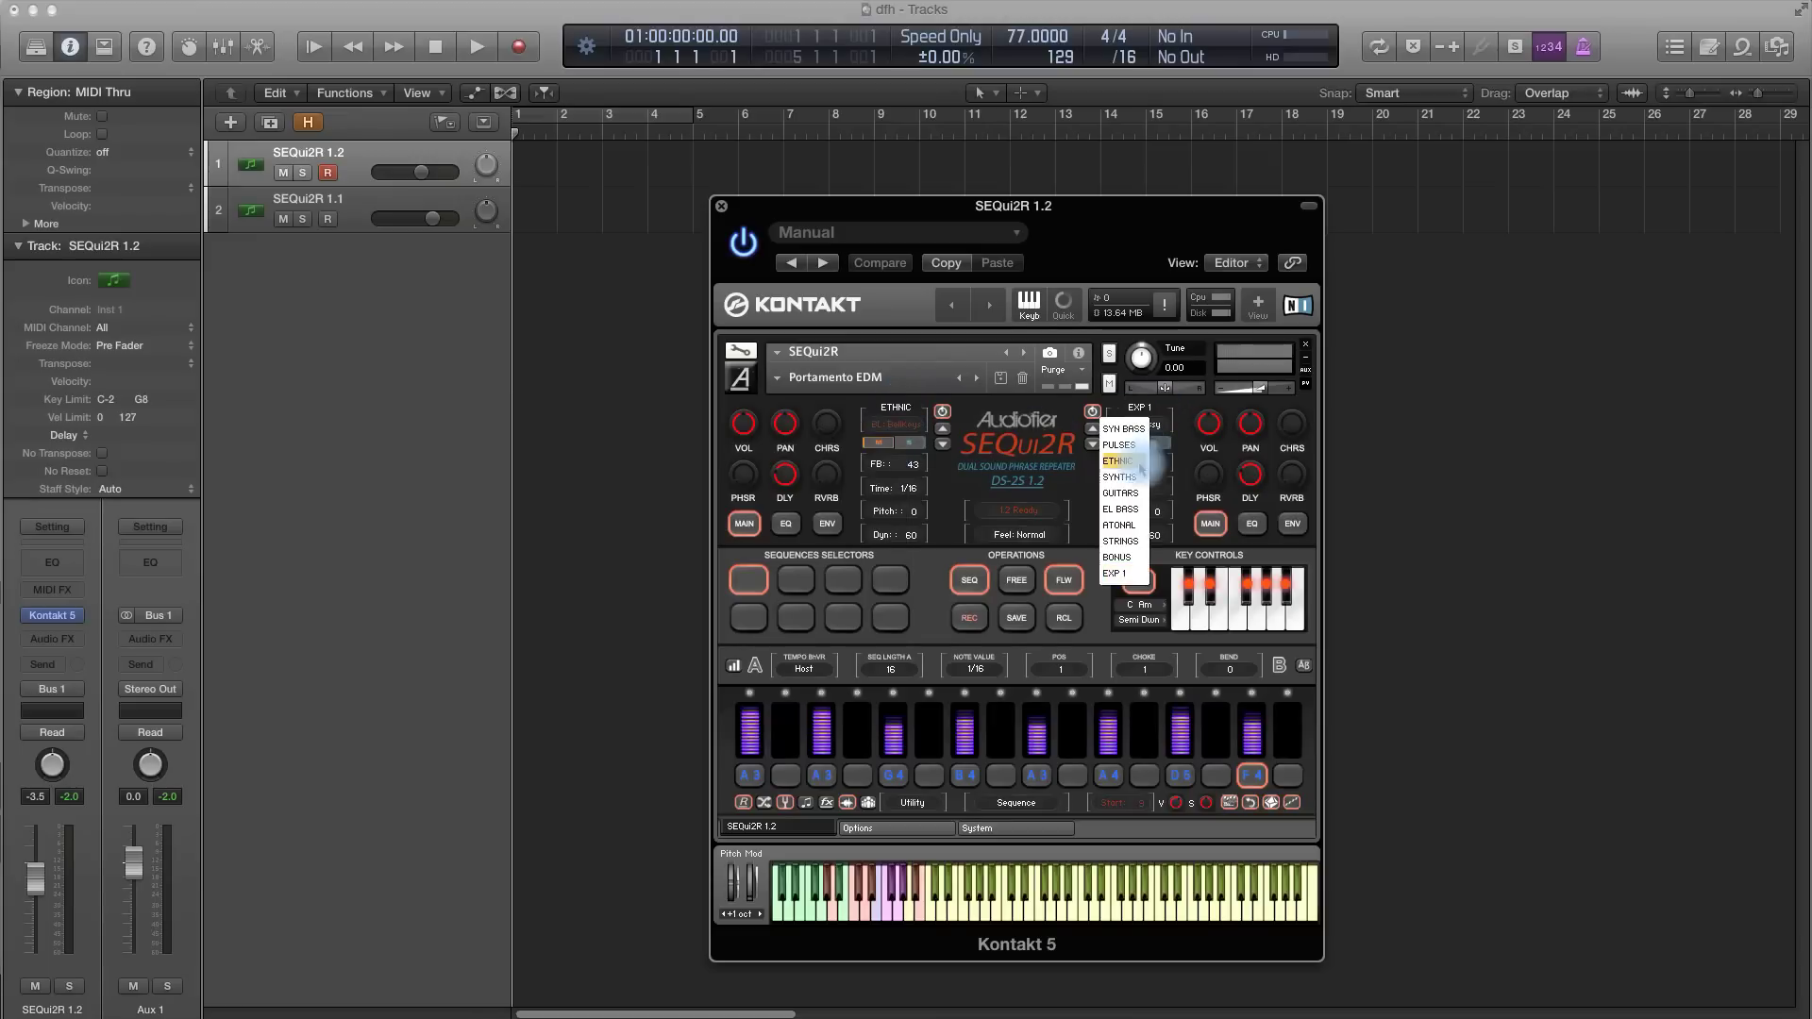
left_click(1132, 463)
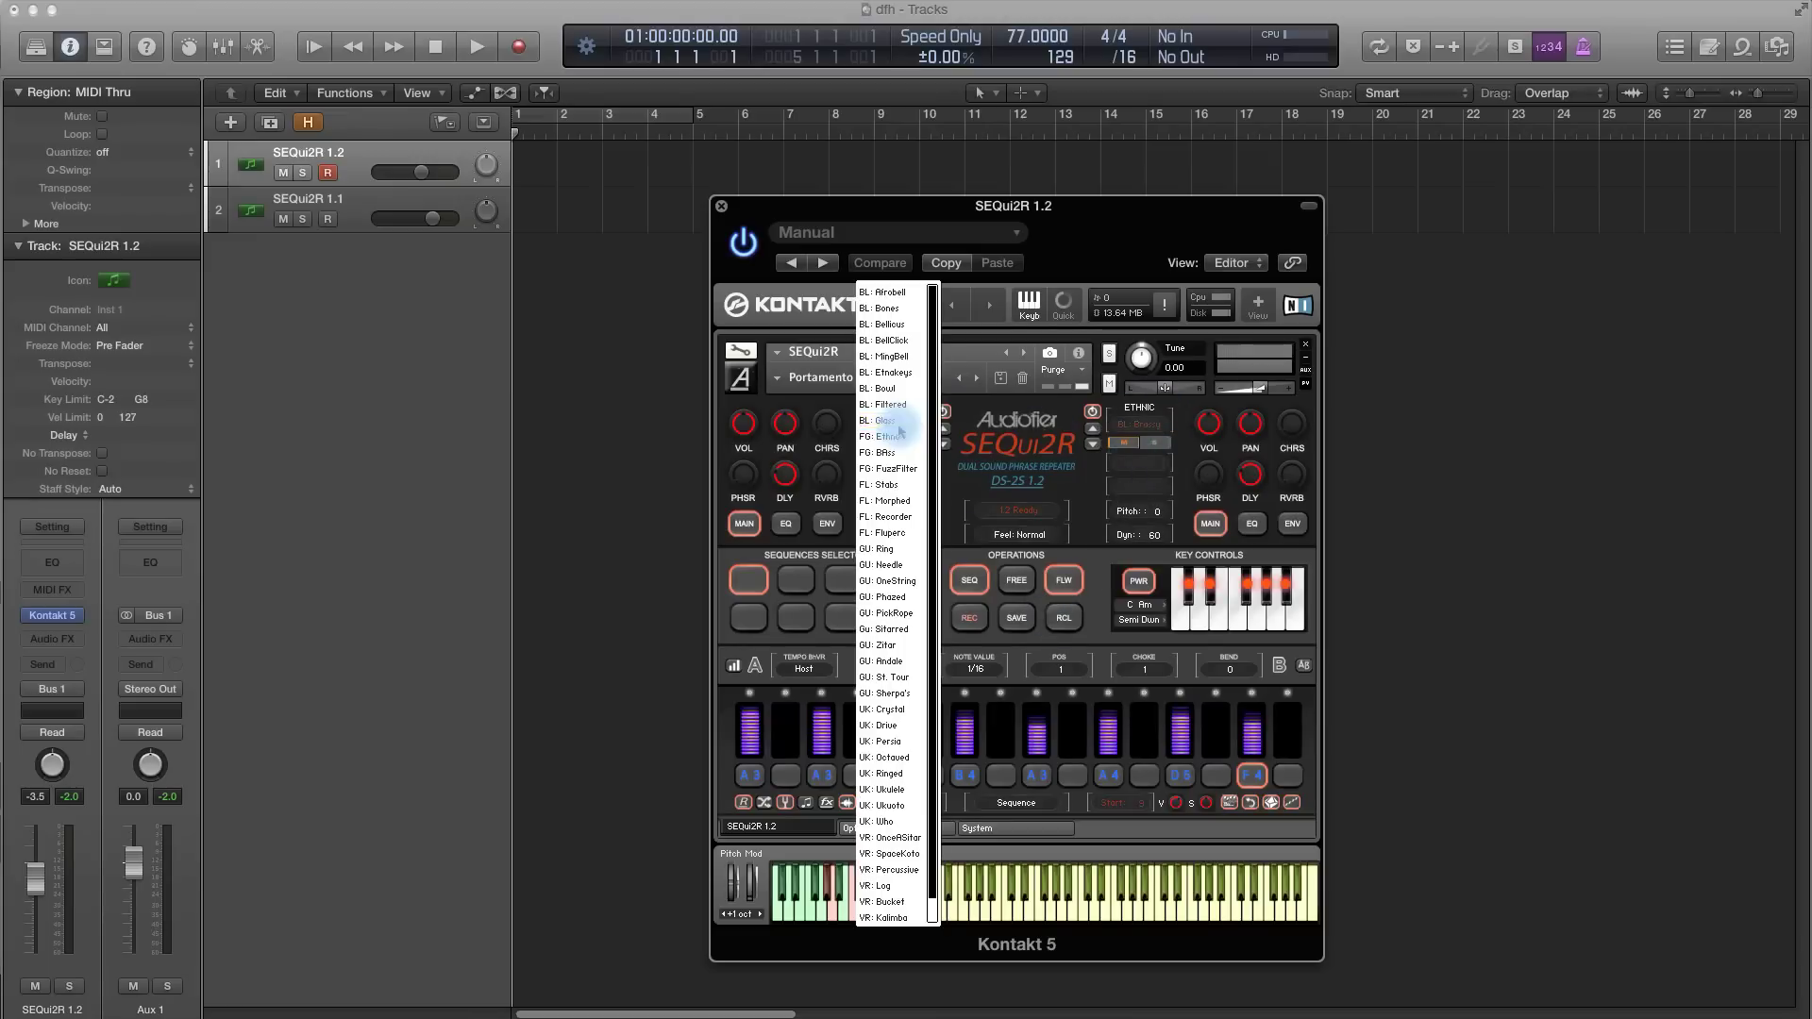
Load FL: Stabs and FL: Recorder as the two sounds, and randomize the sequence and sounds within the ETHNIC category.
left_click(896, 424)
left_click(1137, 424)
left_click(1136, 528)
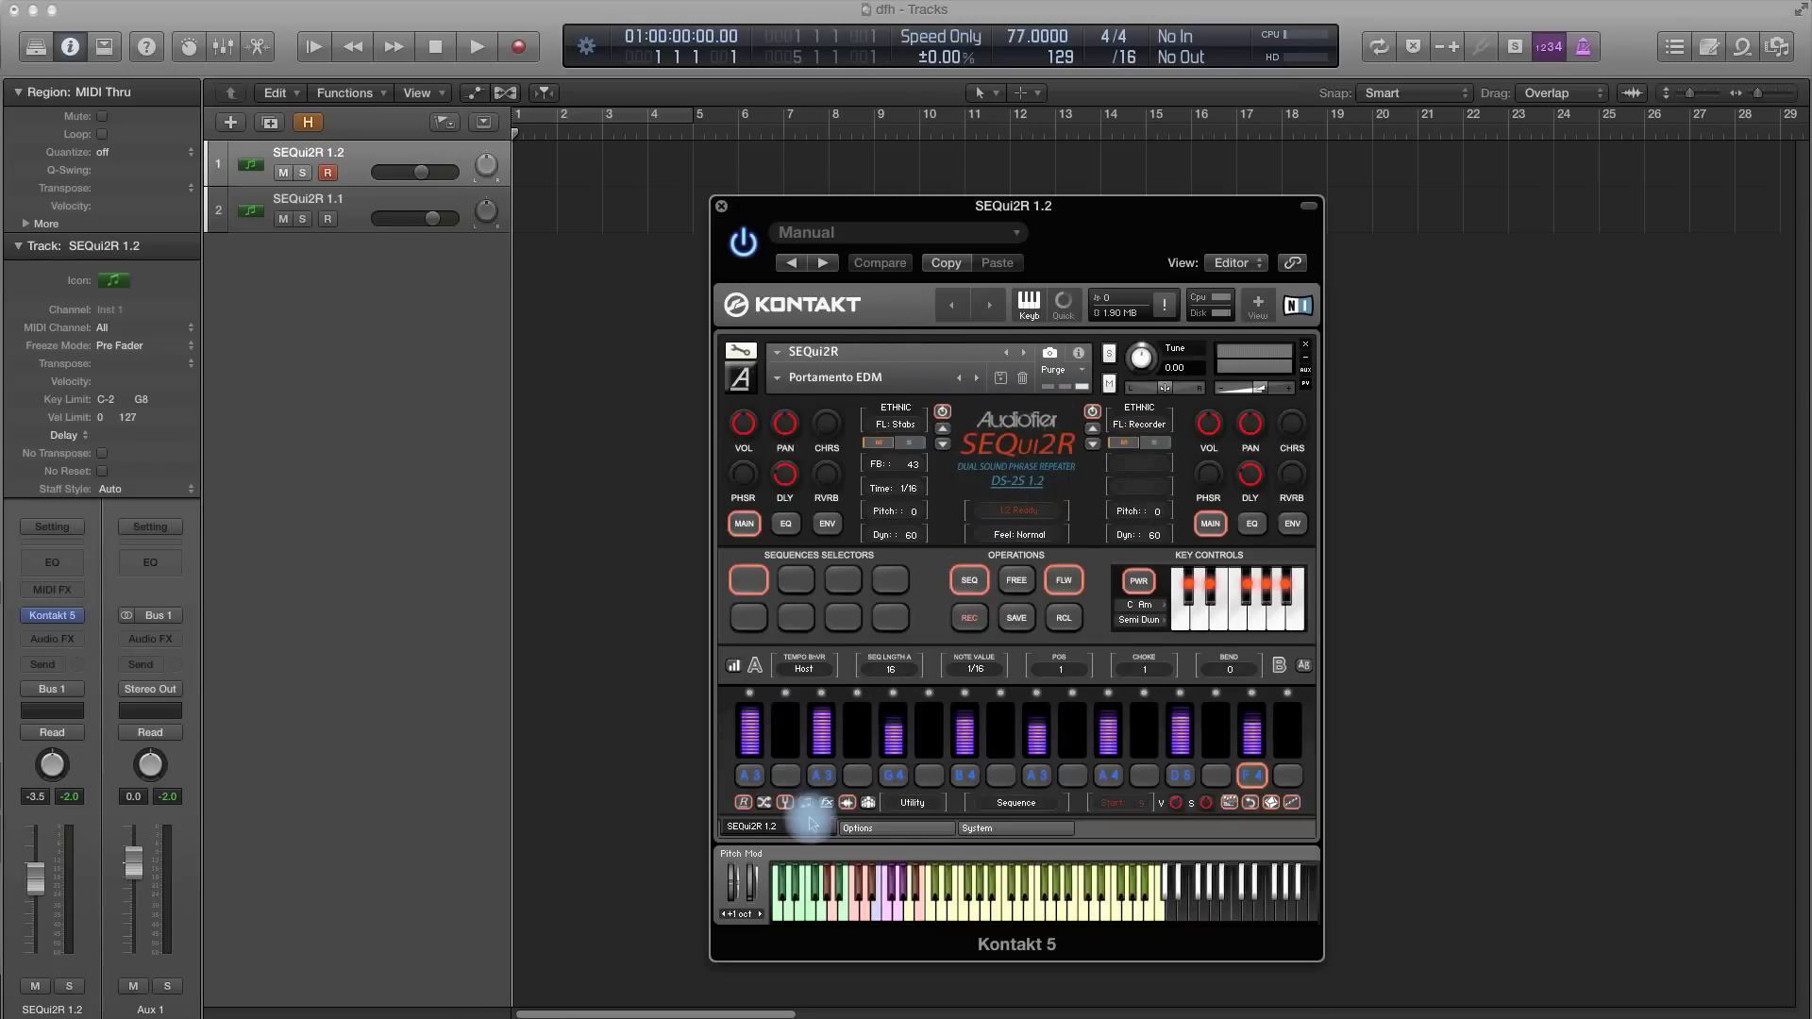
left_click(764, 803)
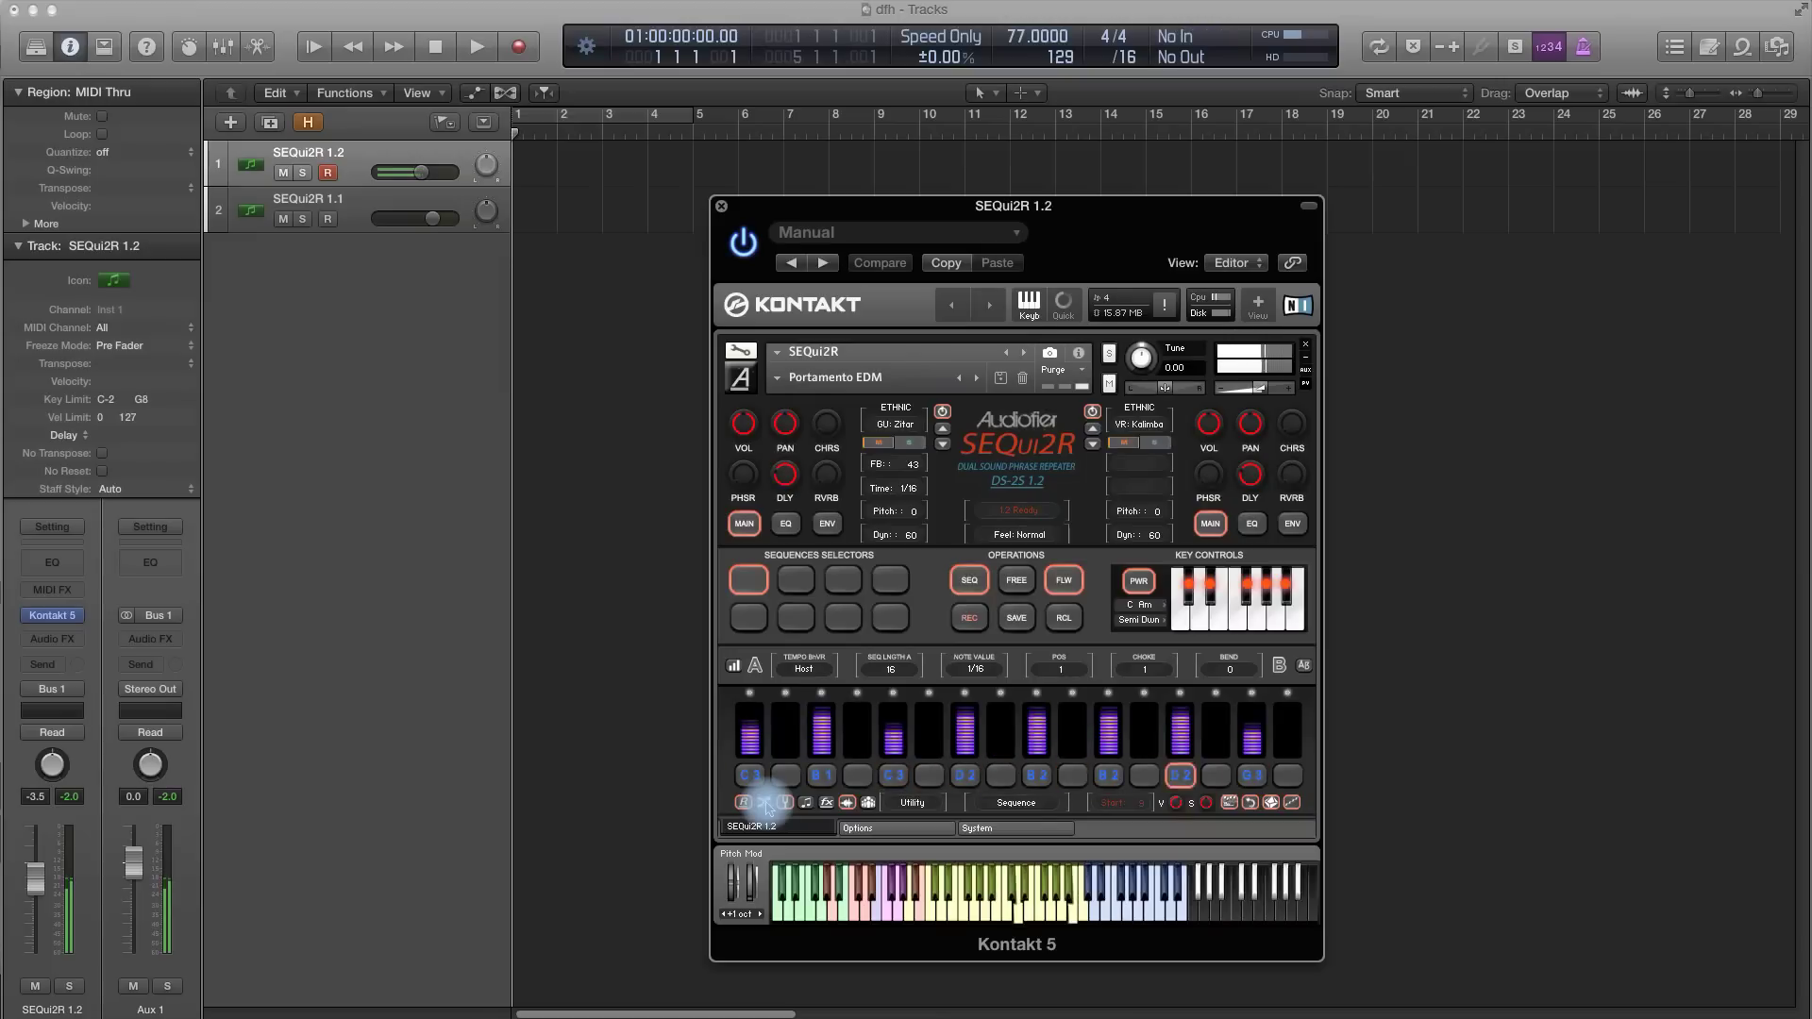
Randomize the sequence and both sounds two more times within the ETHNIC category.
left_click(764, 803)
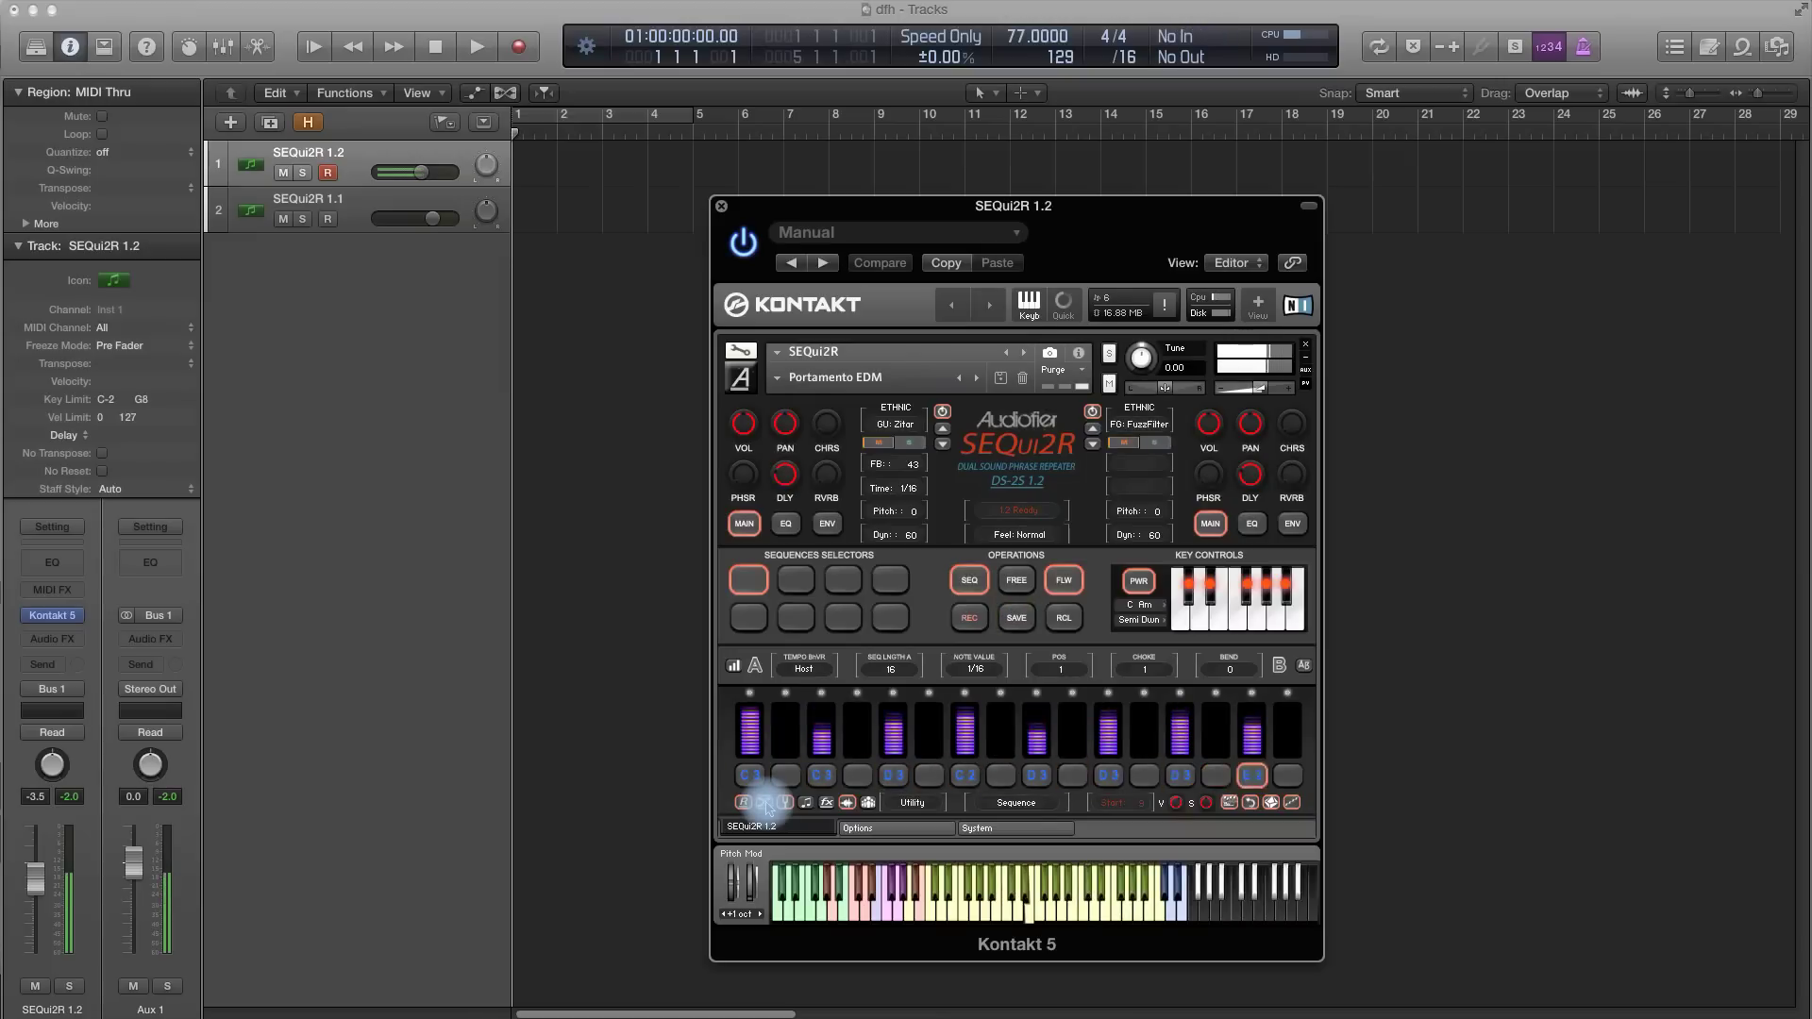
left_click(764, 803)
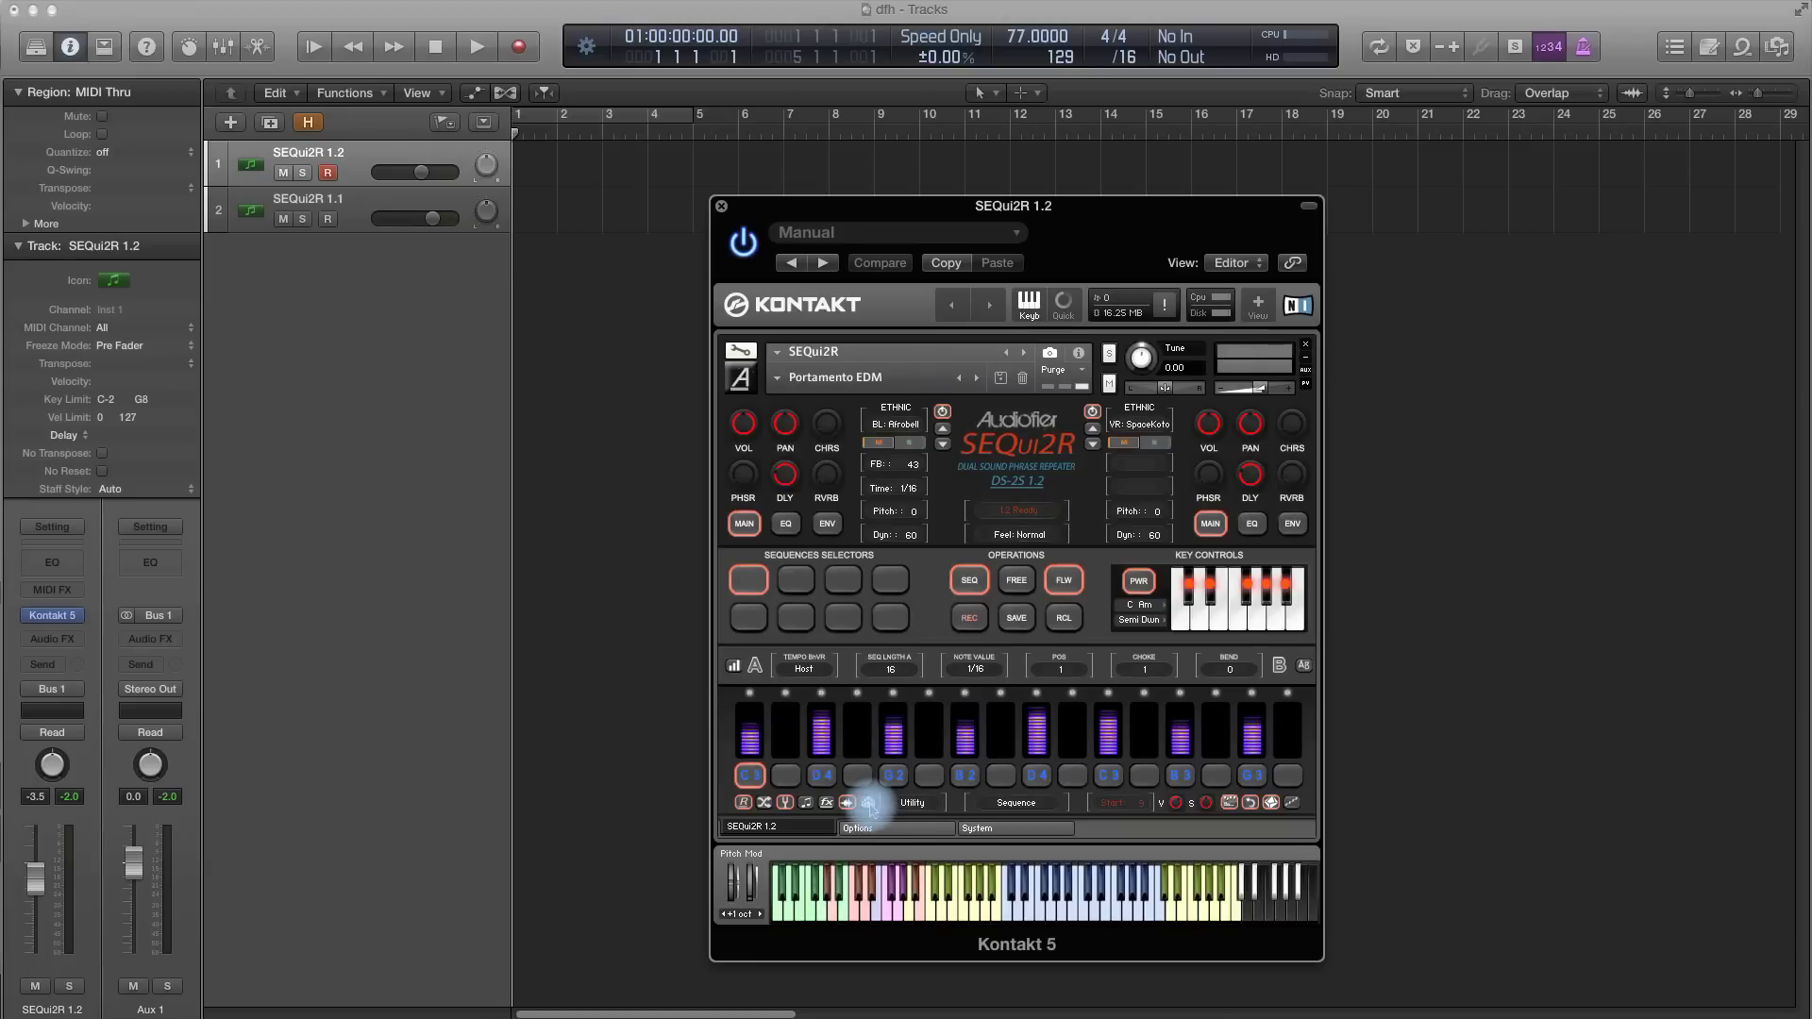
Enable the randomizer's category option and randomize the sequence and both sounds repeatedly across different sound categories.
left_click(764, 803)
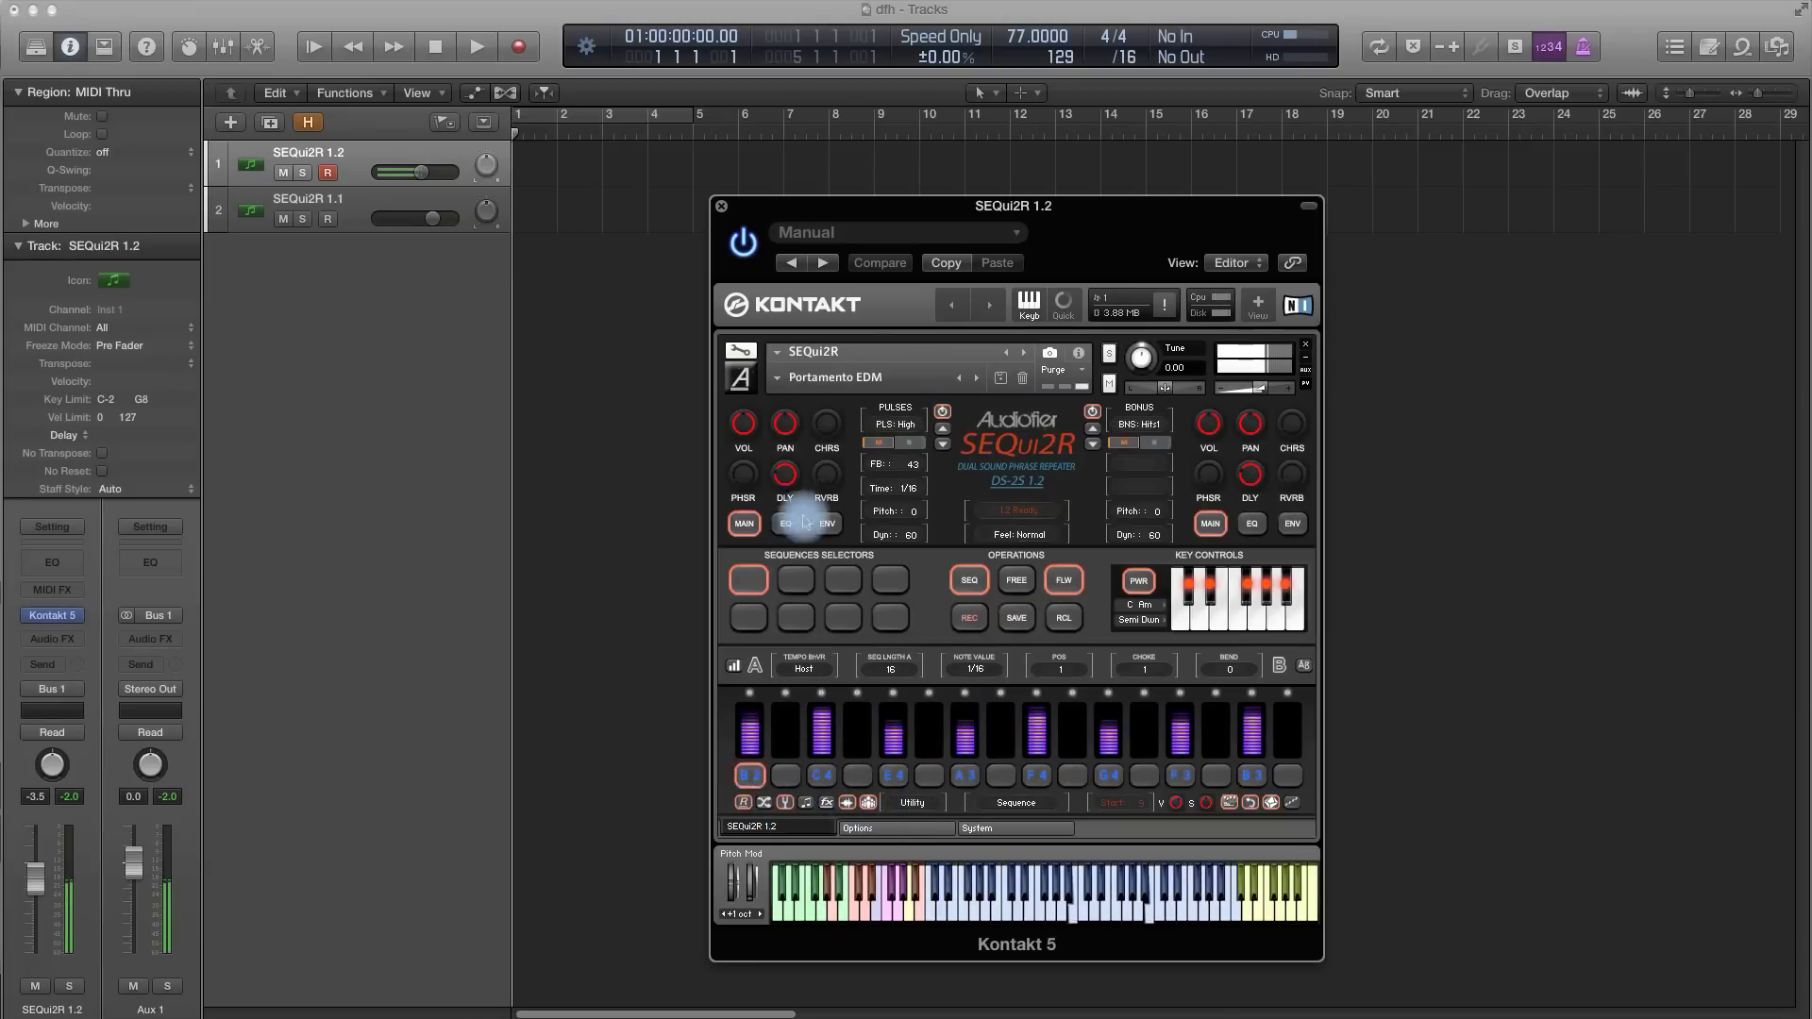
left_click(1091, 413)
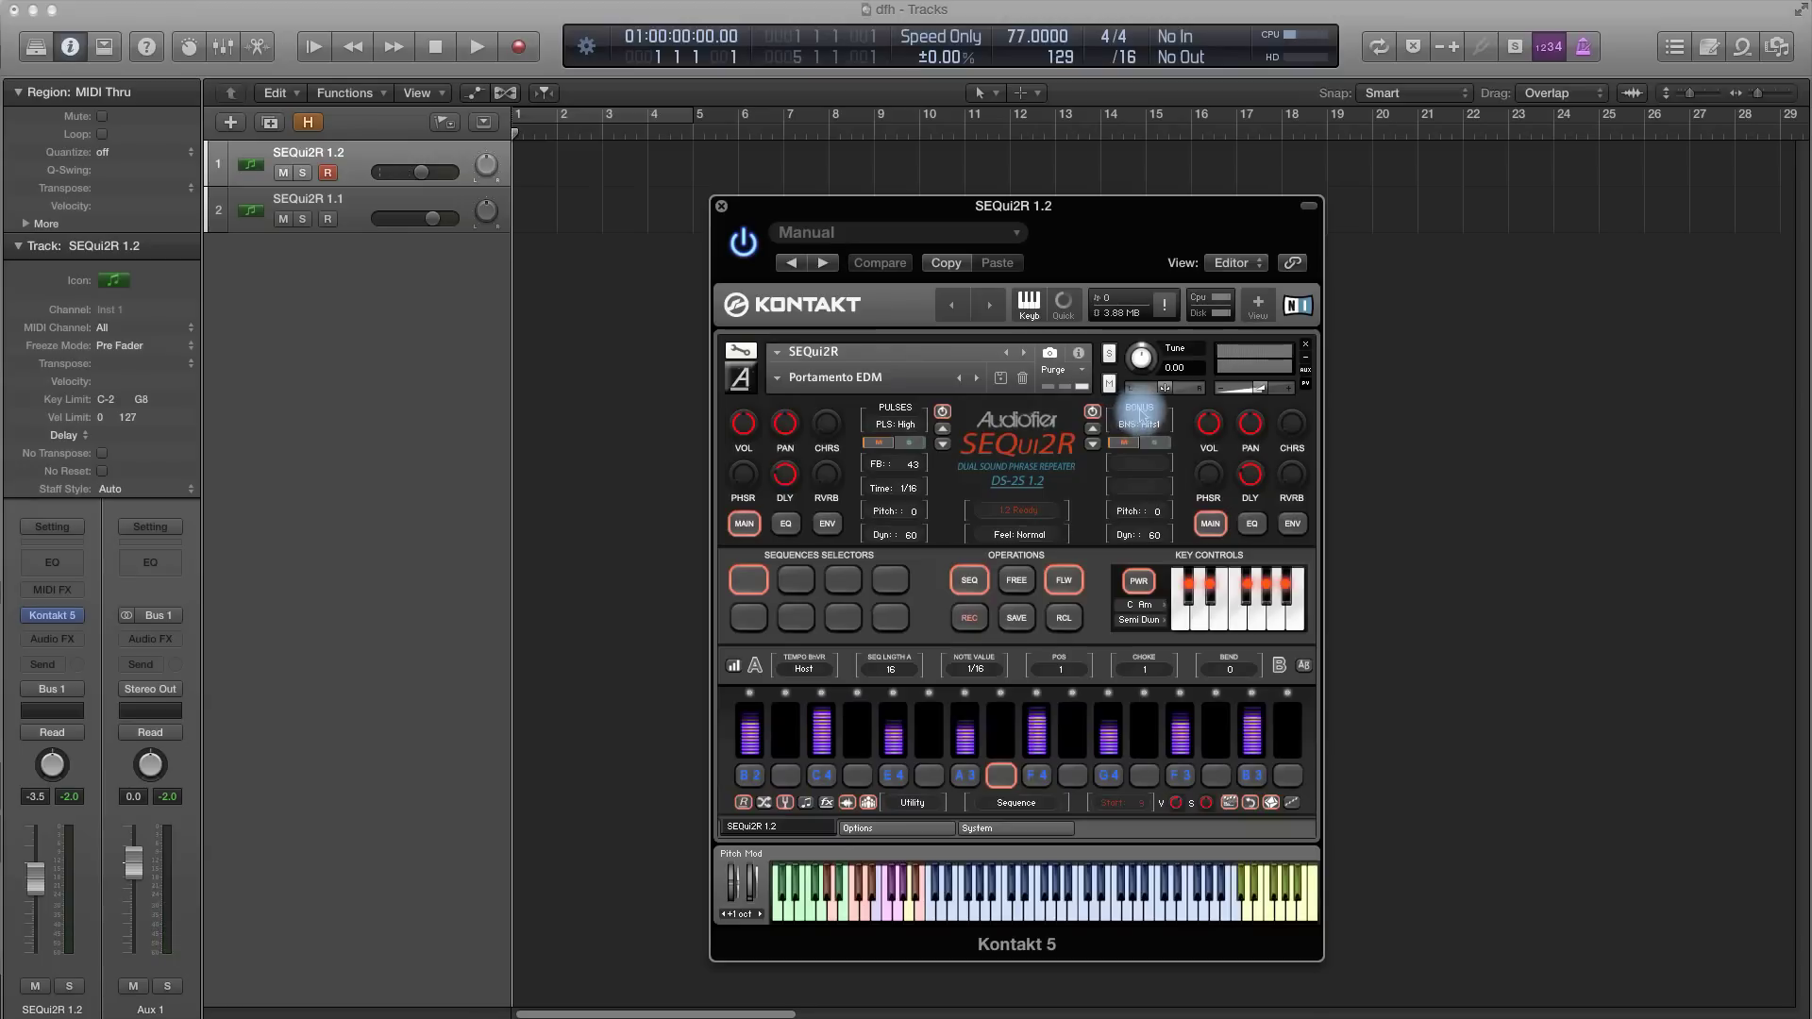
left_click(764, 803)
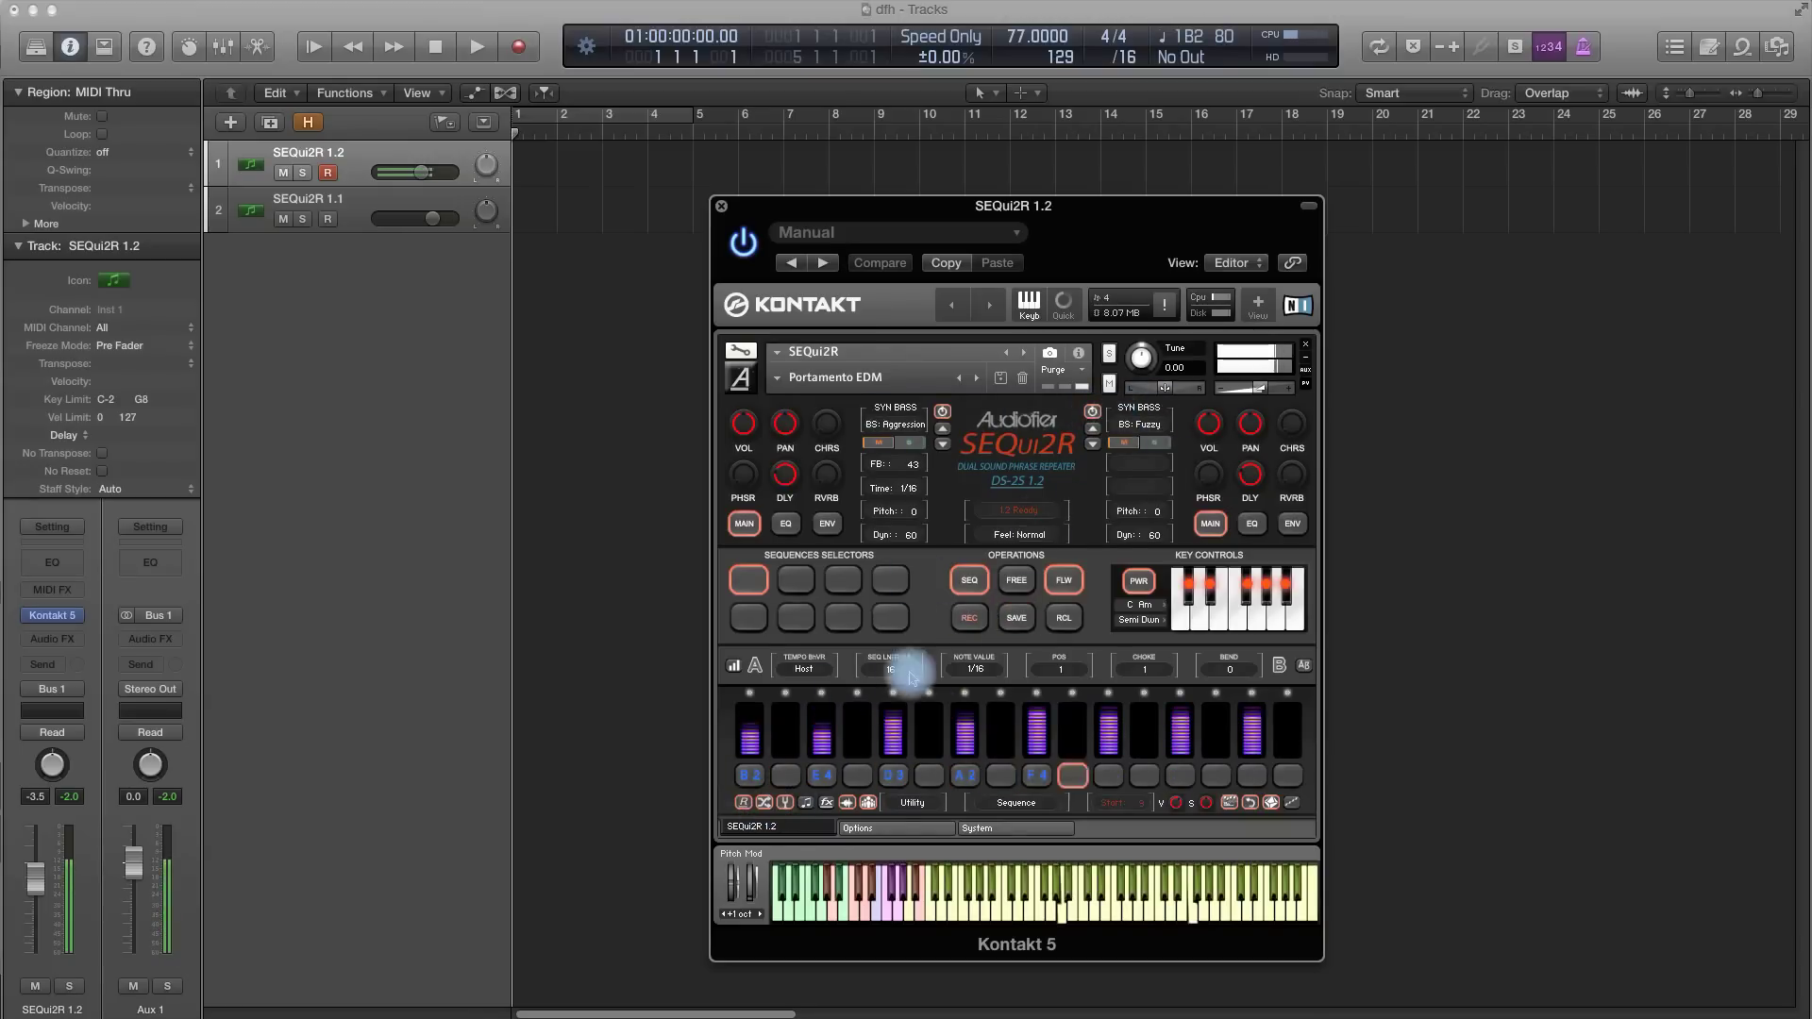
left_click(764, 803)
left_click(764, 803)
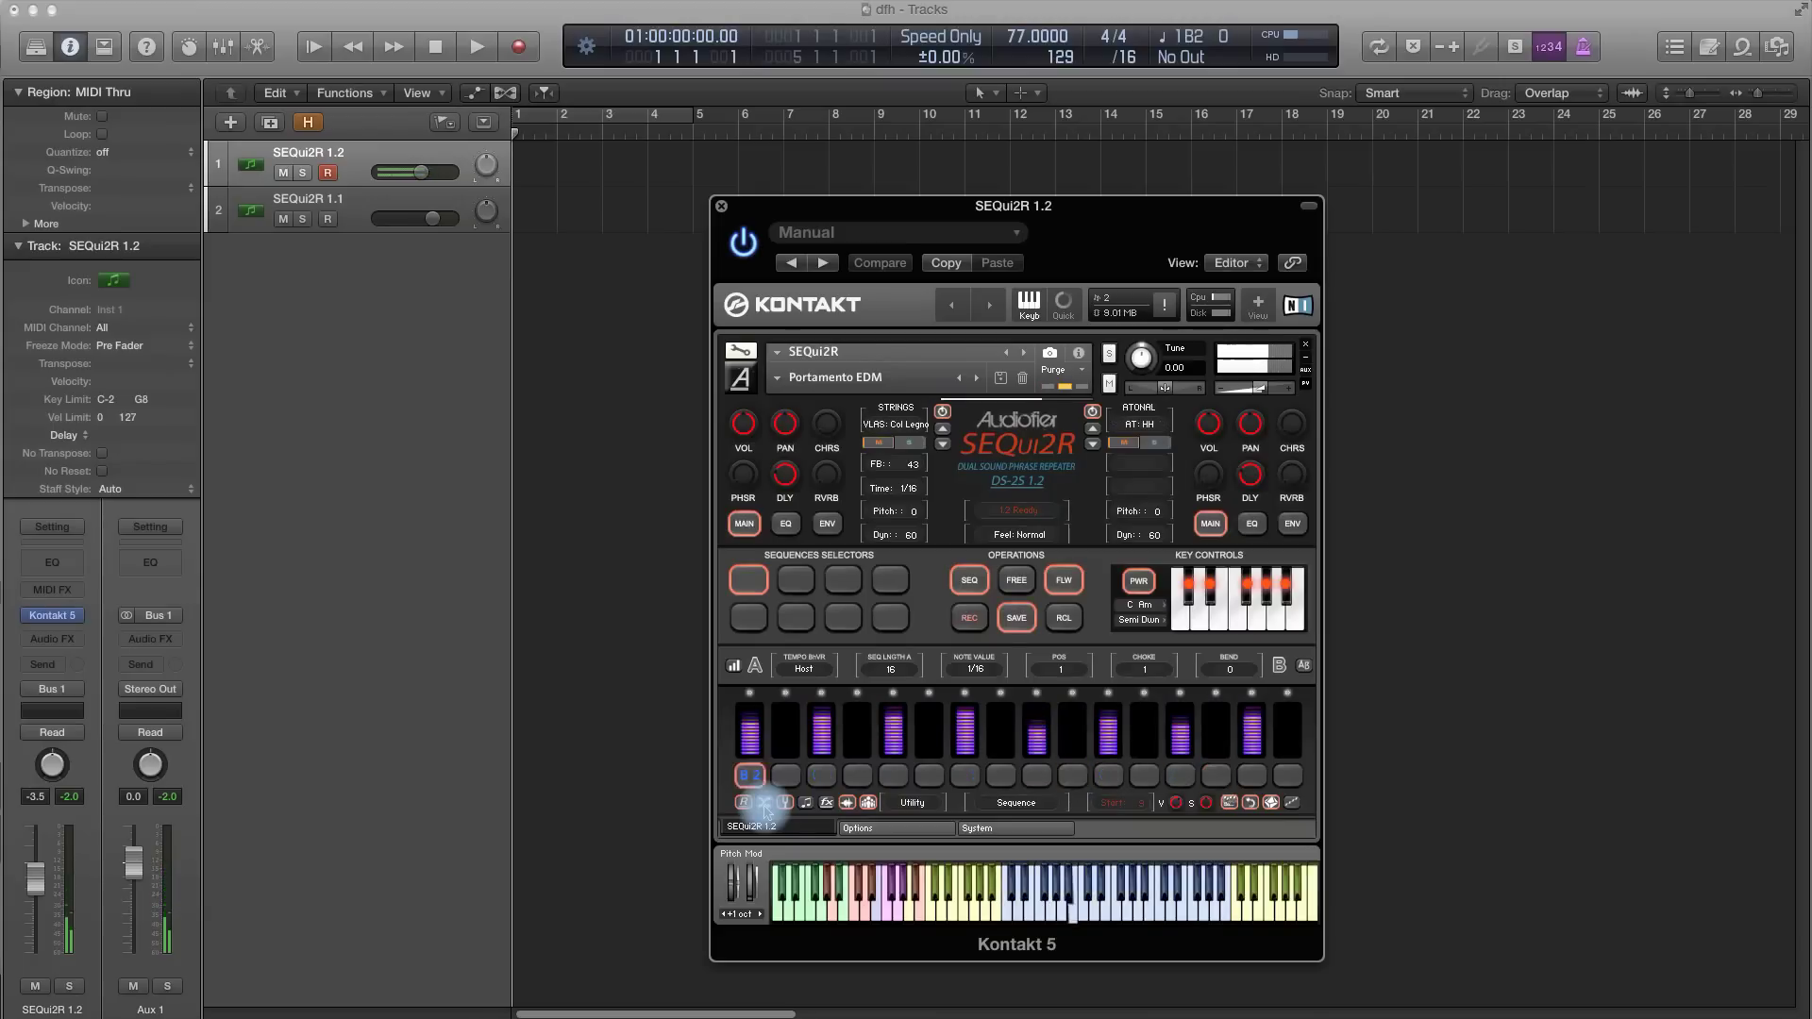
left_click(765, 803)
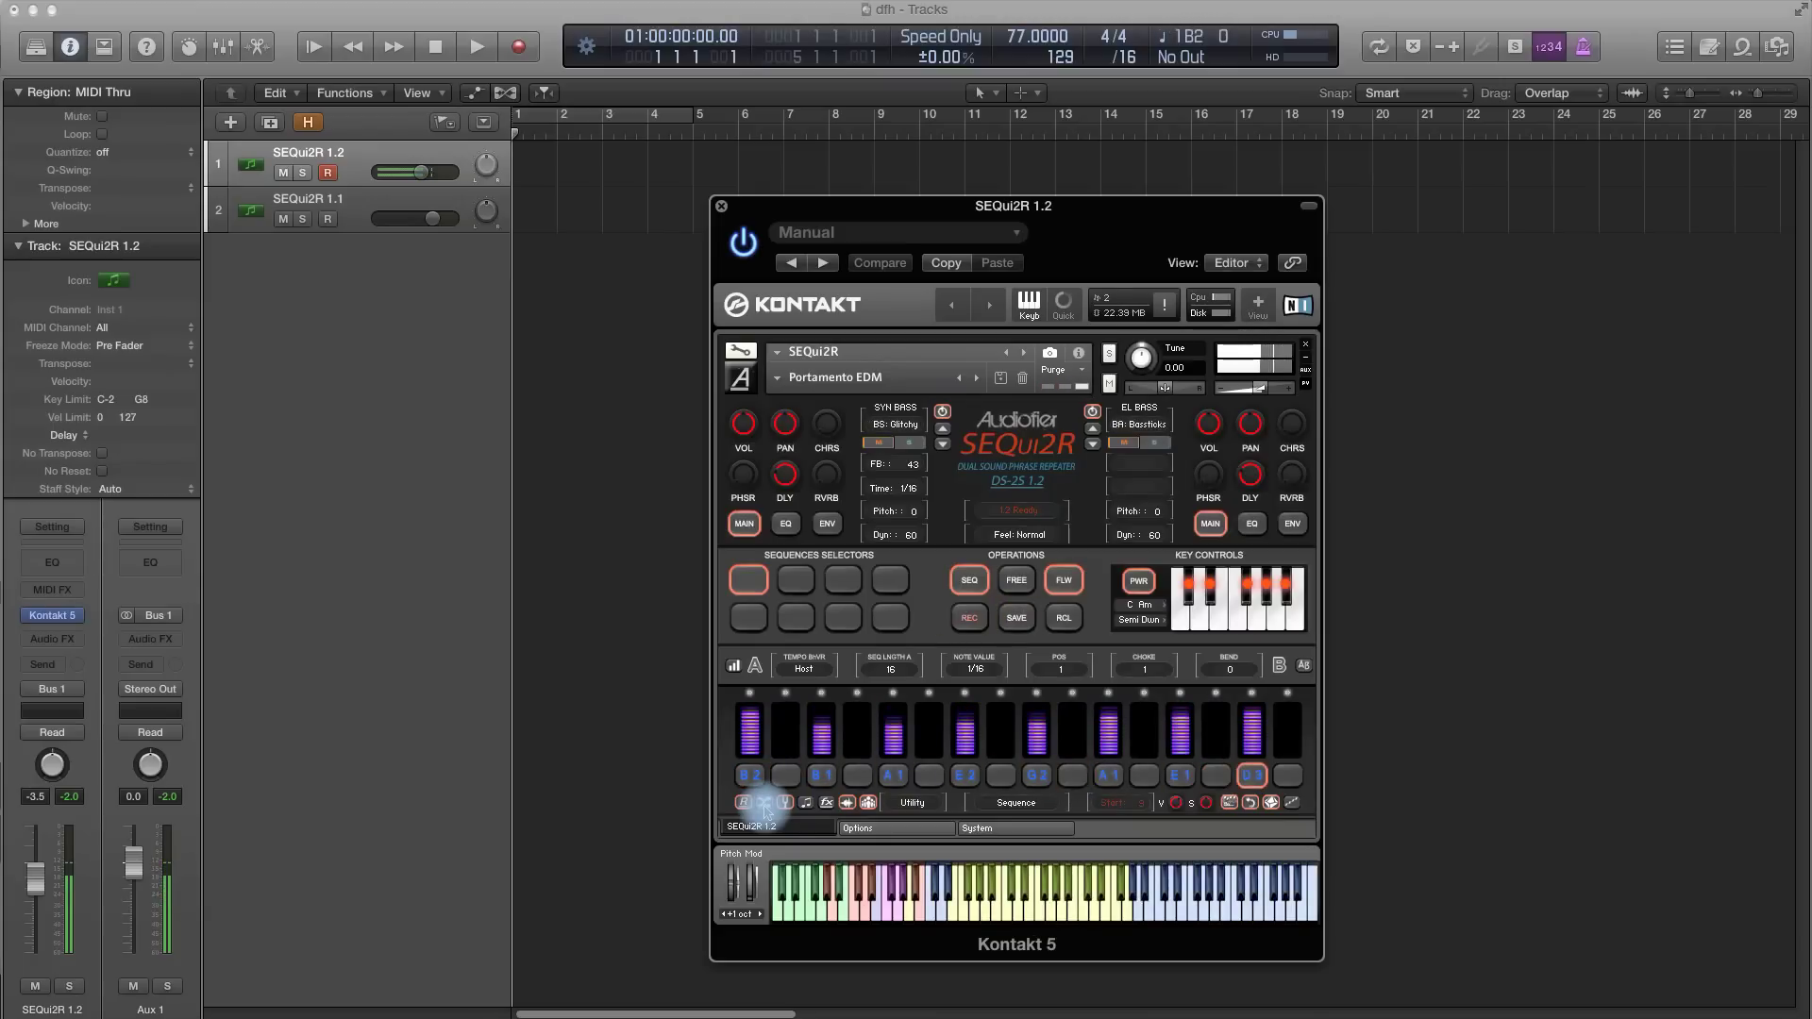
left_click(765, 804)
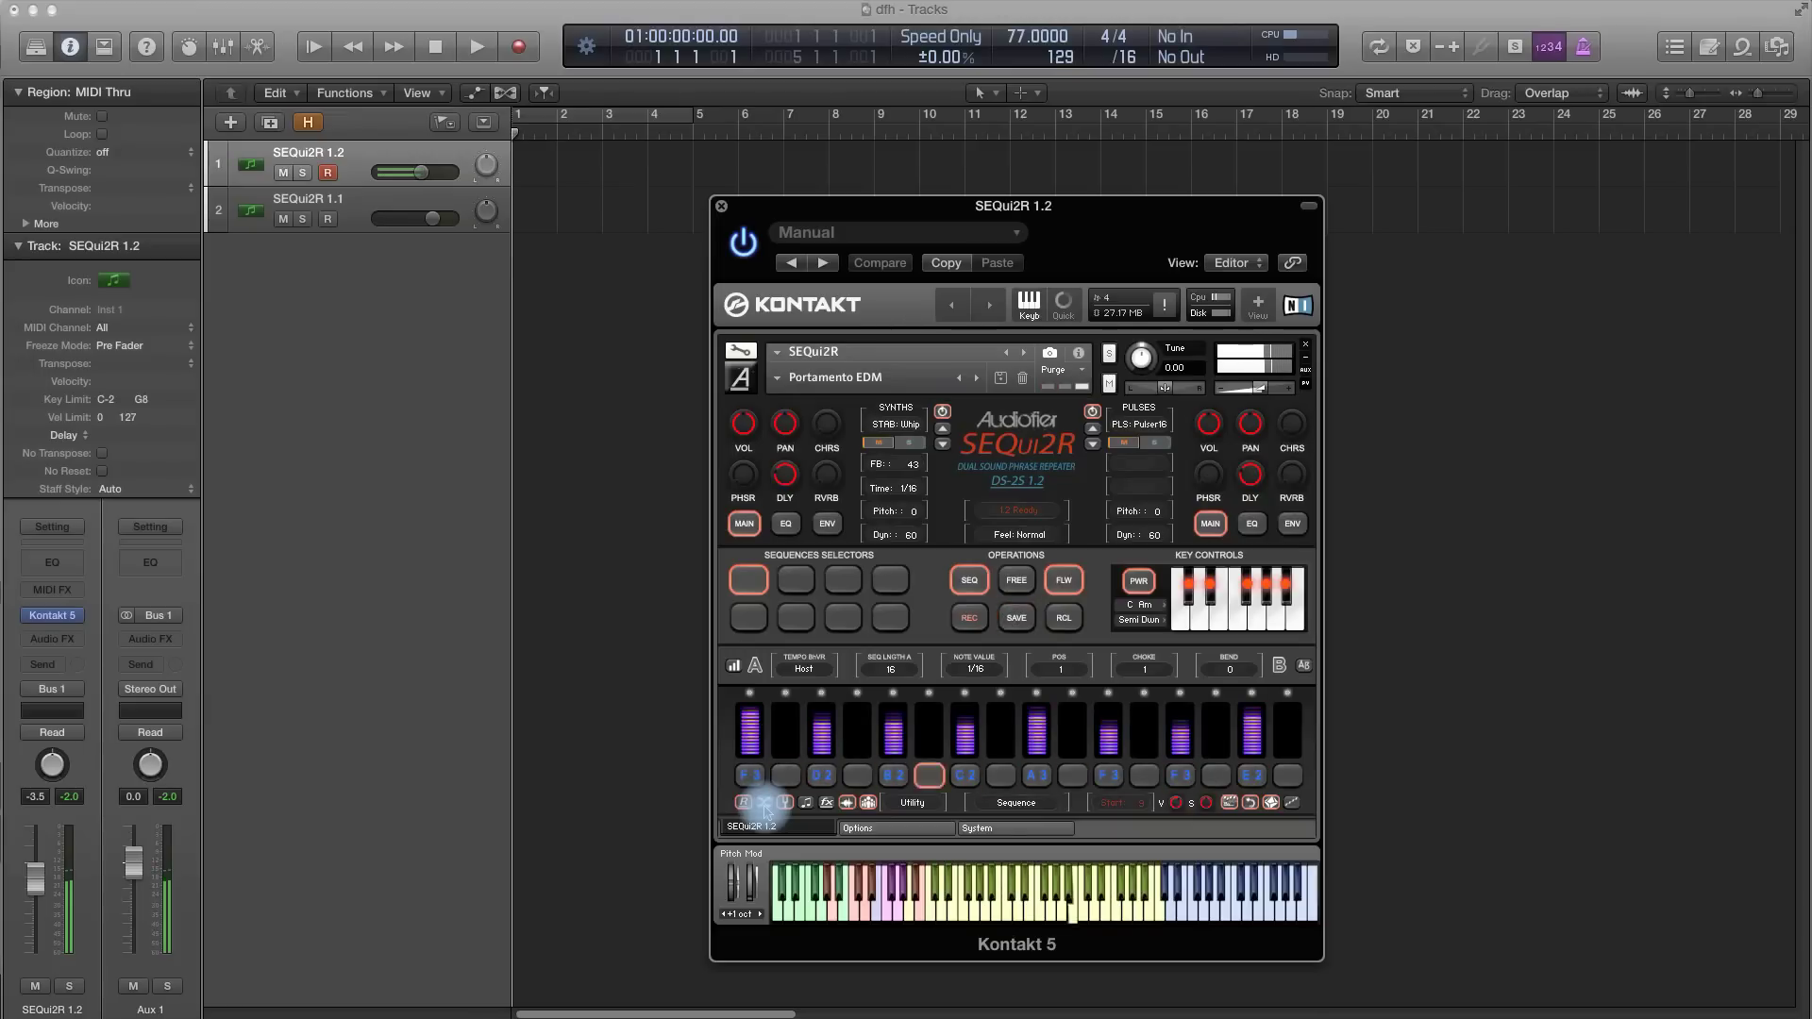
left_click(764, 804)
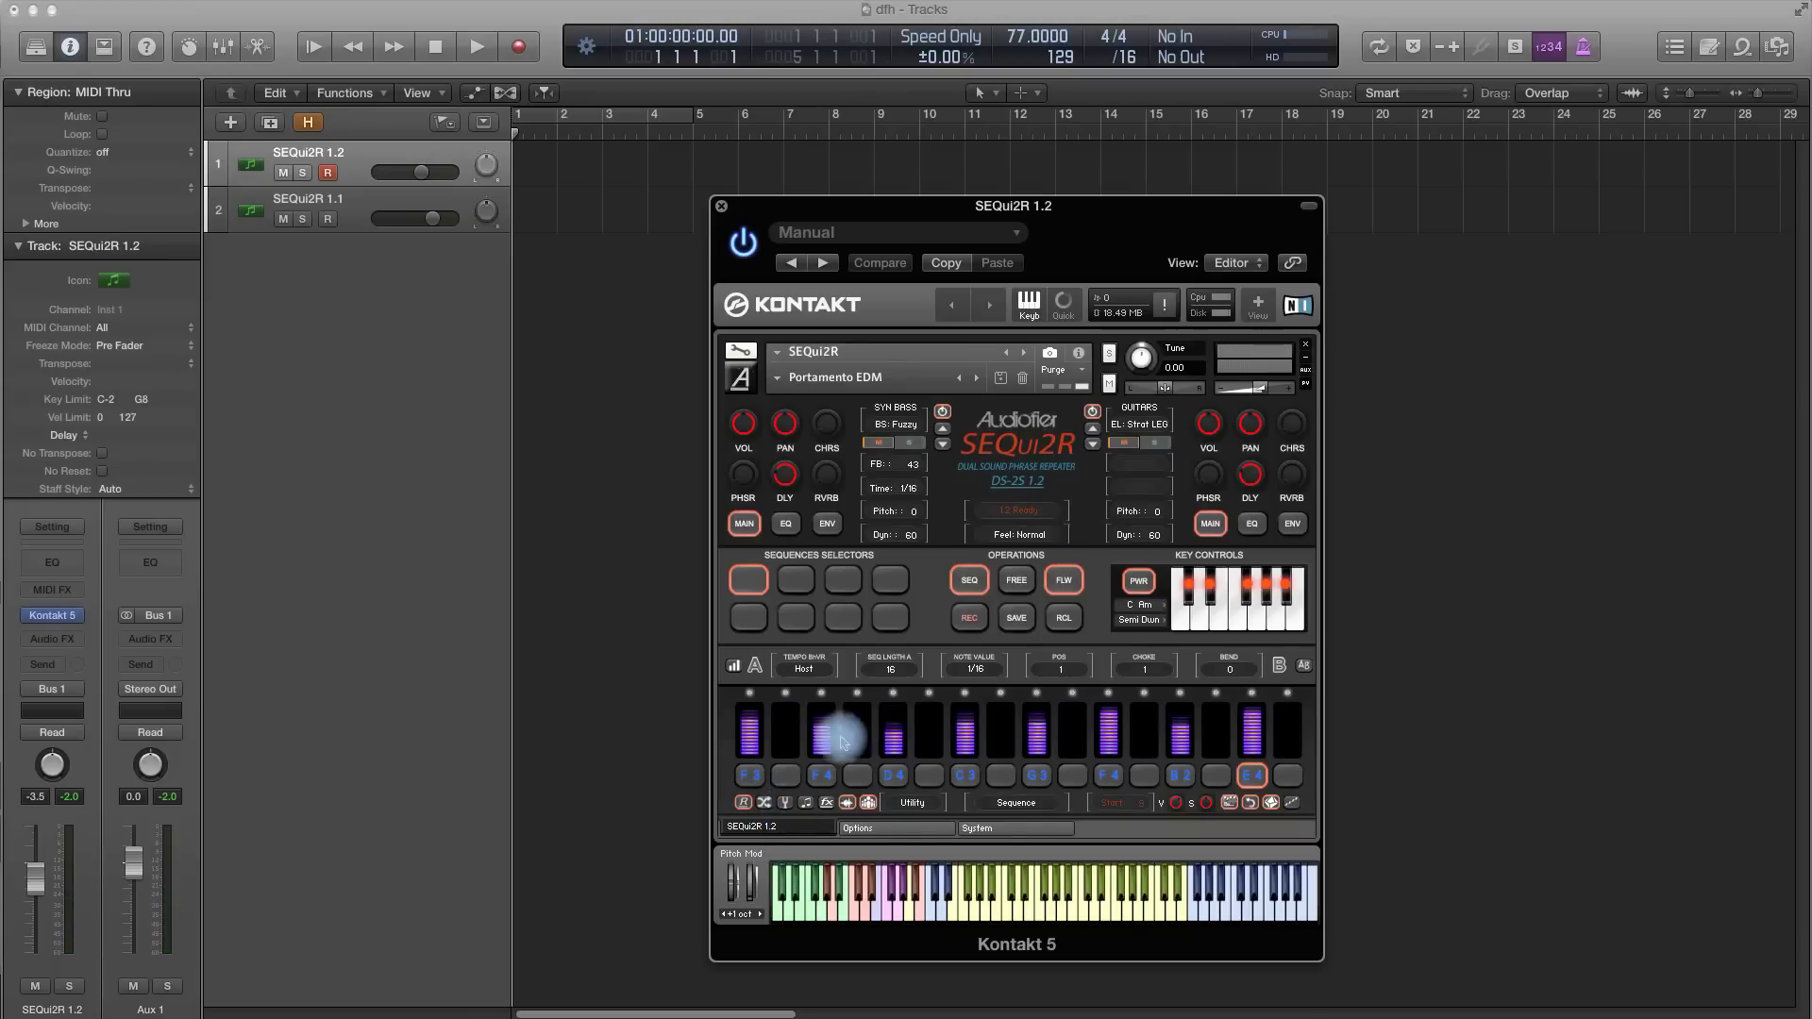
left_click(764, 803)
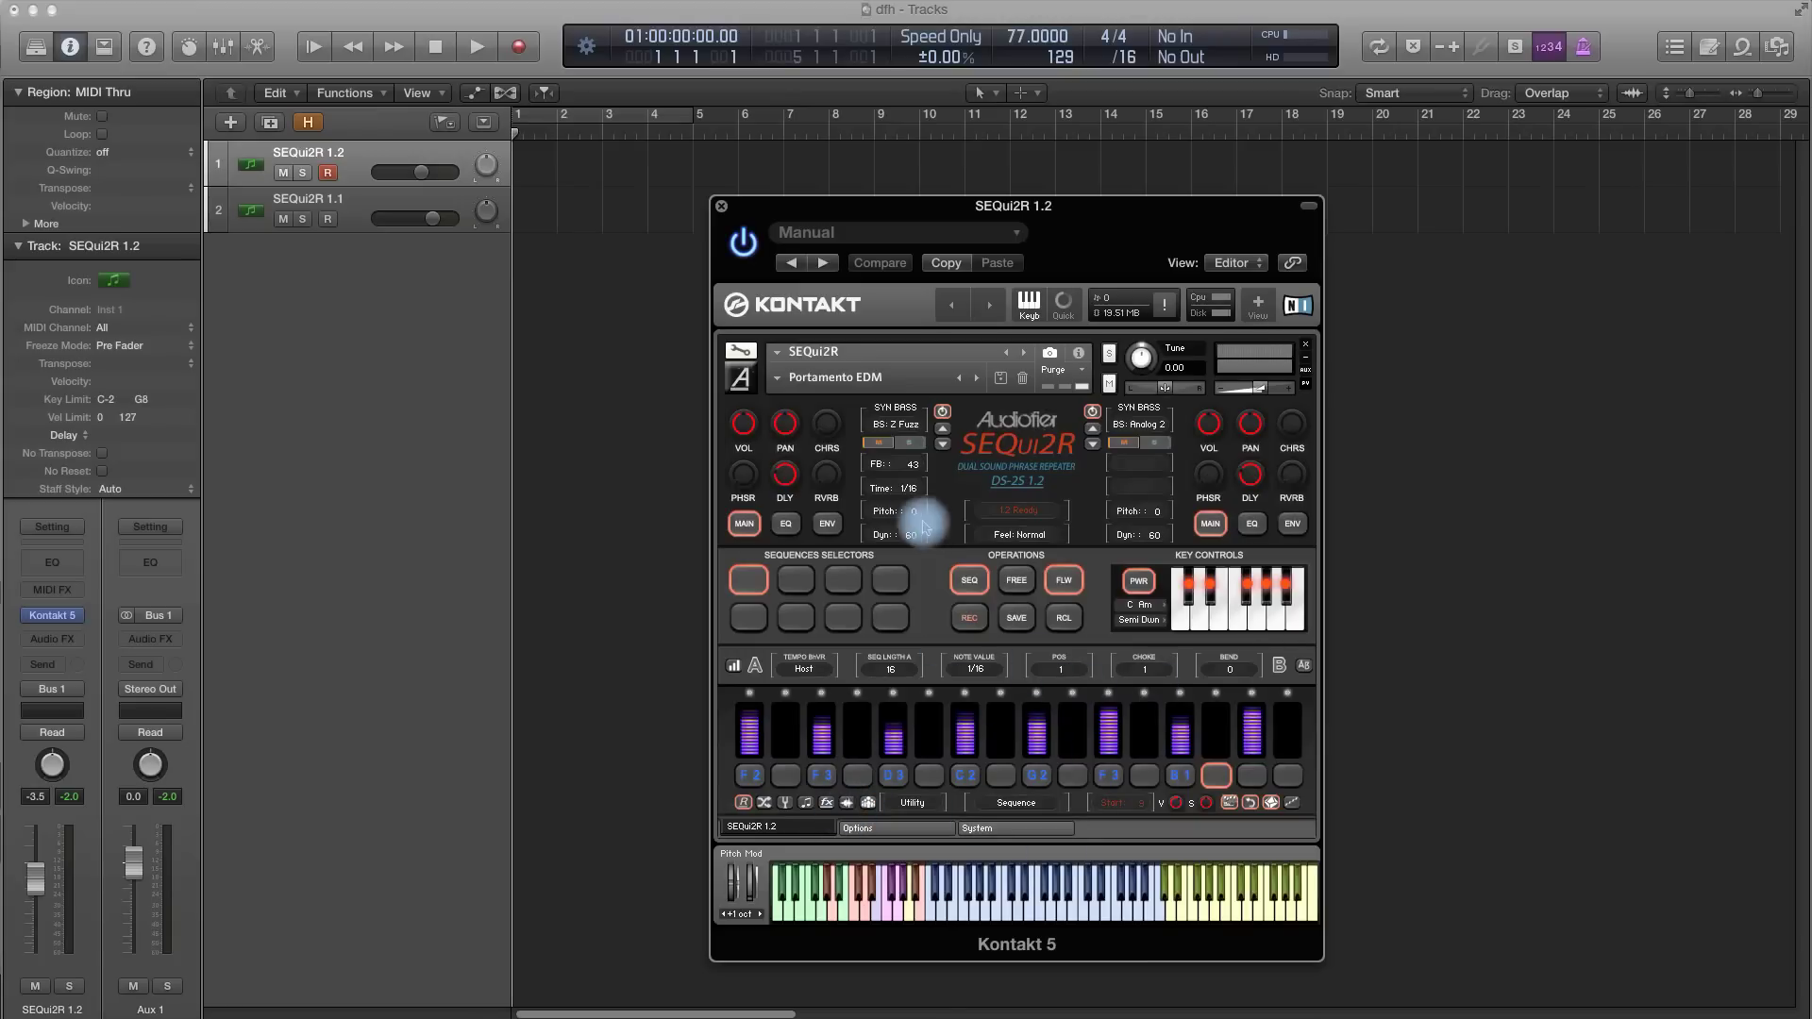
Show the first sound's envelope controls and randomize with the FX option enabled, followed by two randomizations with all randomizer options enabled.
left_click(831, 521)
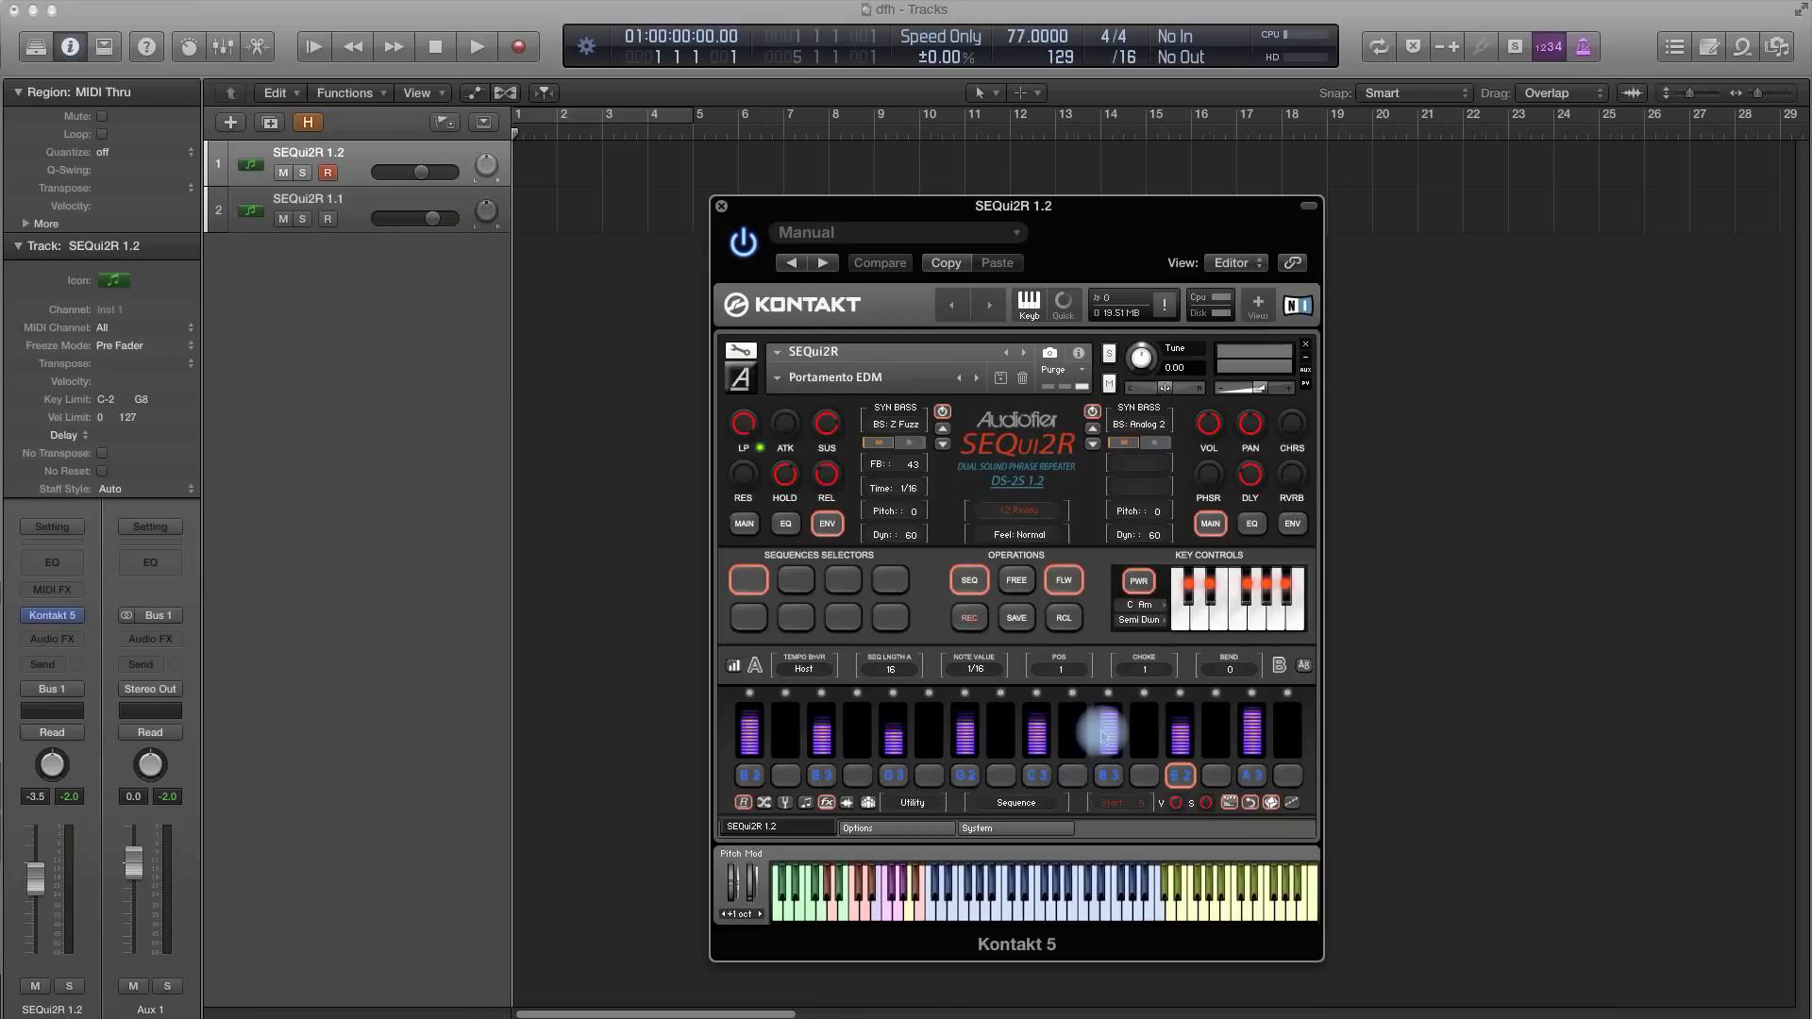
left_click(764, 803)
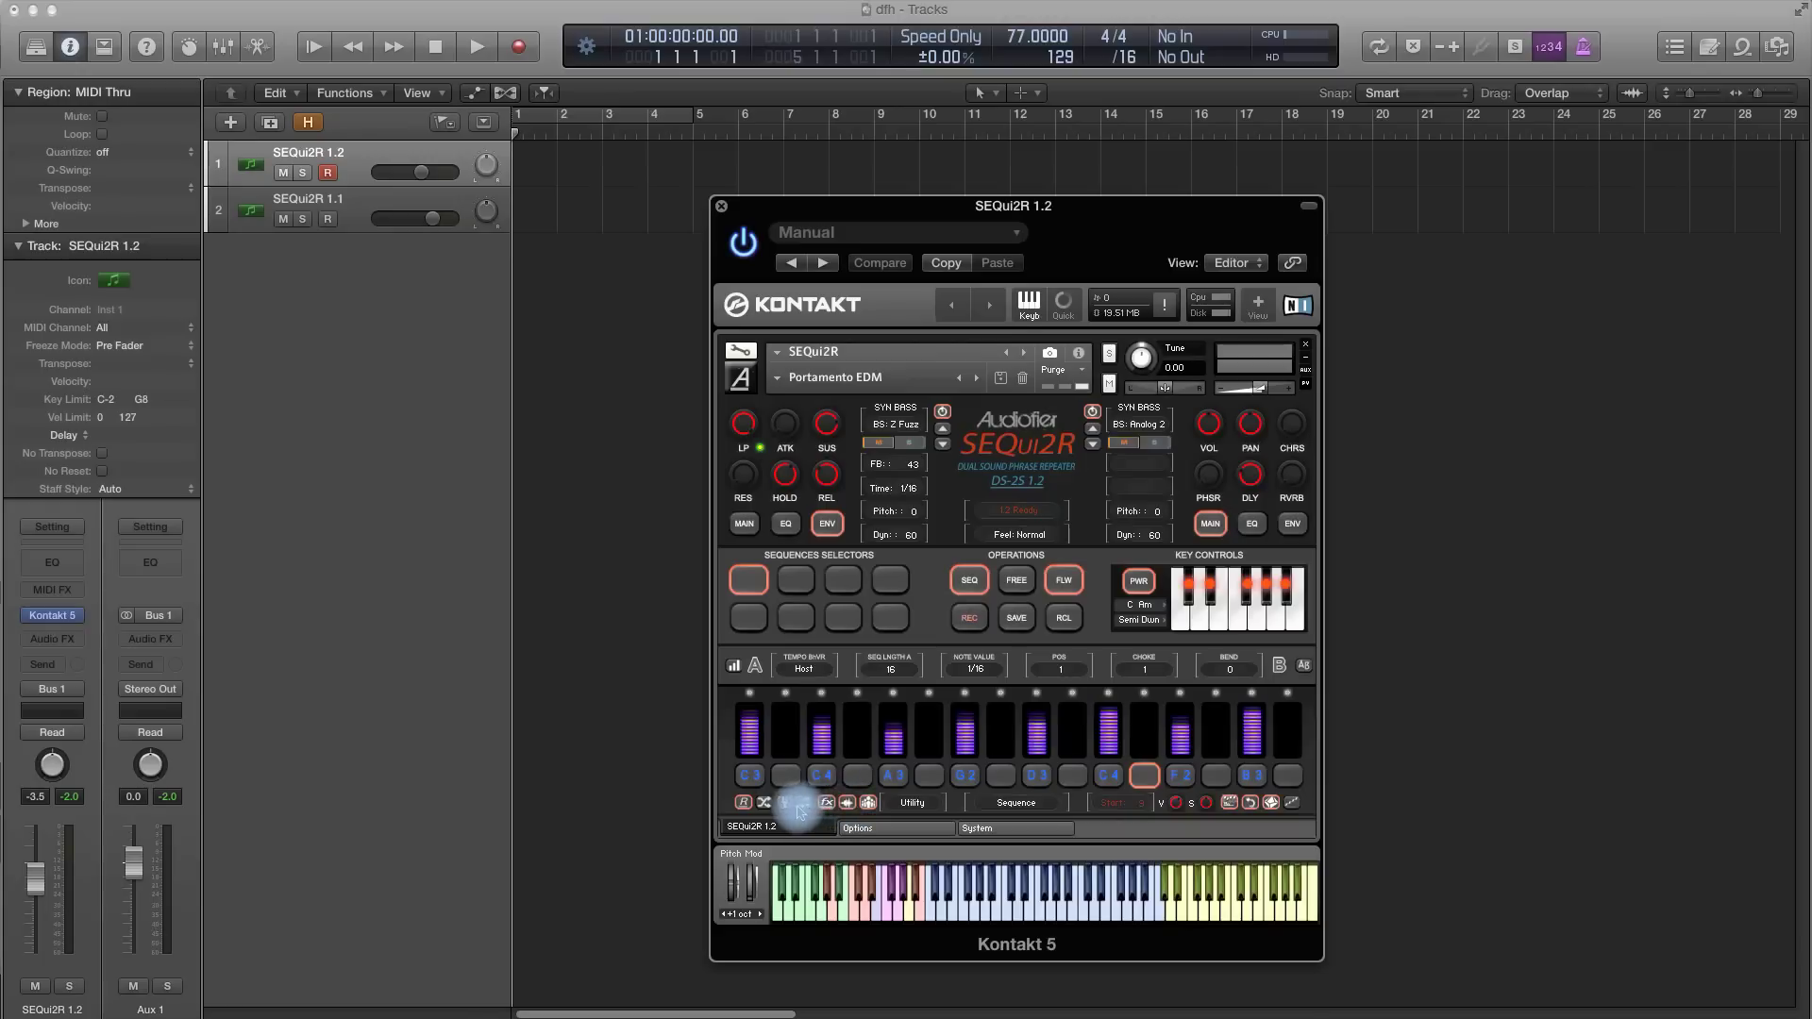
left_click(765, 805)
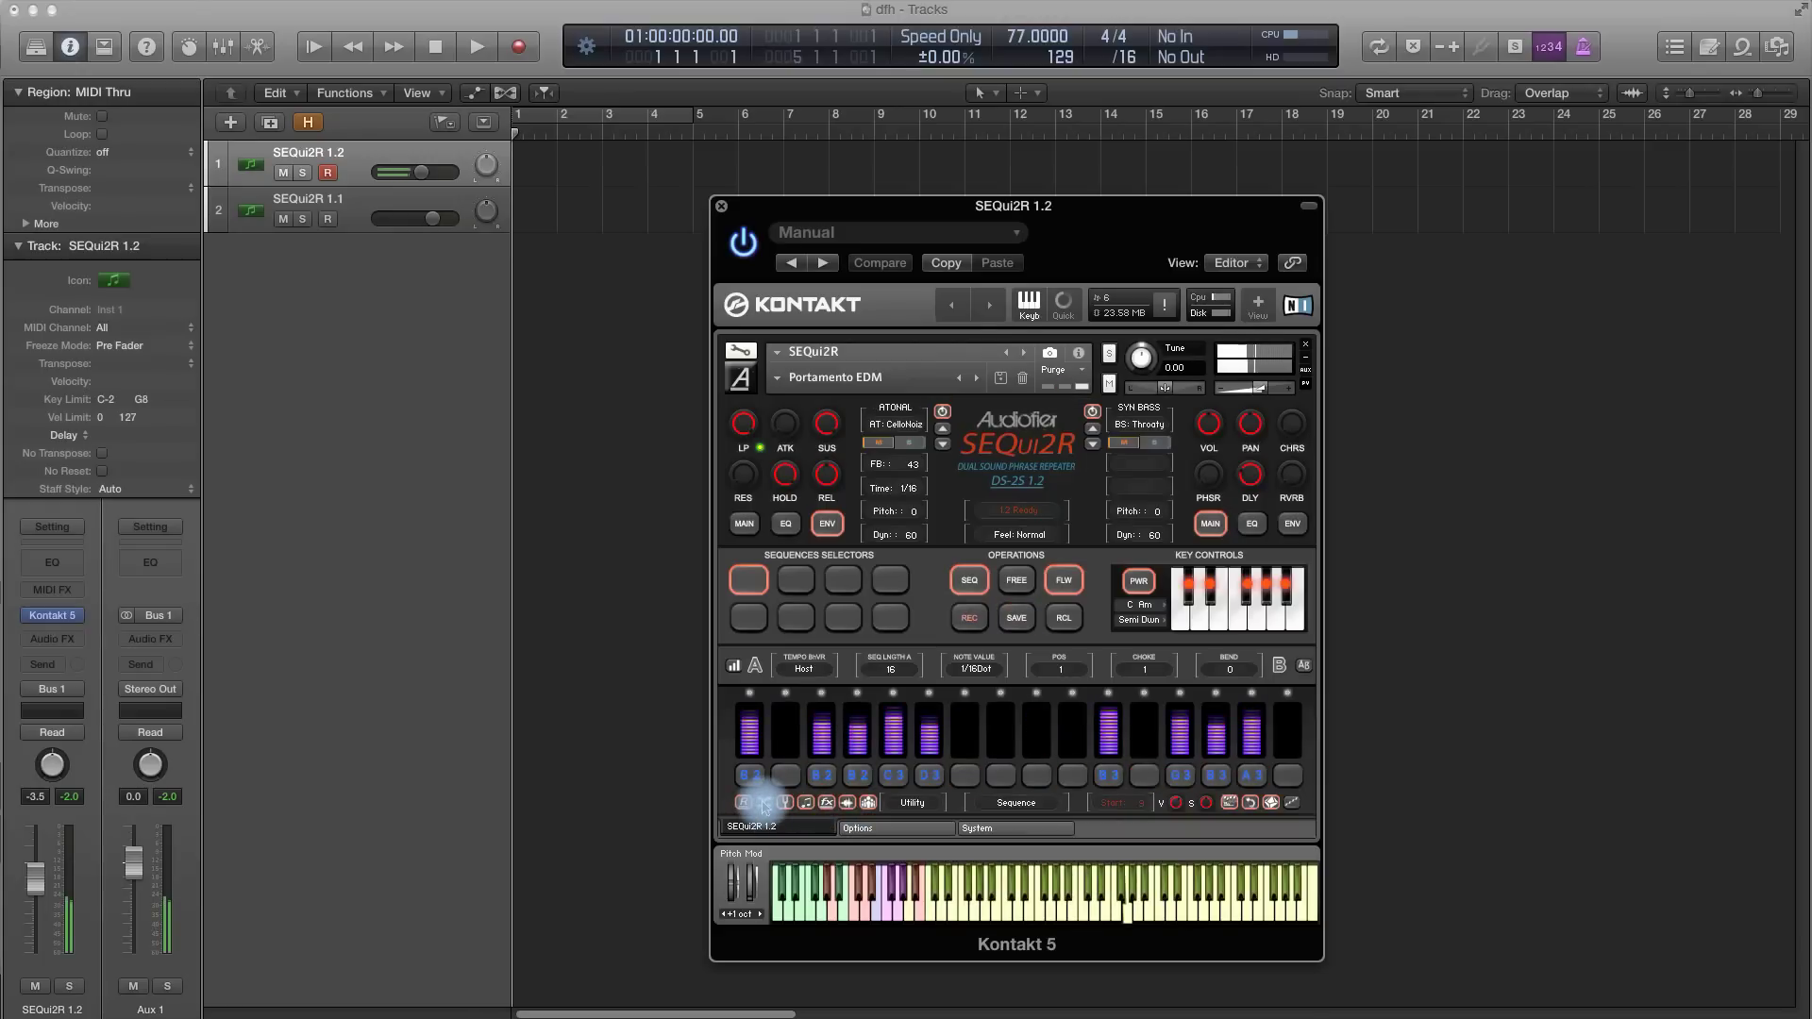
left_click(764, 805)
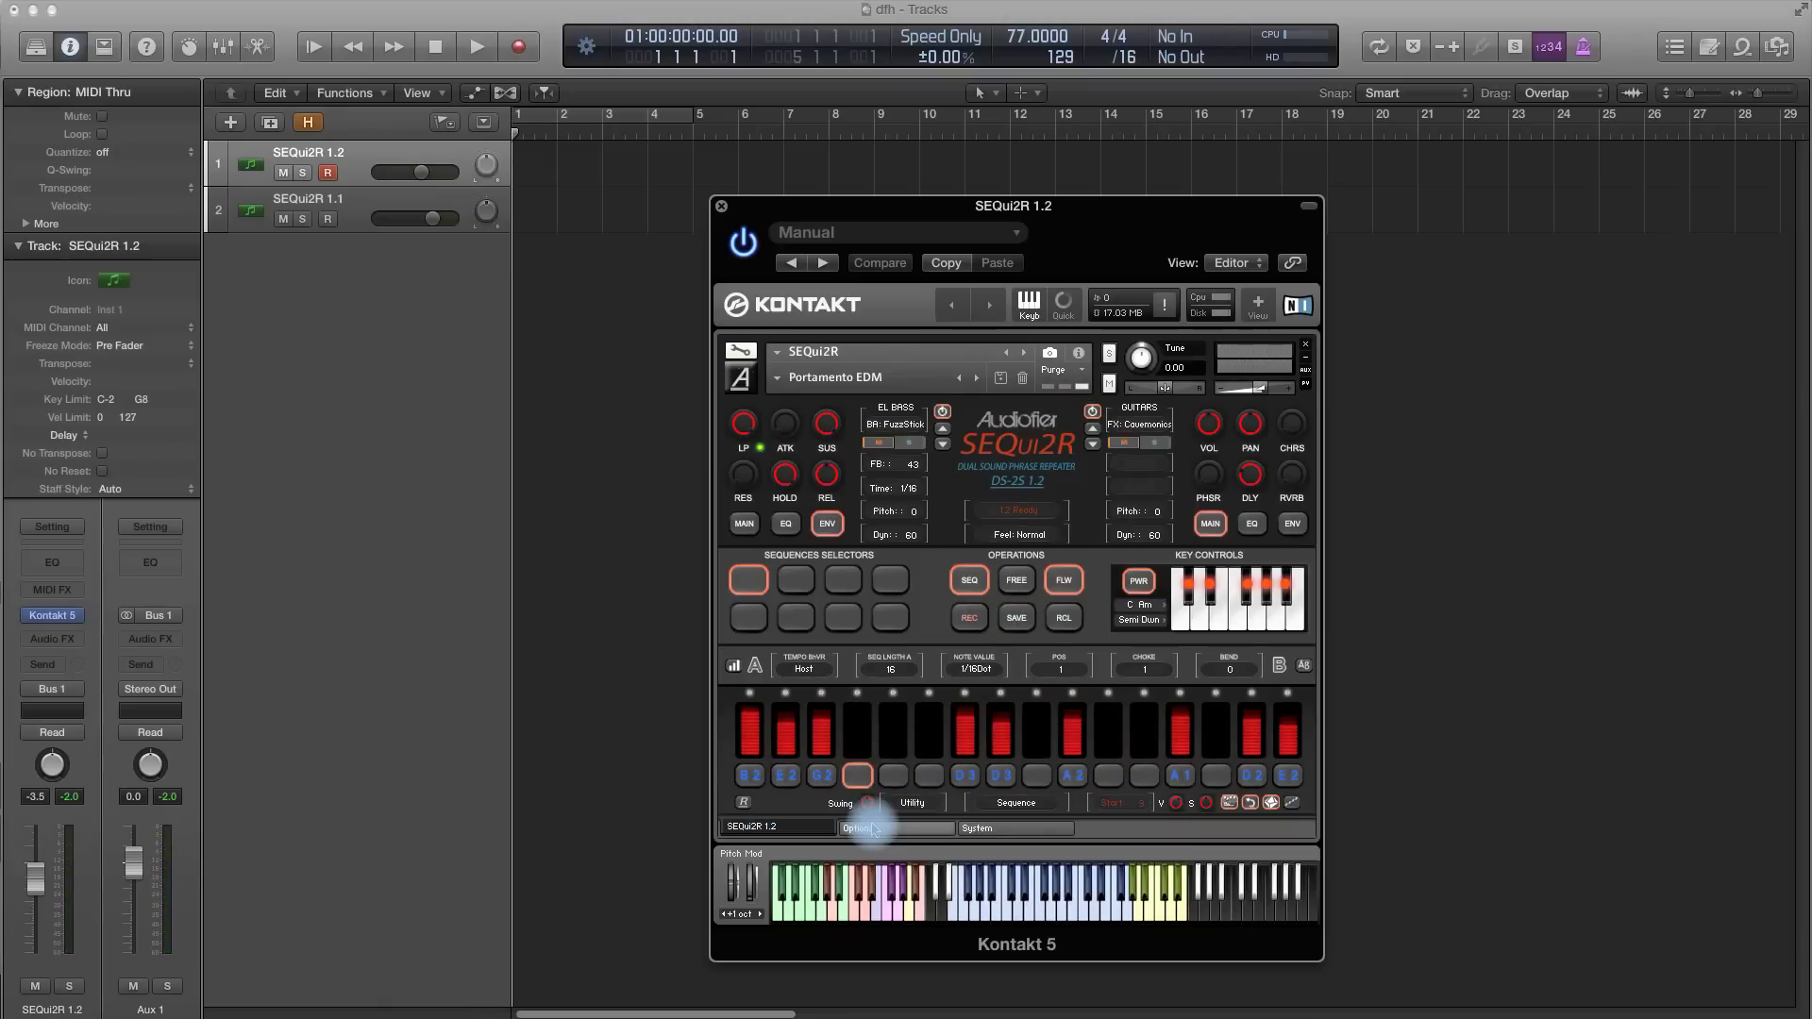
Open the System page and display the Keyswitches Map.
left_click(979, 830)
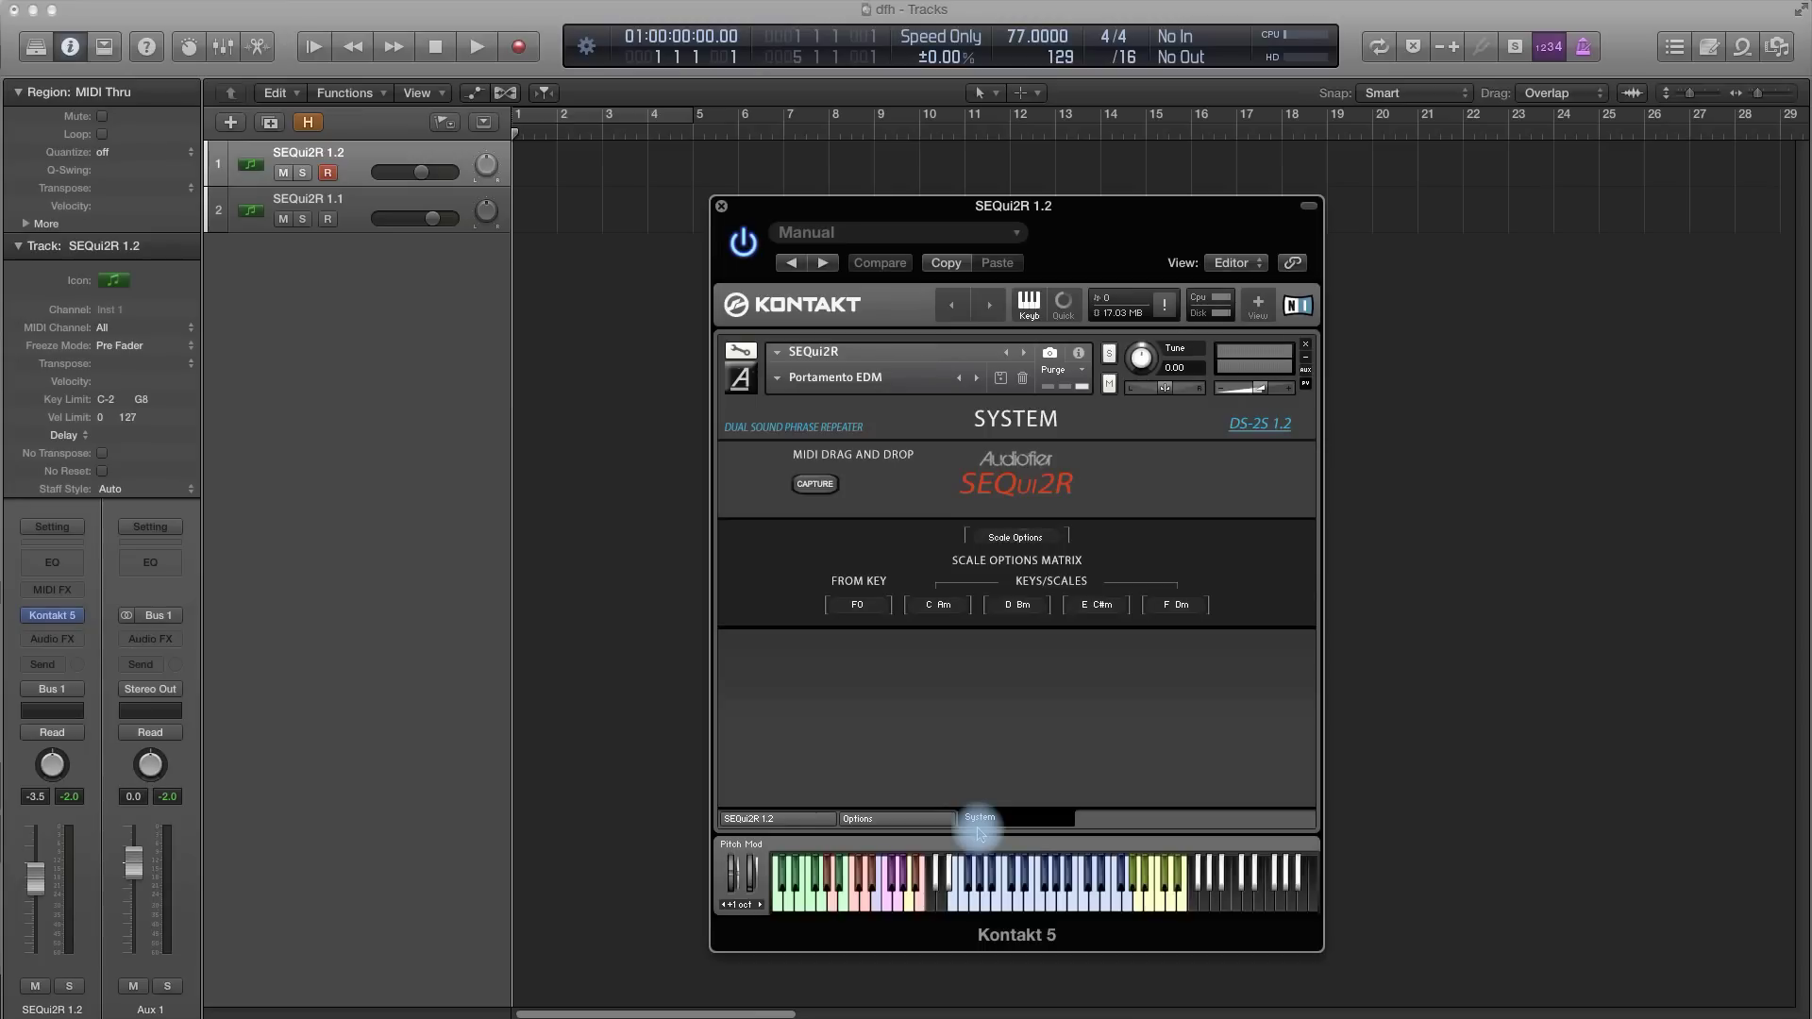
left_click(1021, 534)
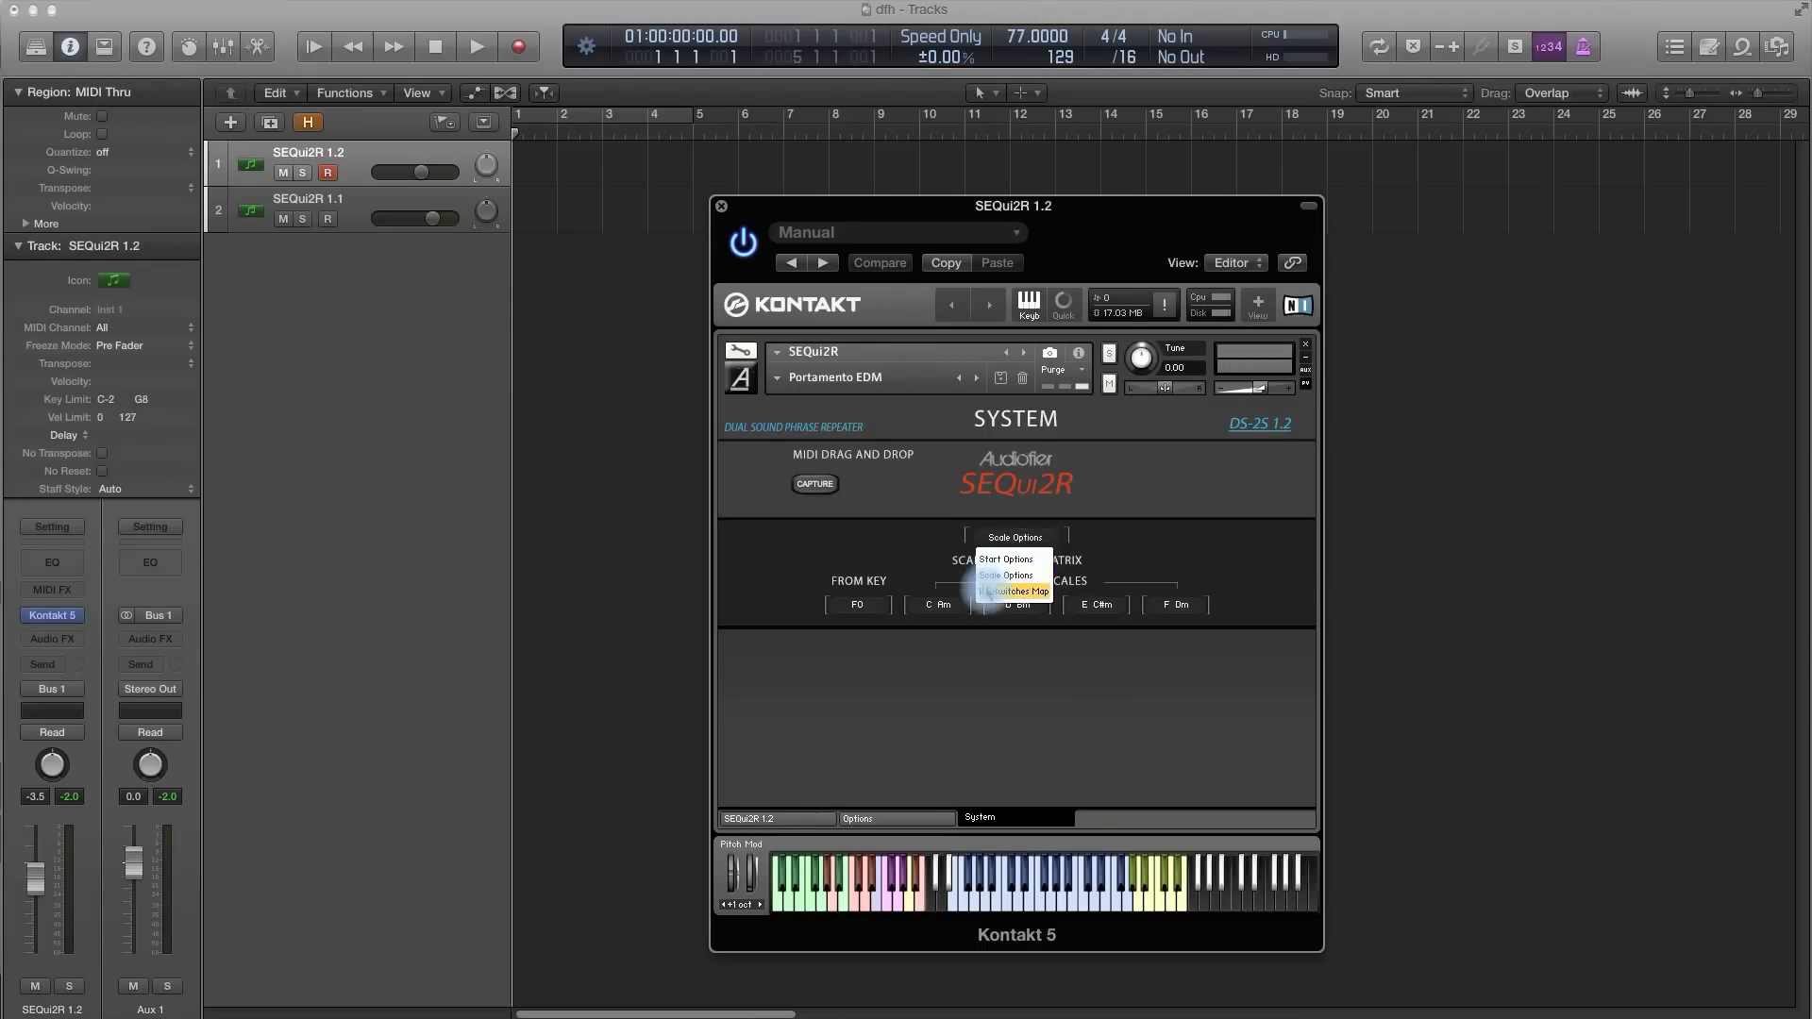
left_click(1000, 591)
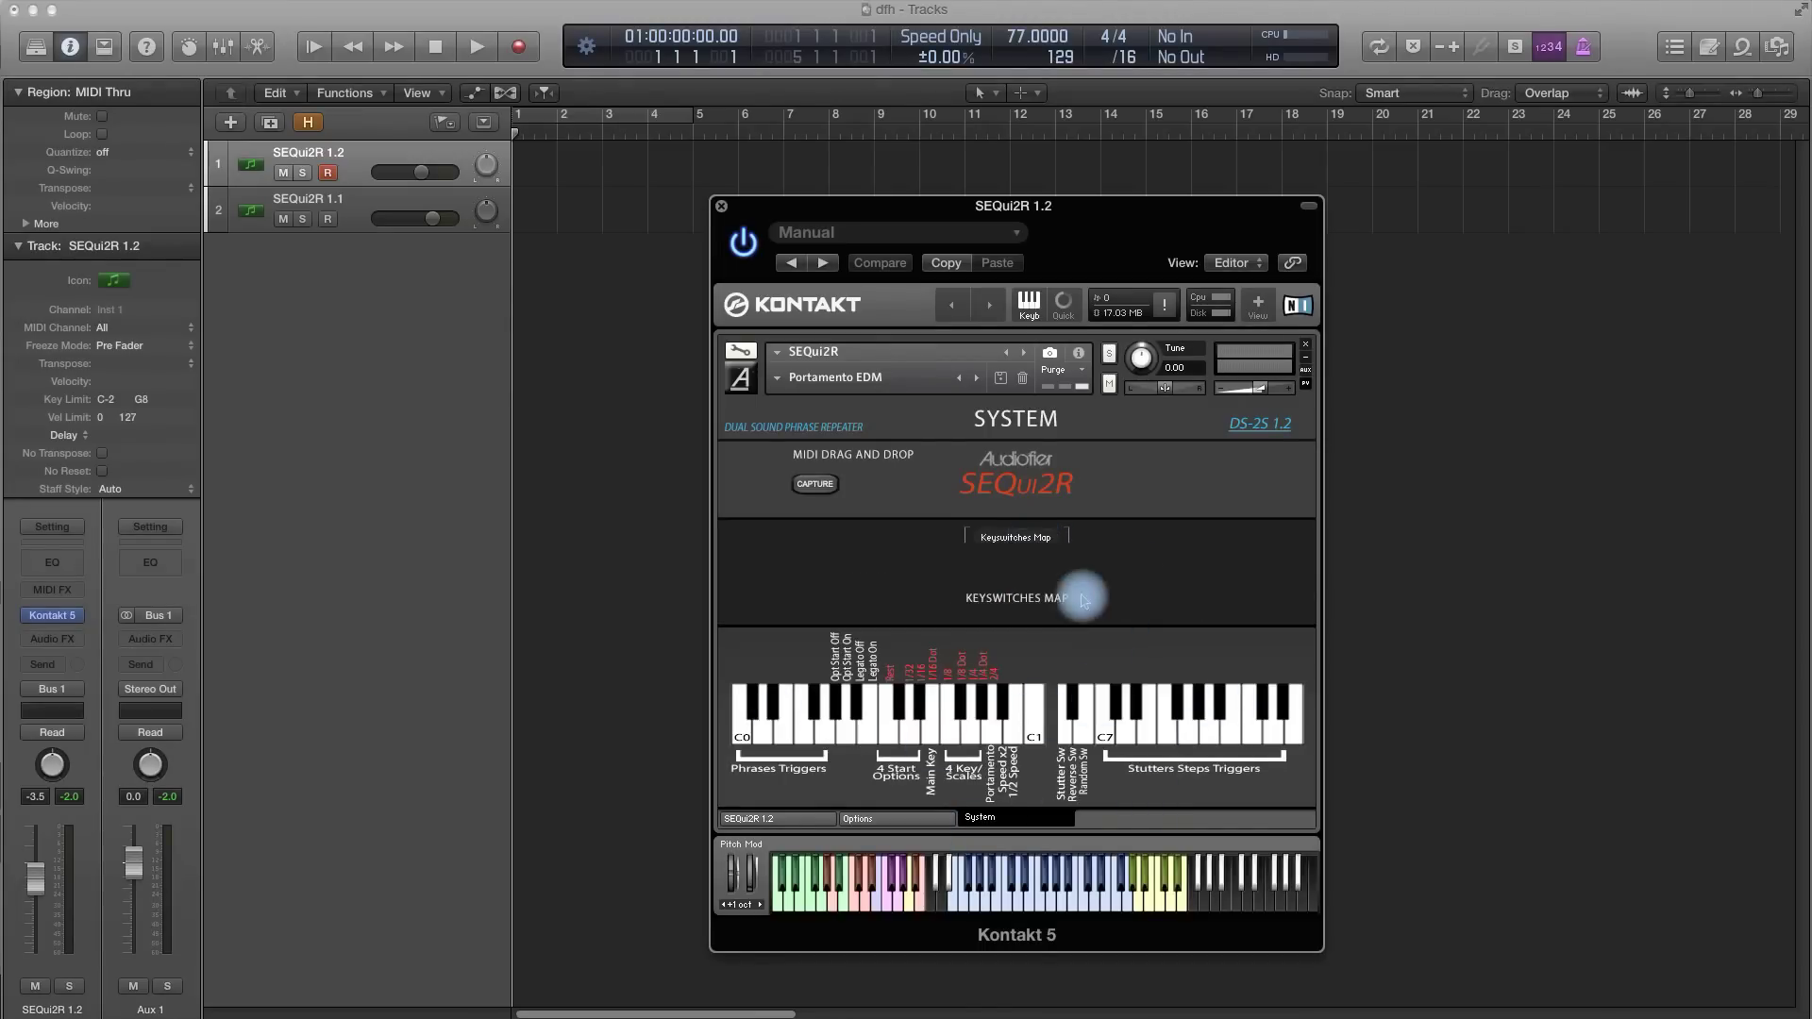
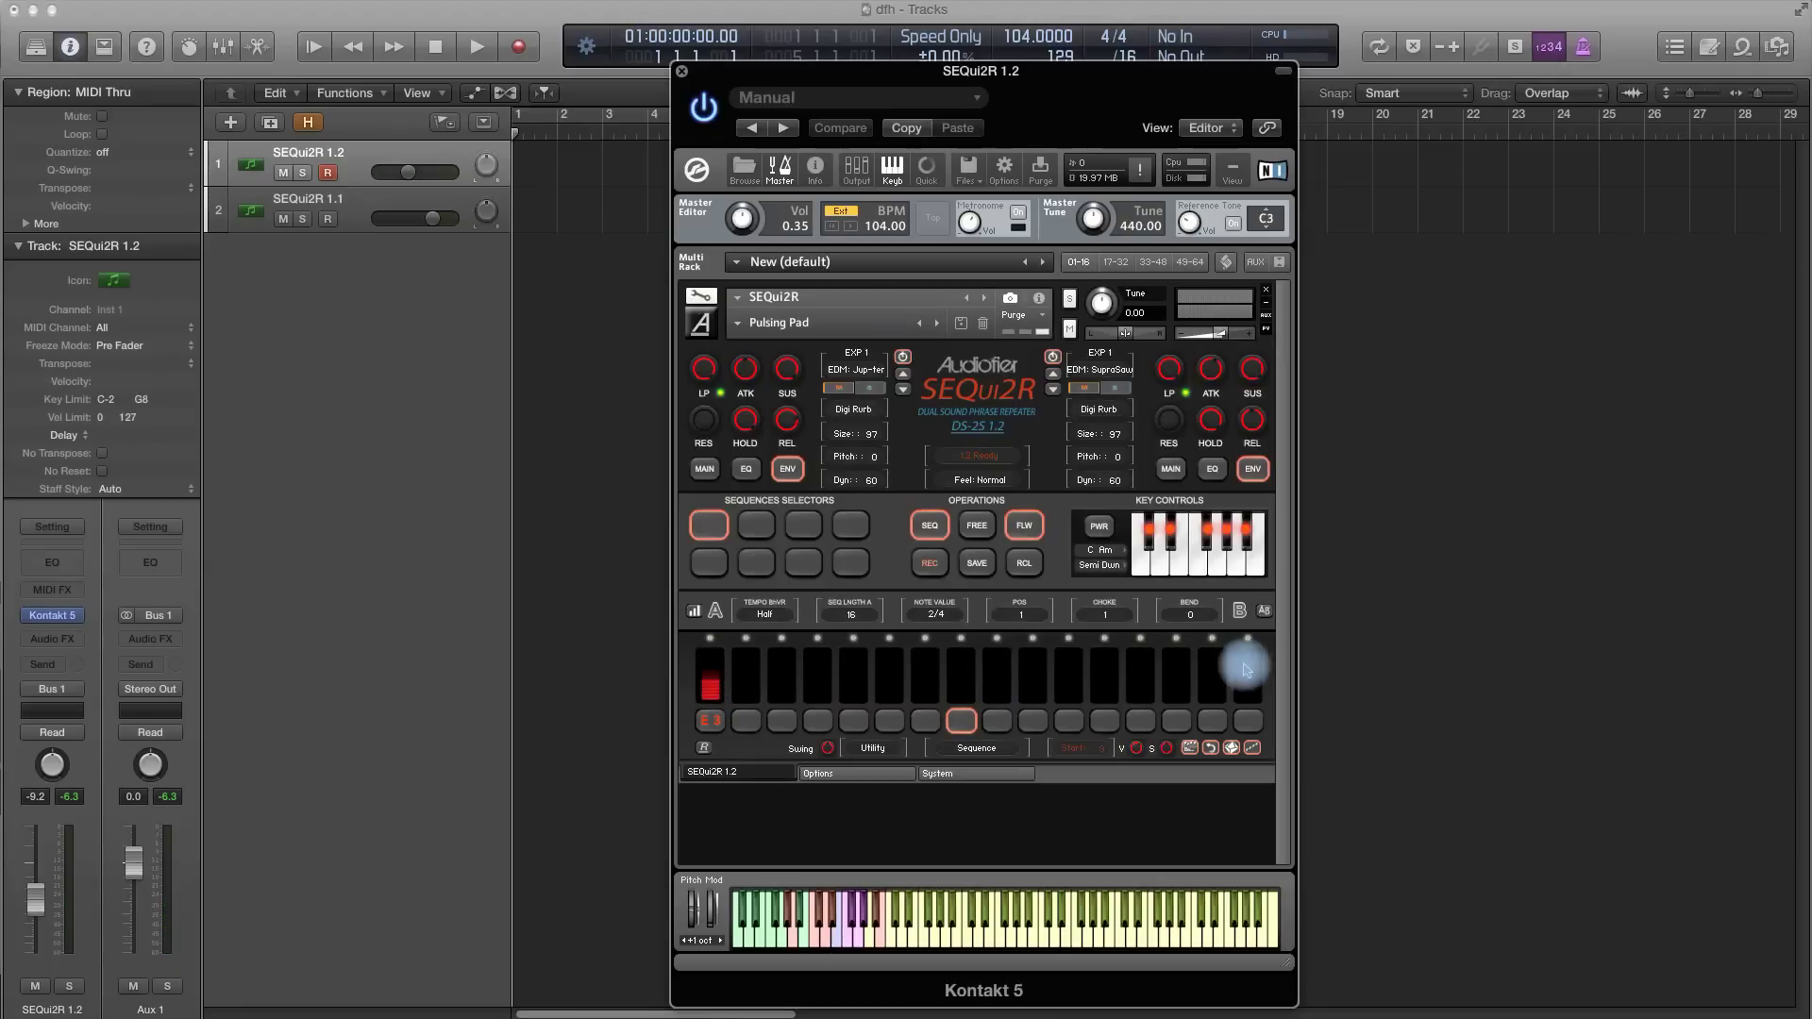
Show the Group A volume steps and vary the level of the sixteenth step up and down.
left_click(717, 612)
left_click(760, 605)
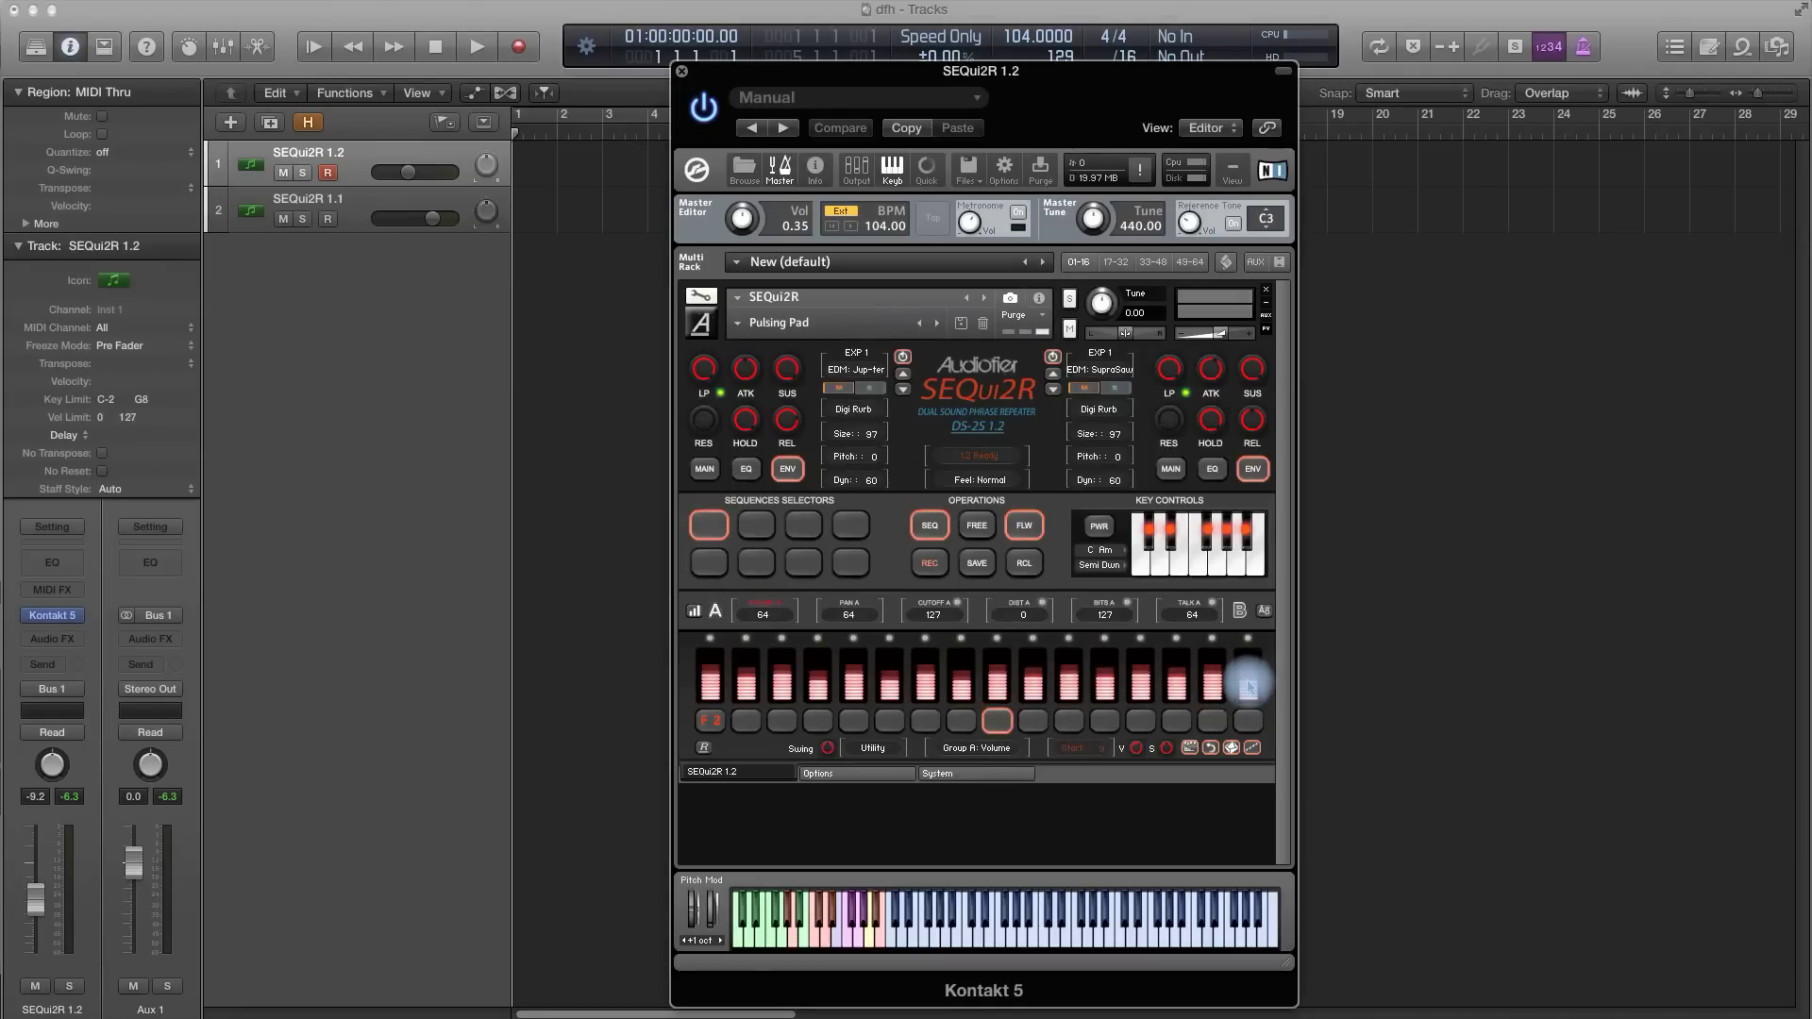
mouse_move(1248, 687)
left_mouse_down()
mouse_move(1249, 640)
mouse_move(1255, 656)
left_mouse_up()
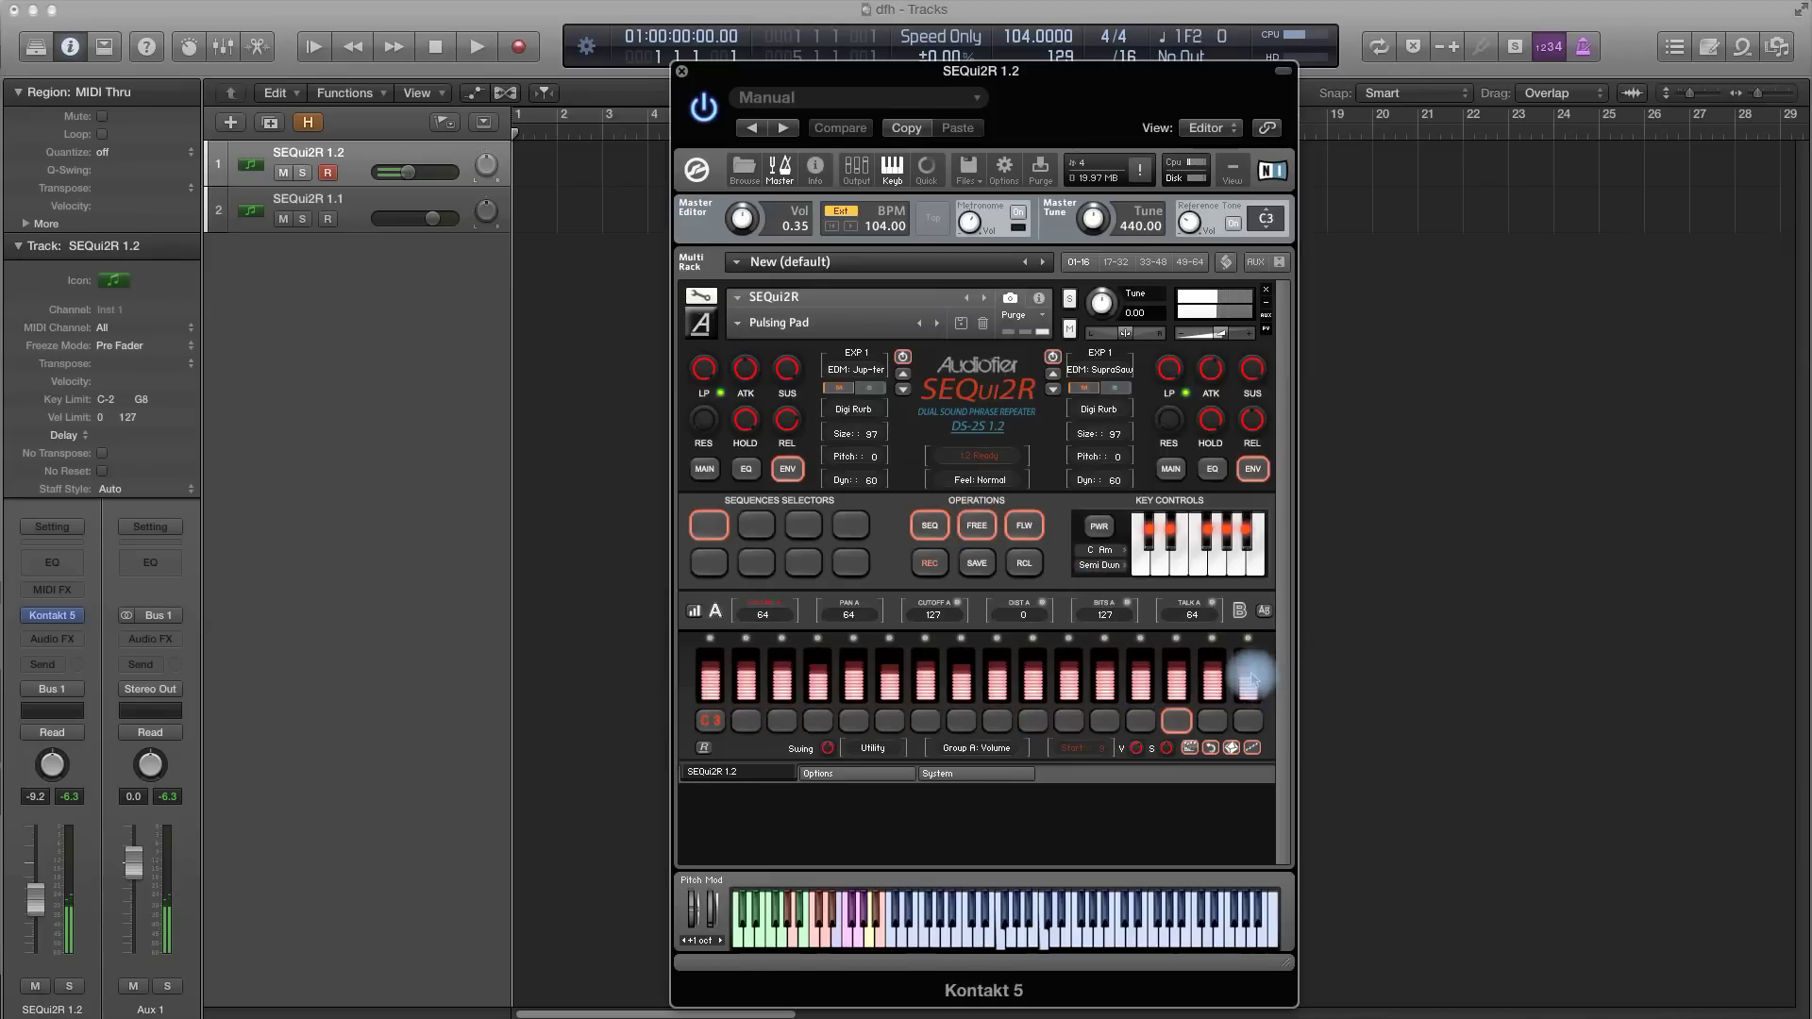
left_click_drag(1252, 680, 1253, 715)
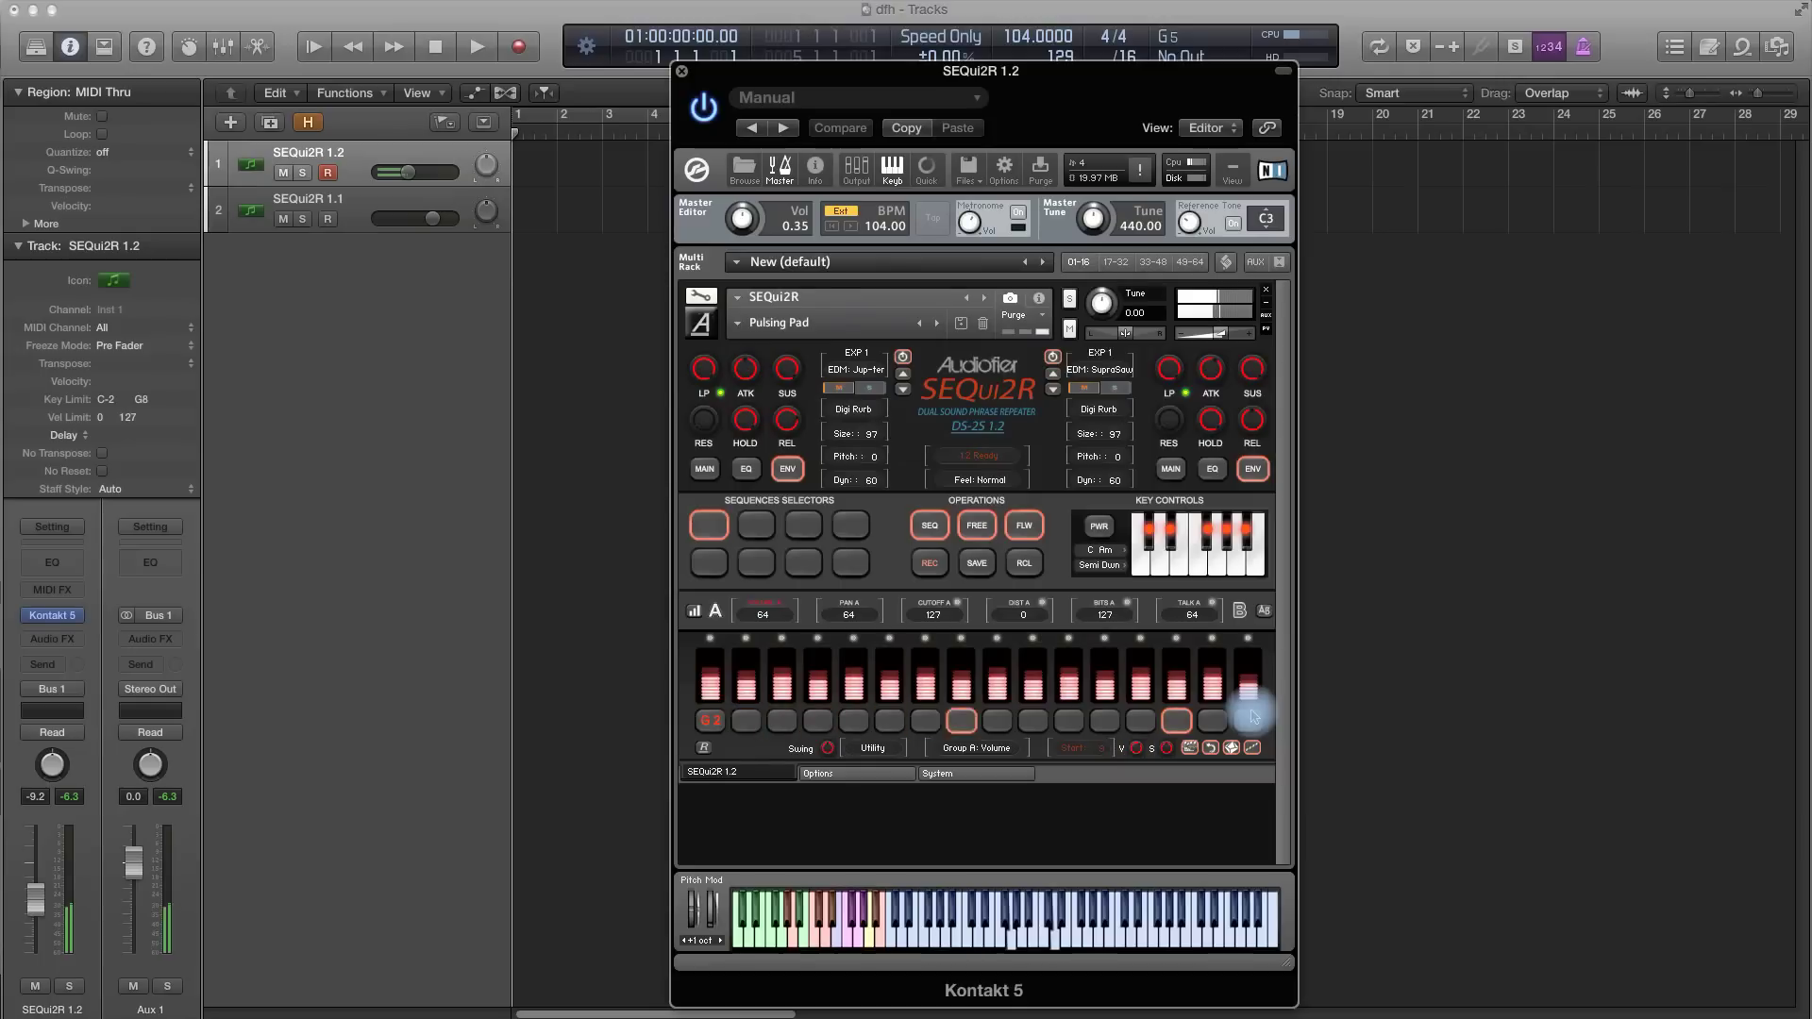
mouse_move(1253, 717)
left_mouse_down()
mouse_move(1255, 679)
mouse_move(1252, 694)
left_mouse_up()
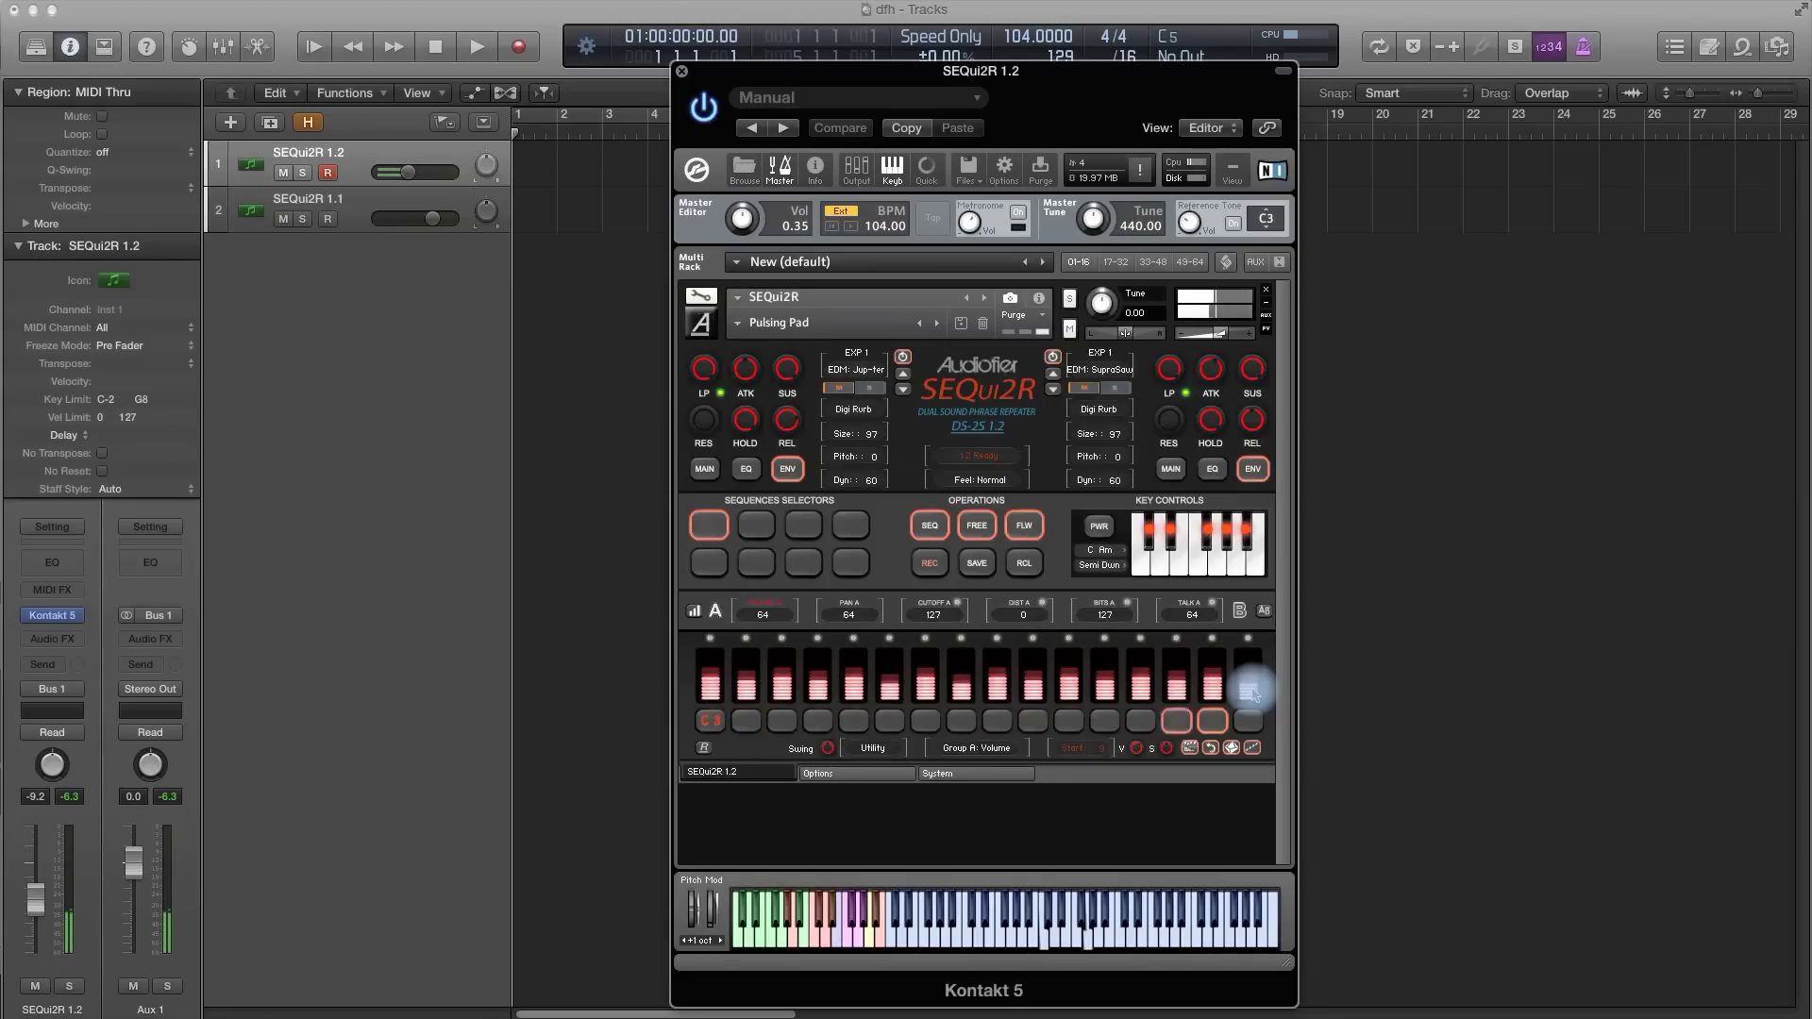
Activate the Group A cutoff modulation and draw a gently arched filter curve across all sixteen steps in the table view.
left_click(932, 609)
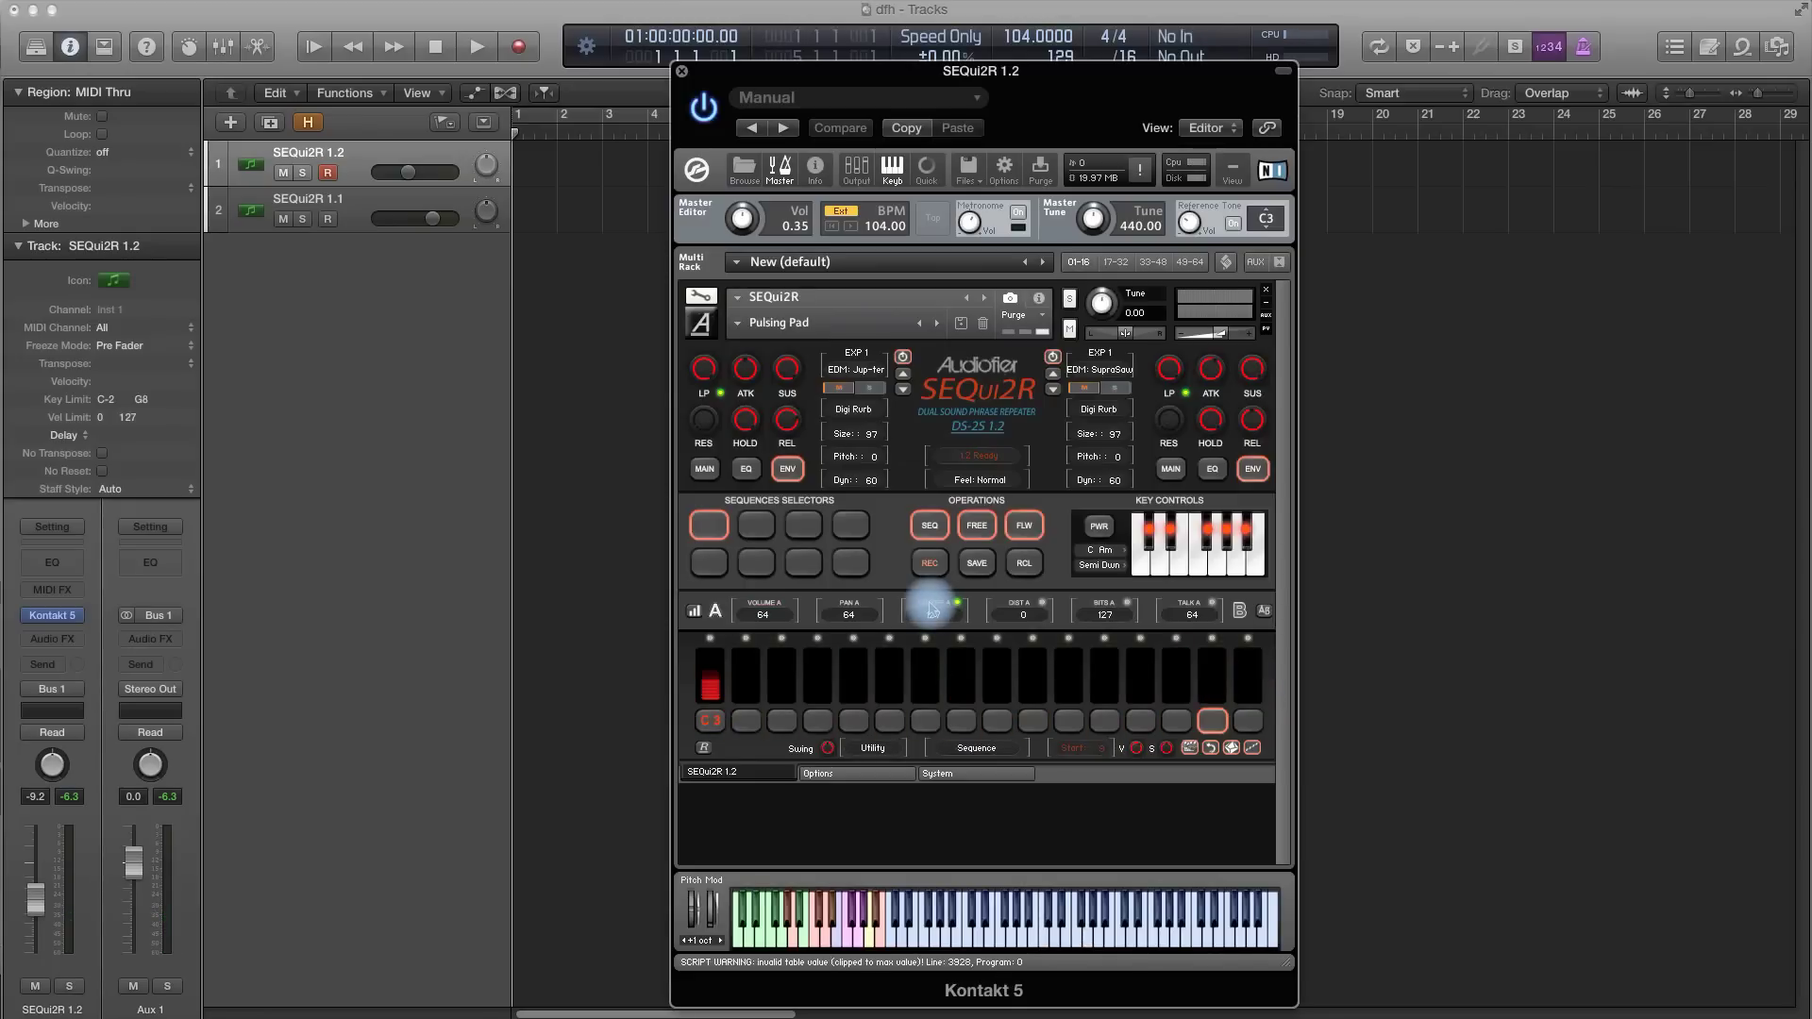
left_click(694, 612)
mouse_move(712, 665)
left_mouse_down()
mouse_move(1173, 660)
mouse_move(1257, 682)
left_mouse_up()
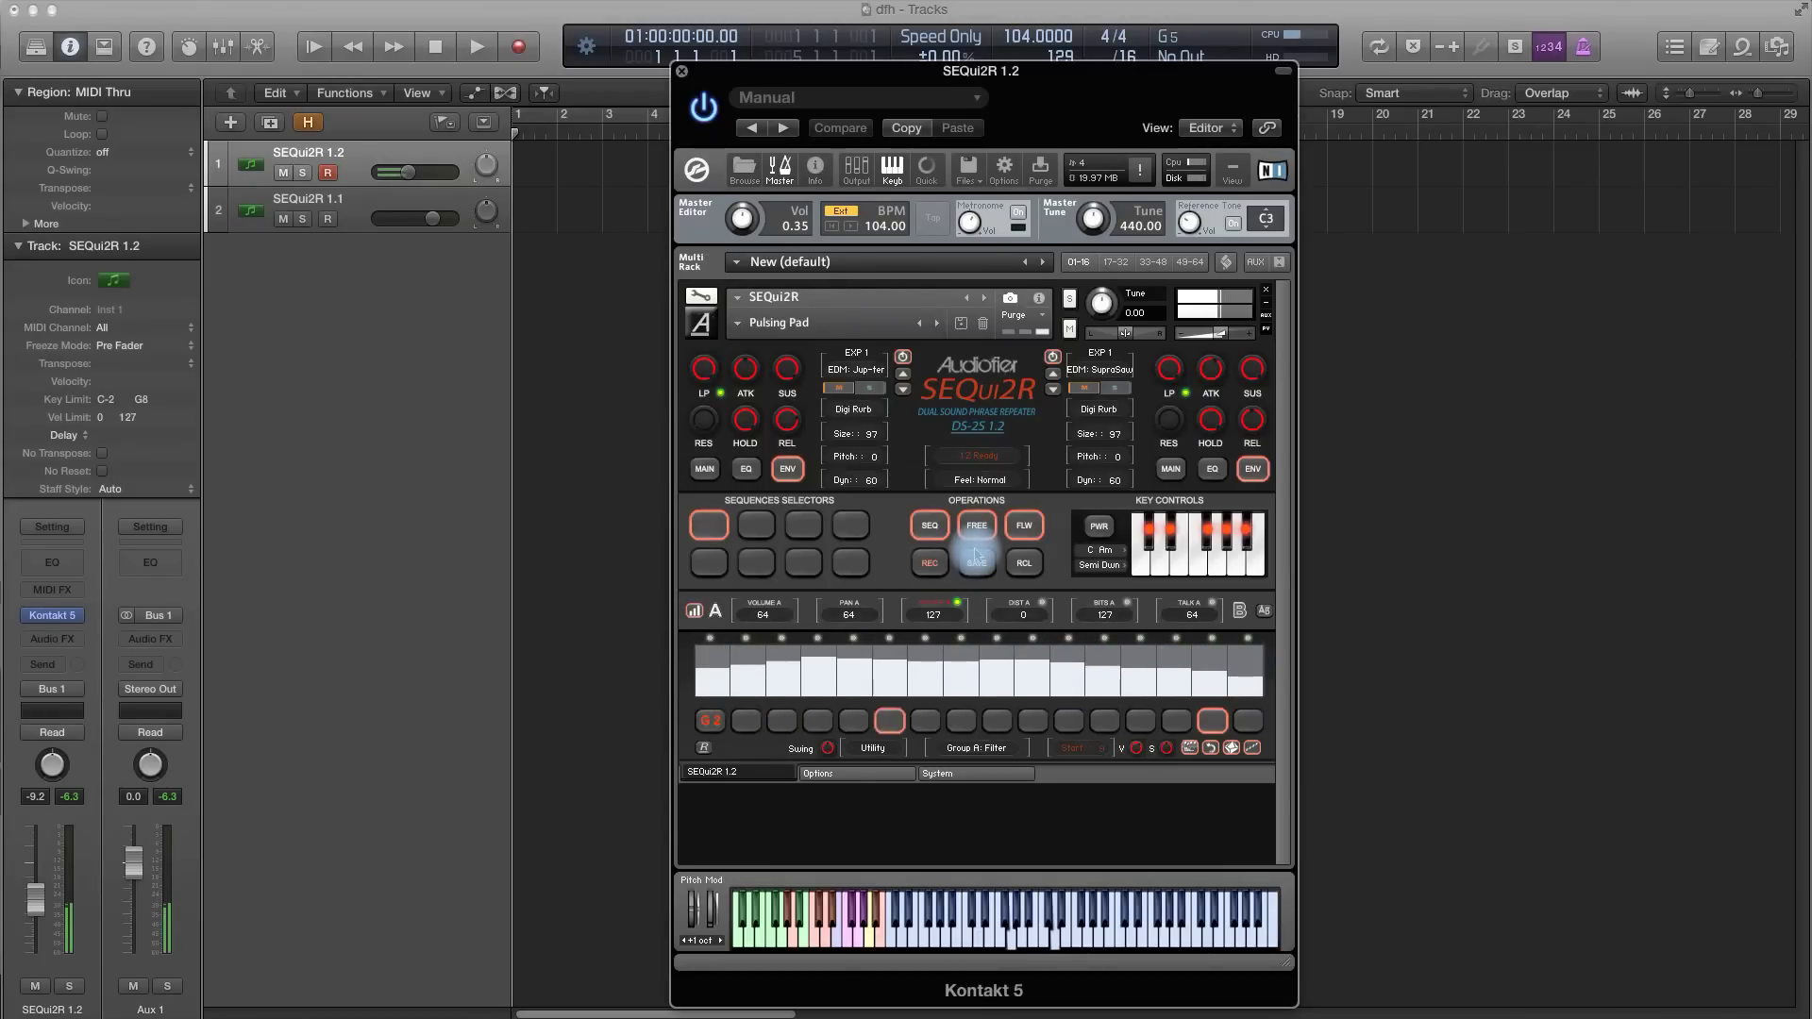
Return the Group A filter modulation to individual step bars and lower the sixteenth step's level.
left_click(695, 613)
left_click(1256, 691)
left_click_drag(1259, 694, 1255, 714)
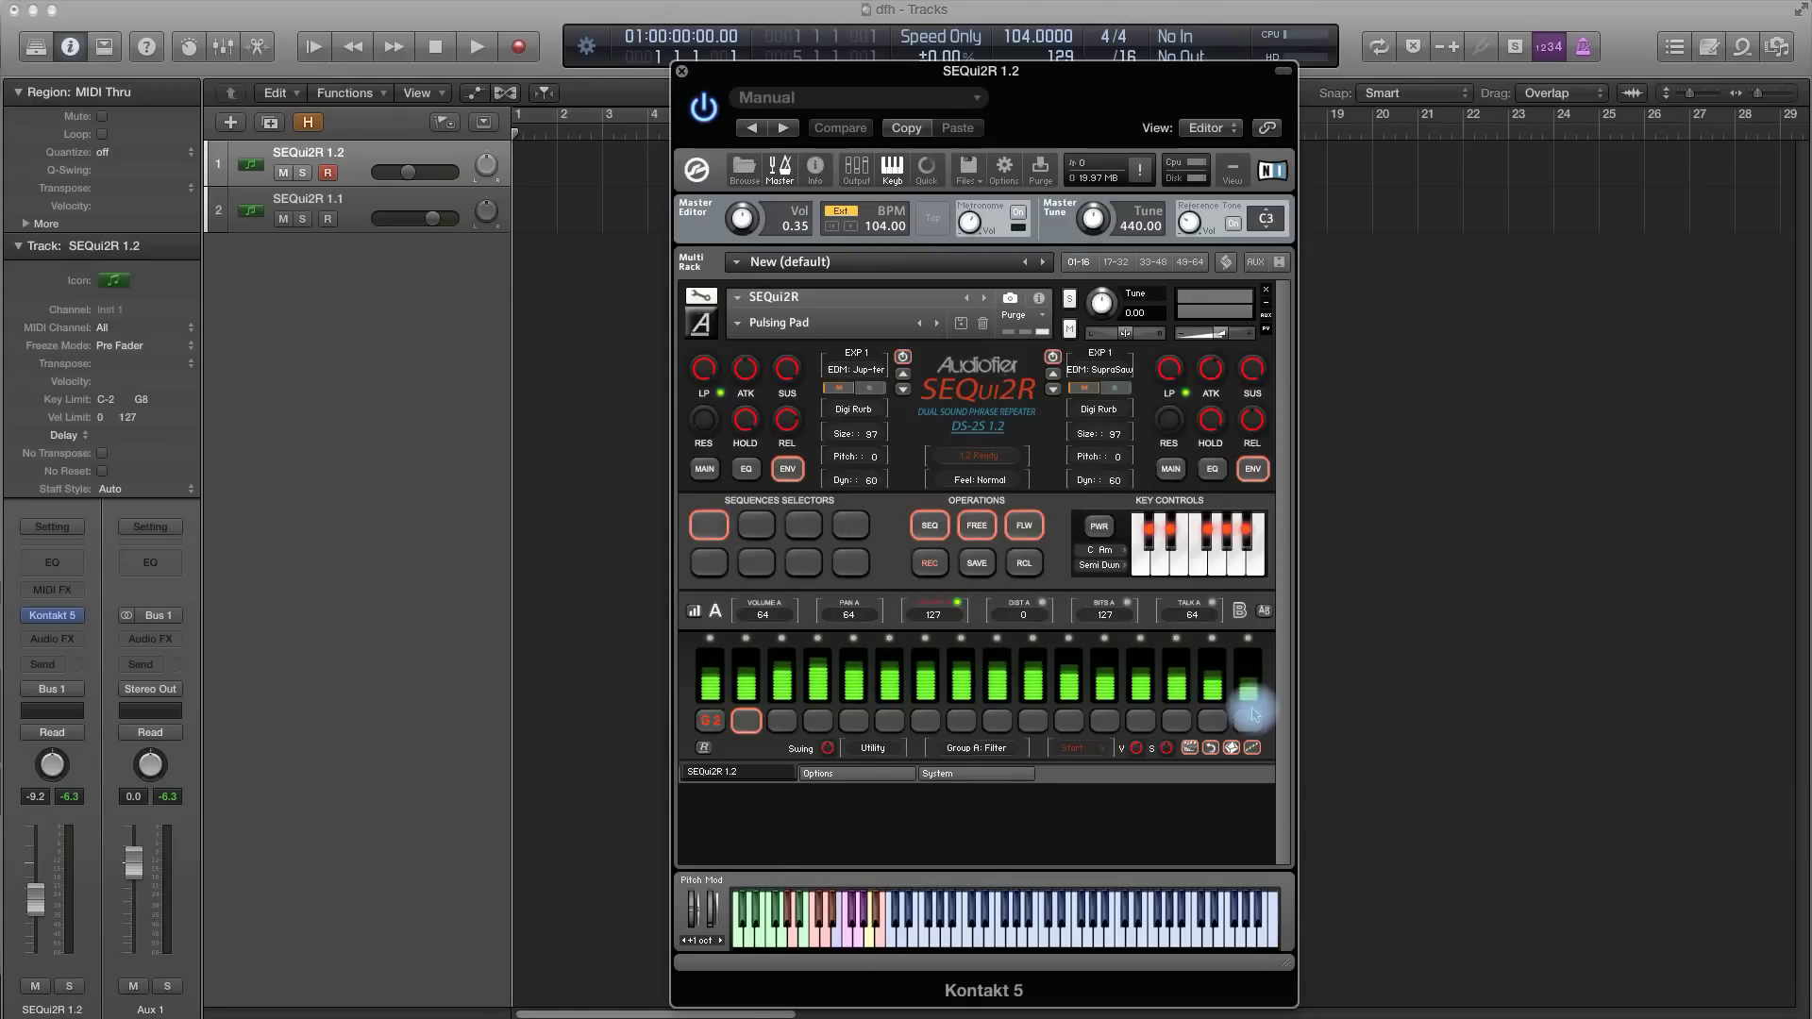
left_click_drag(1252, 699, 1252, 709)
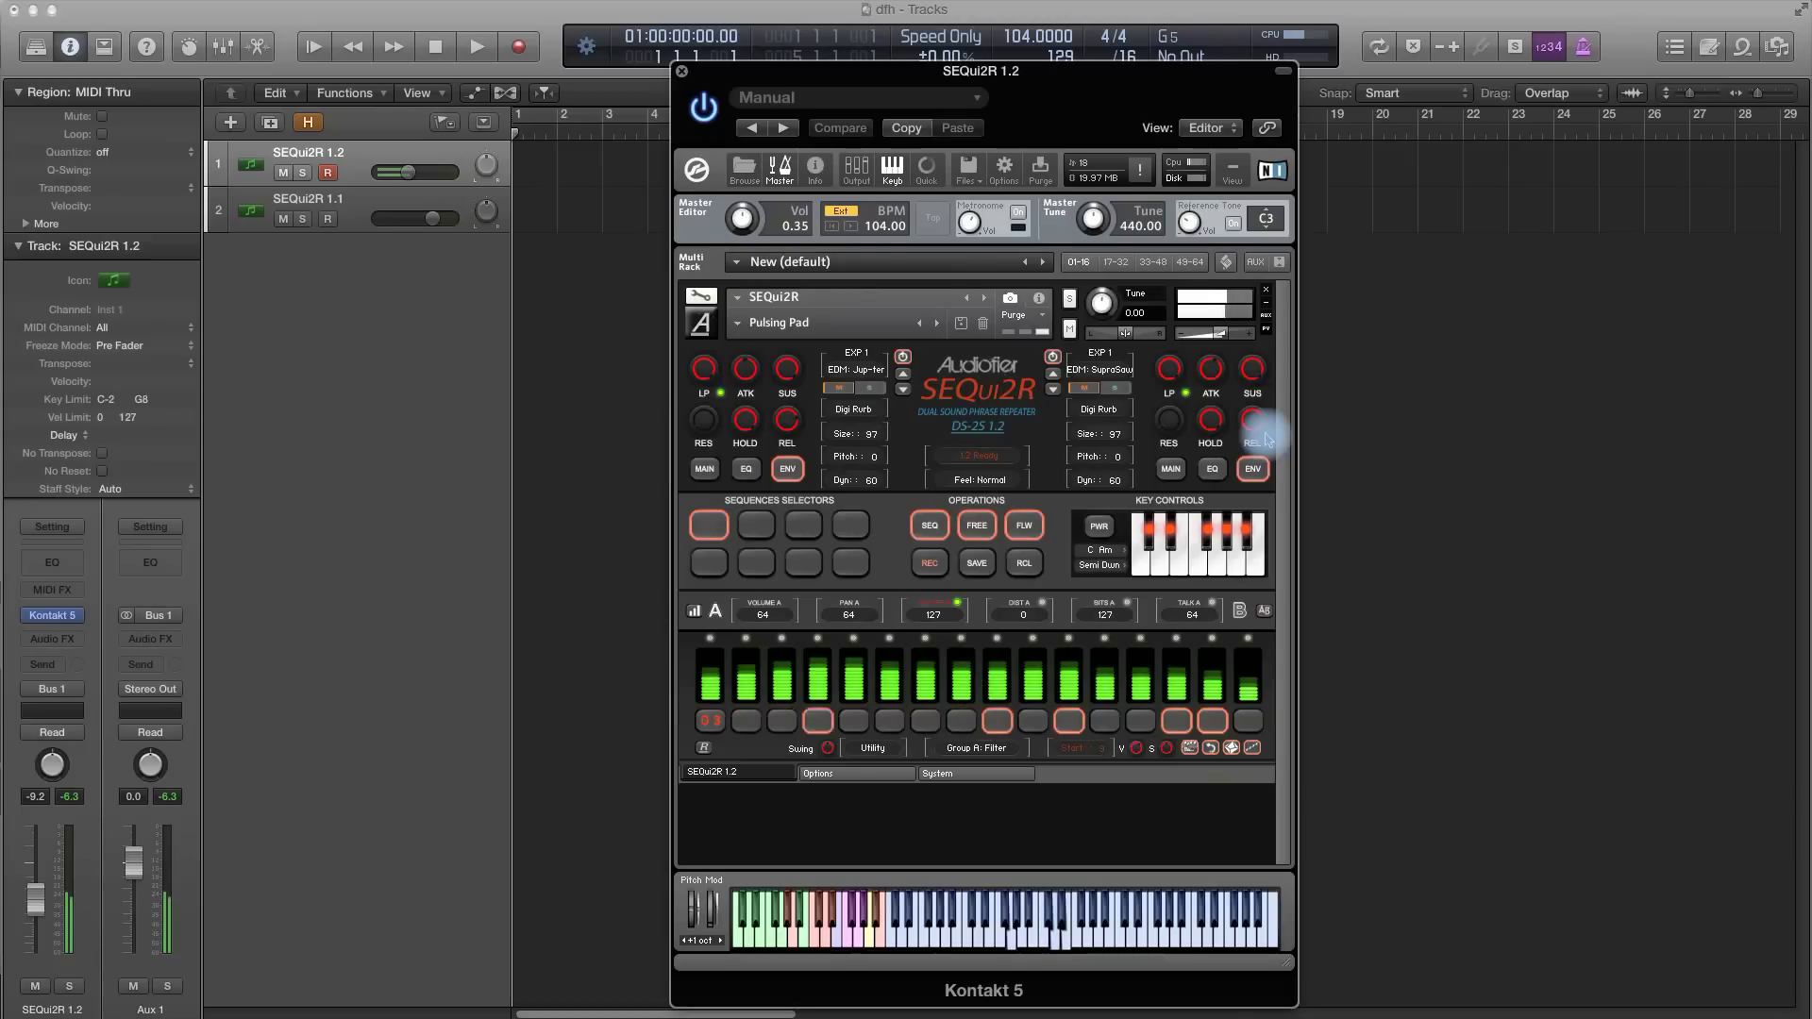
left_click(1254, 470)
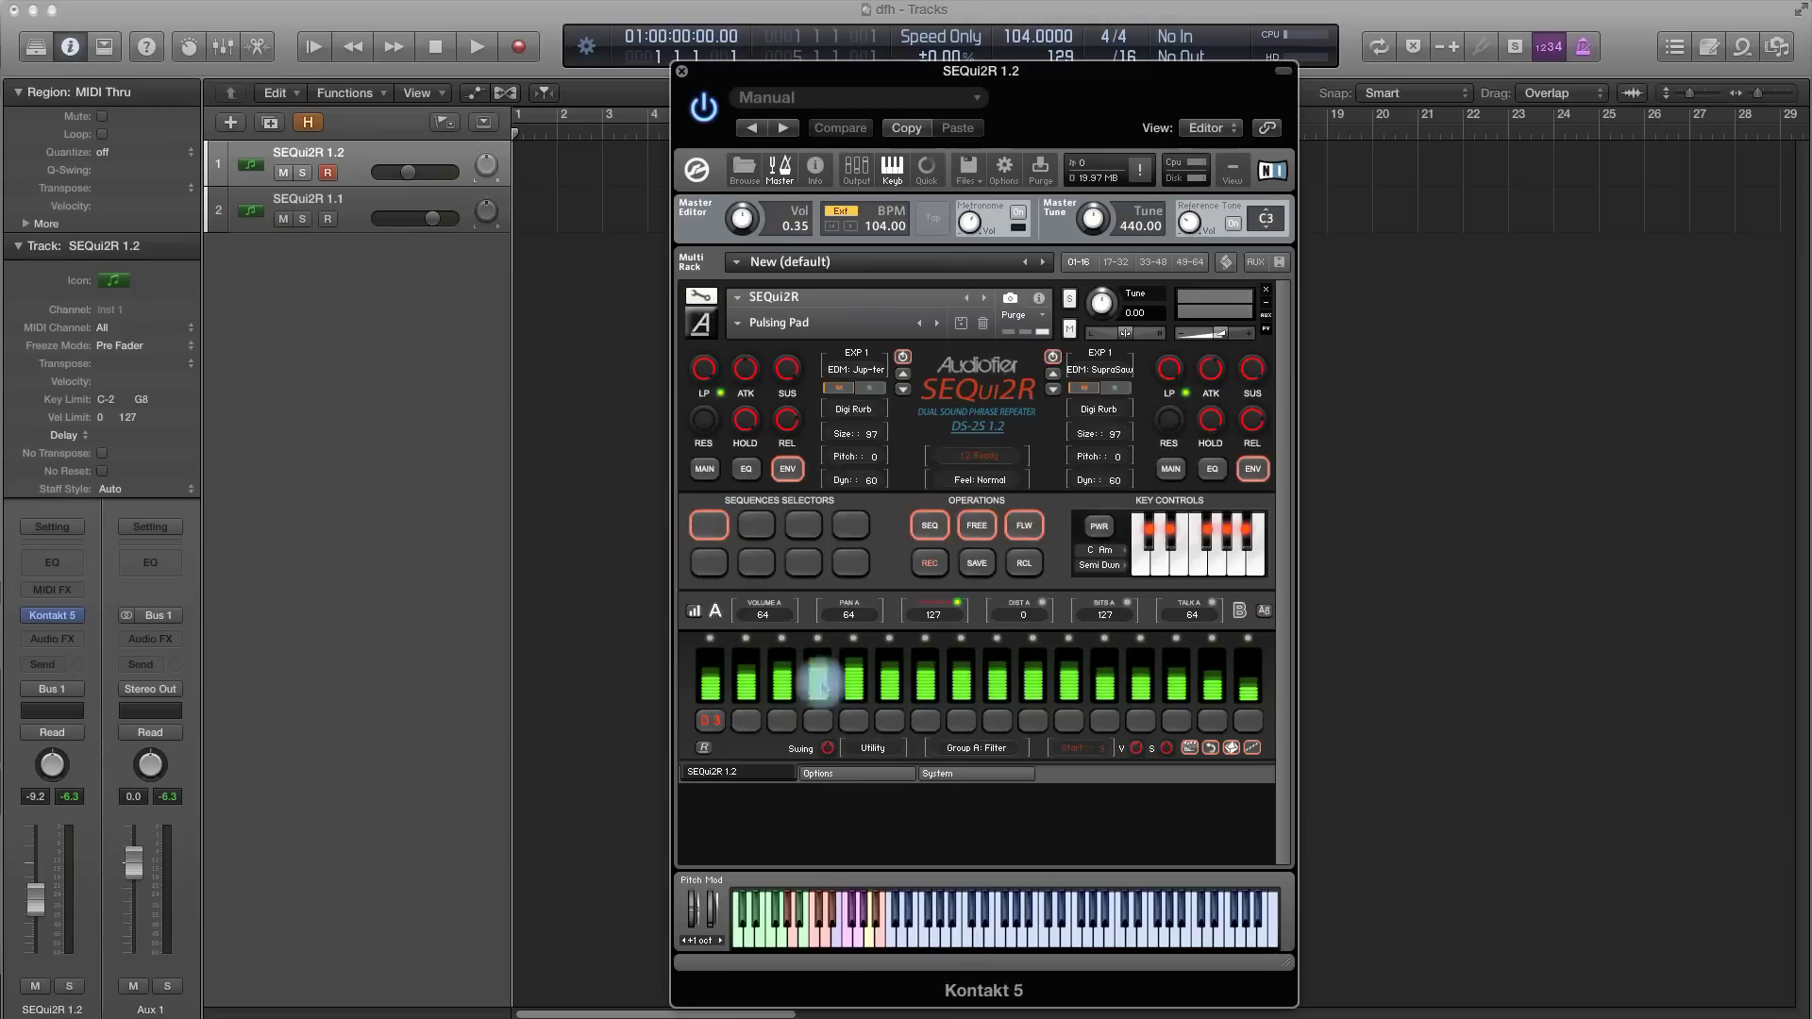
Show the Group A filter modulation as a table and level all sixteen steps to the same value.
left_click(693, 611)
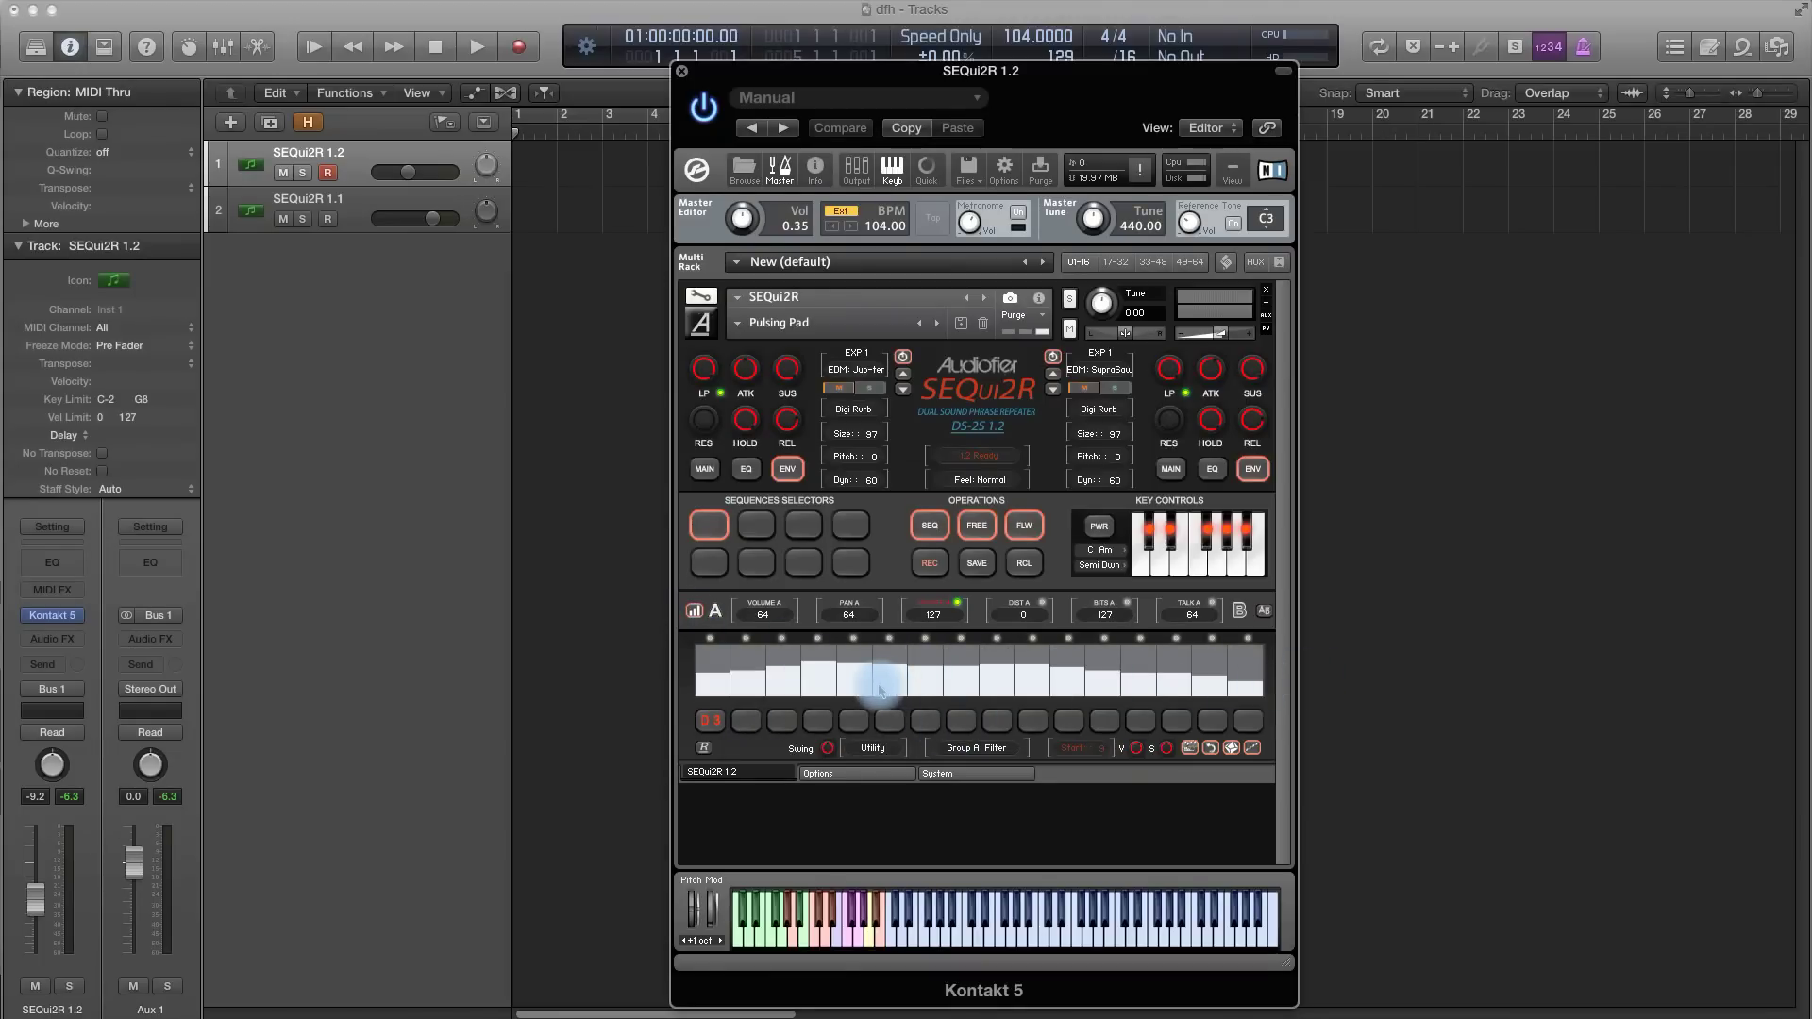
left_click(723, 689)
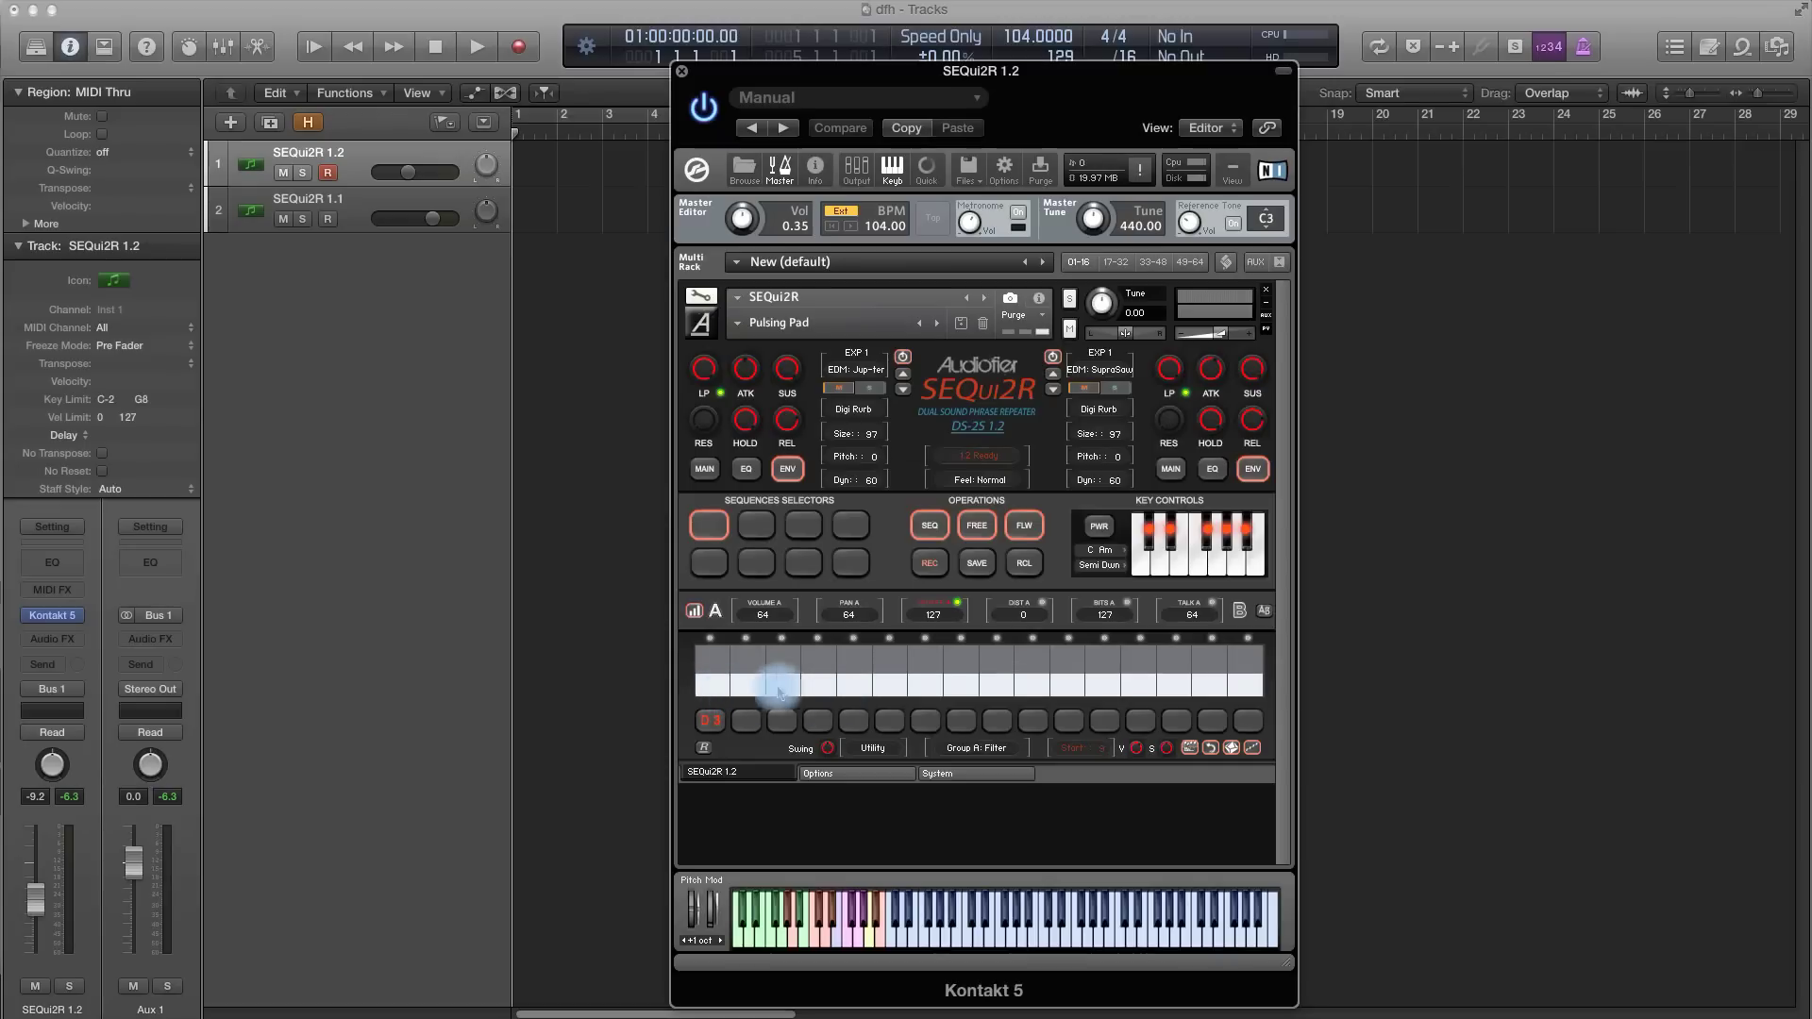